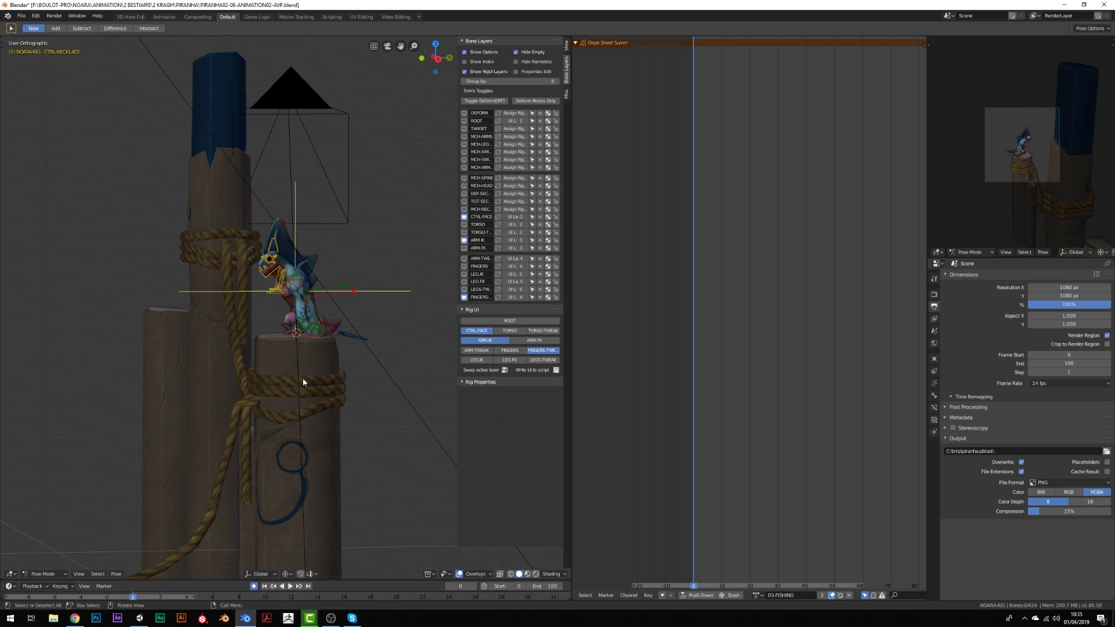
# - Name the copied fishing action 04-DIVING and delete all of its keyframes after frame 0
pyautogui.click(865, 596)
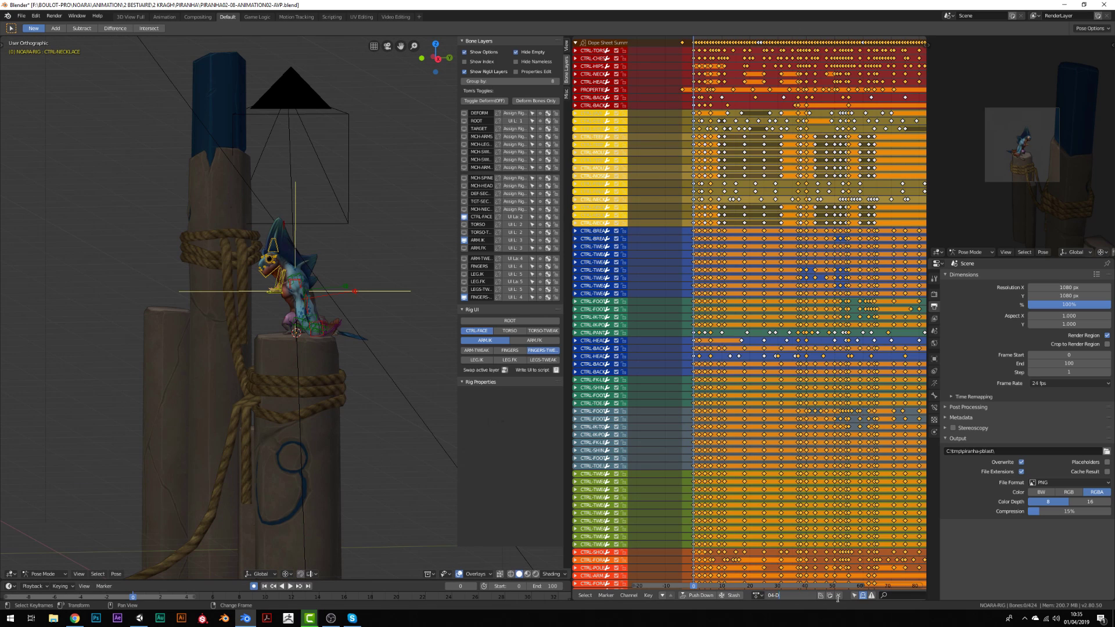
pyautogui.scroll(2, 816, 478)
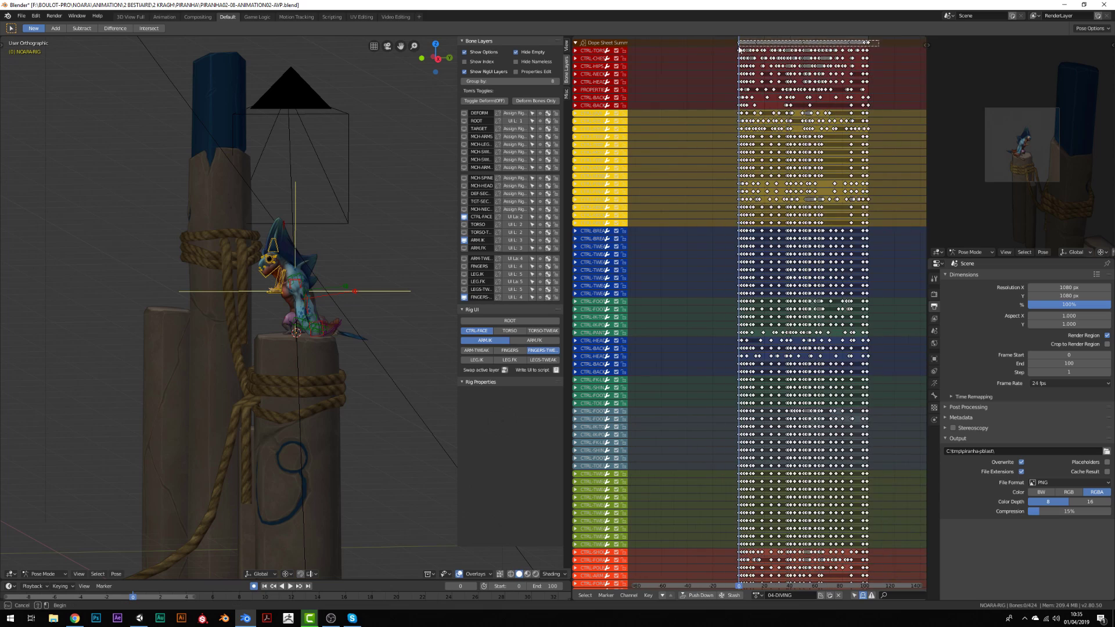
pyautogui.click(672, 42)
pyautogui.press('Delete')
pyautogui.press('t')
pyautogui.press('Escape')
pyautogui.scroll(4, 702, 279)
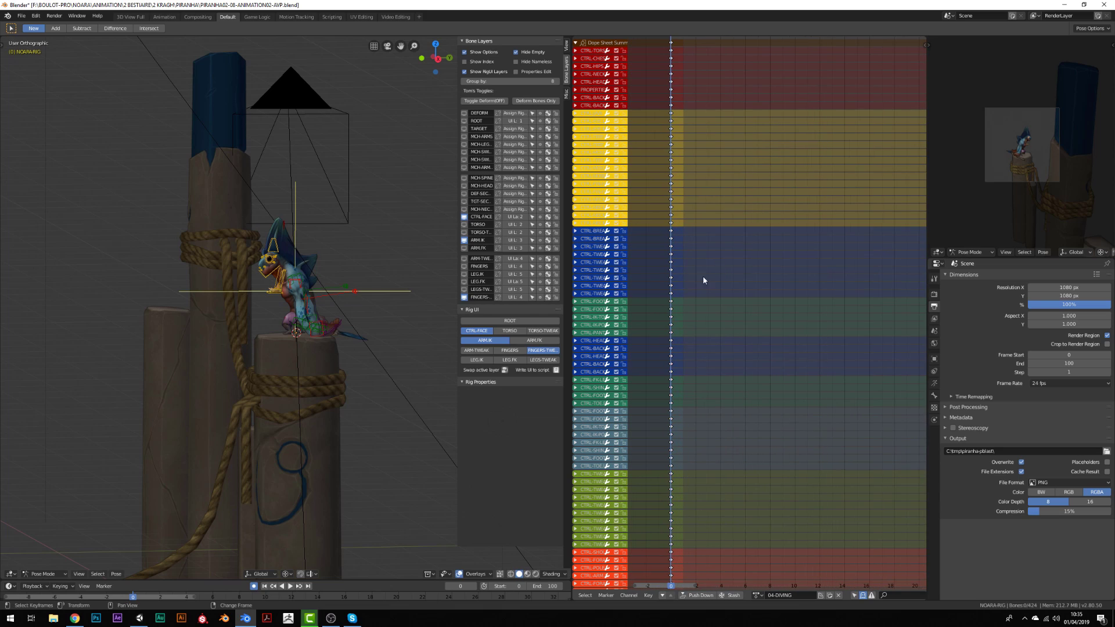
# - At frame 5, move and rotate the camera so it looks down on the character and its post
pyautogui.press('Right')
pyautogui.press('Right')
pyautogui.press('Right')
pyautogui.moveTo(505, 331); pyautogui.dragTo(311, 291, button='middle')
pyautogui.scroll(-5, 205, 142)
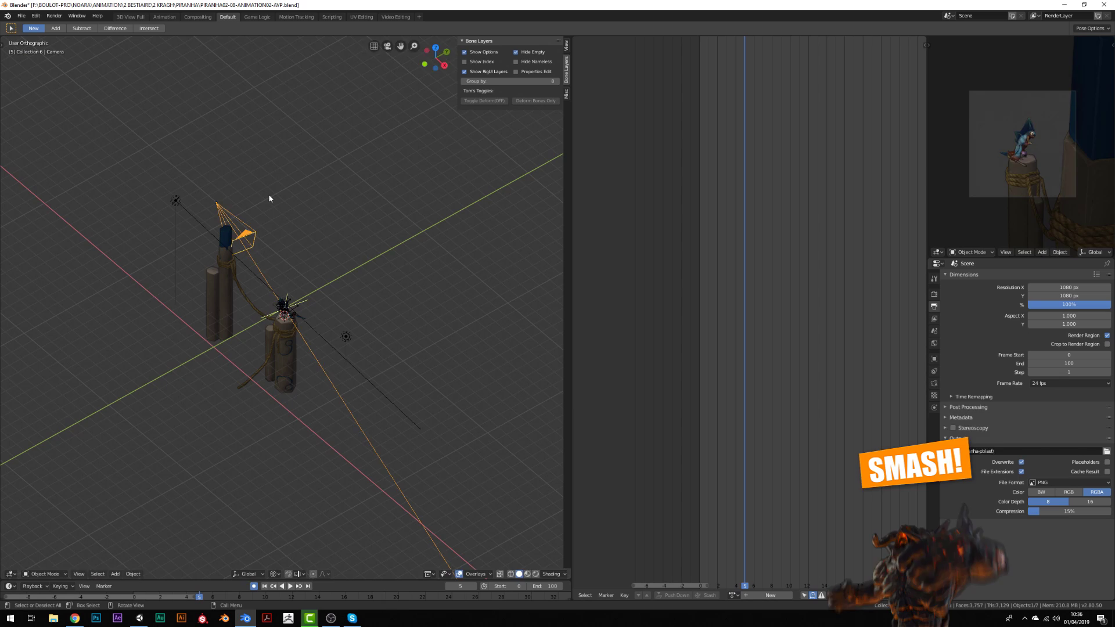
pyautogui.press('g')
pyautogui.press('z')
pyautogui.press('z')
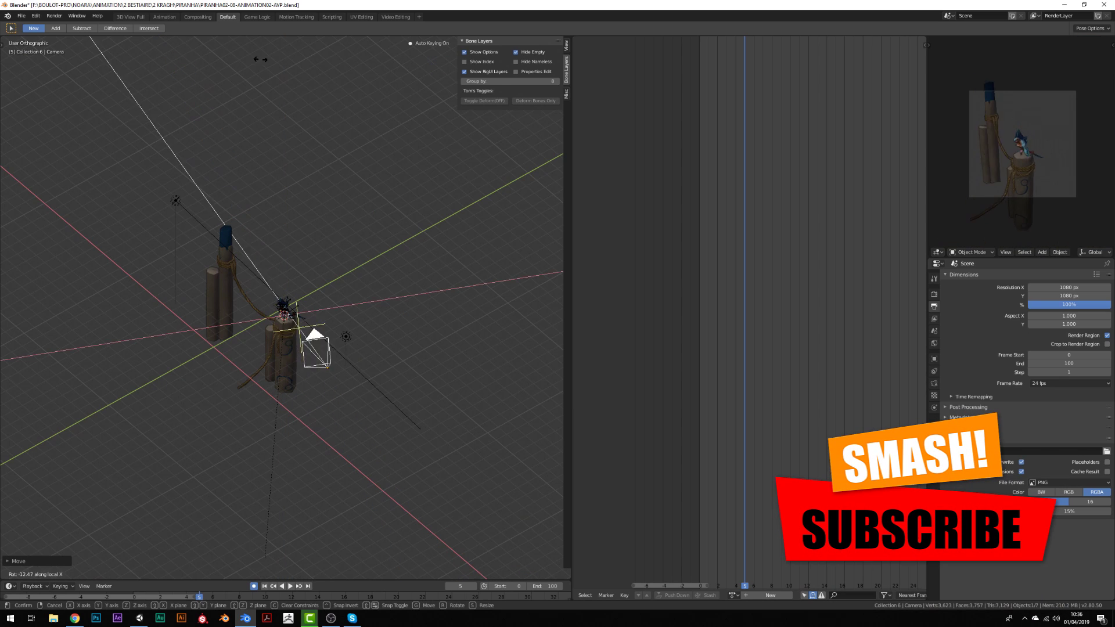
pyautogui.click(386, 453)
pyautogui.press('KP_3')
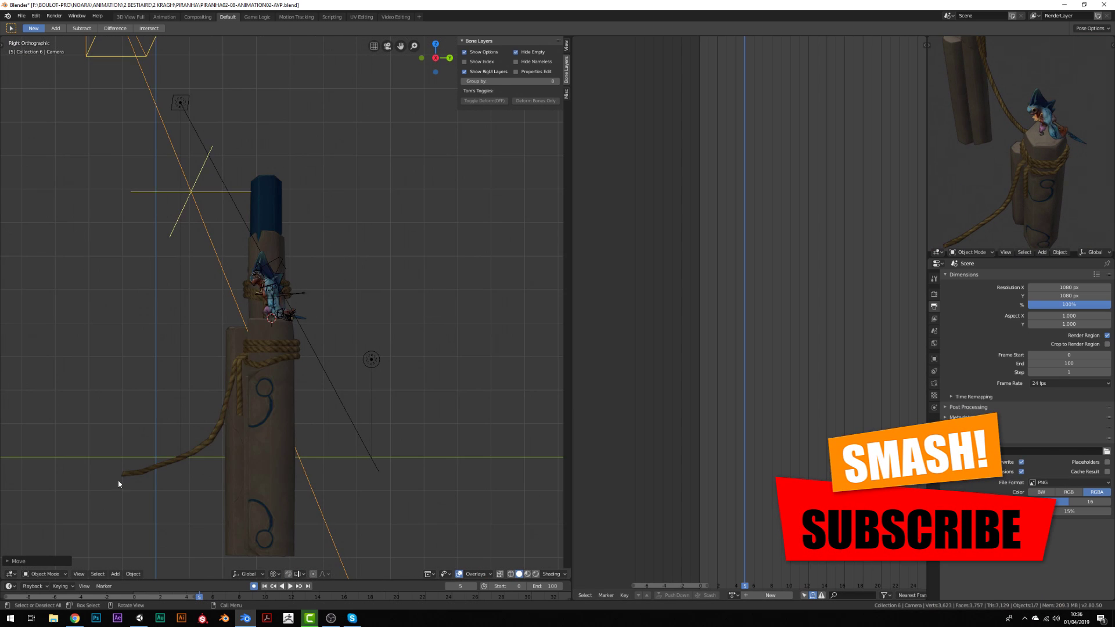
# - Return the NOARA-RIG to Pose Mode and show its TORSO, LEG.IK and FINGERS control layers, hiding FINGERS-TWEAK
pyautogui.scroll(-2, 117, 480)
pyautogui.scroll(6, 427, 182)
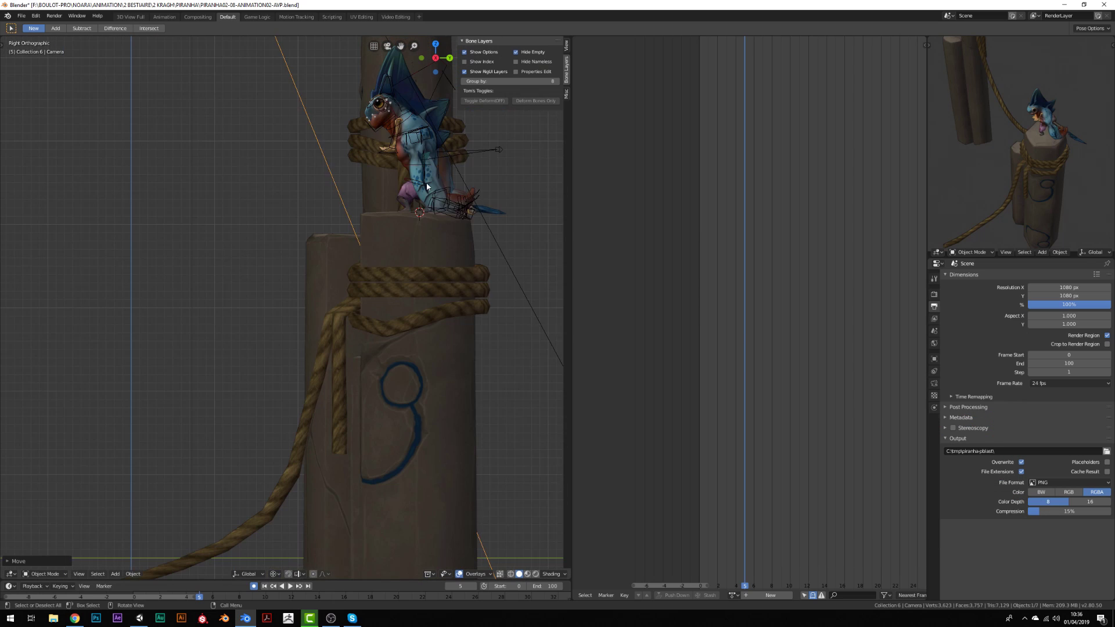
pyautogui.click(426, 183)
pyautogui.hotkey('ctrl', 'Tab')
pyautogui.click(477, 361)
pyautogui.scroll(3, 358, 343)
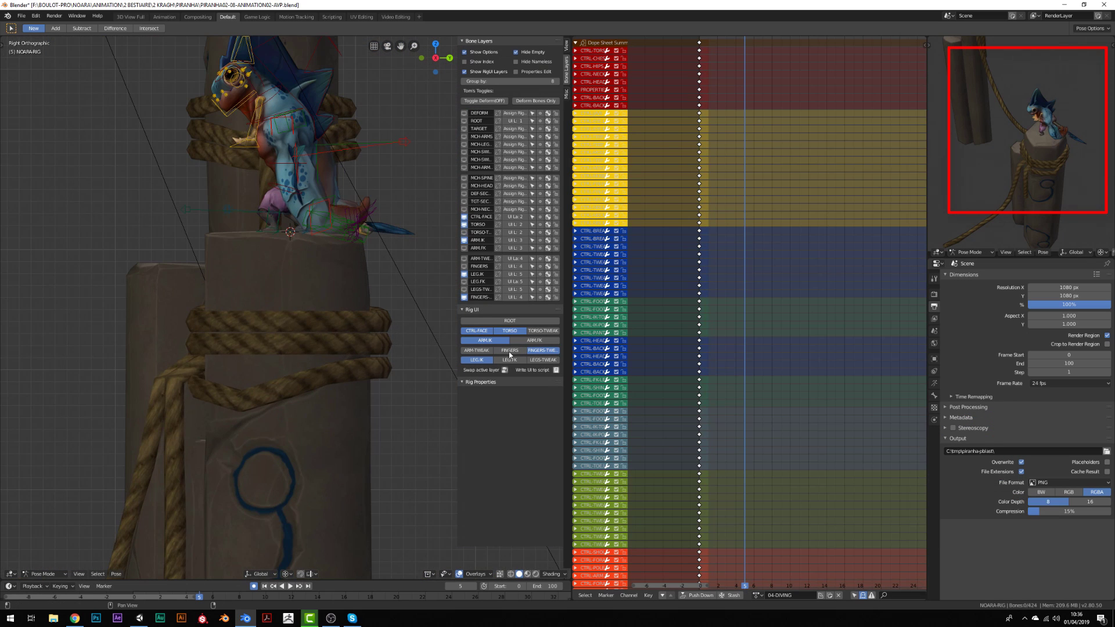
pyautogui.scroll(3, 290, 308)
# - Try rotating the neck rotation control at frame 5
pyautogui.click(244, 256)
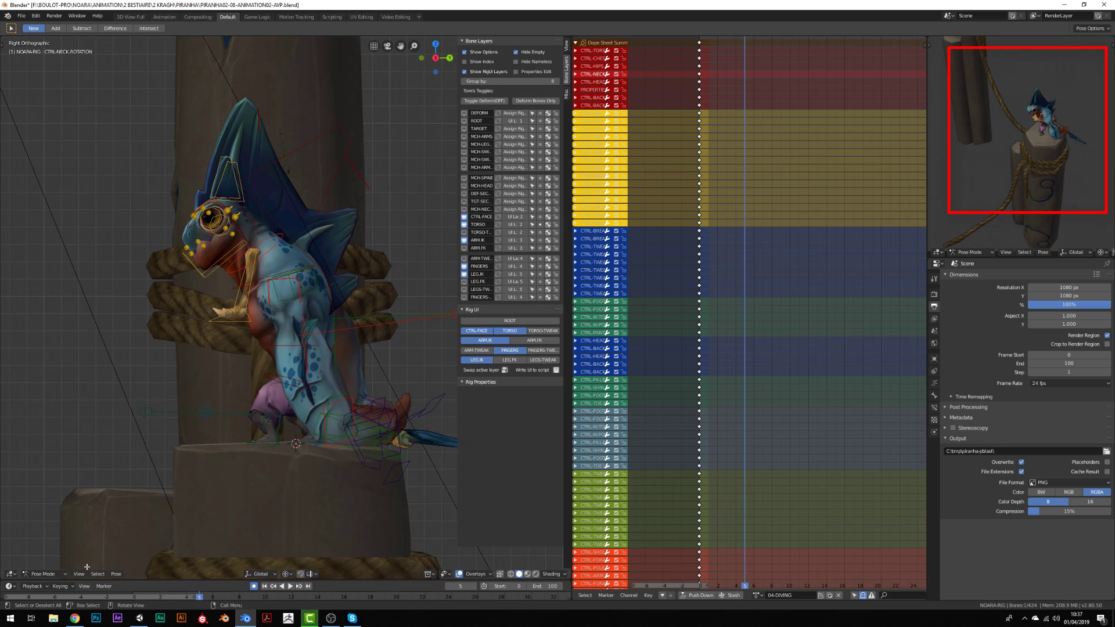
pyautogui.moveTo(297, 493); pyautogui.dragTo(407, 508, button='middle')
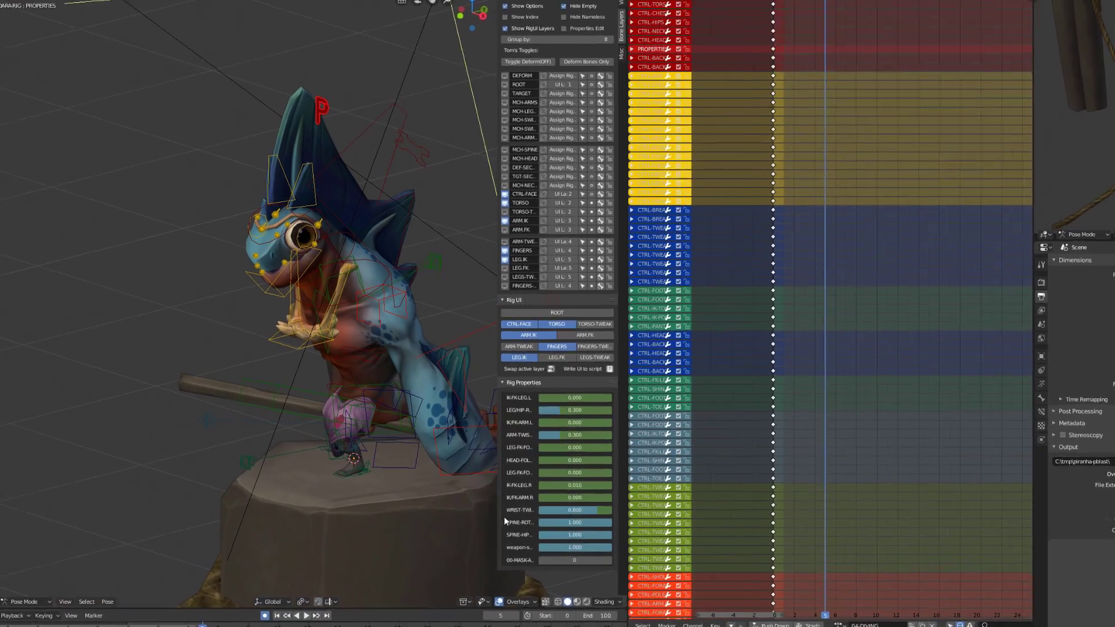
pyautogui.press('r')
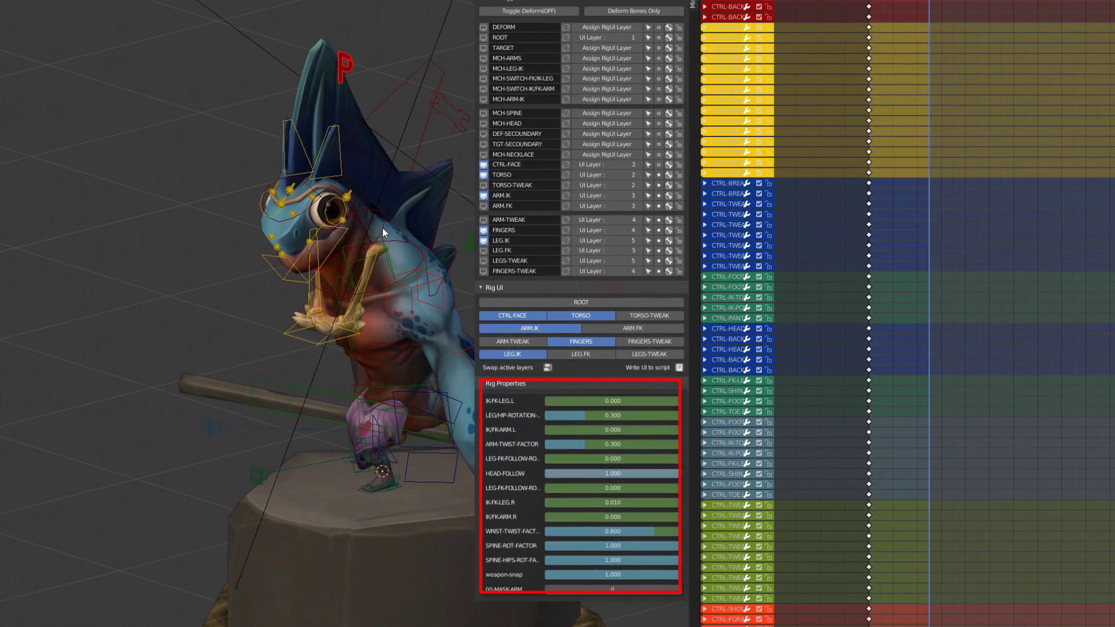
pyautogui.click(375, 218)
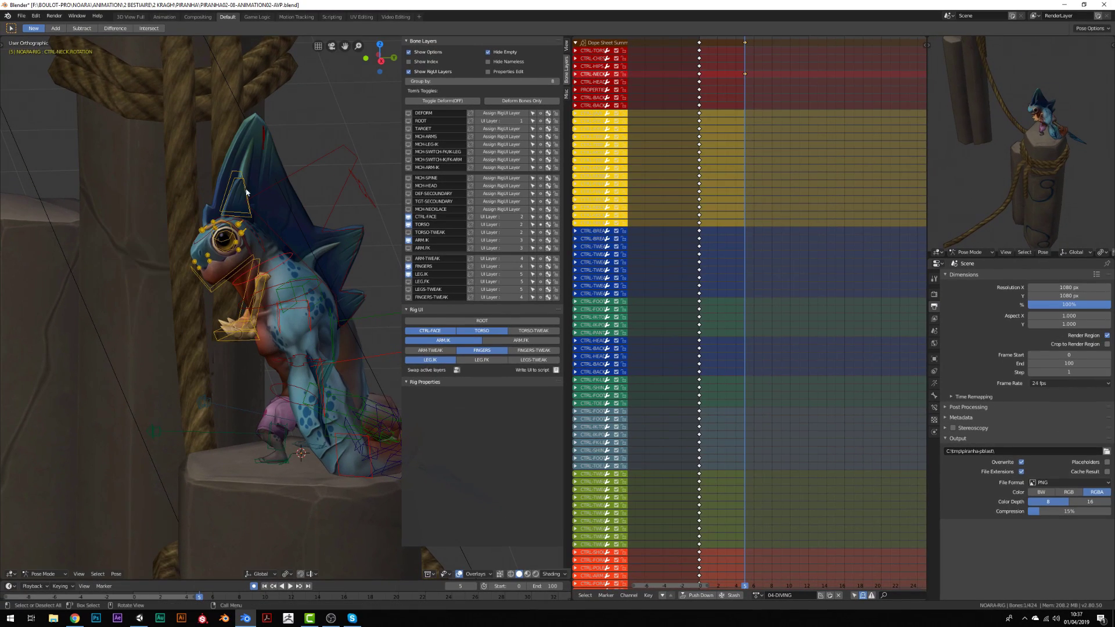
# - Examine the rig properties of the PROPERTIES control at frame 0
pyautogui.click(246, 192)
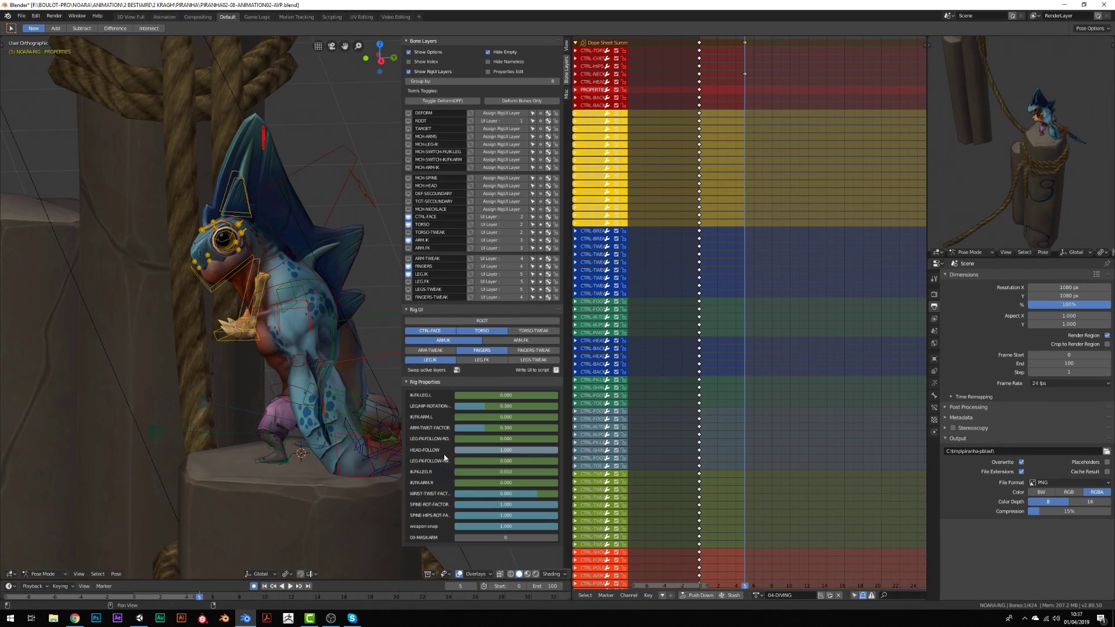
pyautogui.hotkey('shift', 'Left')
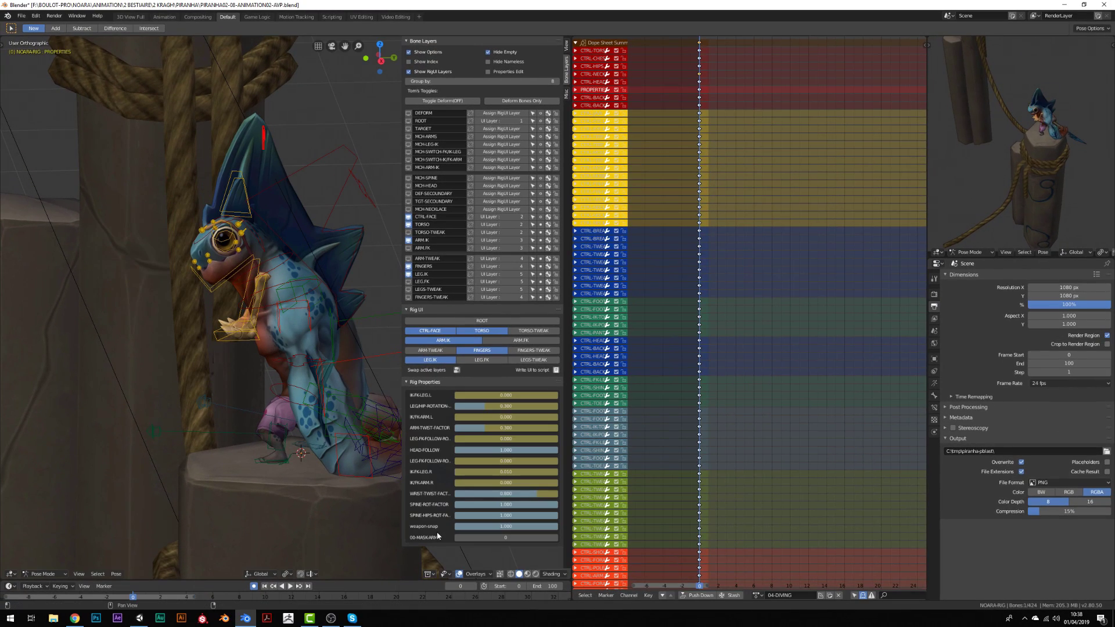
pyautogui.click(739, 418)
# - At frame 6, rotate the torso controls so the character bends forward over the post
pyautogui.press('KP_3')
pyautogui.scroll(3, 703, 535)
pyautogui.keyDown('alt'); pyautogui.scroll(-6, 212, 385); pyautogui.keyUp('alt')
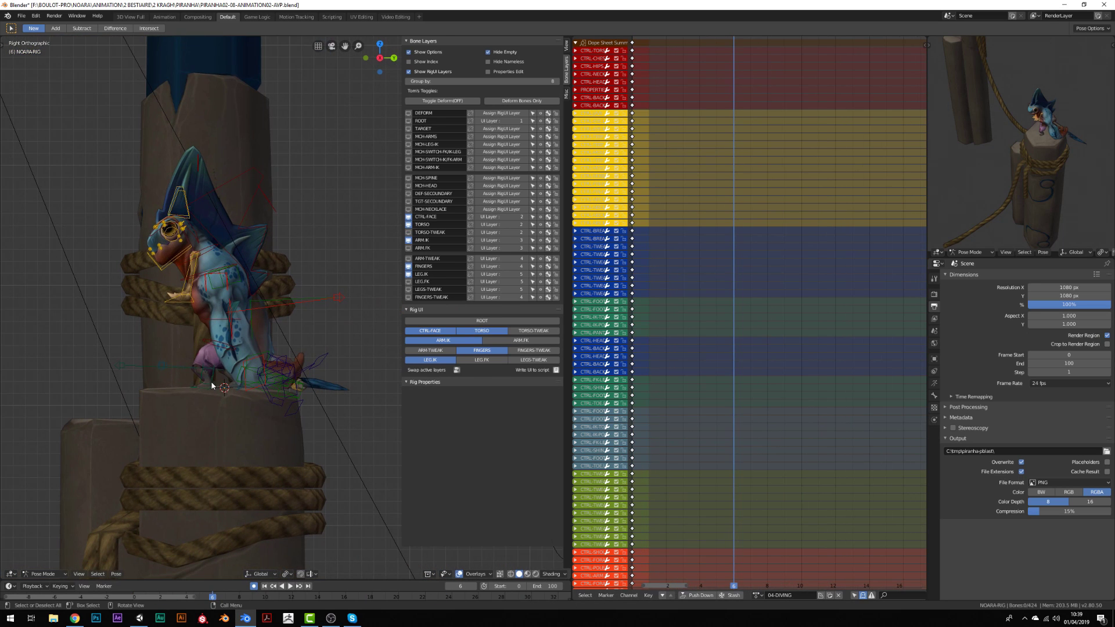
pyautogui.click(212, 386)
pyautogui.press('r')
pyautogui.click(223, 305)
pyautogui.scroll(5, 223, 306)
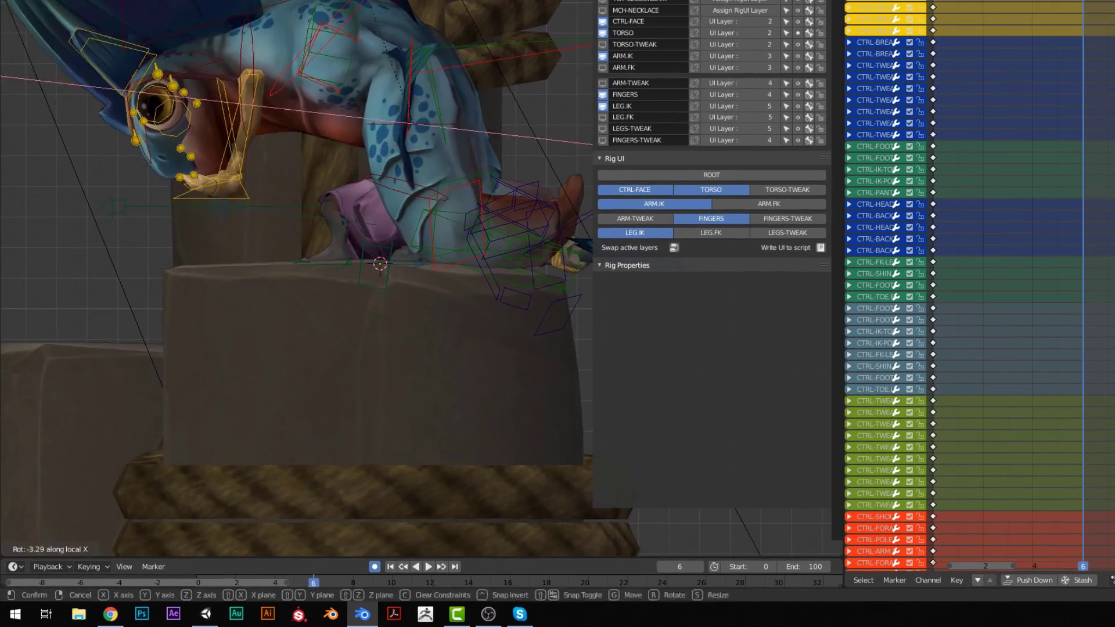
pyautogui.moveTo(227, 300); pyautogui.dragTo(338, 339, button='middle')
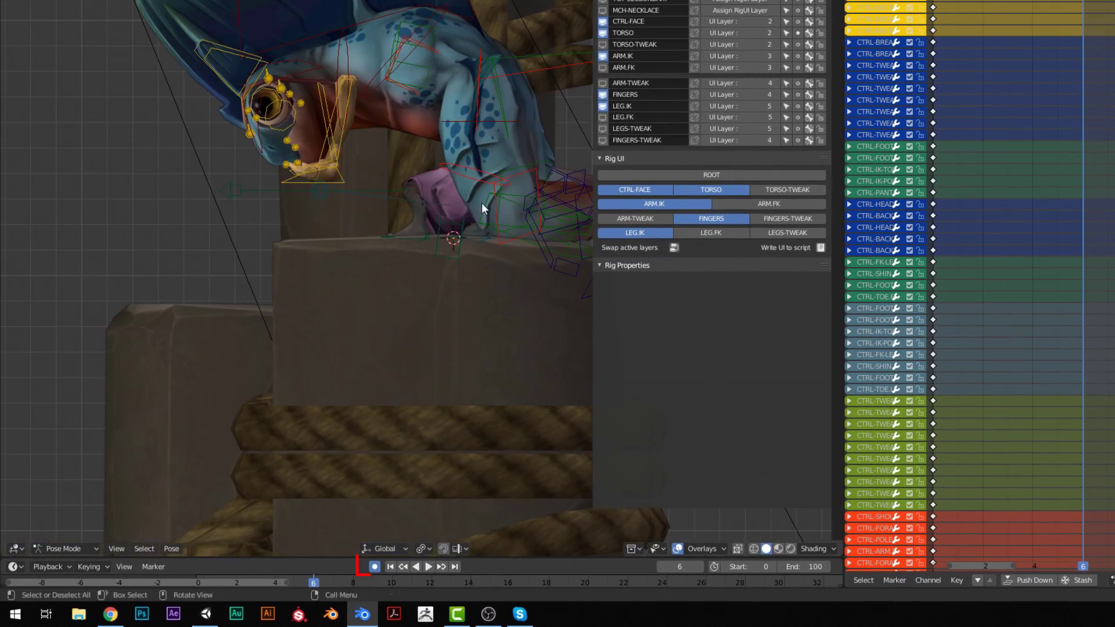
pyautogui.press('r')
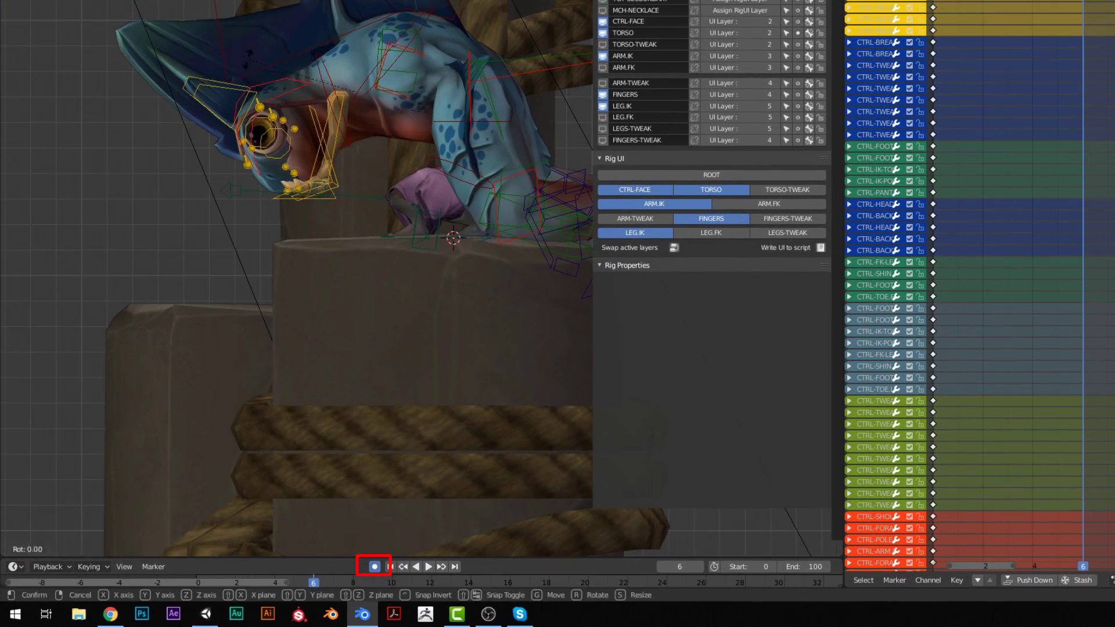
pyautogui.moveTo(250, 54); pyautogui.dragTo(512, 195, button='middle')
# - Move and rotate the arm IK controls at frame 6 so the arms swing back behind the body with the spear
pyautogui.click(453, 209)
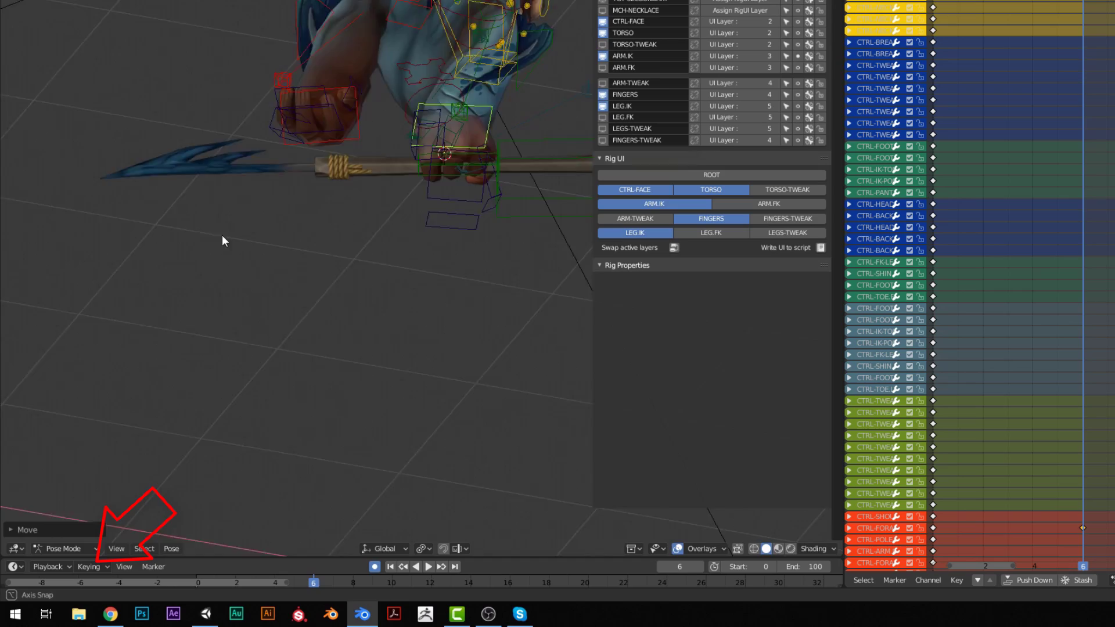
pyautogui.press('g')
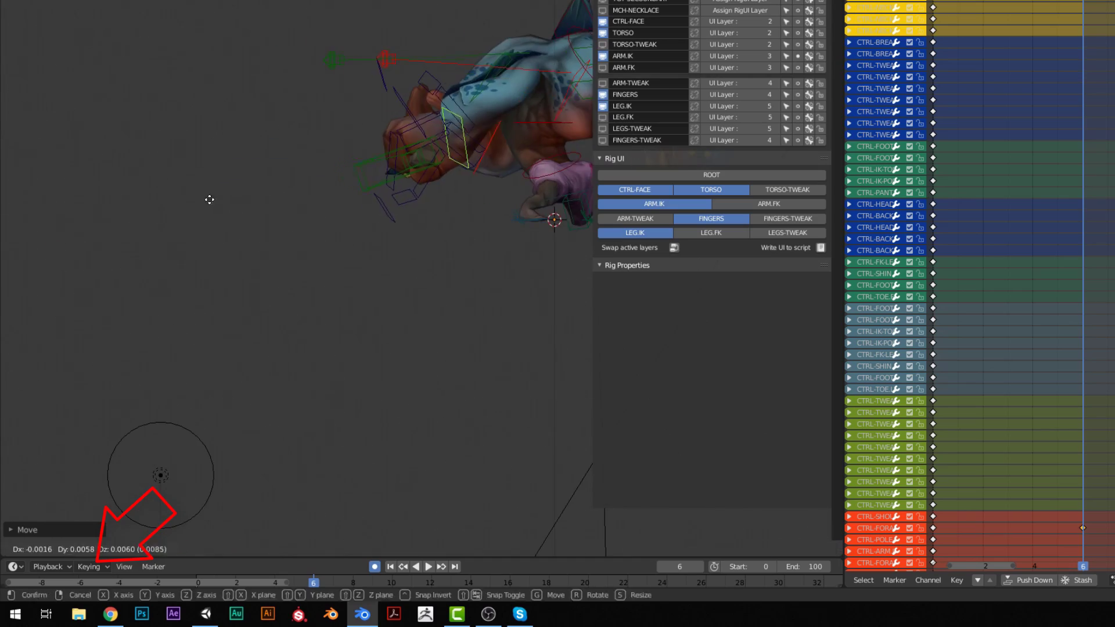
pyautogui.click(210, 199)
pyautogui.moveTo(210, 200); pyautogui.dragTo(311, 194, button='middle')
pyautogui.press('r')
pyautogui.click(460, 306)
pyautogui.press('g')
pyautogui.click(468, 180)
# - Insert keyframes for the available channels at frame 6 and rotate the neck rotation control
pyautogui.moveTo(469, 179); pyautogui.dragTo(329, 79, button='middle')
pyautogui.press('i')
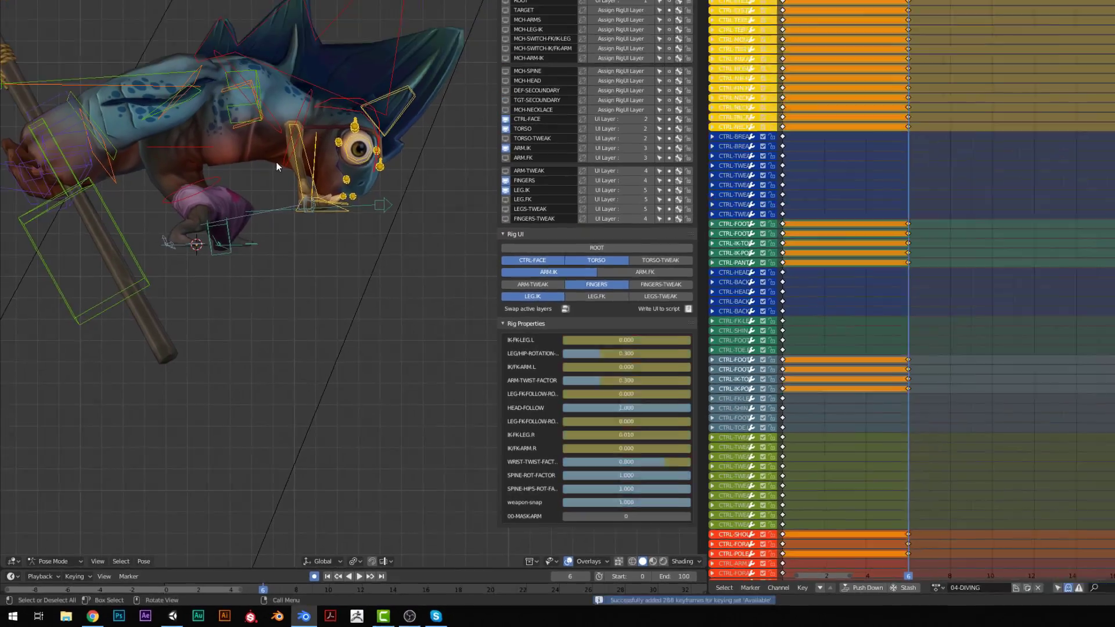
pyautogui.moveTo(276, 167); pyautogui.dragTo(250, 192, button='middle')
pyautogui.press('r')
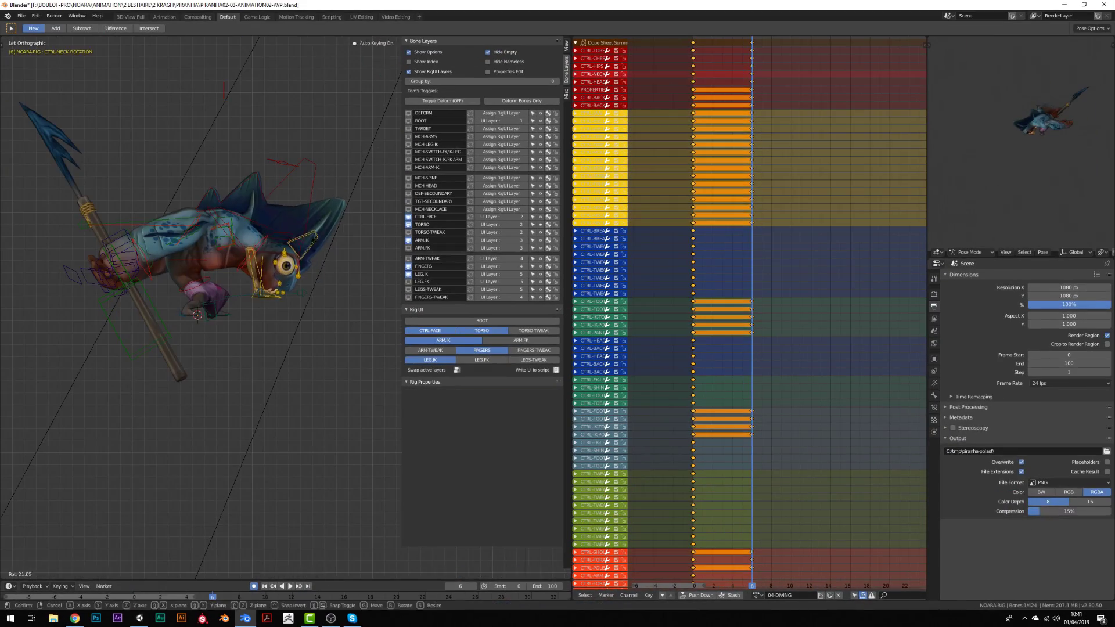
pyautogui.click(697, 320)
# - At frame 15, rotate the torso and head controls so the character curls forward
pyautogui.press('r')
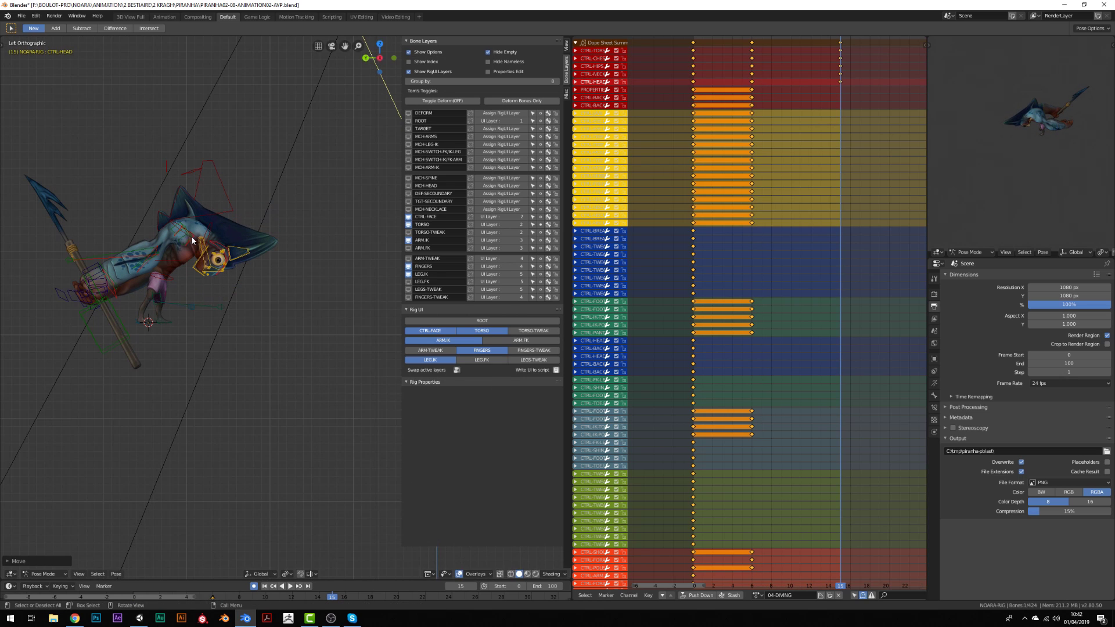
pyautogui.click(192, 241)
pyautogui.press('r')
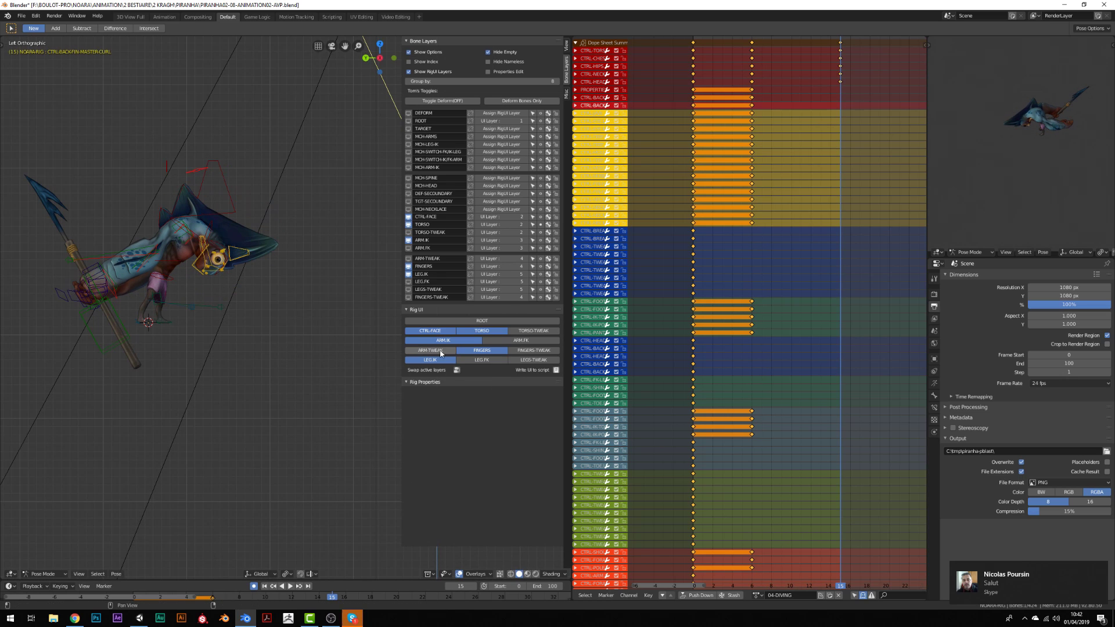
# - Return to the frame 6 pose and, with the TORSO-TWEAK layer shown, rotate a tweak control near the head
pyautogui.press('Down')
pyautogui.scroll(4, 301, 271)
pyautogui.click(223, 226)
pyautogui.press('r')
pyautogui.click(263, 248)
# - At frame 15, move the left forearm IK control down and rotate the right forearm IK control holding the spear
pyautogui.press('Up')
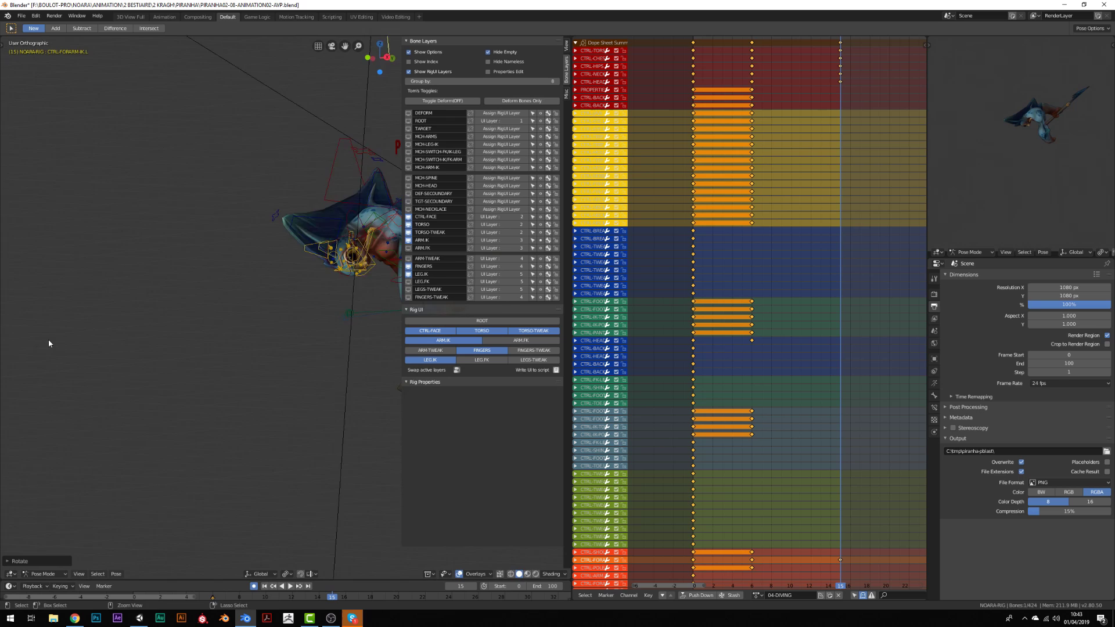
pyautogui.press('ctrl+KP_3')
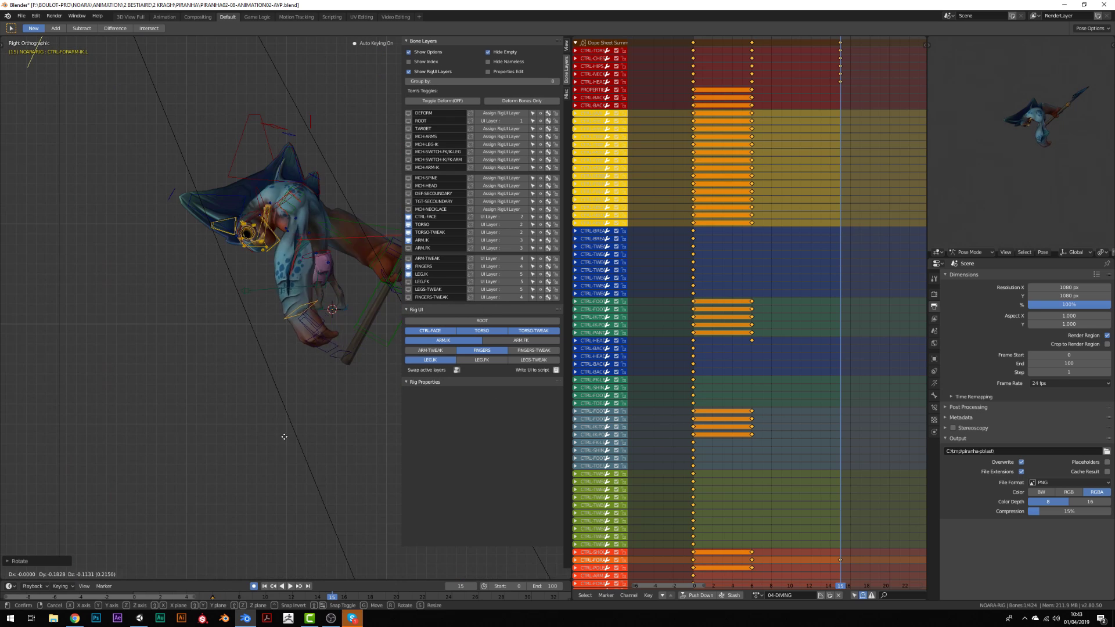
pyautogui.click(192, 298)
pyautogui.press('r')
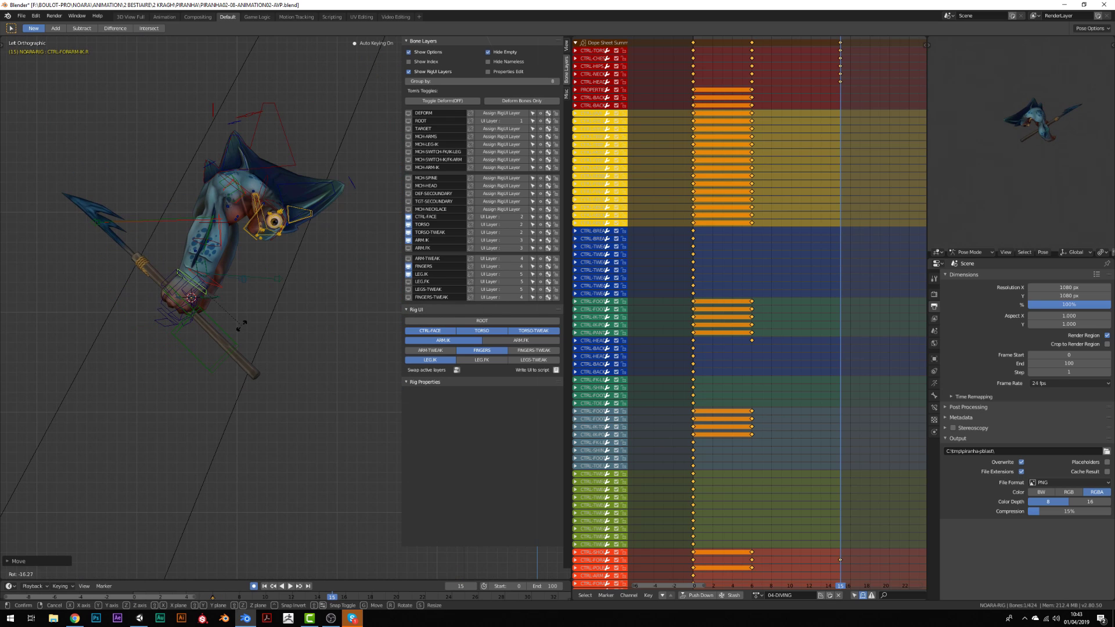
pyautogui.click(235, 344)
# - Adjust the position of the head control at frame 15 and preview the animation
pyautogui.click(271, 189)
pyautogui.press('g')
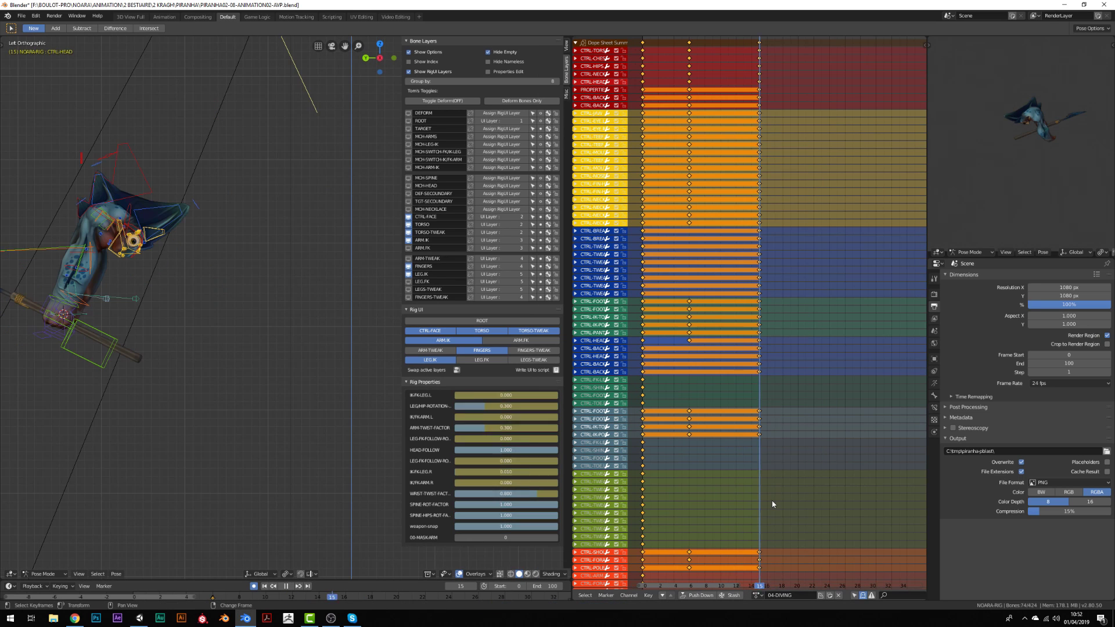
pyautogui.press('space')
# - At frame 20, rotate the chest and head controls to stretch the character upward
pyautogui.click(297, 251)
pyautogui.press('r')
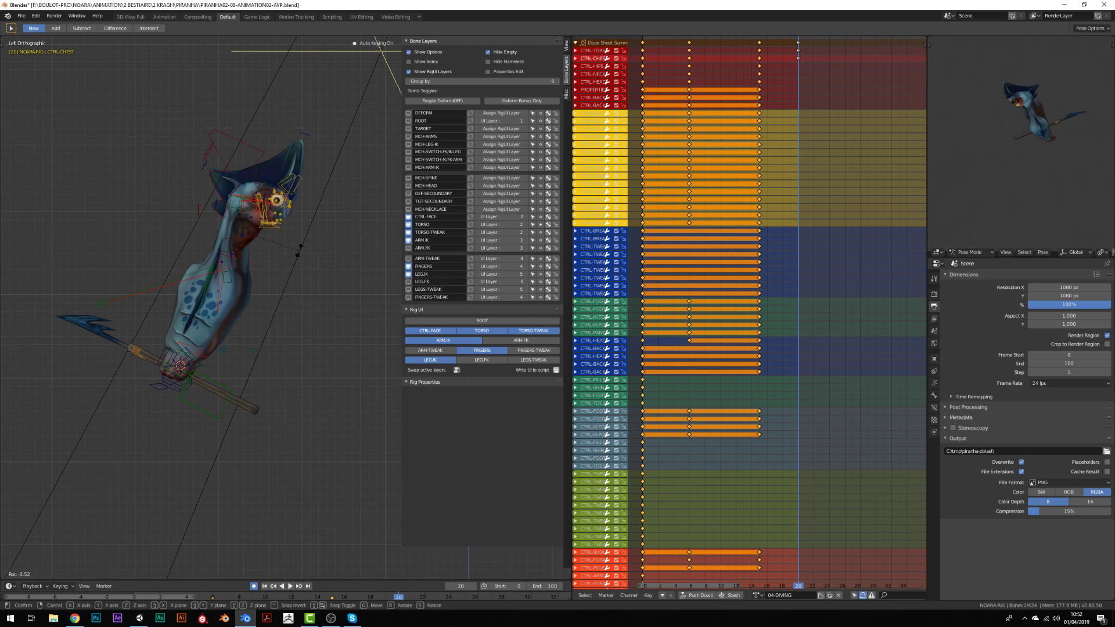
pyautogui.click(286, 205)
pyautogui.click(286, 205)
# - Move the right forearm IK control up at frame 20 so the spear hand rises beside the head
pyautogui.click(193, 358)
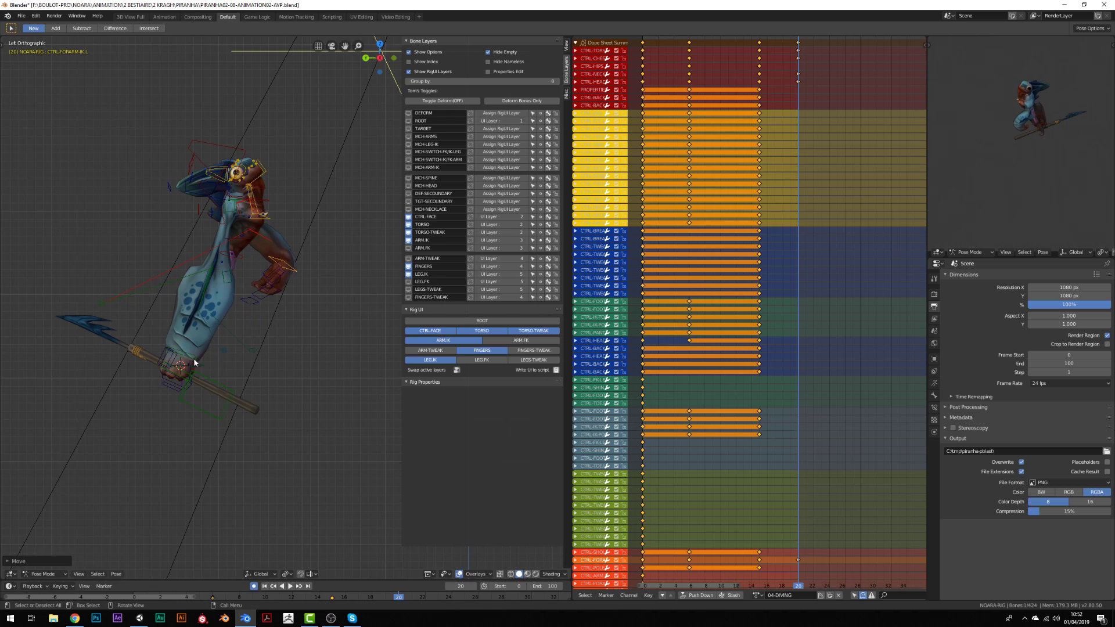
pyautogui.press('g')
pyautogui.click(244, 261)
pyautogui.moveTo(244, 261); pyautogui.dragTo(265, 232, button='middle')
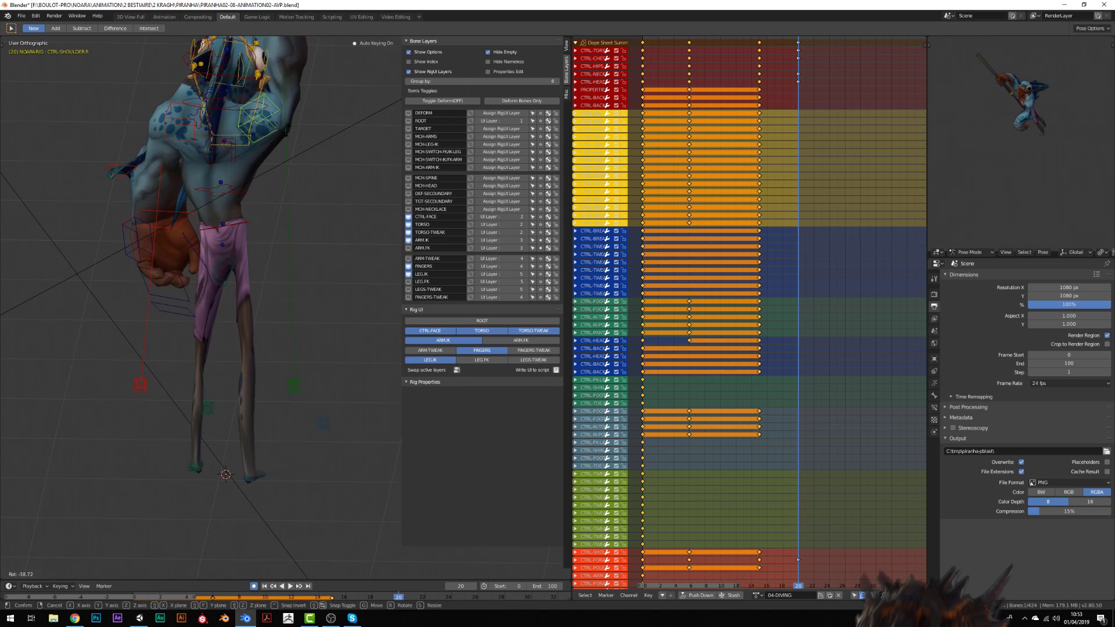
# - Rotate the right shoulder and spear hand controls at frame 20 so the spear arm reaches above the head
pyautogui.press('KP_1')
pyautogui.click(284, 126)
pyautogui.press('r')
pyautogui.click(295, 108)
pyautogui.click(294, 107)
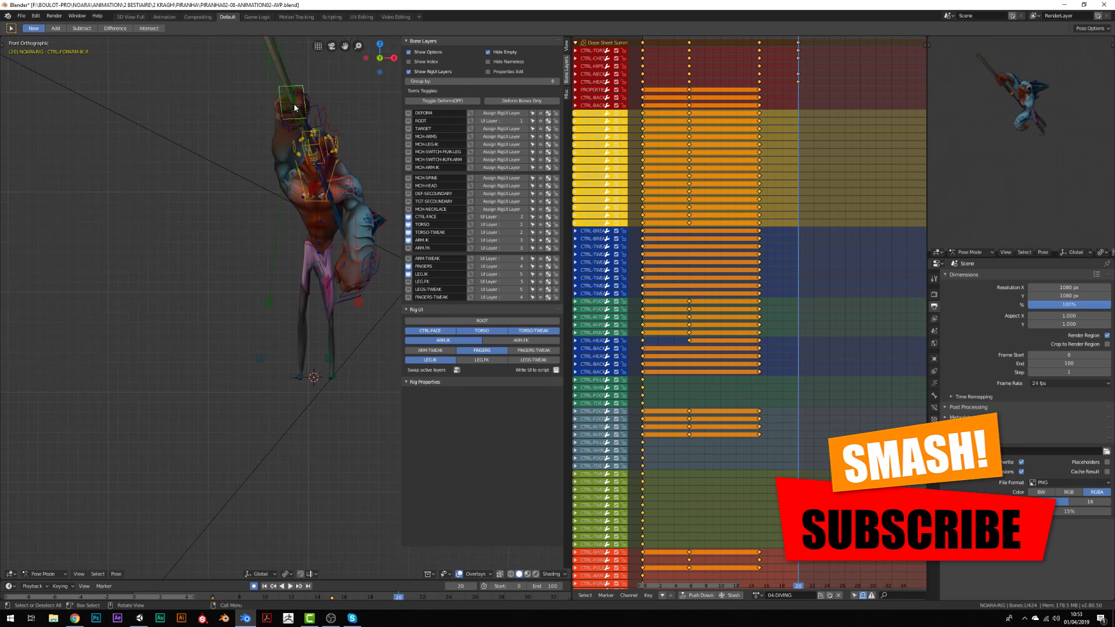
# - Rotate the head and upper-body controls about the Z axis at frame 20, turning the head toward the front
pyautogui.click(333, 168)
pyautogui.press('r')
pyautogui.press('z')
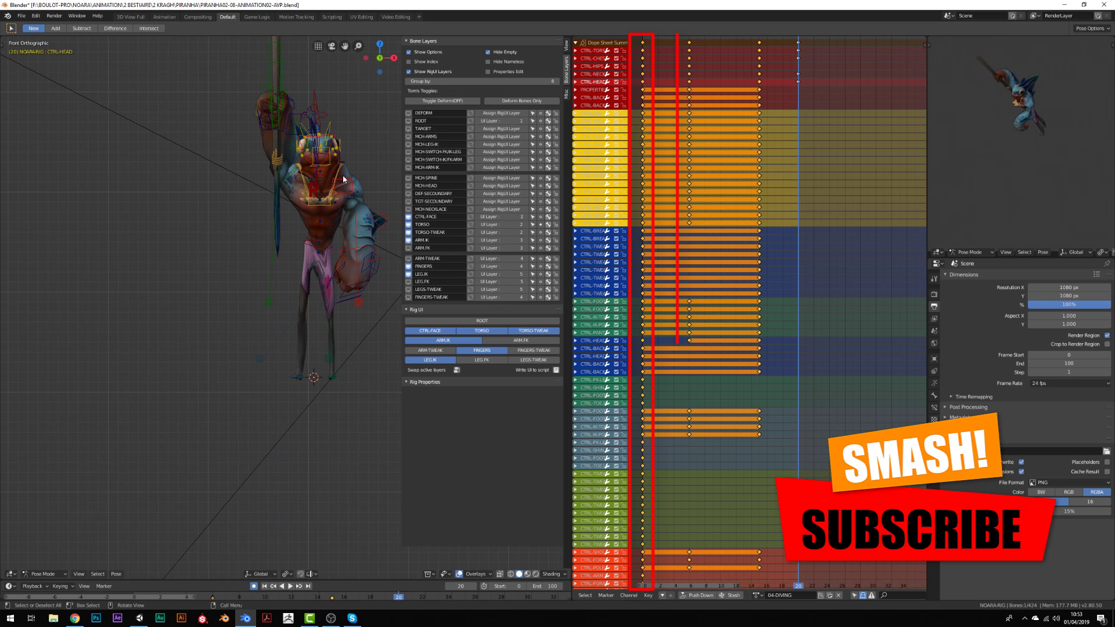
pyautogui.press('KP_3')
pyautogui.click(346, 97)
pyautogui.moveTo(346, 98); pyautogui.dragTo(302, 192, button='middle')
pyautogui.click(278, 224)
pyautogui.press('r')
pyautogui.press('z')
pyautogui.click(235, 106)
pyautogui.press('KP_3')
pyautogui.scroll(4, 259, 99)
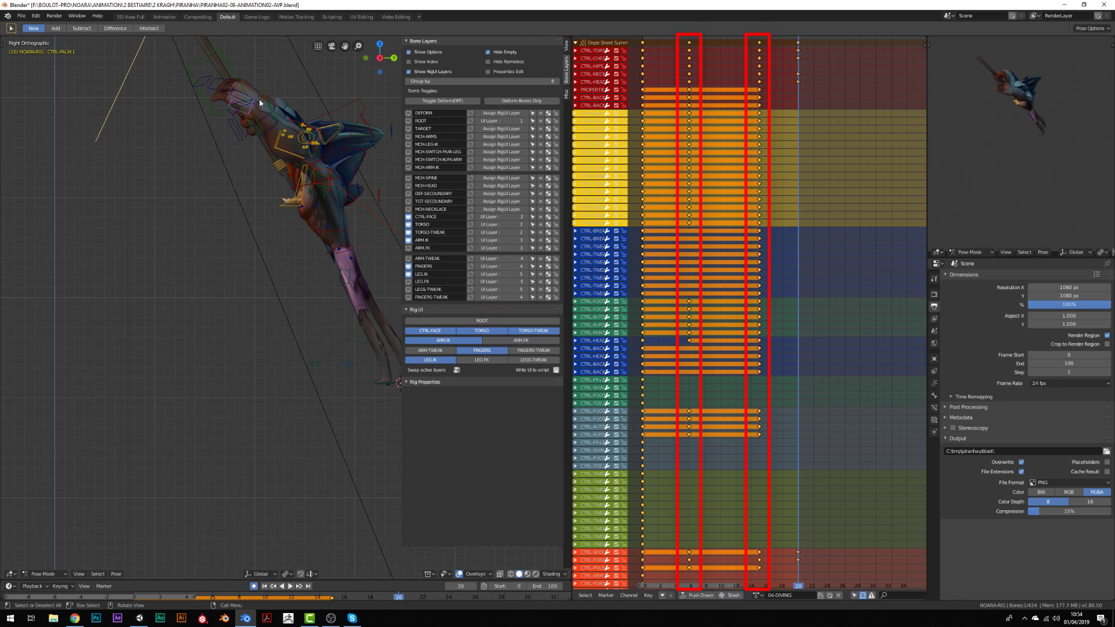
# - At frame 20, move and rotate the foot IK controls and rotate the hips so the legs trail behind the stretched body
pyautogui.click(266, 351)
pyautogui.press('g')
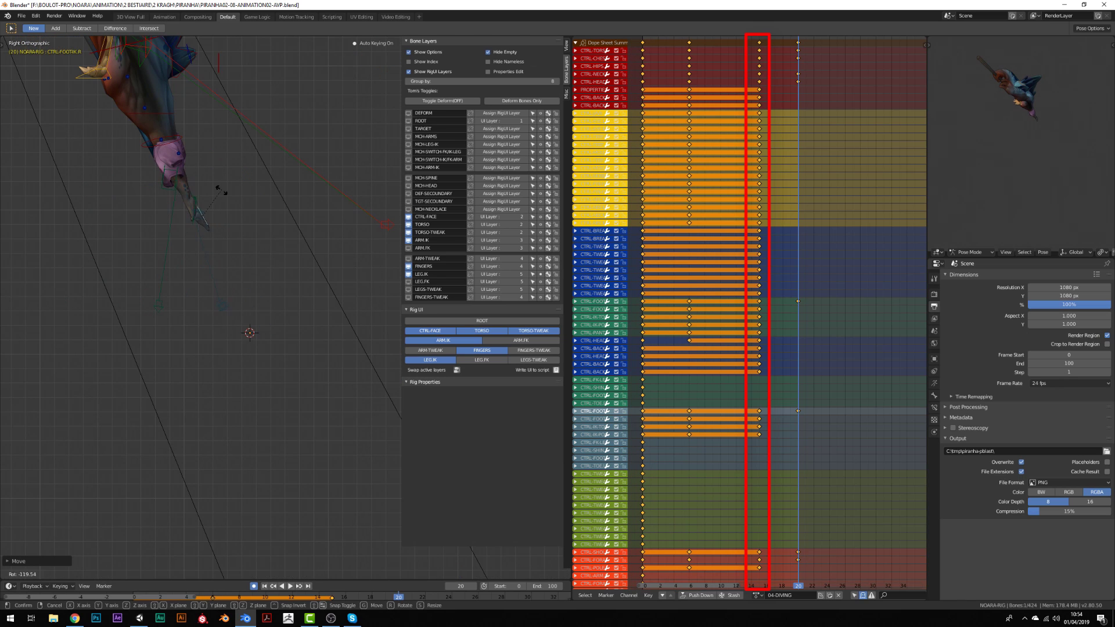
pyautogui.keyDown('shift'); pyautogui.moveTo(220, 199); pyautogui.dragTo(307, 221, button='middle'); pyautogui.keyUp('shift')
pyautogui.click(282, 312)
pyautogui.press('g')
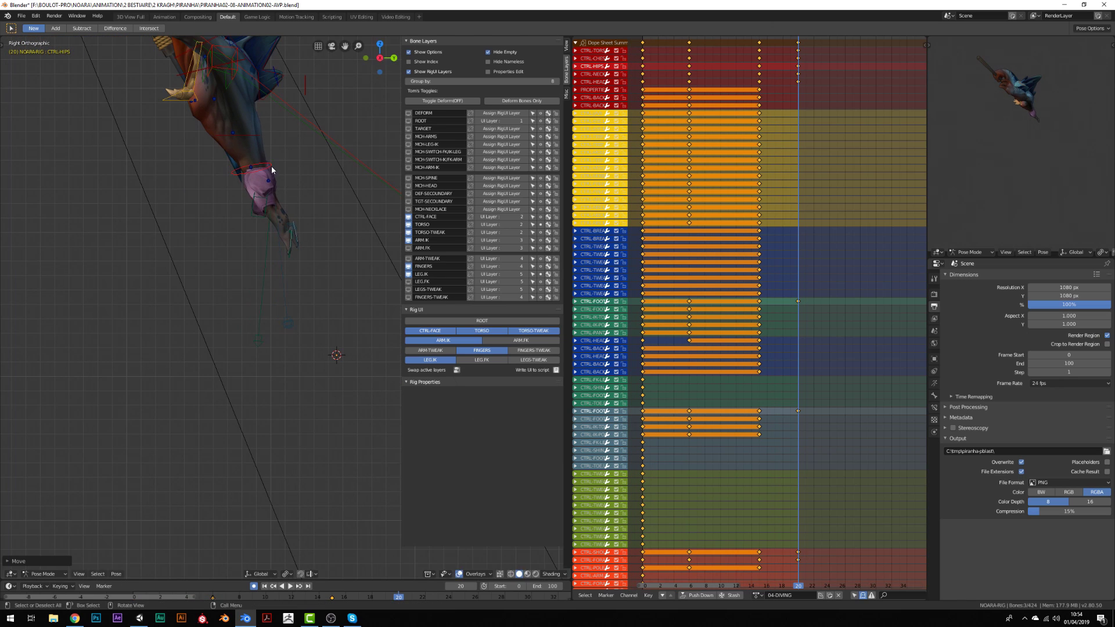
pyautogui.click(272, 170)
pyautogui.press('r')
pyautogui.click(294, 205)
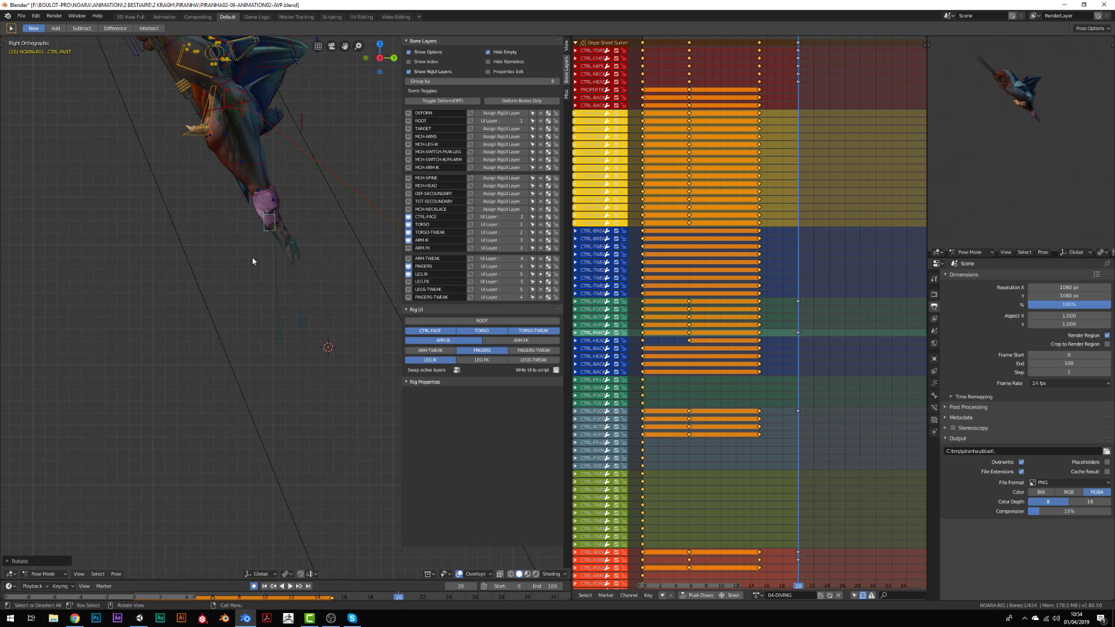
# - In front view at frame 20, rotate the paw controls and move the left foot IK control inward to bring the feet together
pyautogui.press('KP_1')
pyautogui.scroll(-3, 273, 232)
pyautogui.scroll(3, 299, 261)
pyautogui.click(299, 301)
pyautogui.press('r')
pyautogui.click(319, 328)
pyautogui.click(329, 303)
pyautogui.press('g')
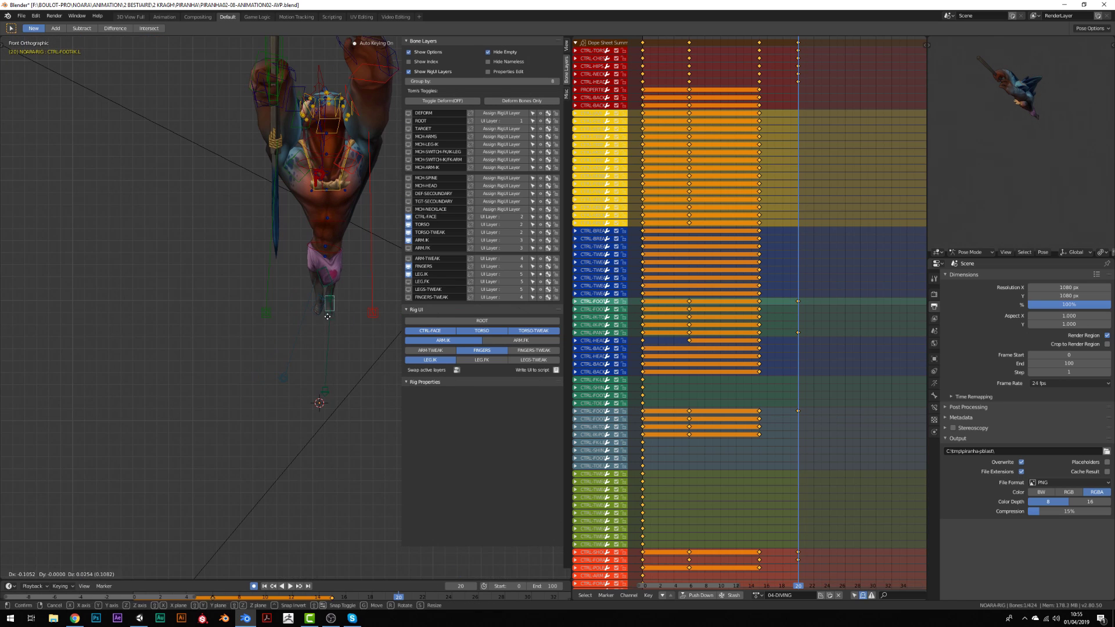
# - Rotate the back fin master curl control at frame 20 to bend the fin
pyautogui.moveTo(343, 277); pyautogui.dragTo(211, 232, button='middle')
pyautogui.click(279, 174)
pyautogui.click(338, 107)
pyautogui.press('r')
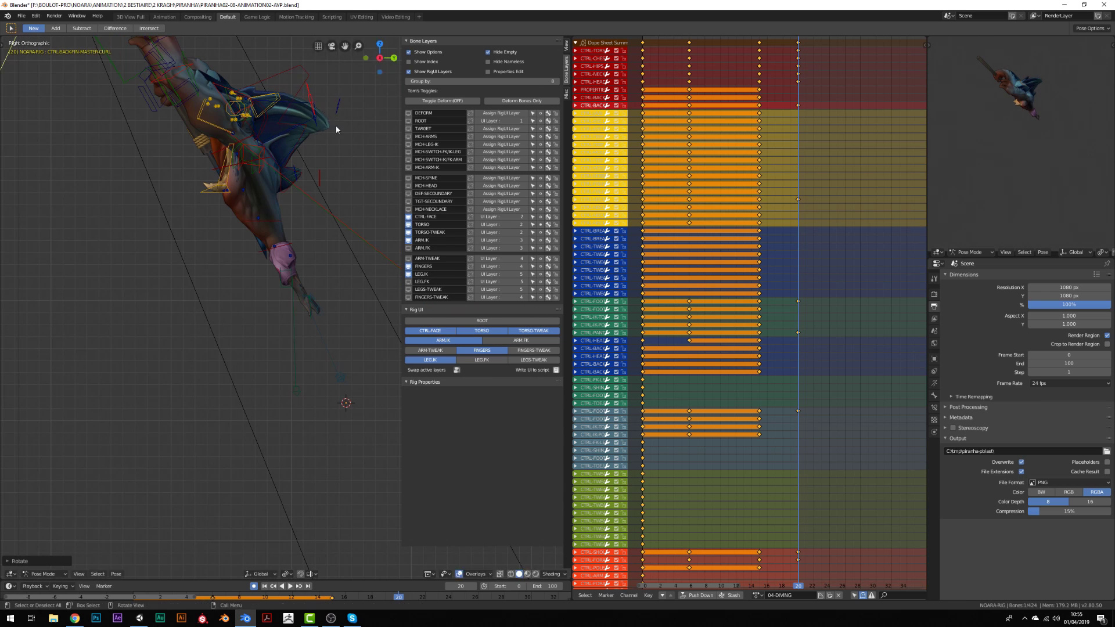
# - Key all the rig controls at frame 20 and play the animation back
pyautogui.moveTo(336, 106); pyautogui.dragTo(326, 116, button='middle')
pyautogui.press('a')
pyautogui.press('i')
pyautogui.press('space')
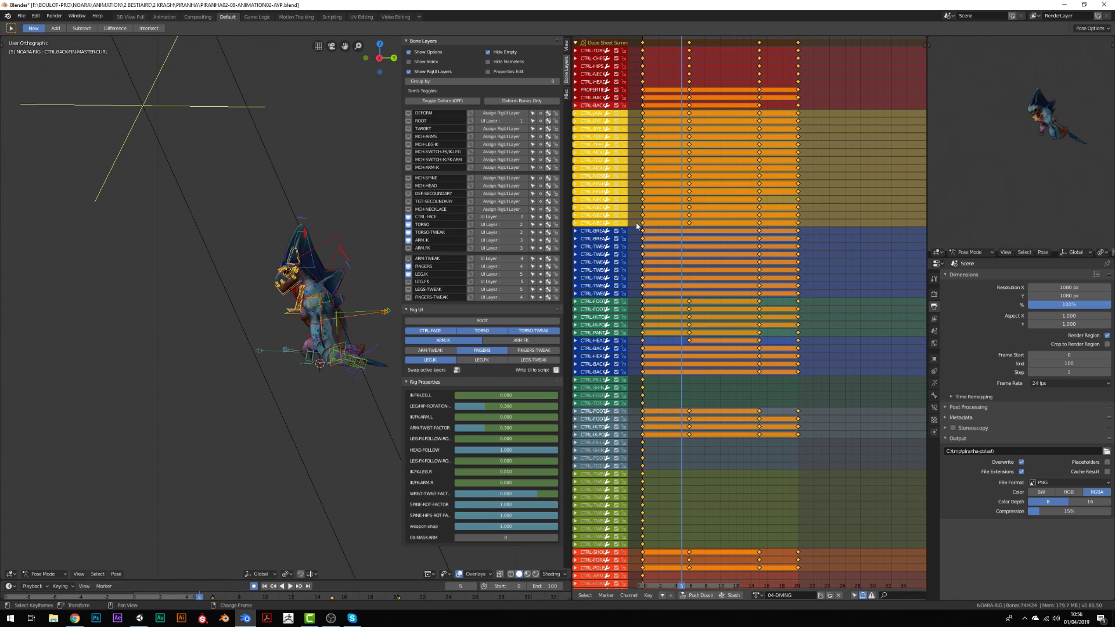
# - At frame 25, move the torso, foot and forearm IK controls together so the whole character rises farther from the post
pyautogui.press('KP_3')
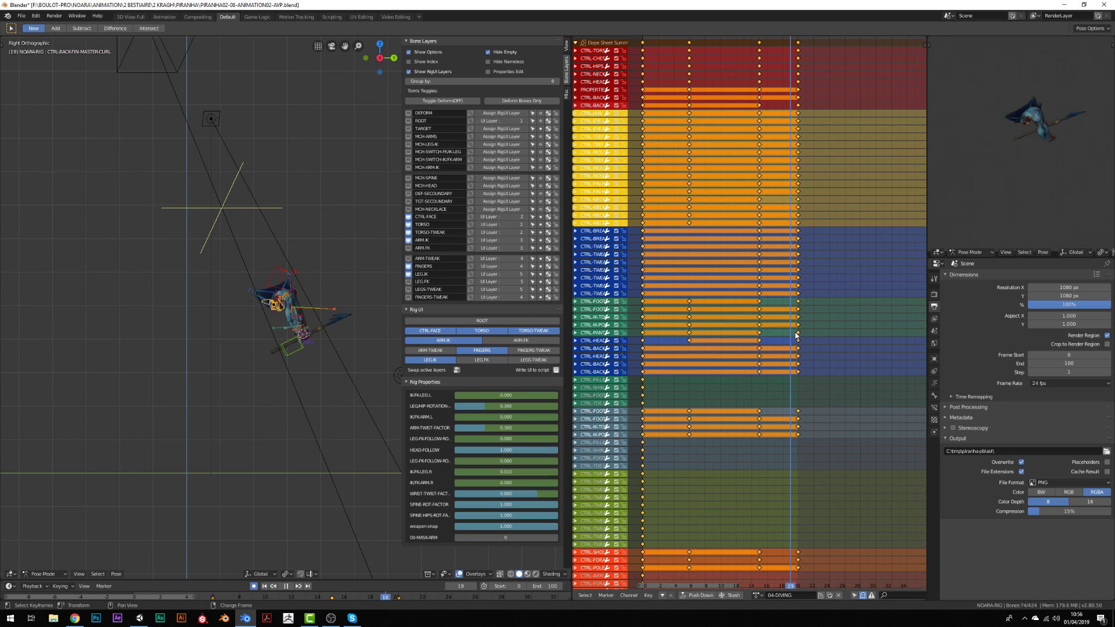
pyautogui.click(281, 317)
pyautogui.scroll(5, 324, 331)
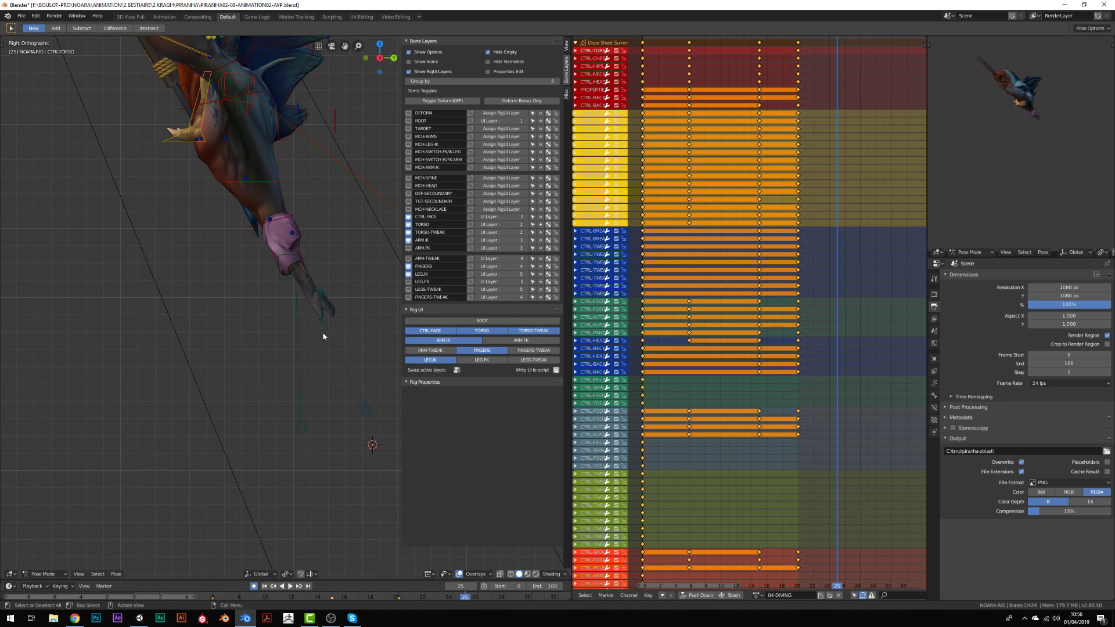
pyautogui.moveTo(323, 331); pyautogui.dragTo(248, 156, button='middle')
pyautogui.scroll(-4, 249, 157)
pyautogui.press('KP_3')
pyautogui.click(183, 244)
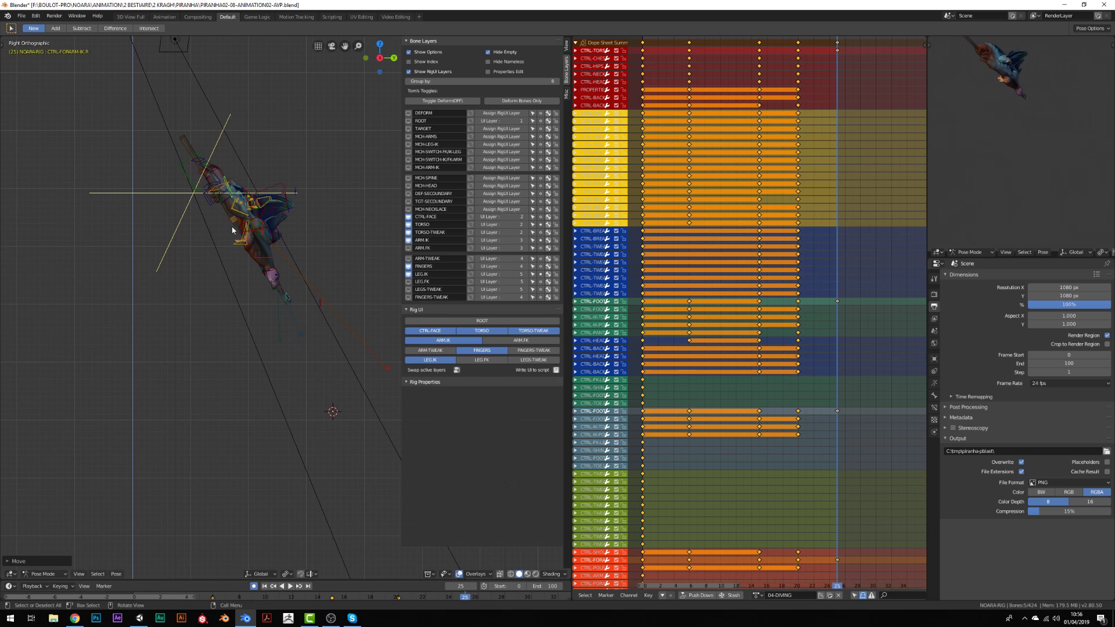
# - Rotate the upper body and forearm controls at frame 25 so the character folds over with arms and spear pointing down
pyautogui.press('r')
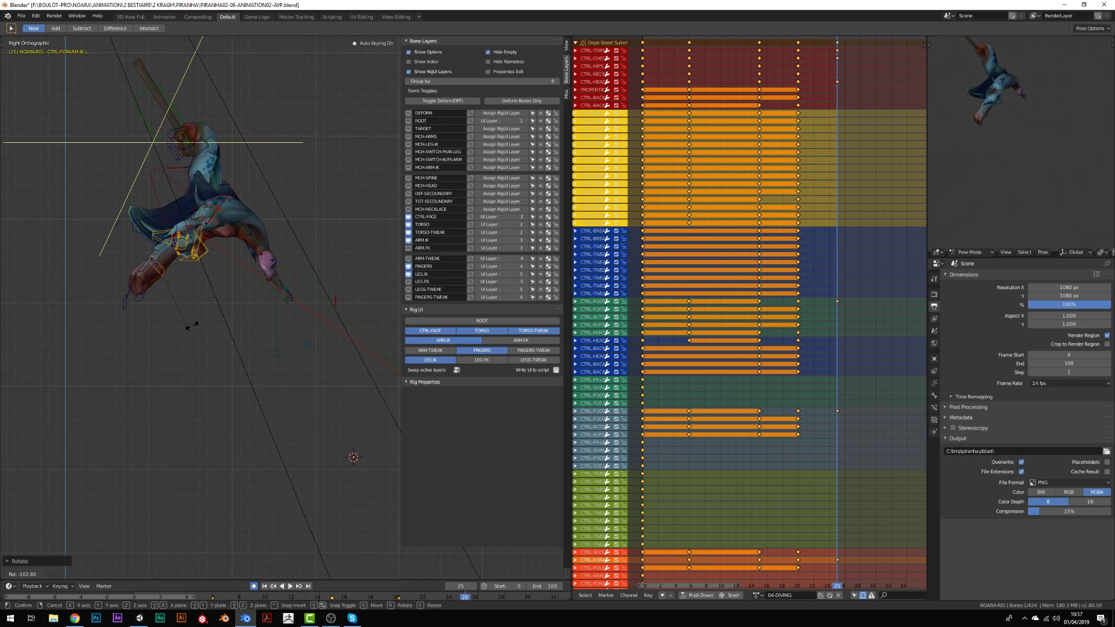
pyautogui.click(192, 326)
pyautogui.moveTo(193, 325); pyautogui.dragTo(315, 274, button='middle')
pyautogui.scroll(3, 323, 324)
pyautogui.scroll(2, 323, 324)
pyautogui.click(265, 312)
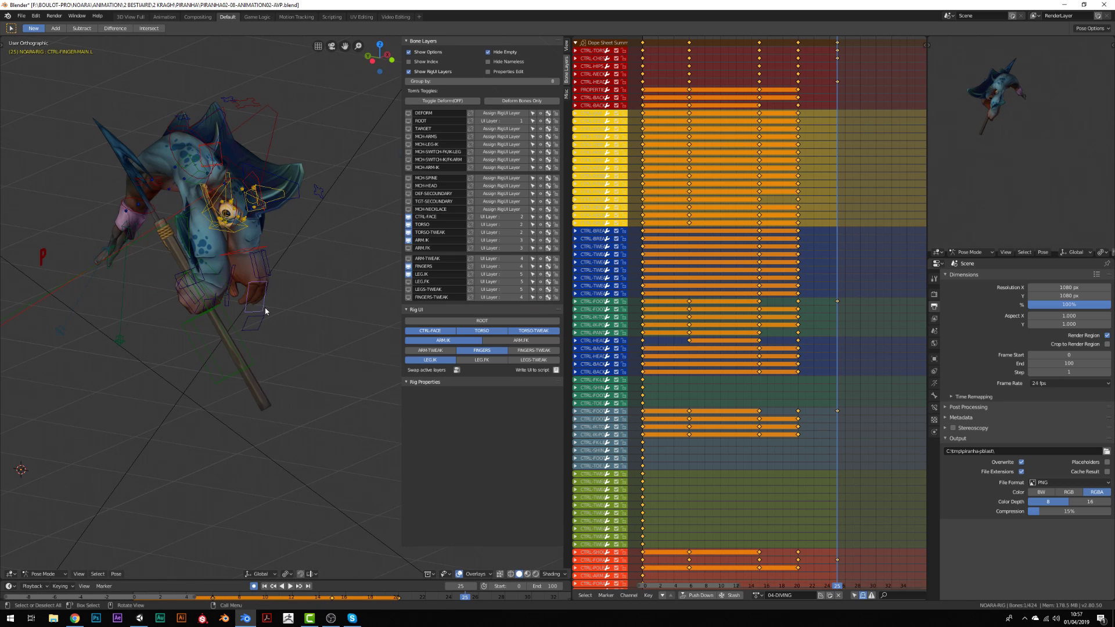
# - Move the torso control in side view at frame 25 to refine the bend of the body
pyautogui.press('KP_3')
pyautogui.scroll(-1, 337, 244)
pyautogui.press('a')
pyautogui.click(270, 217)
pyautogui.press('g')
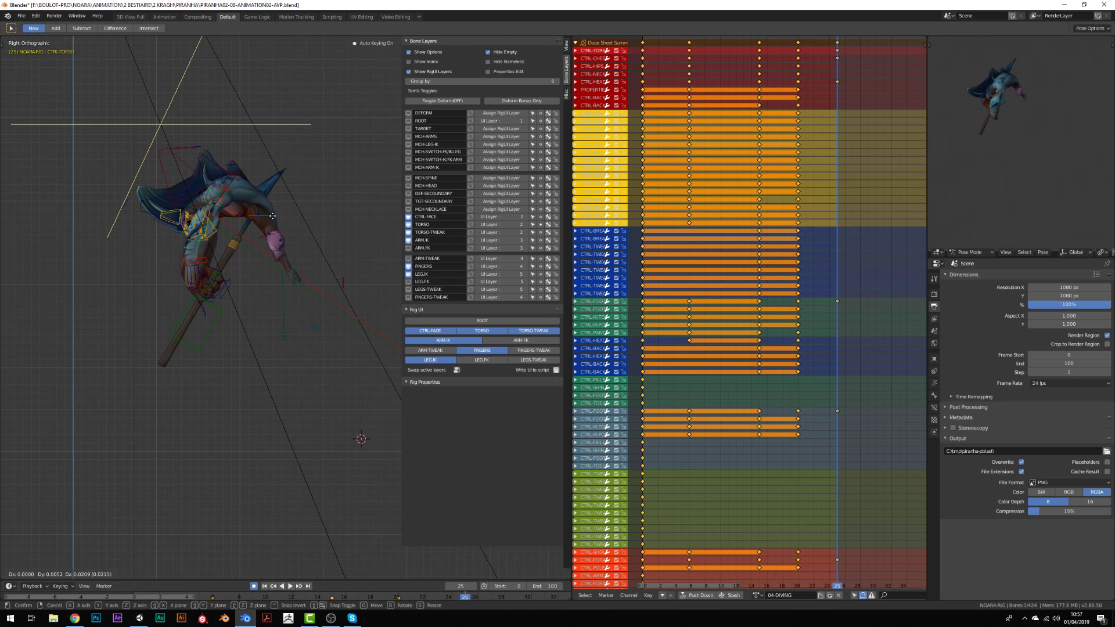
# - Move and rotate both foot IK controls at frame 25 so the feet hang below the hips
pyautogui.scroll(2, 300, 231)
pyautogui.click(284, 257)
pyautogui.press('g')
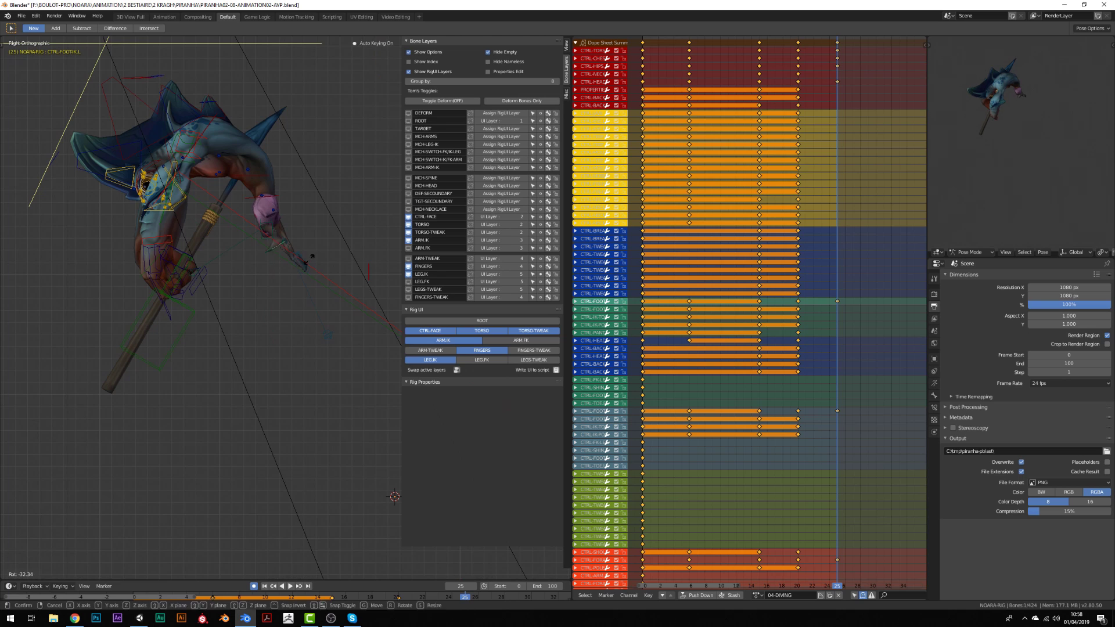
pyautogui.press('g')
pyautogui.click(272, 266)
pyautogui.moveTo(272, 266); pyautogui.dragTo(319, 284, button='middle')
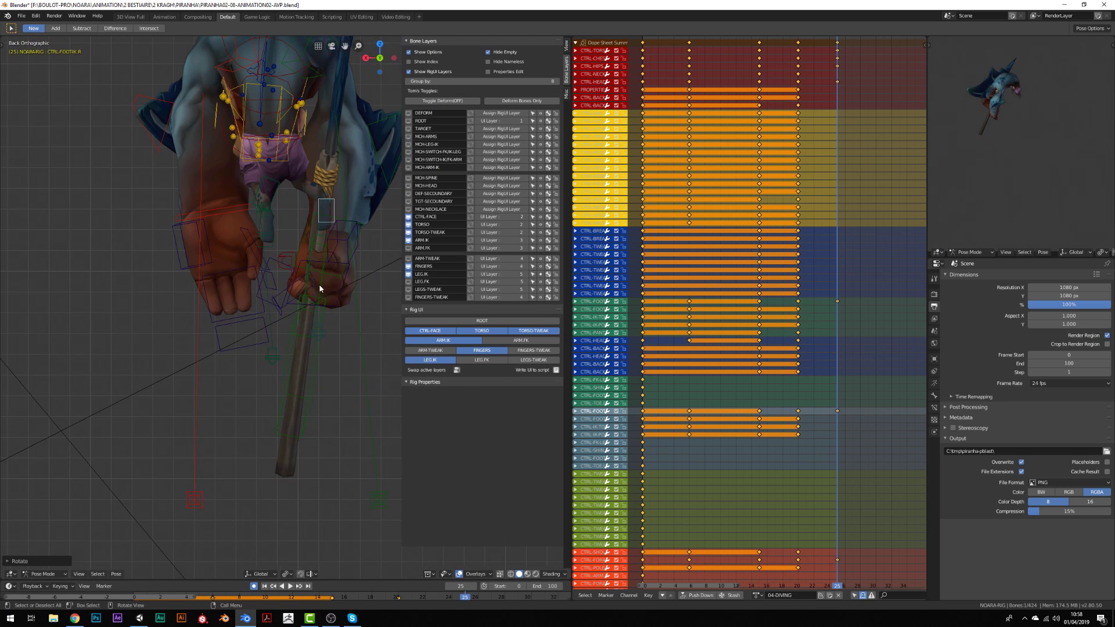
# - Rotate the chest control at frame 25 to refine the arch of the upper body
pyautogui.click(274, 252)
pyautogui.moveTo(274, 252); pyautogui.dragTo(361, 99, button='middle')
pyautogui.click(344, 92)
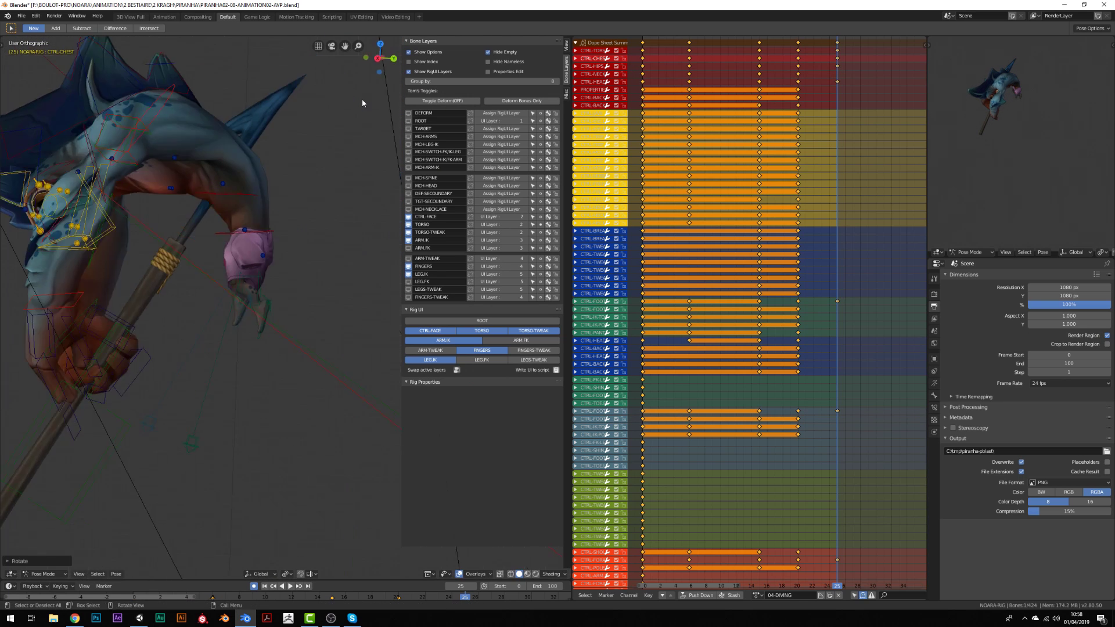
pyautogui.press('r')
pyautogui.click(555, 316)
# - Key all the rig controls at frame 25 and scrub through the animation from the start
pyautogui.press('KP_3')
pyautogui.press('a')
pyautogui.press('i')
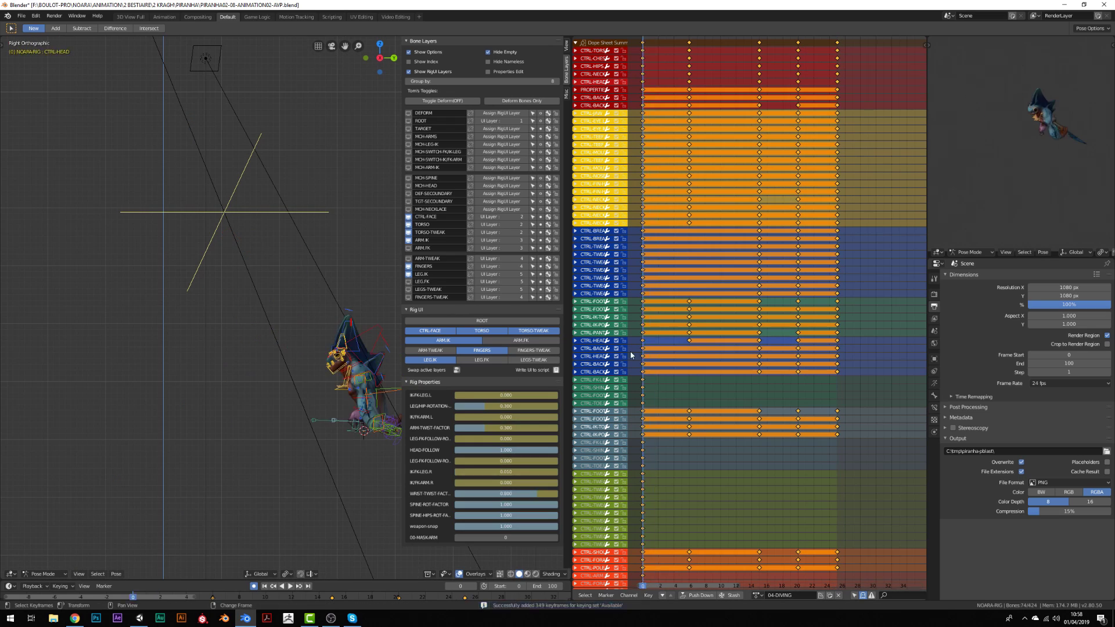
pyautogui.moveTo(630, 351); pyautogui.dragTo(837, 321, button='right')
pyautogui.press('KP_0')
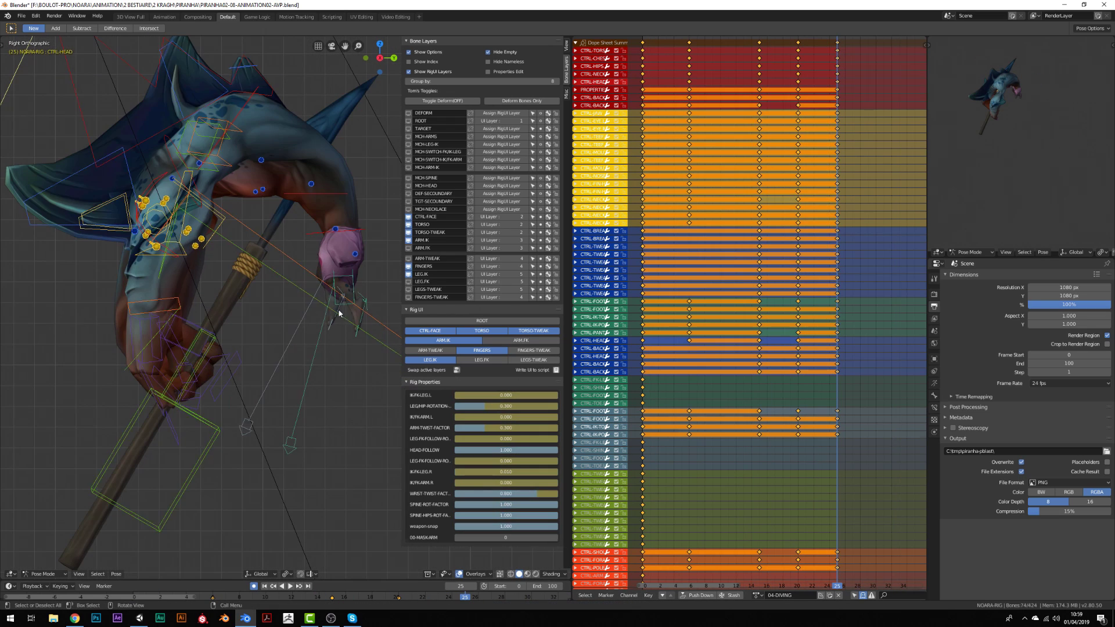
# - Move the torso, foot and forearm IK controls together at frame 25 to shift the whole character along the leap
pyautogui.click(141, 353)
pyautogui.moveTo(142, 353); pyautogui.dragTo(238, 293, button='middle')
pyautogui.press('KP_3')
pyautogui.press('g')
pyautogui.click(262, 360)
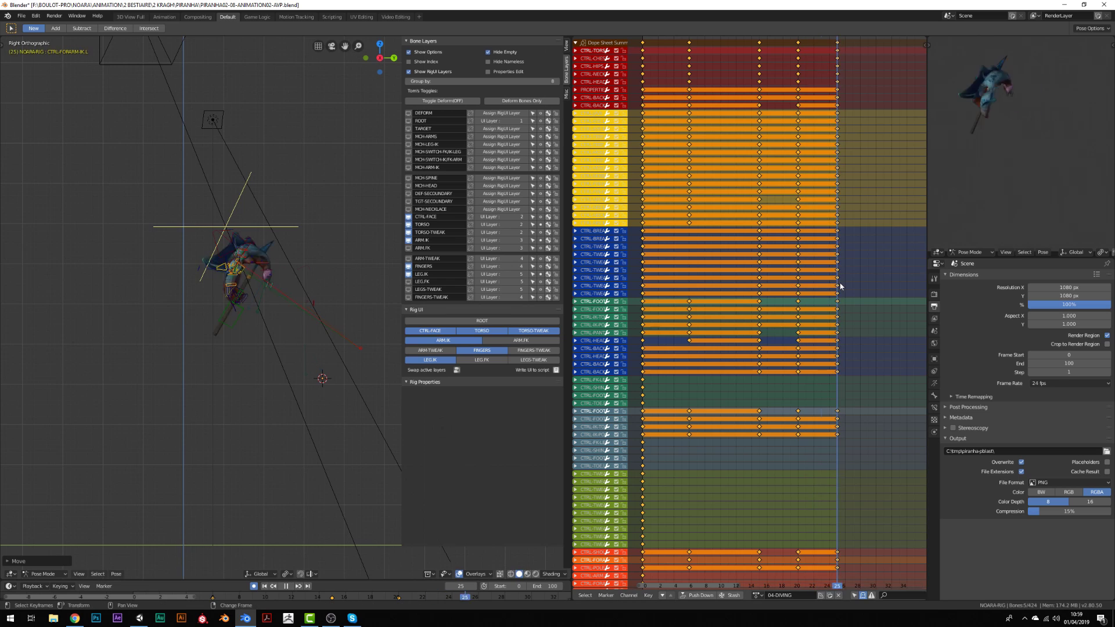
# - Scrub and jump between the poses at frames 20 and 25 to compare them
pyautogui.moveTo(837, 302); pyautogui.dragTo(811, 301, button='right')
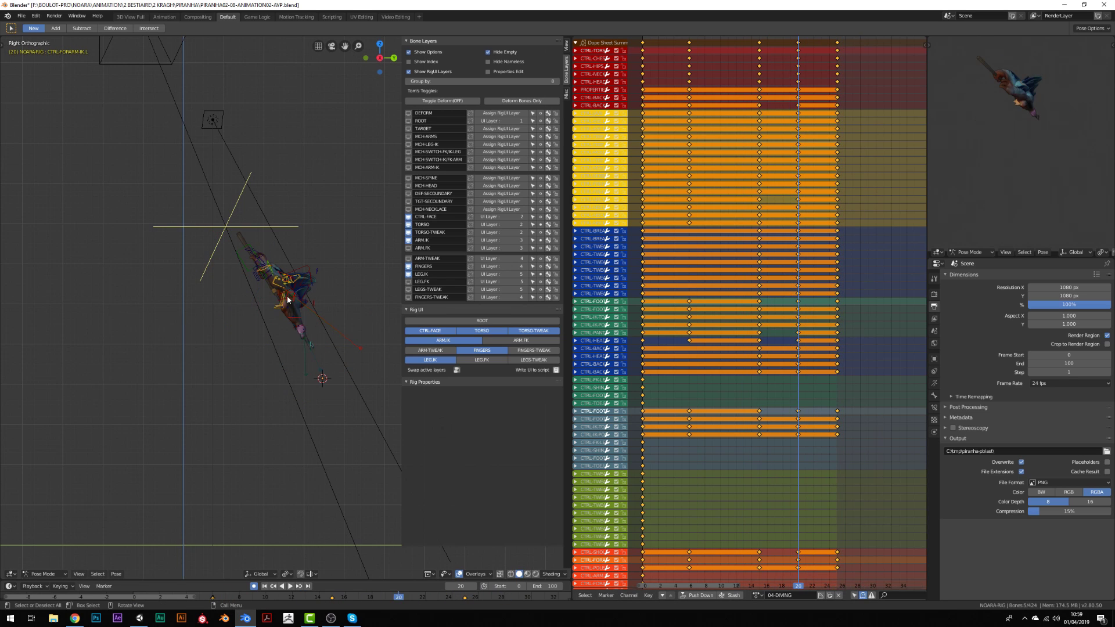
pyautogui.press('Up')
pyautogui.press('Up')
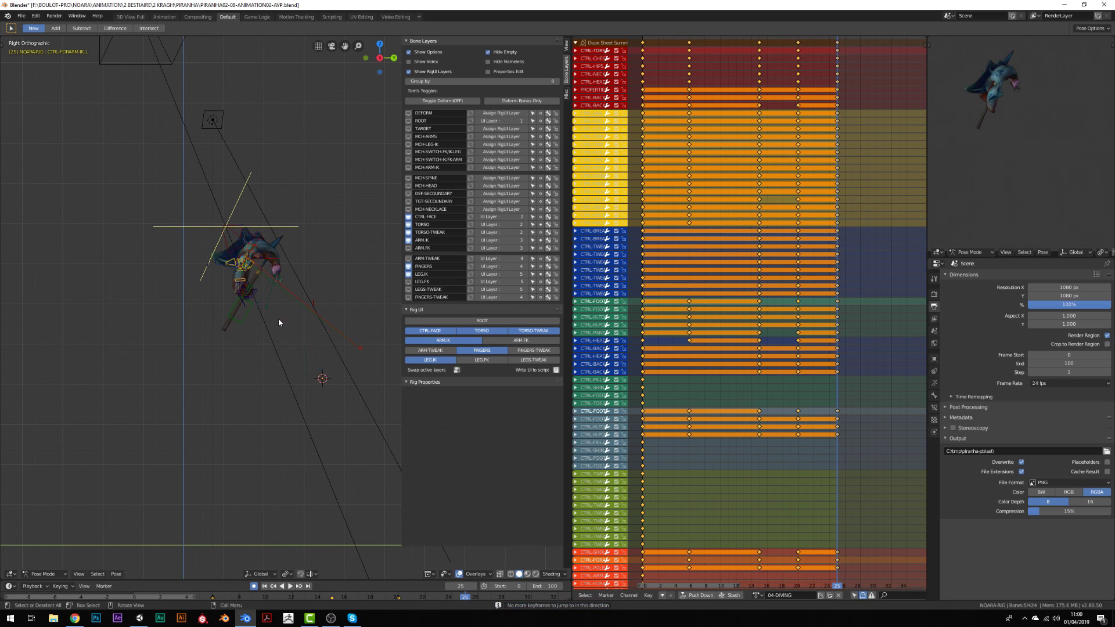
# - Deselect all keyframes, advance to frame 30 and move the torso, foot and forearm IK controls together to shift the whole character
pyautogui.hotkey('alt', 'a')
pyautogui.press('Right')
pyautogui.press('Right')
pyautogui.press('Right')
pyautogui.press('Right')
pyautogui.press('Right')
pyautogui.scroll(5, 208, 262)
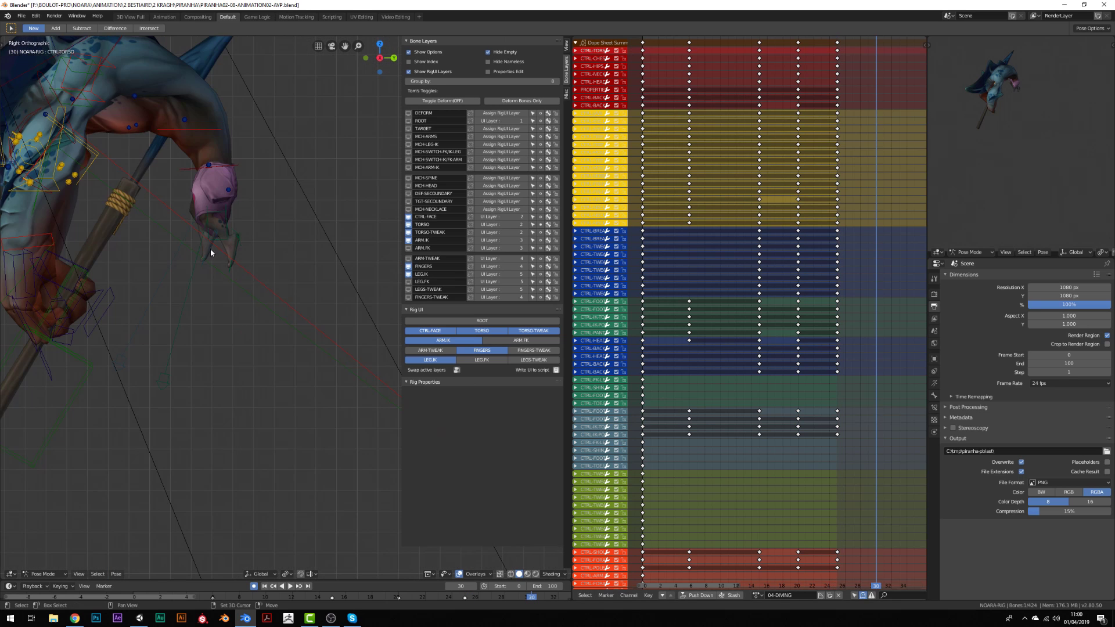
pyautogui.click(211, 249)
pyautogui.moveTo(211, 249); pyautogui.dragTo(230, 300, button='middle')
pyautogui.press('KP_3')
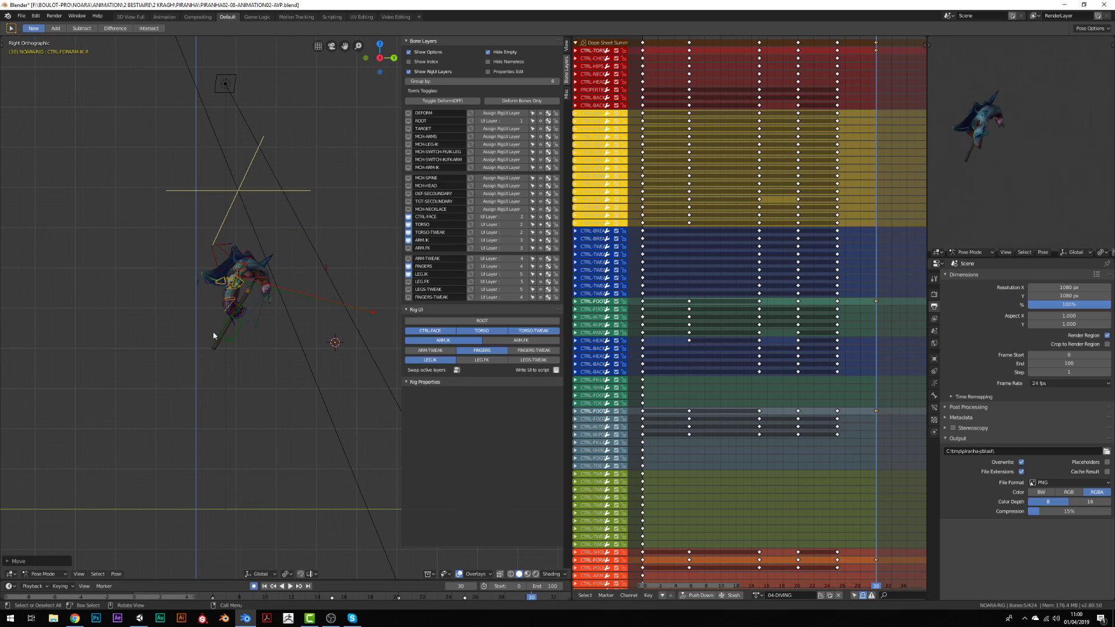
# - Reveal the wooden posts in Object Mode with the 3D Cursor as pivot point, and hide them again before returning to Pose Mode
pyautogui.hotkey('ctrl', 'Tab')
pyautogui.hotkey('alt', 'h')
pyautogui.click(273, 574)
pyautogui.click(259, 517)
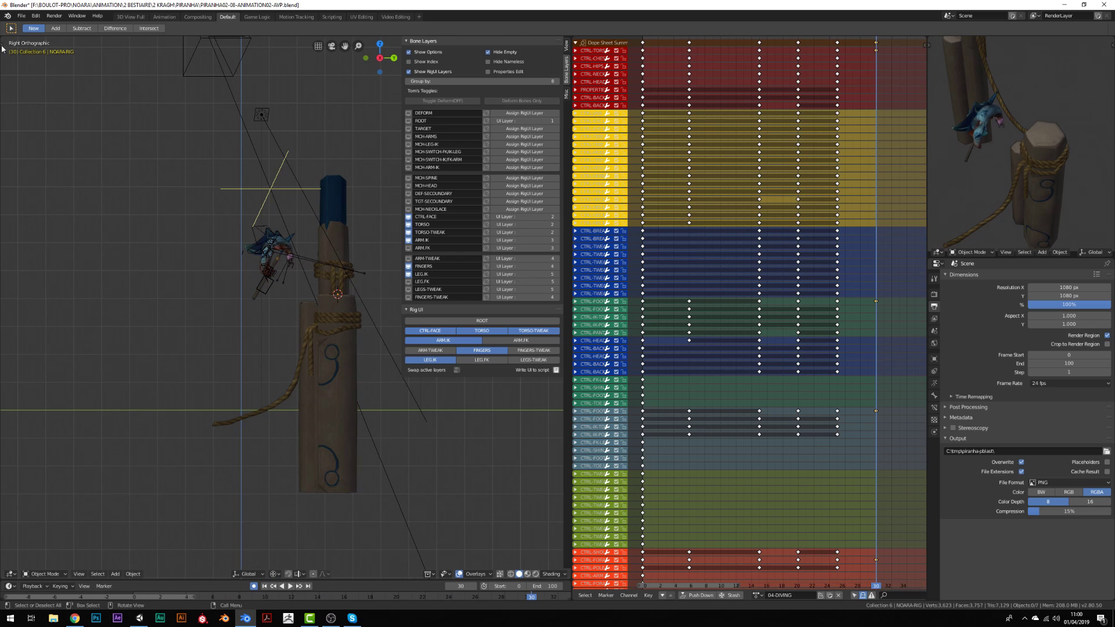
pyautogui.press('t')
pyautogui.scroll(2, 362, 309)
pyautogui.press('h')
pyautogui.hotkey('ctrl', 'Tab')
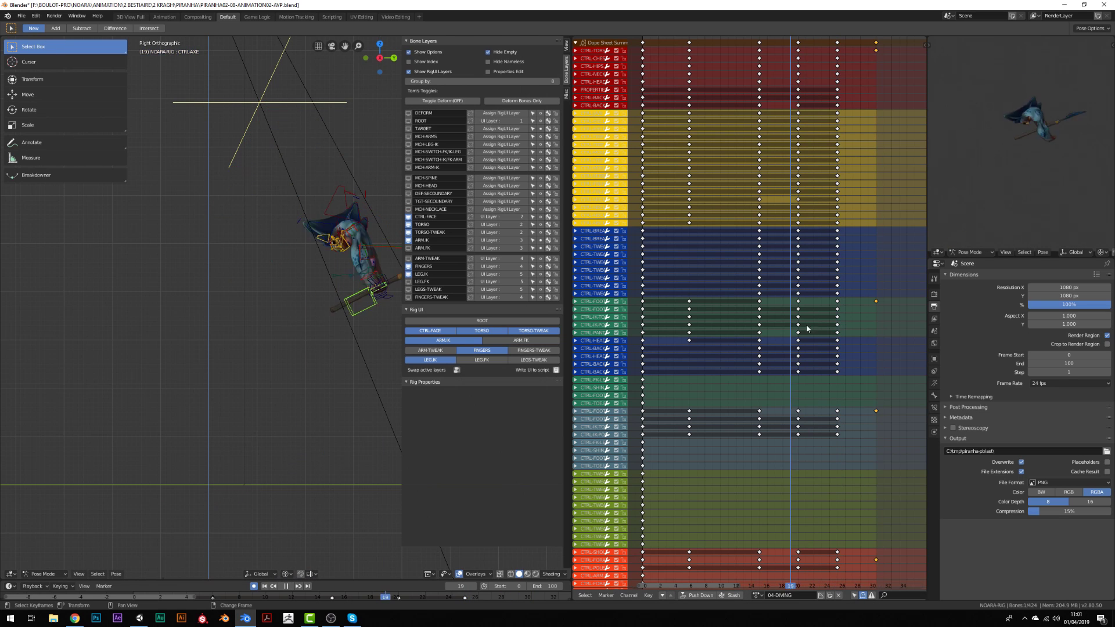
# - At frame 30, set the pivot point to Individual Origins and rotate the neck control
pyautogui.scroll(3, 284, 216)
pyautogui.click(284, 216)
pyautogui.click(219, 248)
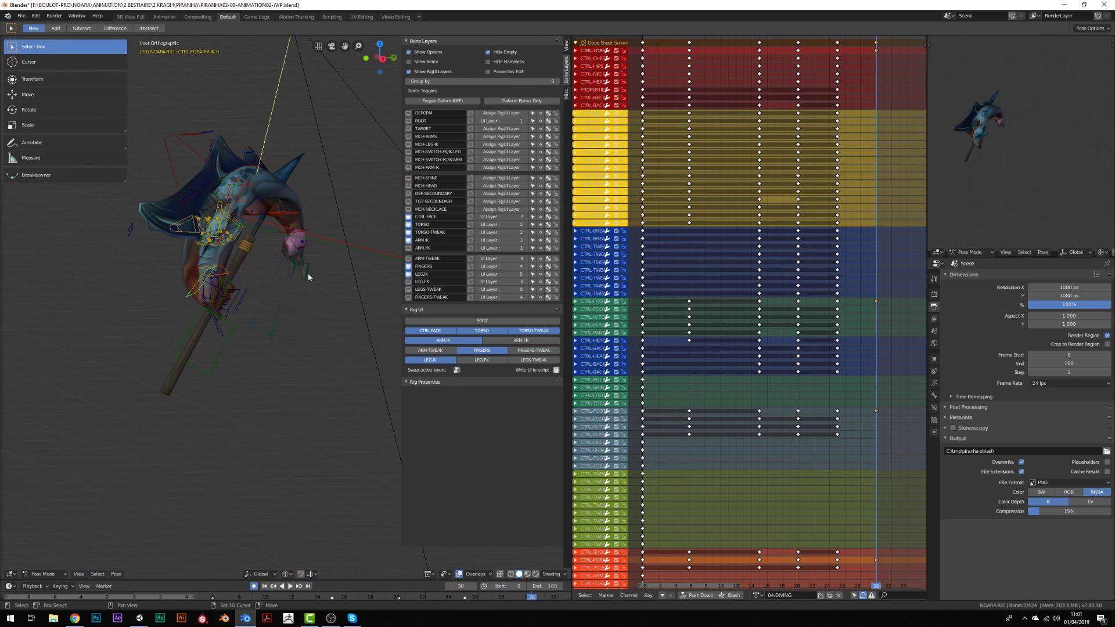
pyautogui.scroll(-3, 259, 295)
pyautogui.scroll(4, 244, 296)
pyautogui.press('r')
pyautogui.press('Return')
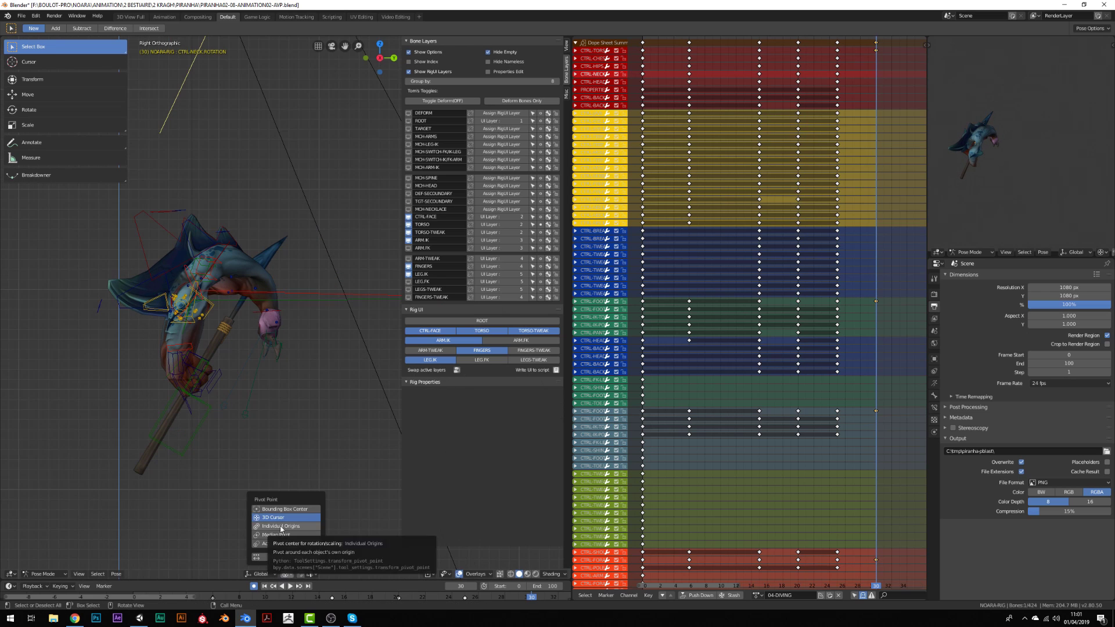
pyautogui.click(217, 465)
pyautogui.press('r')
pyautogui.press('t')
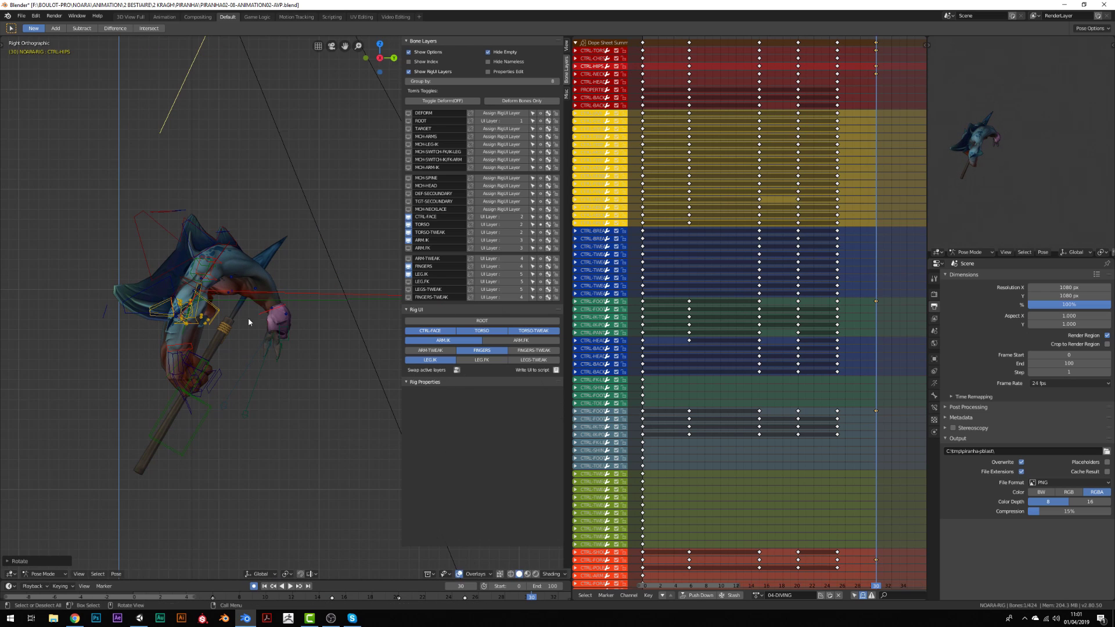
# - Rotate the hips and torso controls at frame 30 so the body flips over with the head down, and reposition the torso
pyautogui.click(249, 318)
pyautogui.press('r')
pyautogui.click(232, 292)
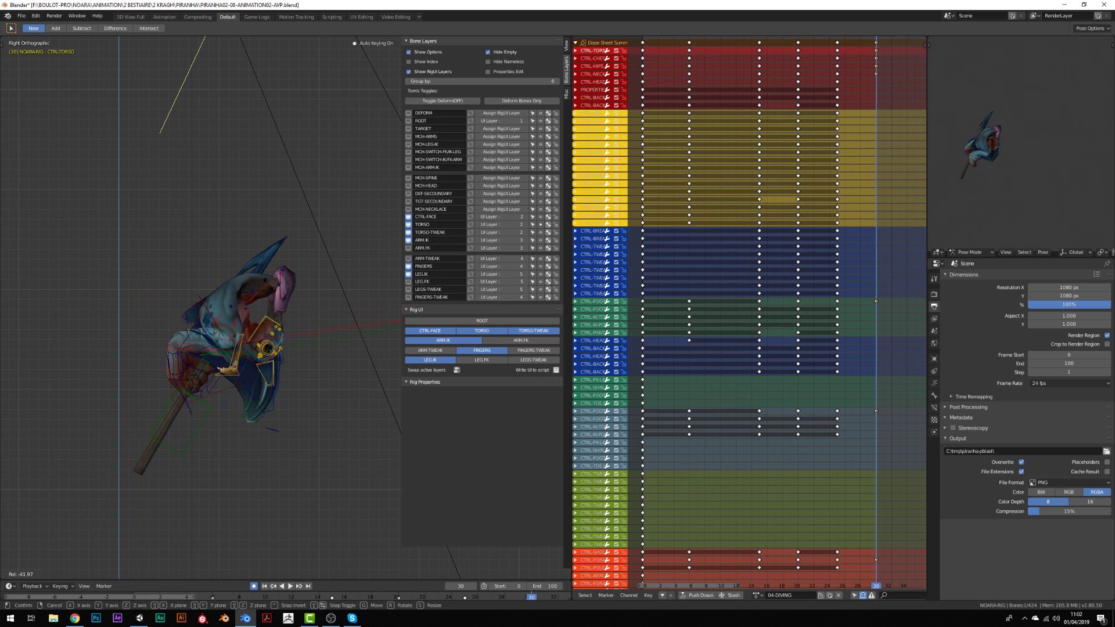
pyautogui.click(268, 298)
pyautogui.scroll(3, 241, 320)
pyautogui.press('r')
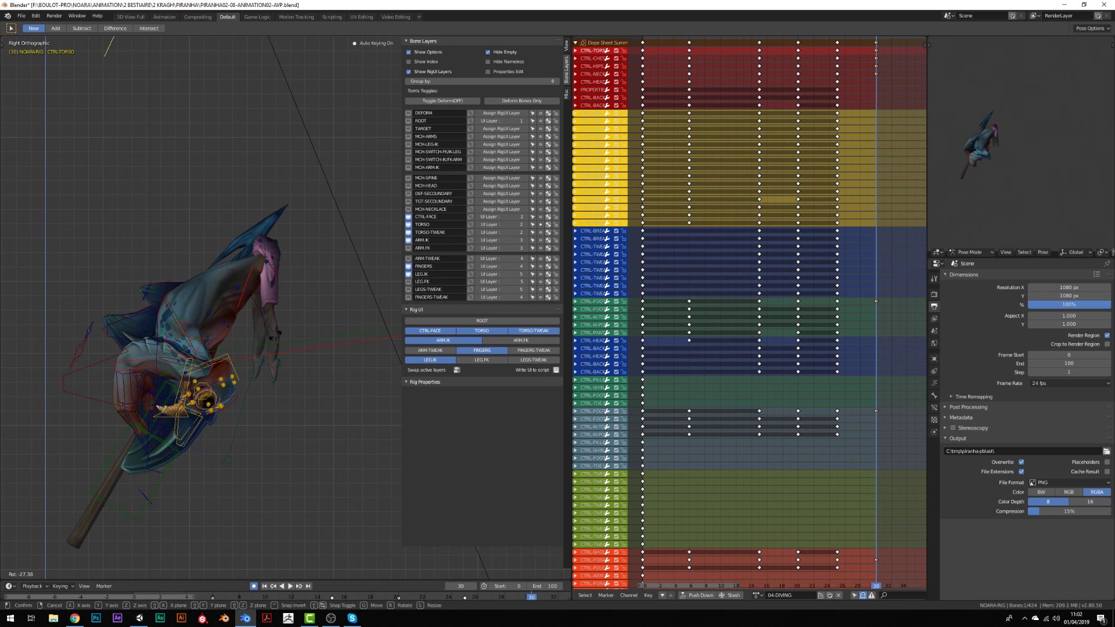
pyautogui.click(227, 399)
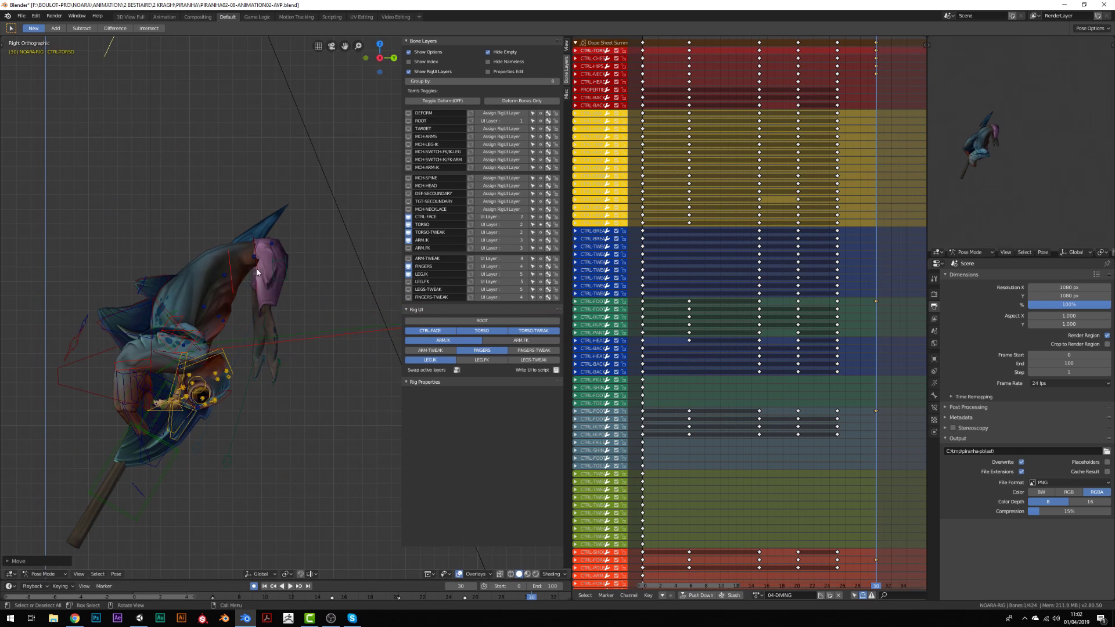
# - Move the foot IK controls above the hips at frame 30 so the legs extend upward behind the body
pyautogui.click(261, 367)
pyautogui.press('r')
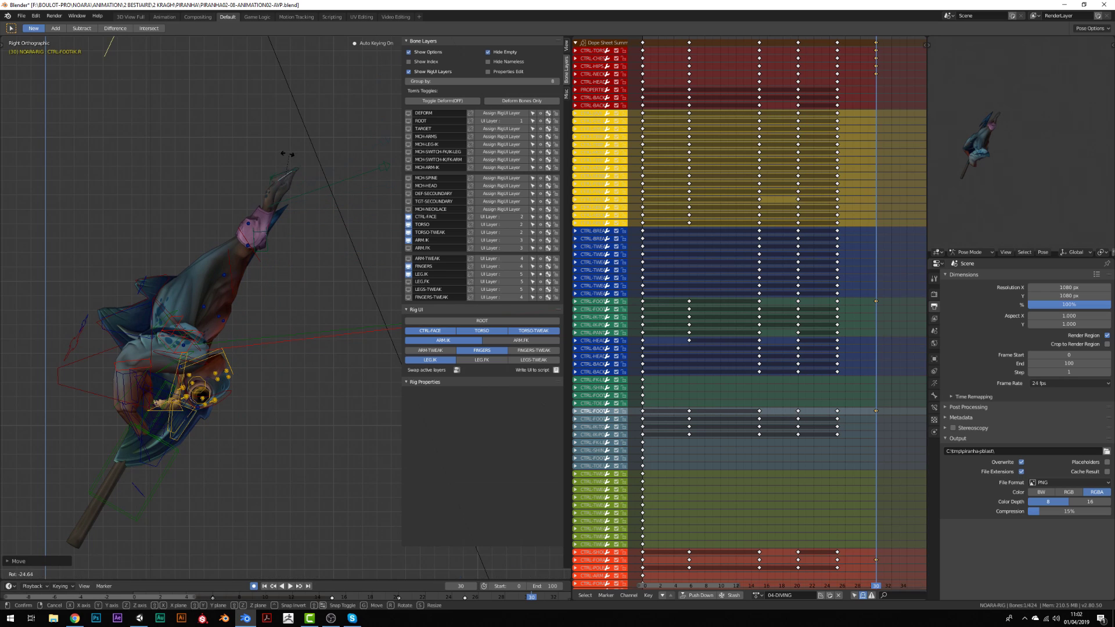
pyautogui.rightClick(288, 154)
# - Move the left forearm IK control and rotate the chest at frame 30 so the arms reach down into the dive
pyautogui.click(240, 369)
pyautogui.press('g')
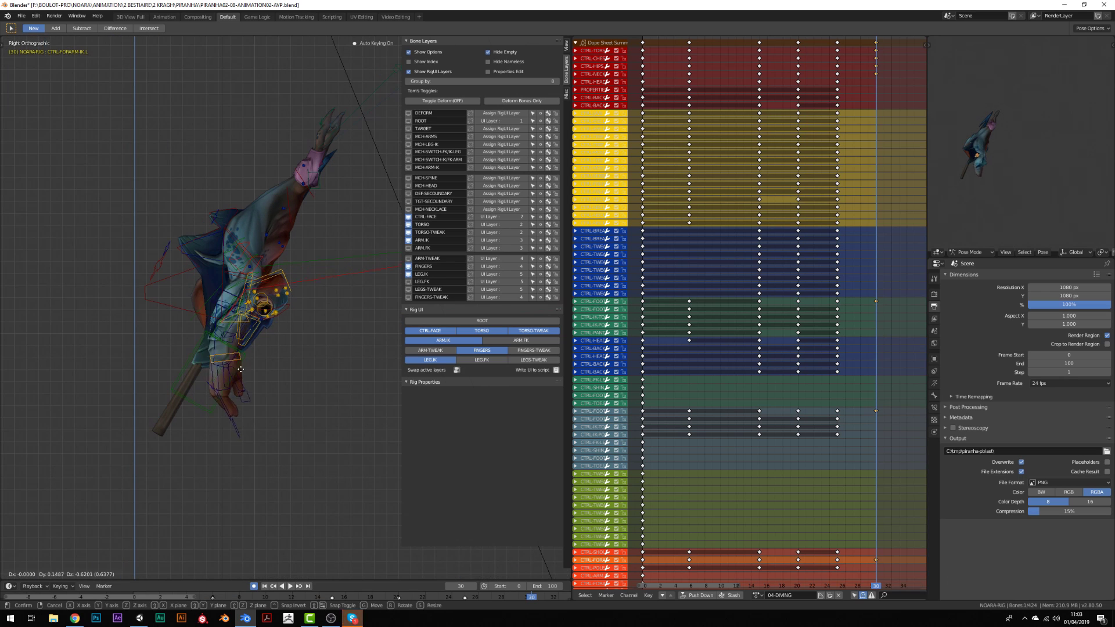
pyautogui.click(232, 280)
pyautogui.press('r')
pyautogui.hotkey('ctrl', 'z')
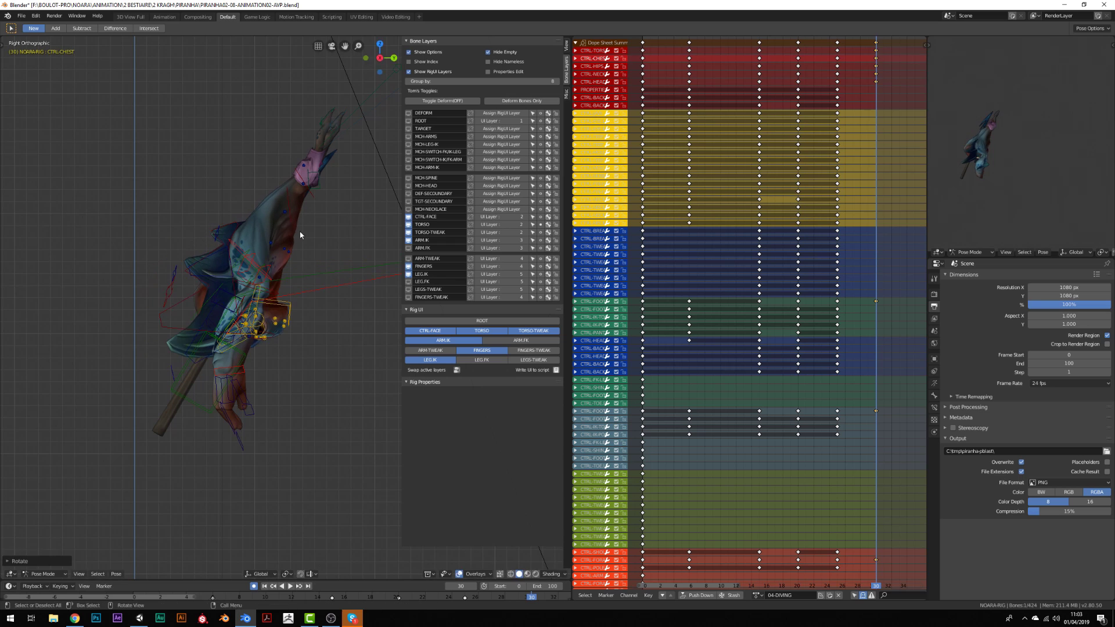
# - In front view at frame 30, move the right and left shoulder controls to adjust the downward reach of the arms
pyautogui.press('ctrl+KP_3')
pyautogui.moveTo(348, 309); pyautogui.dragTo(306, 398, button='middle')
pyautogui.click(264, 215)
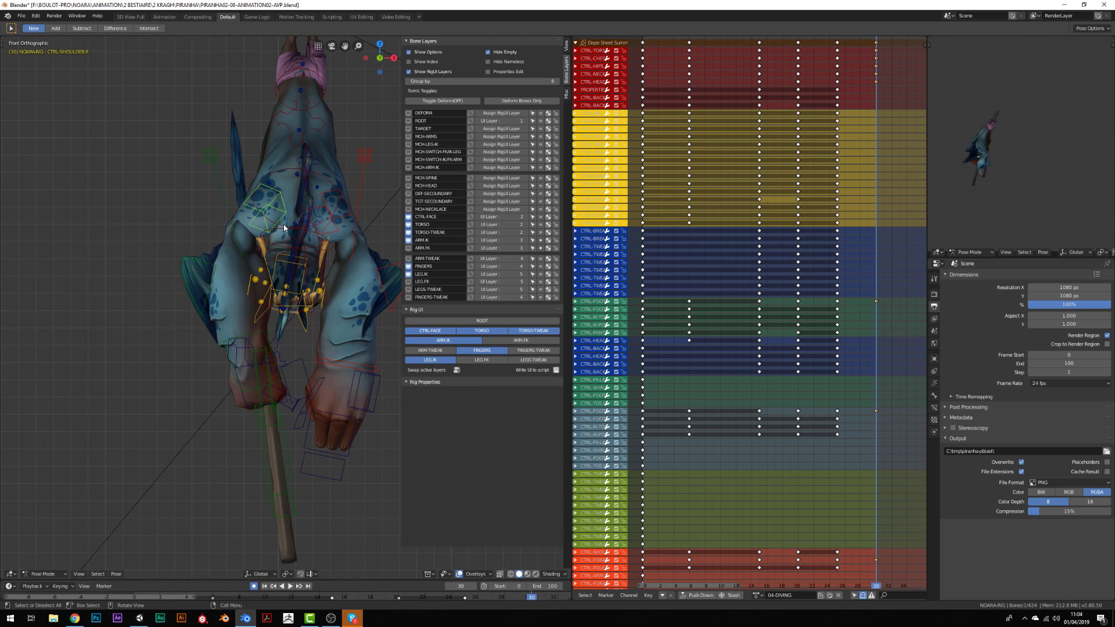
pyautogui.press('g')
pyautogui.press('Escape')
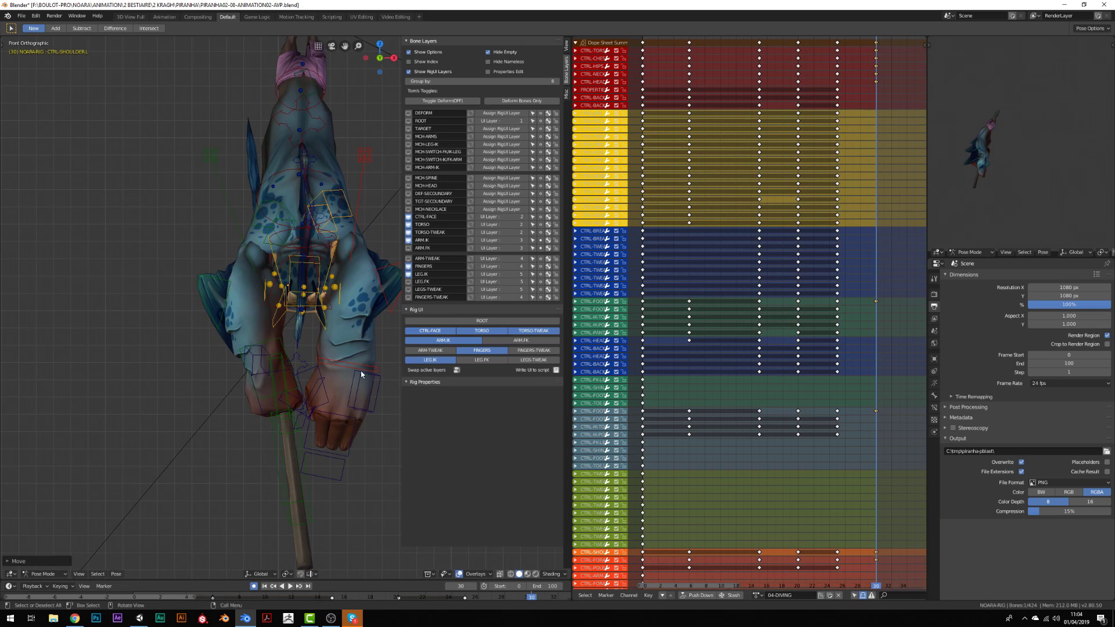
# - Key the whole rig for the dive pose, and retime the action's pose keys to five-frame intervals ending at frame 25
pyautogui.press('KP_3')
pyautogui.hotkey('ctrl', 'z')
pyautogui.hotkey('ctrl', 'z')
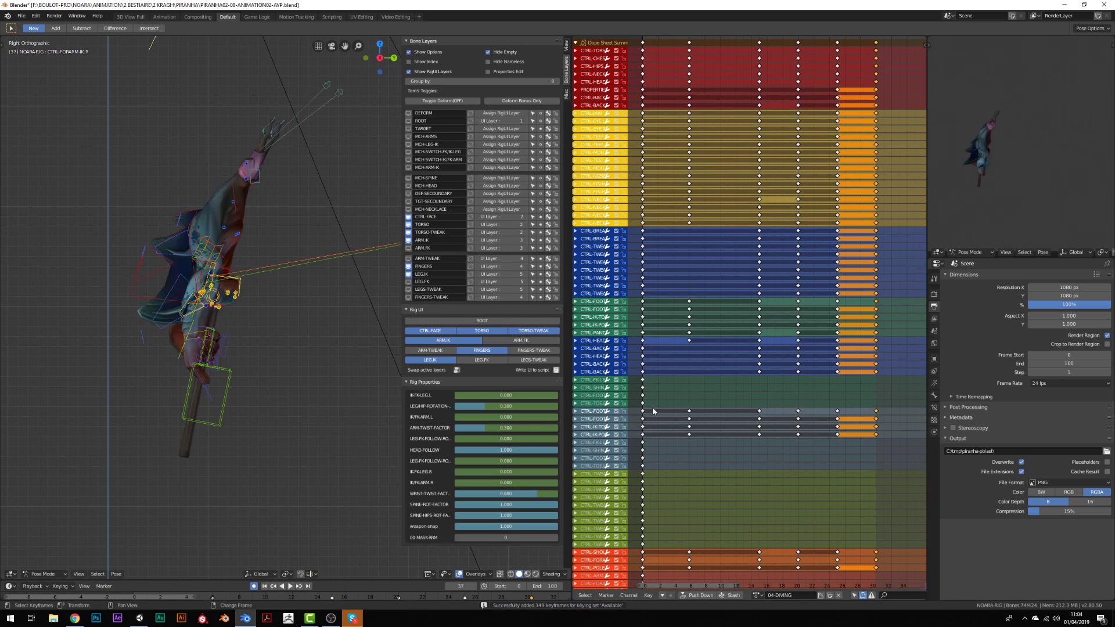
pyautogui.scroll(-4, 653, 407)
pyautogui.hotkey('alt', 'a')
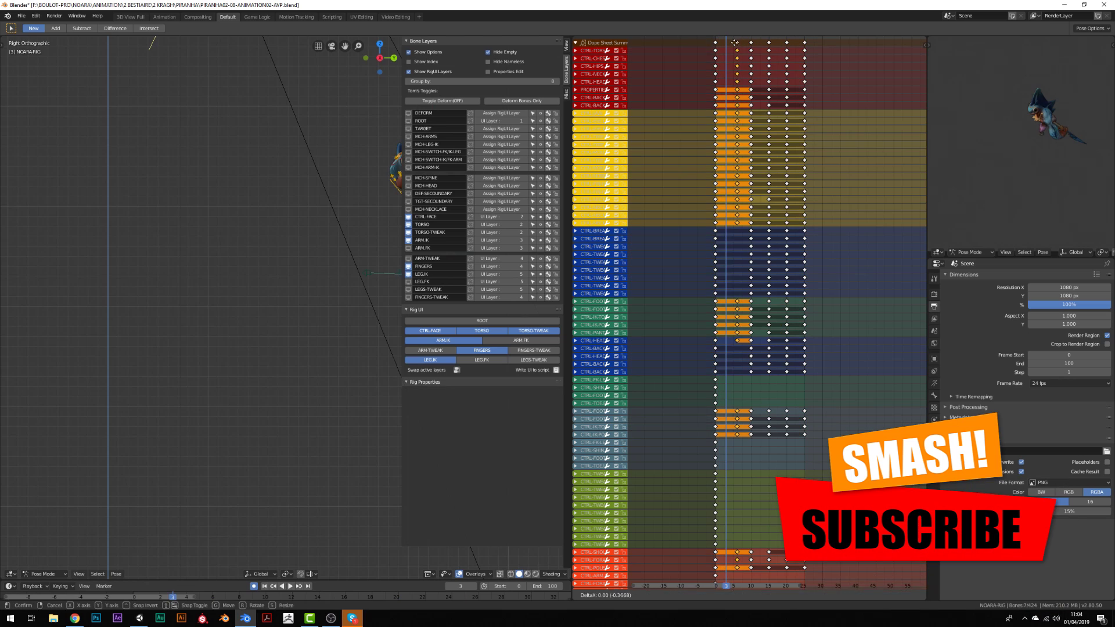
pyautogui.moveTo(325, 273); pyautogui.dragTo(284, 259, button='middle')
pyautogui.press('space')
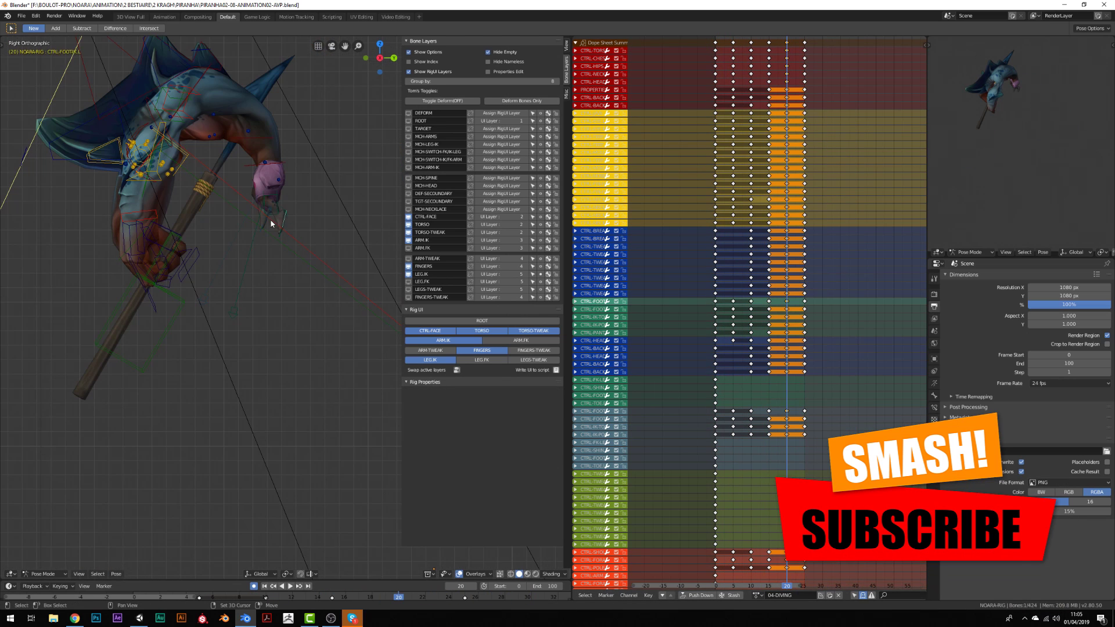
# - Move the left foot IK control at frame 20 to adjust the legs of the curled mid-air pose
pyautogui.press('g')
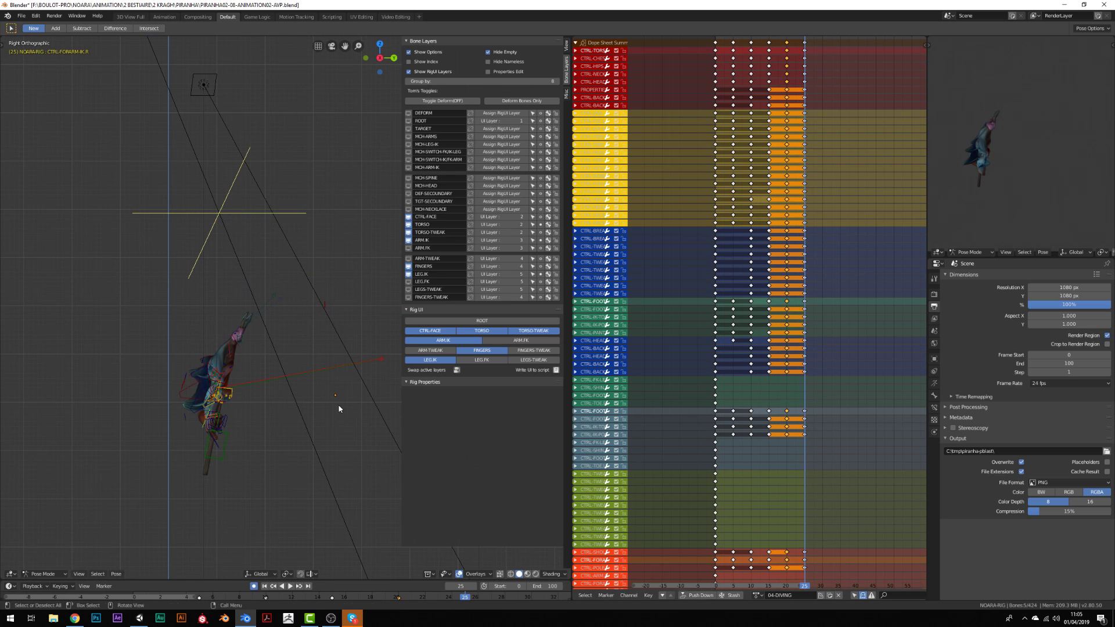
pyautogui.click(341, 406)
pyautogui.scroll(-2, 341, 406)
pyautogui.press('space')
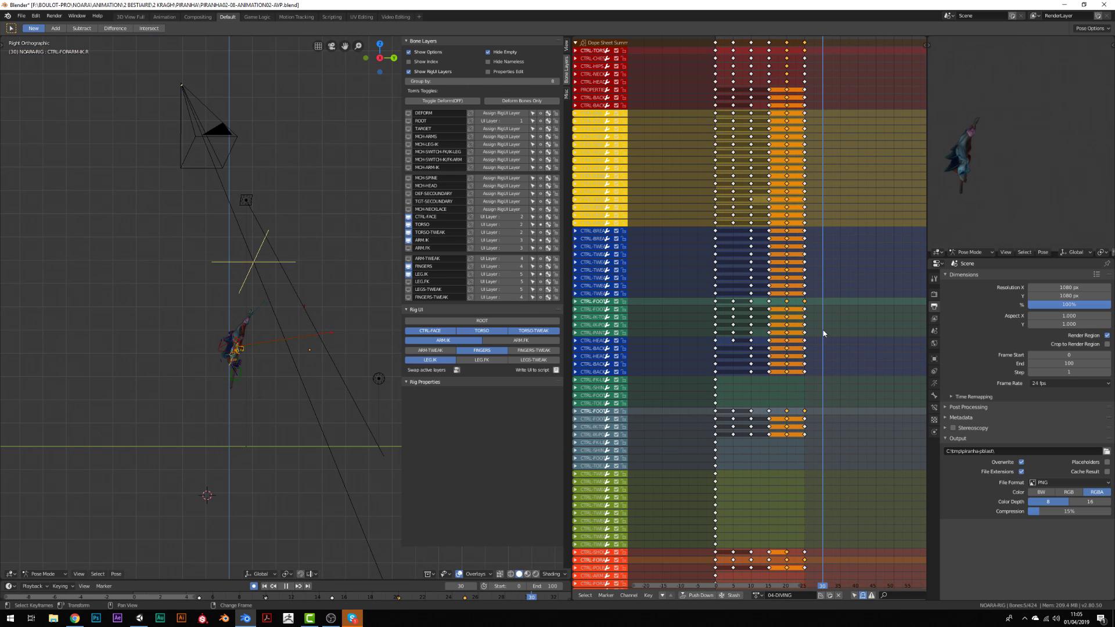
# - At frame 30, lower the diving body below the ground line and rotate the hips control
pyautogui.press('space')
pyautogui.scroll(4, 190, 439)
pyautogui.click(190, 440)
pyautogui.press('r')
pyautogui.click(193, 470)
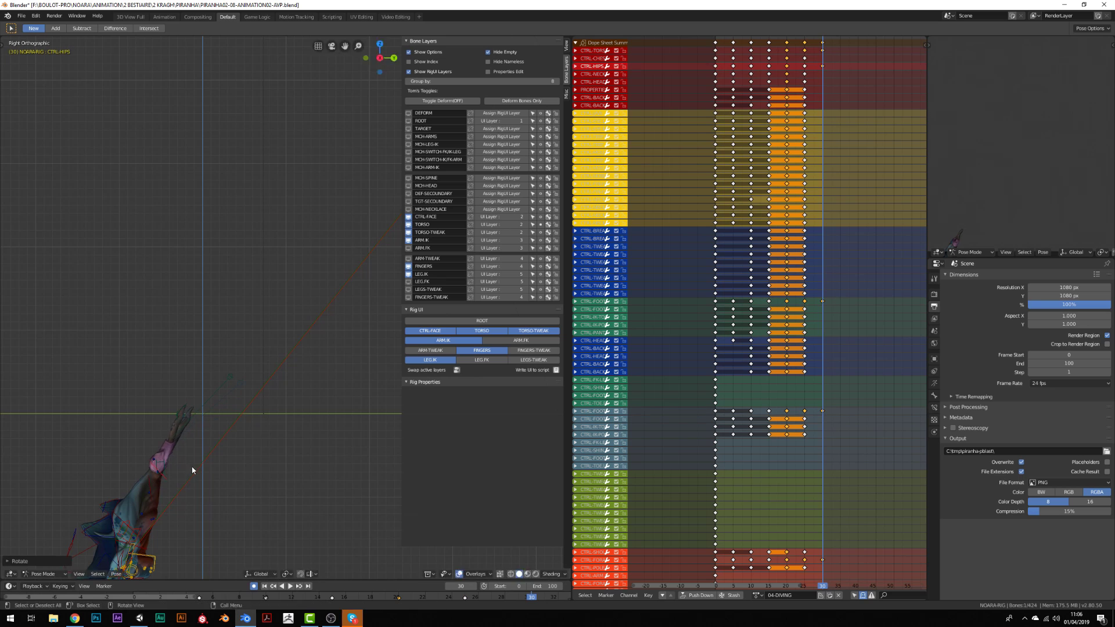
pyautogui.click(194, 472)
pyautogui.press('r')
# - Rotate and reposition the upper-body and head controls at frame 30 to shape the headfirst dive
pyautogui.scroll(2, 197, 480)
pyautogui.click(172, 504)
pyautogui.press('r')
pyautogui.click(229, 466)
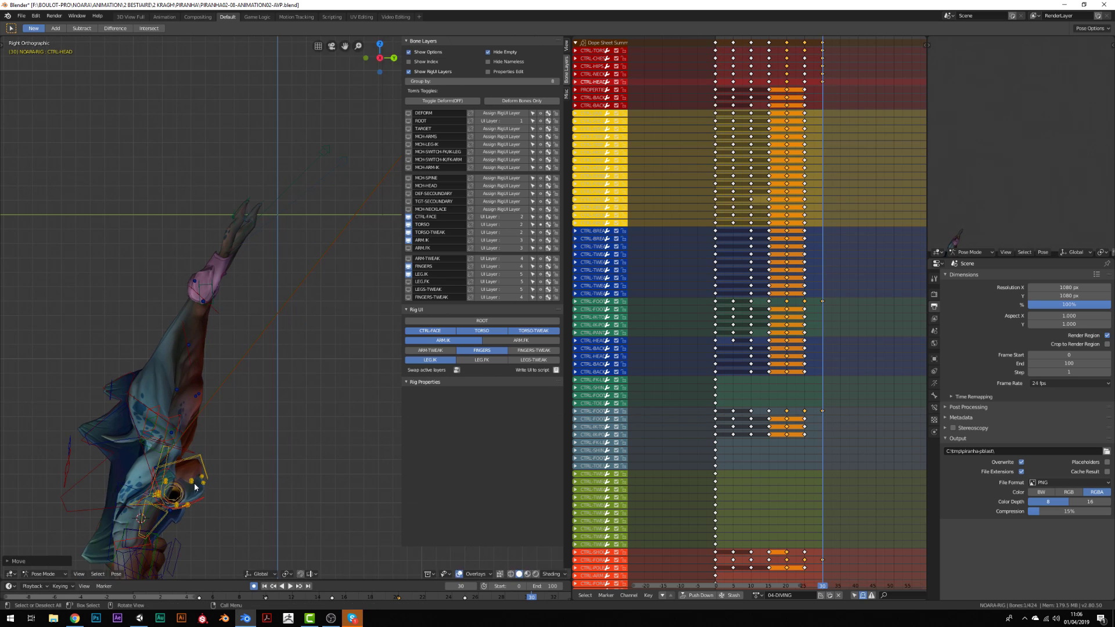
pyautogui.scroll(3, 205, 489)
pyautogui.press('r')
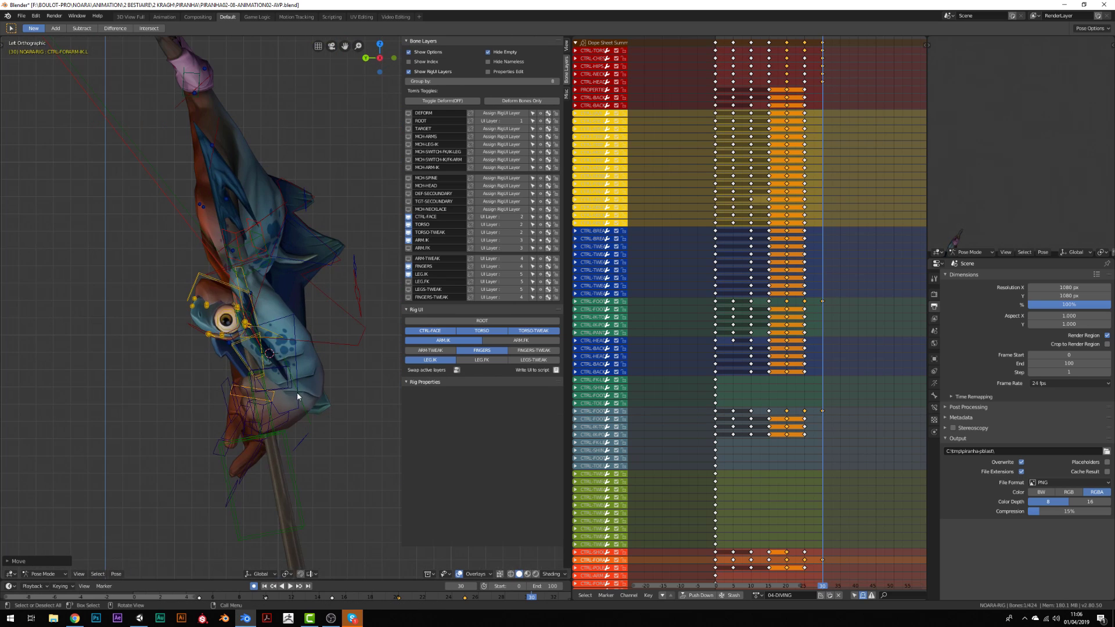
# - Move the left and right forearm IK controls at frame 30 so both hands reach down along the spear
pyautogui.click(298, 392)
pyautogui.press('KP_1')
pyautogui.moveTo(251, 415); pyautogui.dragTo(267, 392)
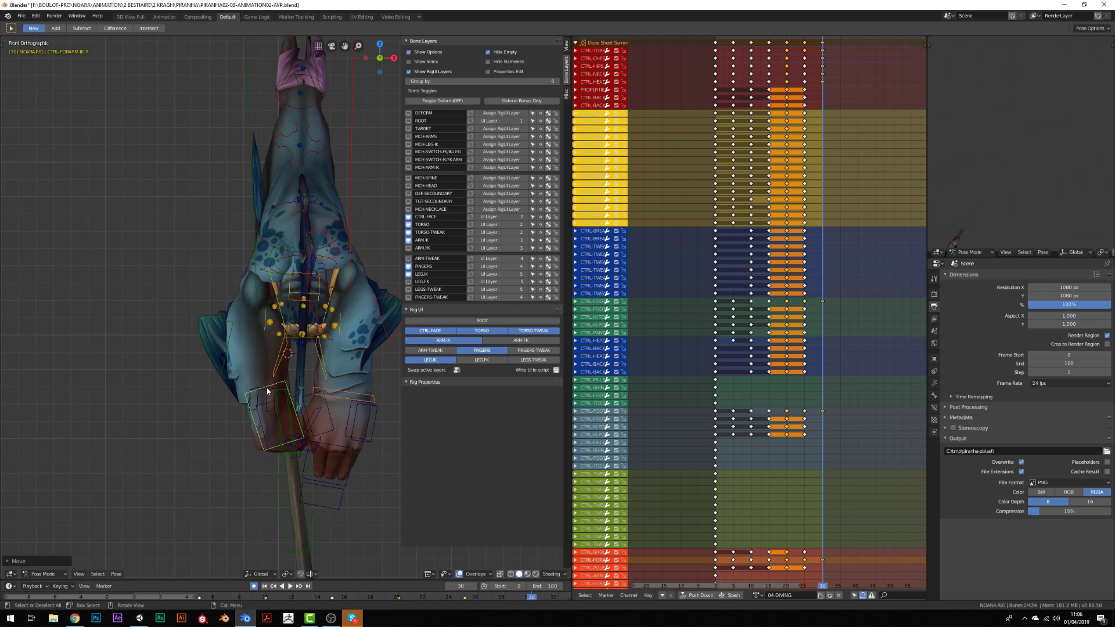
# - Move the right foot IK control in side view and key the whole rig at frame 30
pyautogui.press('KP_3')
pyautogui.scroll(-5, 233, 200)
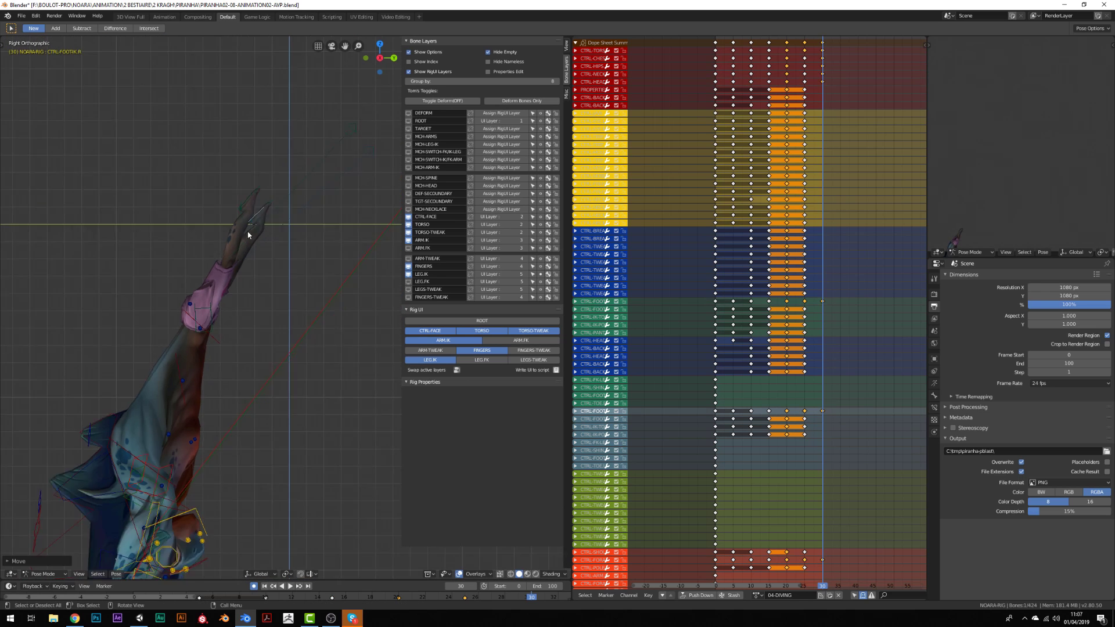
pyautogui.press('a')
pyautogui.press('i')
# - At frame 35, lower the body further and rotate the hips control to straighten the dive
pyautogui.rightClick(833, 367)
pyautogui.press('Right')
pyautogui.press('Right')
pyautogui.scroll(4, 228, 382)
pyautogui.rightClick(220, 209)
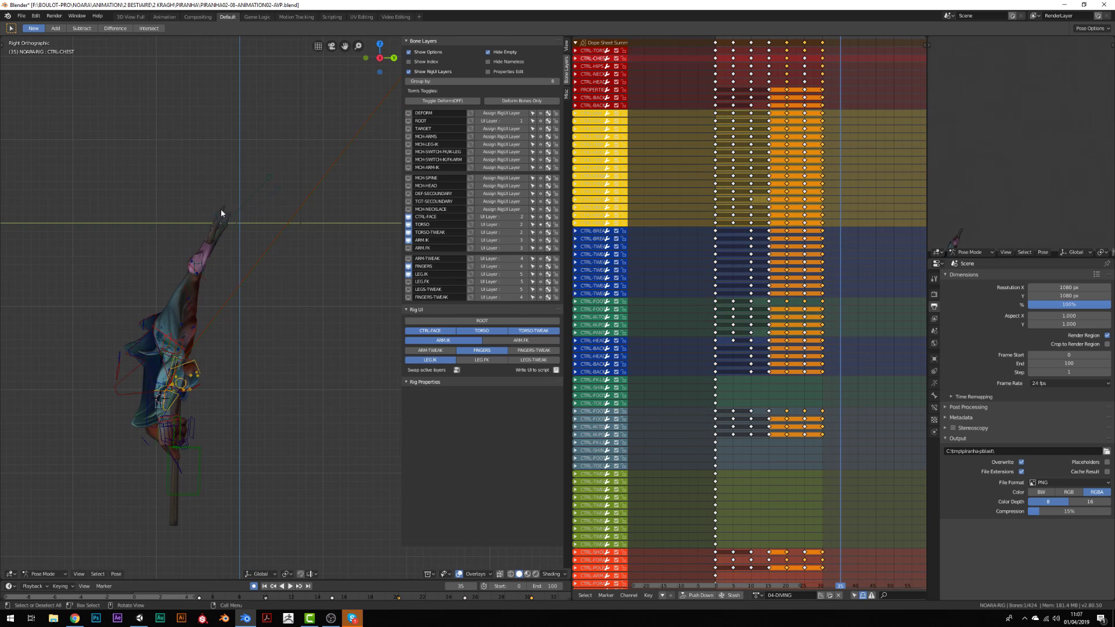
pyautogui.press('r')
pyautogui.click(89, 235)
pyautogui.rightClick(96, 273)
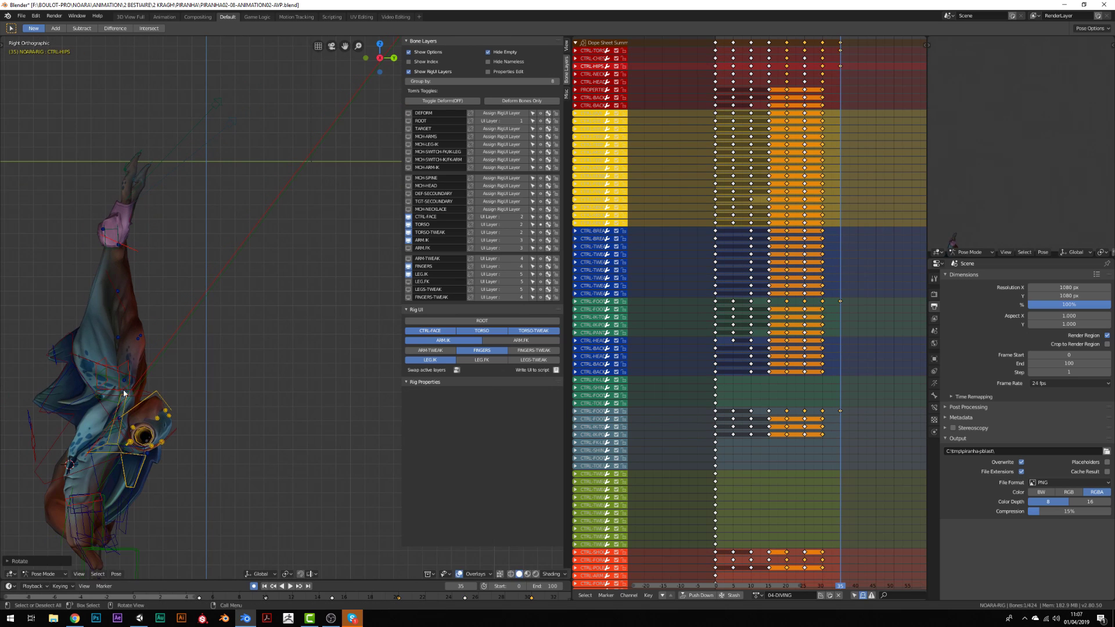
pyautogui.press('g')
pyautogui.click(133, 395)
# - Adjust the chest and right forearm IK controls at frame 35 so the torso and arms line up vertically
pyautogui.keyDown('shift'); pyautogui.moveTo(117, 479); pyautogui.dragTo(149, 423, button='middle'); pyautogui.keyUp('shift')
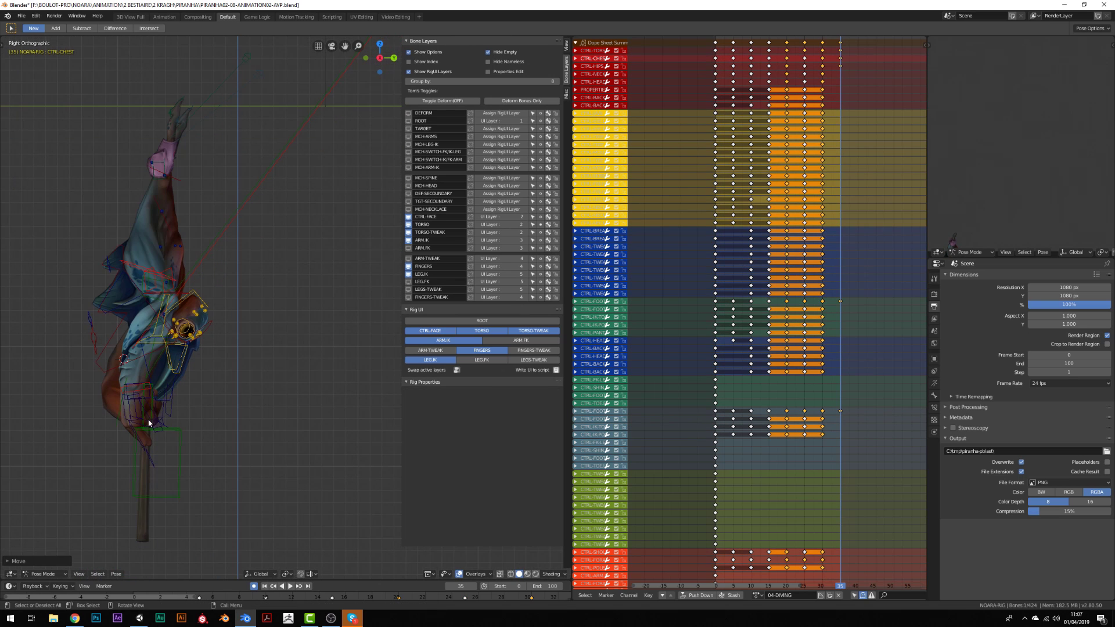
pyautogui.click(194, 139)
pyautogui.press('ctrl+KP_1')
pyautogui.press('KP_3')
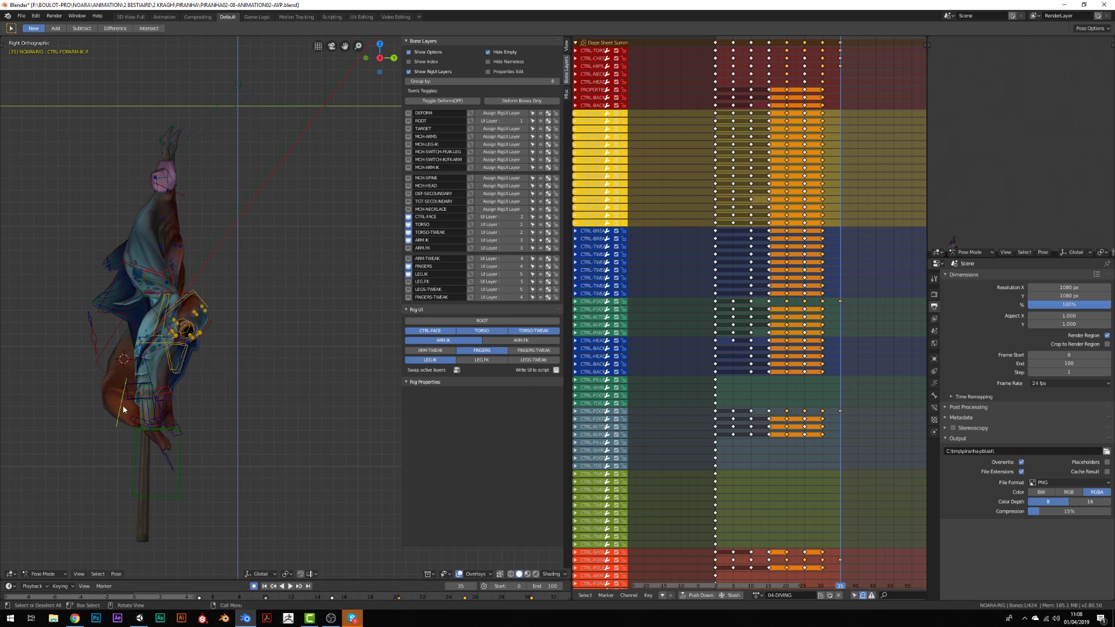
pyautogui.rightClick(163, 397)
pyautogui.scroll(-5, 266, 322)
pyautogui.scroll(5, 127, 286)
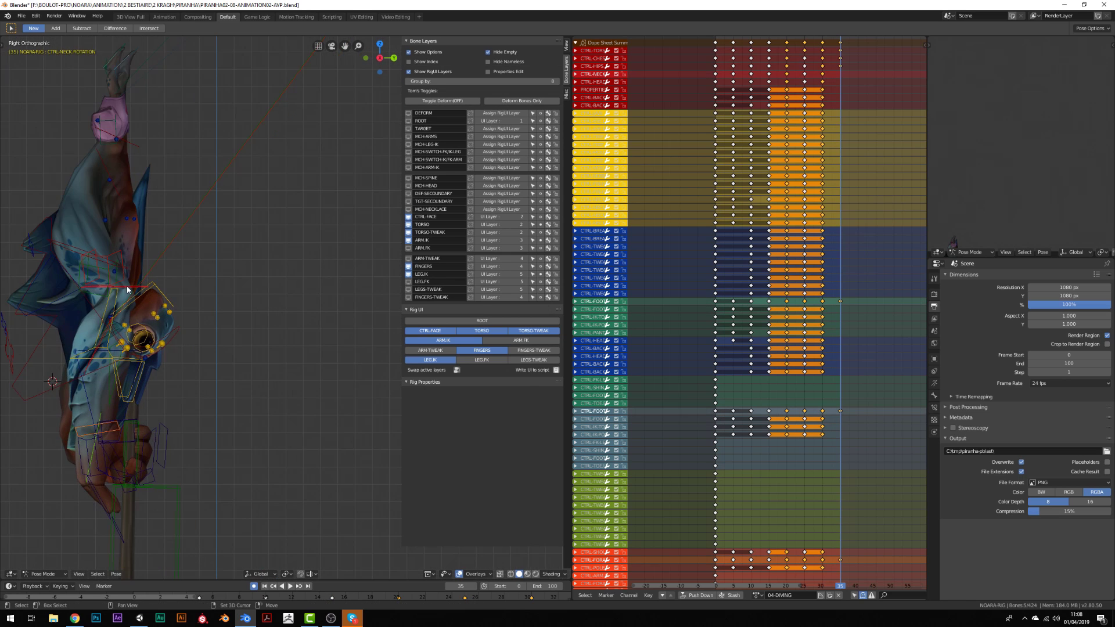
# - Adjust the neck rotation and torso controls at frame 35, and key the whole rig there
pyautogui.moveTo(126, 285); pyautogui.dragTo(139, 296, button='right')
pyautogui.scroll(-8, 187, 366)
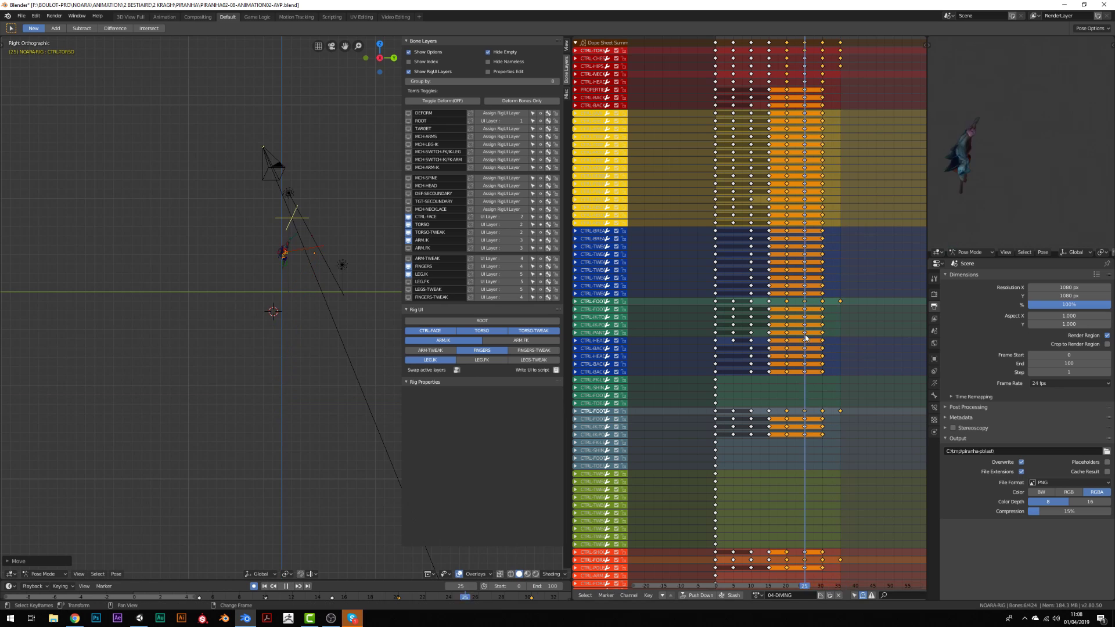
pyautogui.press('a')
pyautogui.press('i')
# - Play the diving action from the start to check the timing and flow of the key poses
pyautogui.hotkey('shift', 'Left')
pyautogui.press('space')
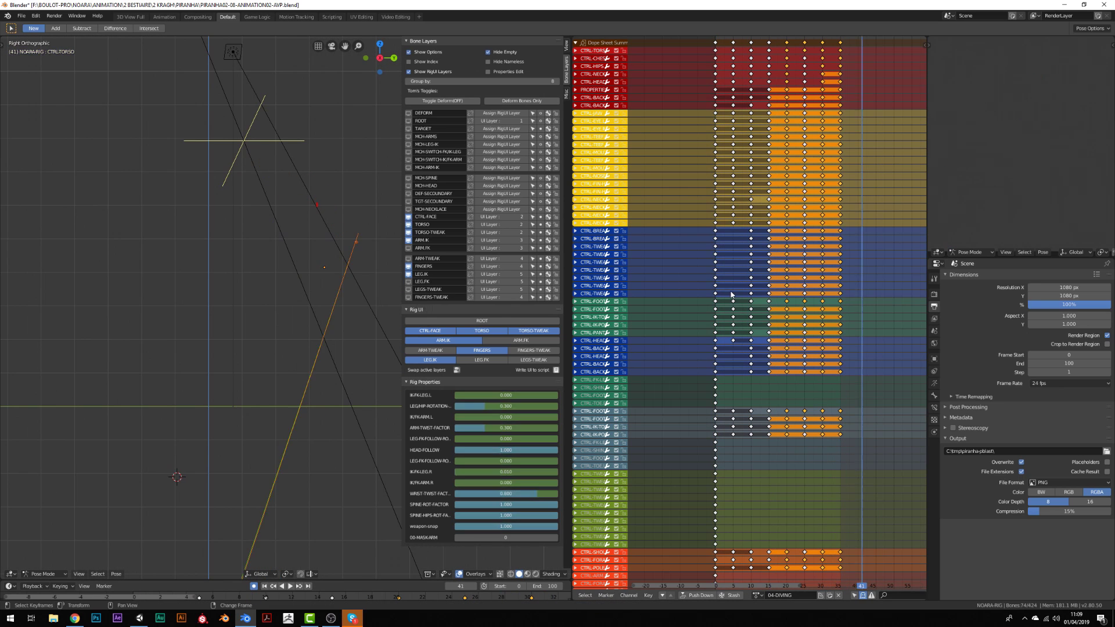
pyautogui.hotkey('shift', 'Left')
pyautogui.press('space')
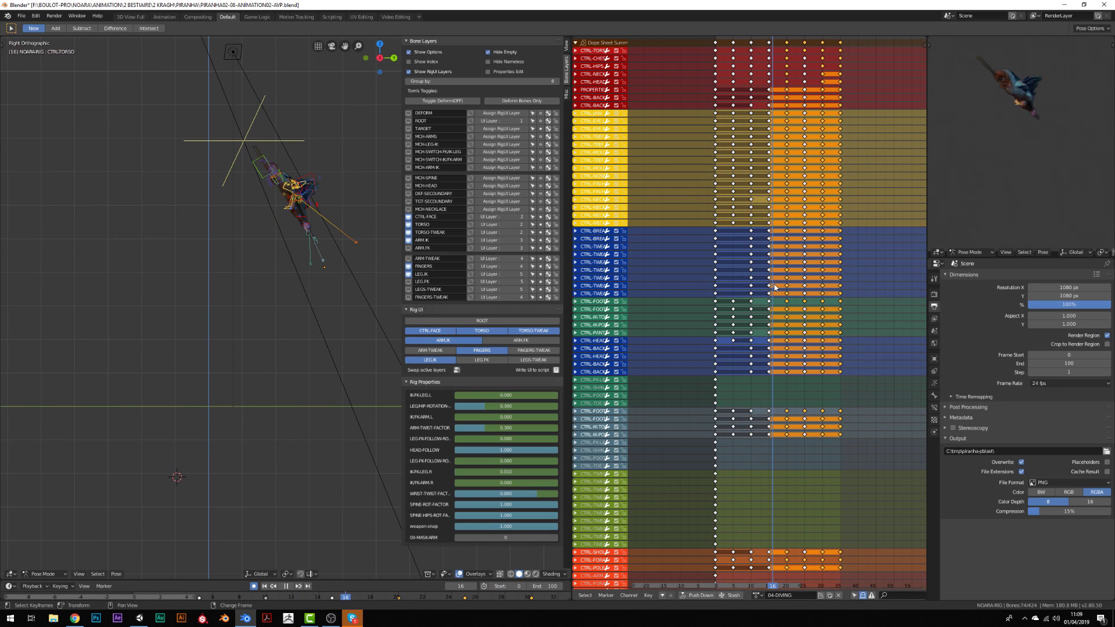
pyautogui.press('space')
pyautogui.scroll(6, 86, 274)
pyautogui.moveTo(177, 264); pyautogui.dragTo(208, 313, button='right')
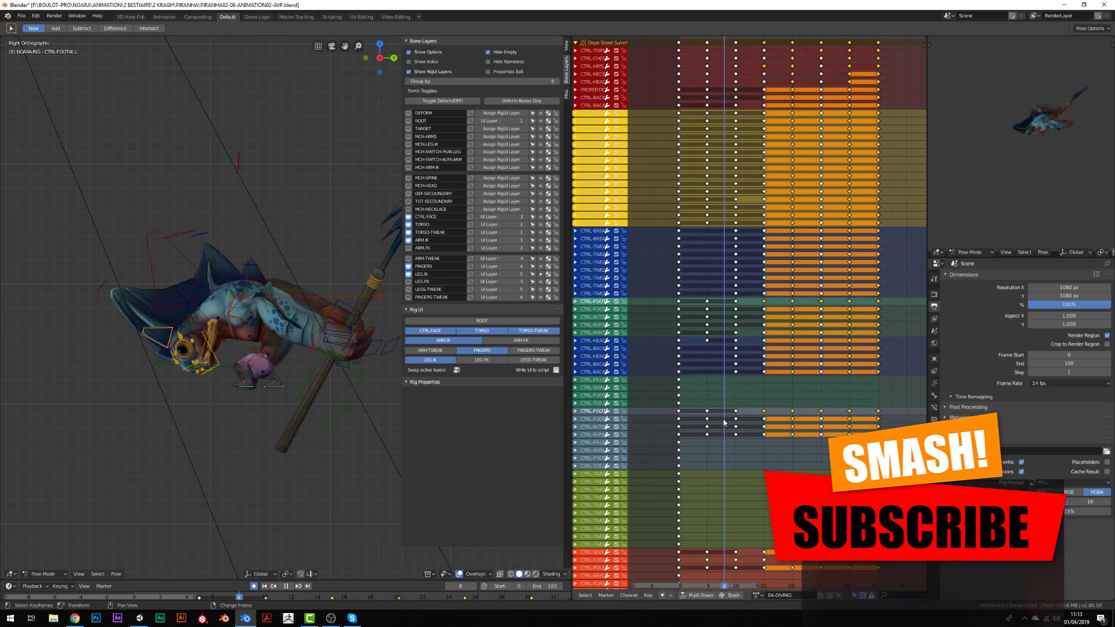
# - Pose the body, arms and head at frame 8 as a low forward crouch with the spear stretched out
pyautogui.press('space')
pyautogui.scroll(2, 196, 350)
pyautogui.moveTo(193, 345); pyautogui.dragTo(293, 285, button='right')
pyautogui.rightClick(227, 347)
pyautogui.rightClick(302, 292)
pyautogui.click(267, 249)
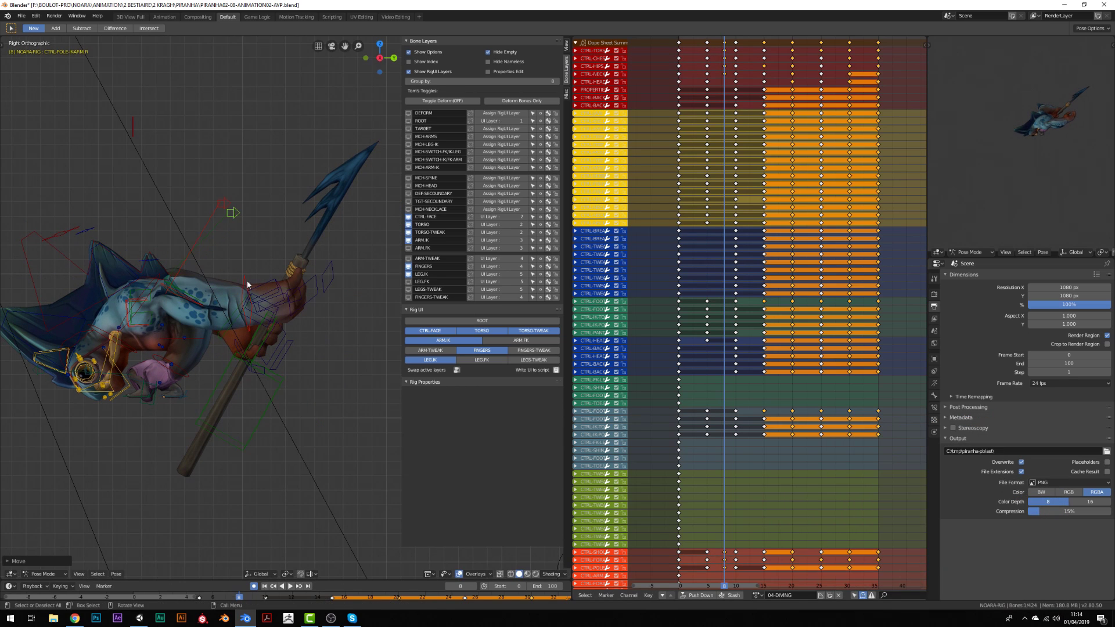
pyautogui.moveTo(266, 249); pyautogui.dragTo(208, 391, button='middle')
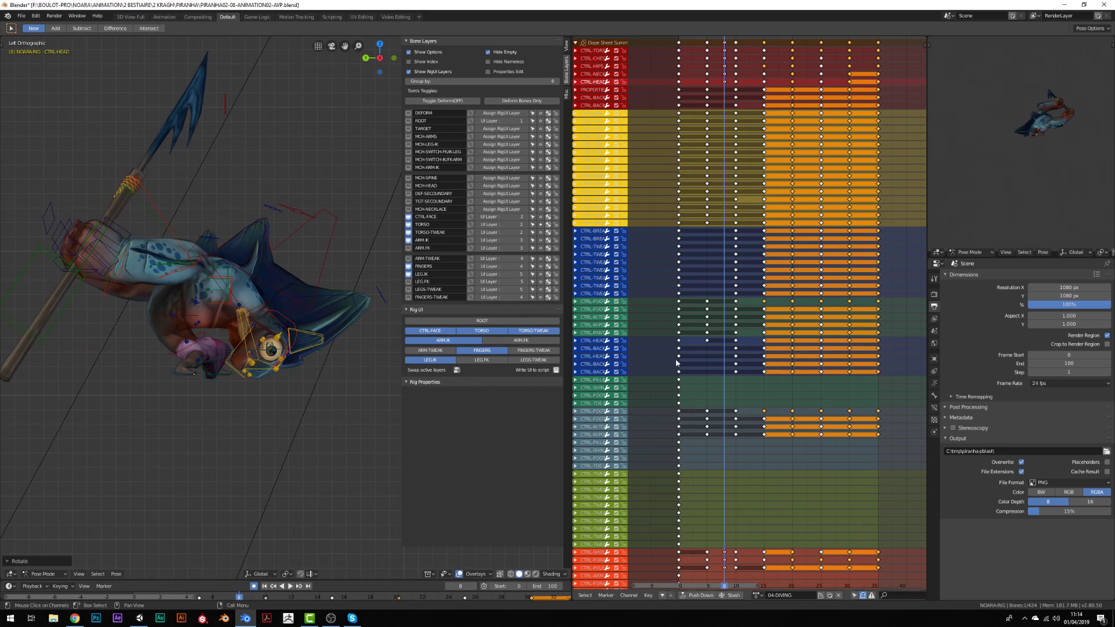
# - Move the crouch pose keys from frame 8 to frame 7 in the dope sheet
pyautogui.moveTo(673, 87); pyautogui.dragTo(739, 435)
pyautogui.press('g')
pyautogui.click(722, 42)
# - Create a 68% breakdown pose for the rig at frame 3 and rotate the head control upward
pyautogui.press('Left')
pyautogui.press('Left')
pyautogui.press('Left')
pyautogui.press('Left')
pyautogui.press('Left')
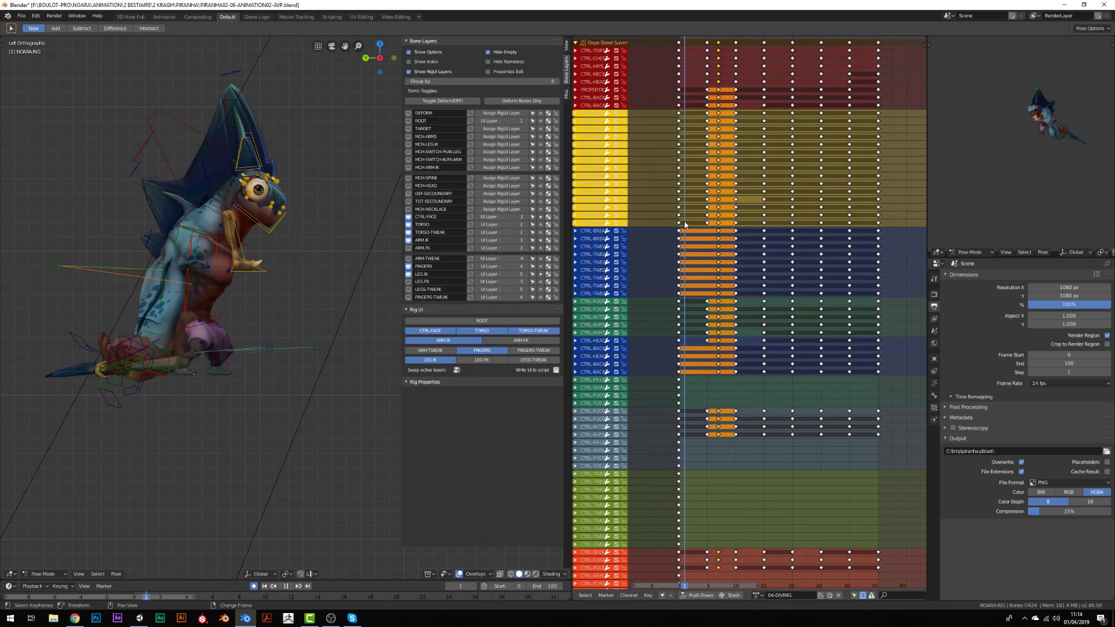
pyautogui.hotkey('shift', 'e')
pyautogui.click(330, 341)
pyautogui.click(317, 230)
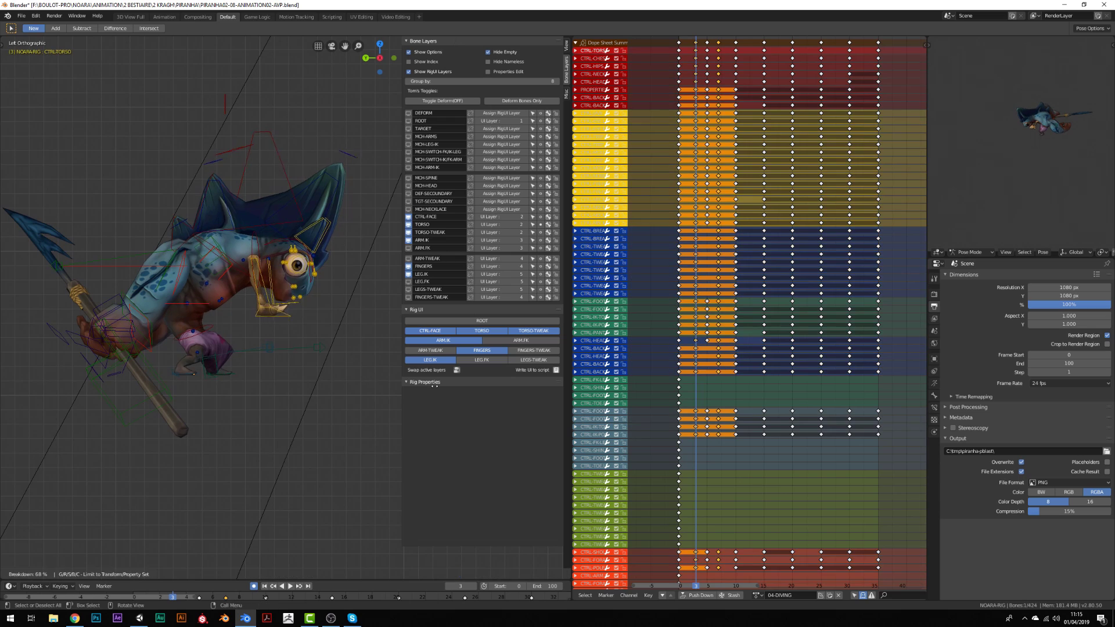
pyautogui.press('r')
pyautogui.click(325, 250)
# - Step back and forth through the opening frames to examine the motion around the frame 3 breakdown
pyautogui.press('Right')
pyautogui.press('Right')
pyautogui.press('Right')
pyautogui.press('Left')
pyautogui.press('Left')
pyautogui.press('Left')
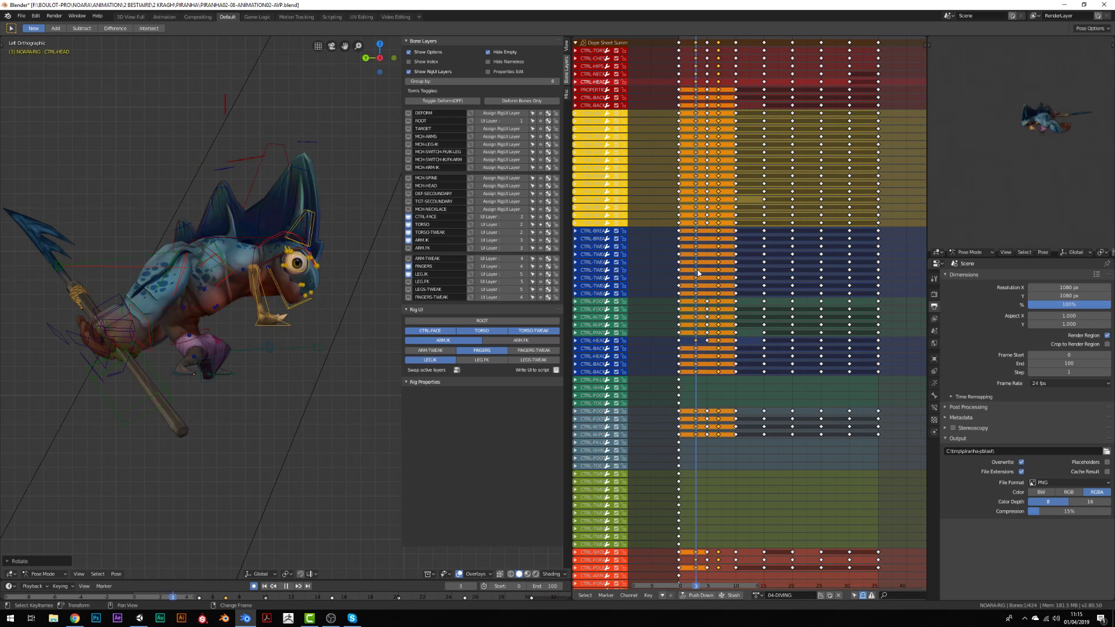
pyautogui.press('Left')
pyautogui.press('Left')
pyautogui.press('Right')
pyautogui.press('Right')
pyautogui.press('Left')
pyautogui.press('Left')
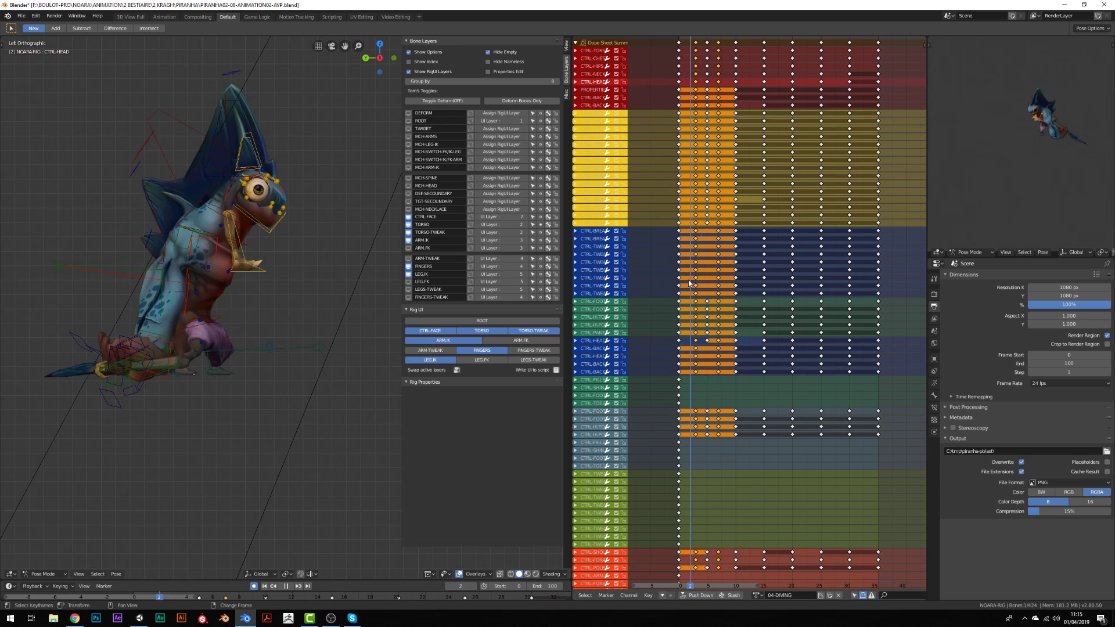
# - Add a breakdown pose for the whole rig at frame 17, between the frame 15 and frame 20 poses
pyautogui.moveTo(696, 281); pyautogui.dragTo(779, 269)
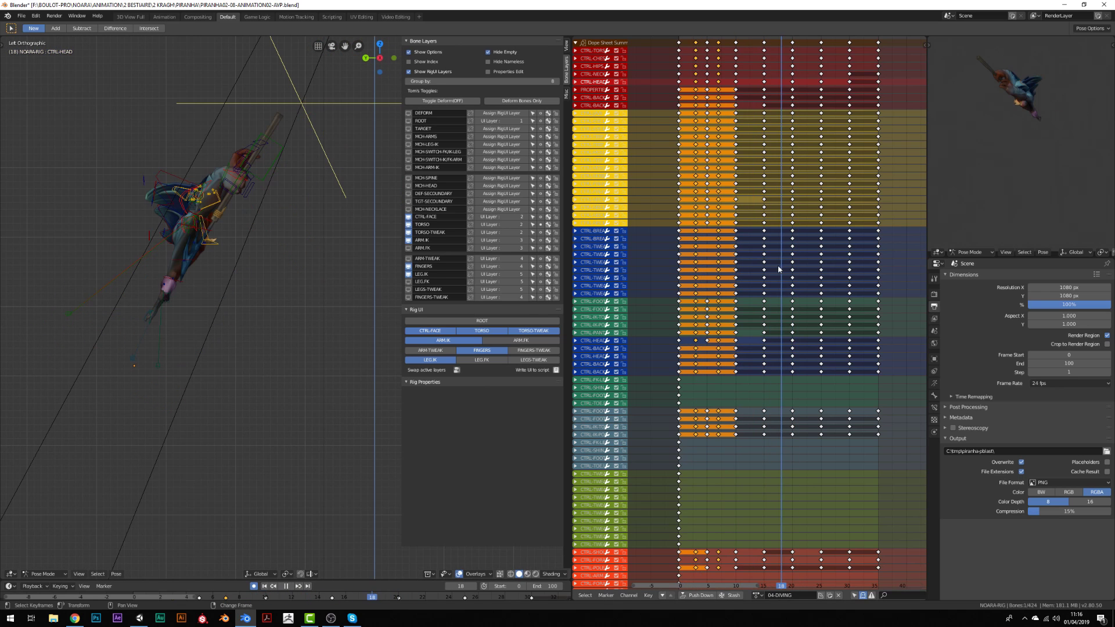
pyautogui.press('i')
pyautogui.moveTo(295, 221); pyautogui.dragTo(166, 188, button='middle')
# - Reposition the hips and body controls at frame 17 so the character arches horizontally in mid-air
pyautogui.click(227, 205)
pyautogui.press('g')
pyautogui.press('Escape')
pyautogui.click(224, 214)
pyautogui.press('g')
pyautogui.press('Escape')
pyautogui.click(250, 192)
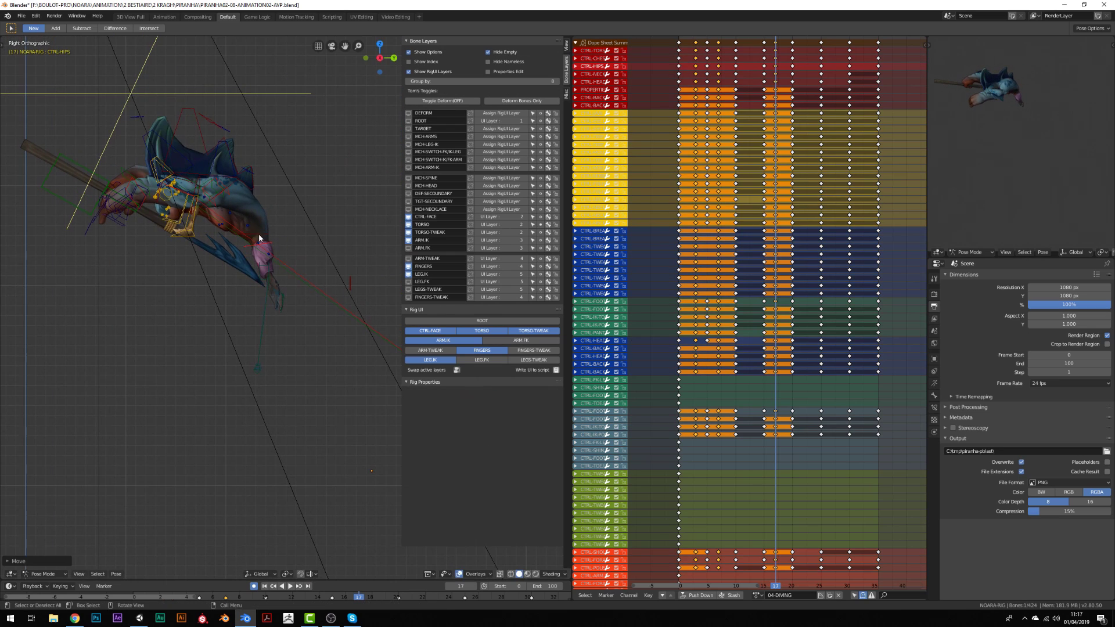
# - Move the left forearm IK control at frame 17 and compare the pose with frame 10
pyautogui.click(292, 284)
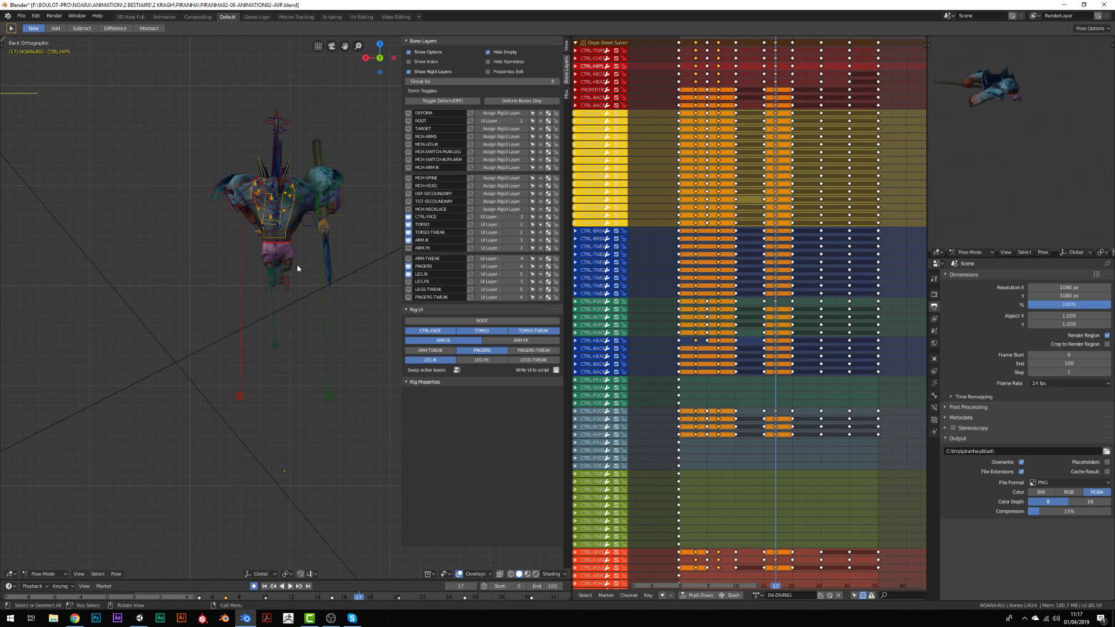
pyautogui.keyDown('ctrl'); pyautogui.moveTo(292, 283); pyautogui.dragTo(262, 304, button='middle'); pyautogui.keyUp('ctrl')
pyautogui.click(219, 231)
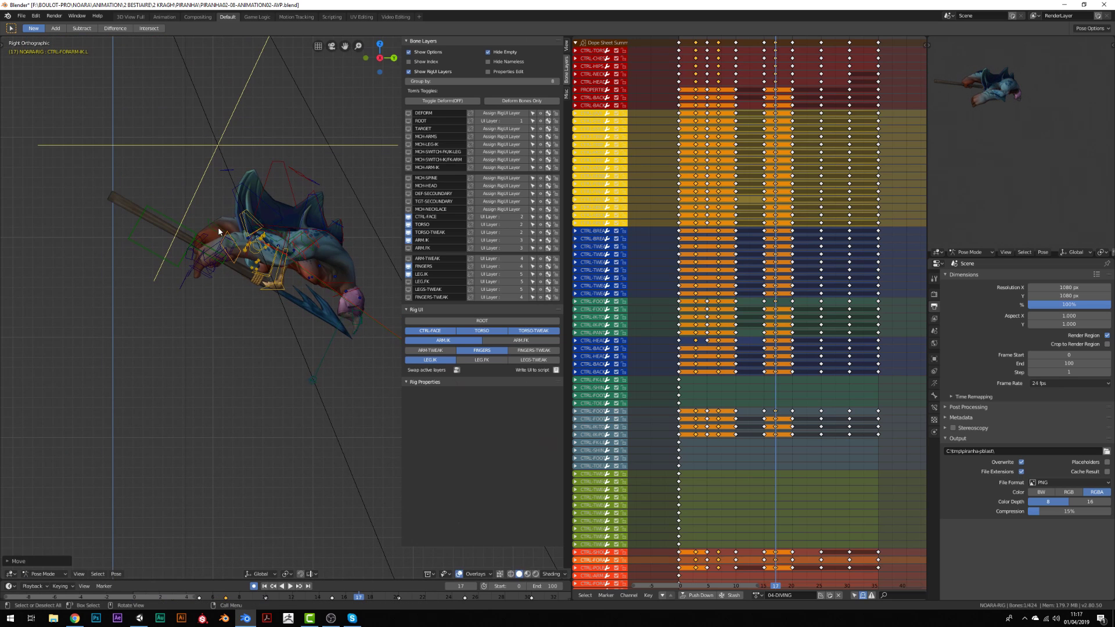
pyautogui.rightClick(782, 302)
pyautogui.rightClick(736, 292)
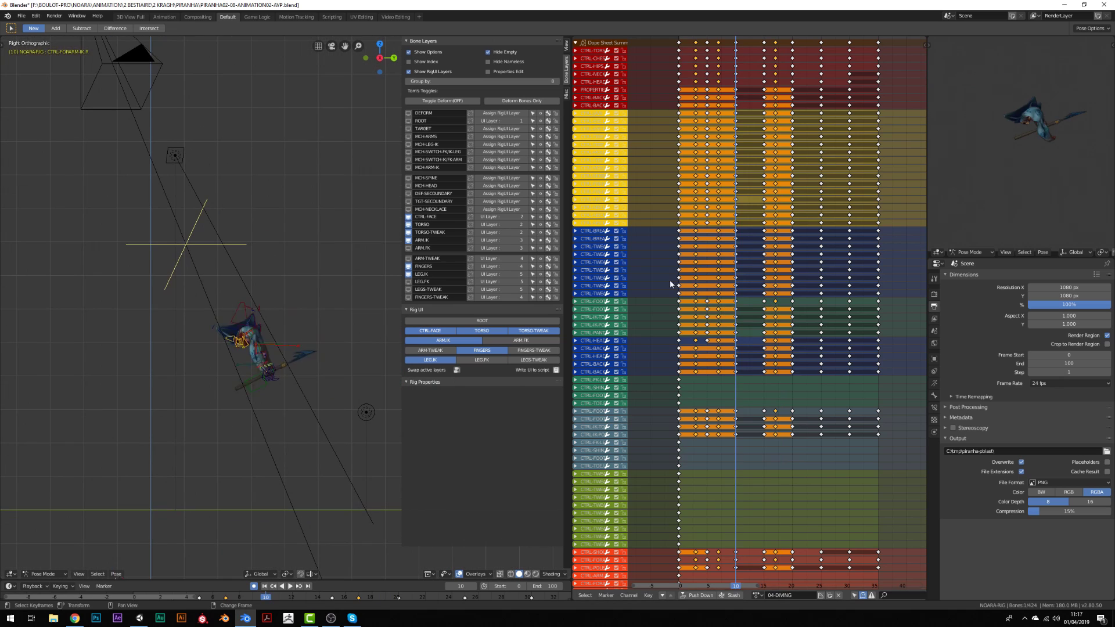
# - Refine the right foot IK control and rotate the torso and left forearm controls at frame 17
pyautogui.scroll(12, 187, 308)
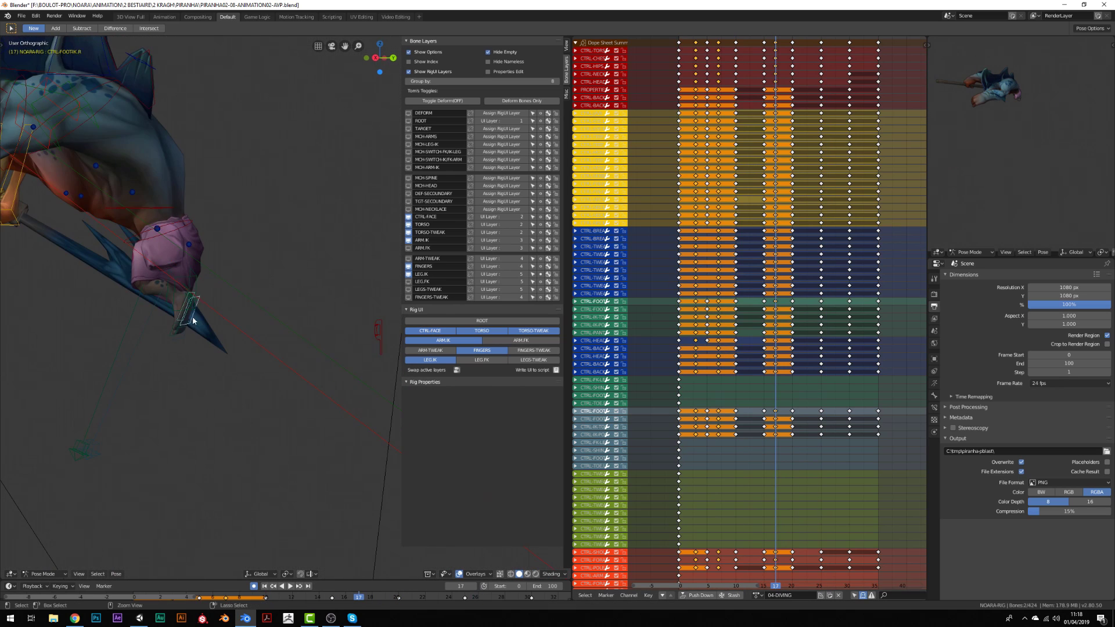
pyautogui.scroll(-10, 227, 227)
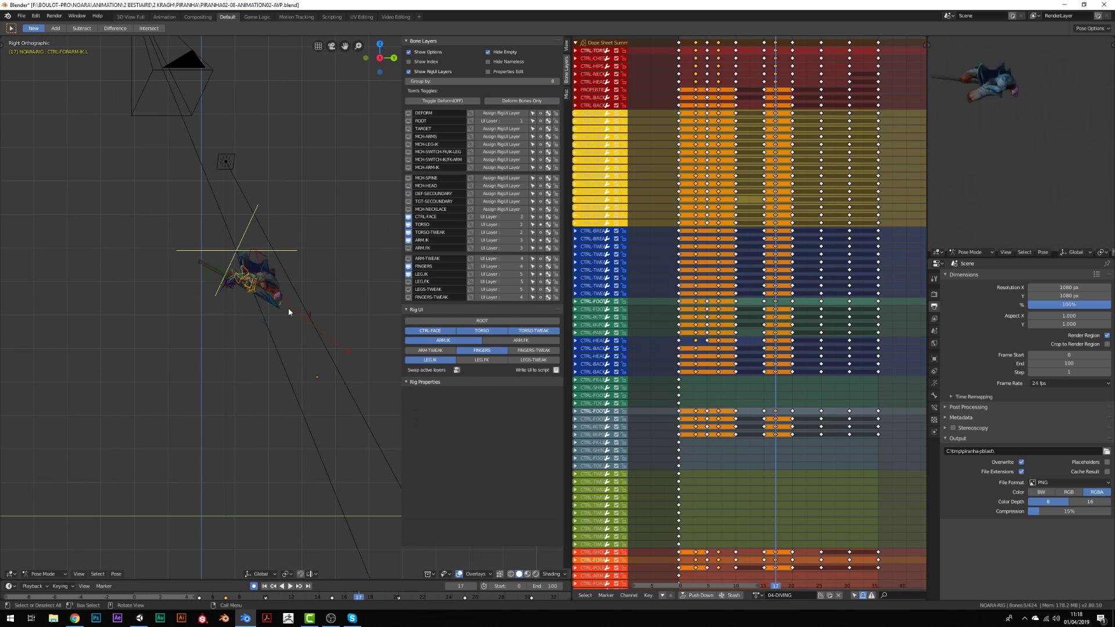
pyautogui.press('r')
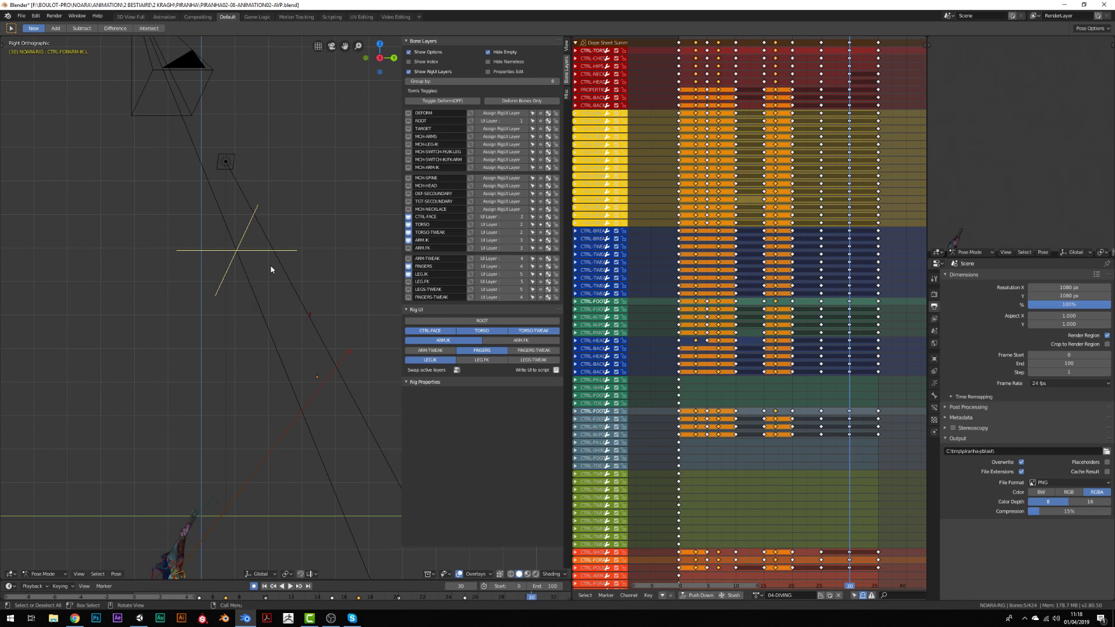
# - Rotate and reposition the hips control at frame 30, refining the headfirst dive pose
pyautogui.scroll(-6, 360, 489)
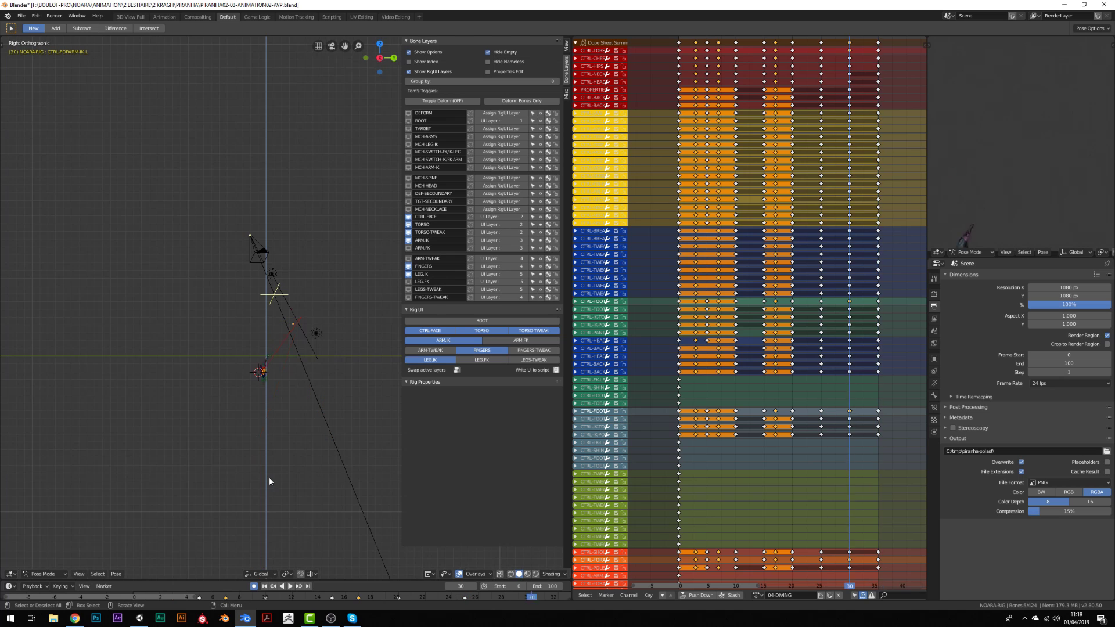
pyautogui.scroll(8, 268, 383)
pyautogui.click(243, 330)
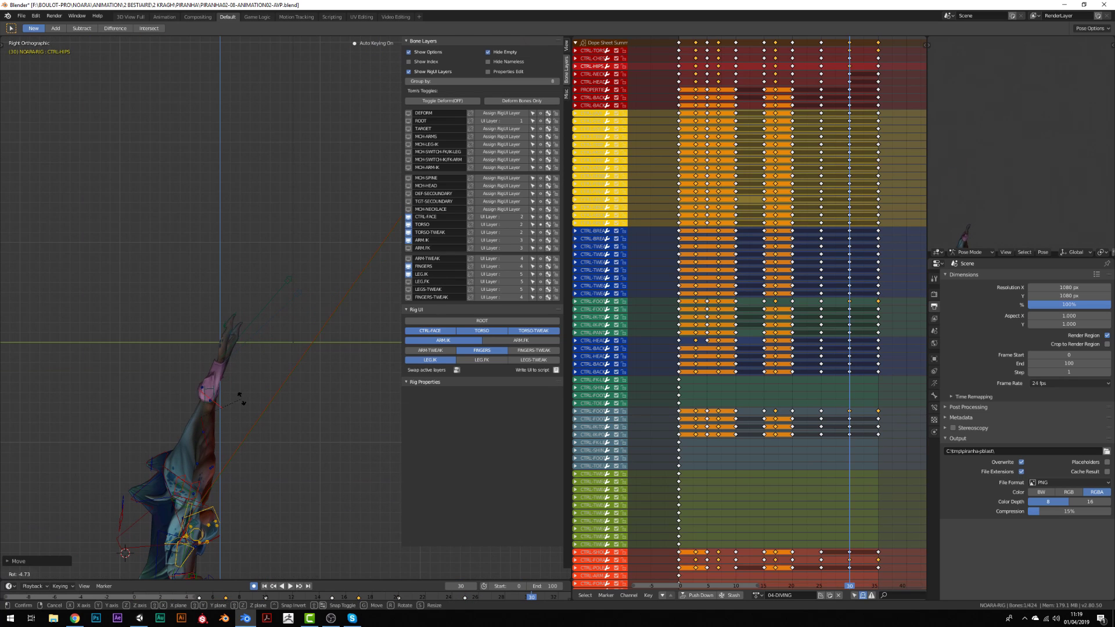
pyautogui.click(224, 312)
pyautogui.scroll(-5, 255, 348)
# - Play back the action and retime the mid-air poses to frames 12, 14 and 16
pyautogui.press('space')
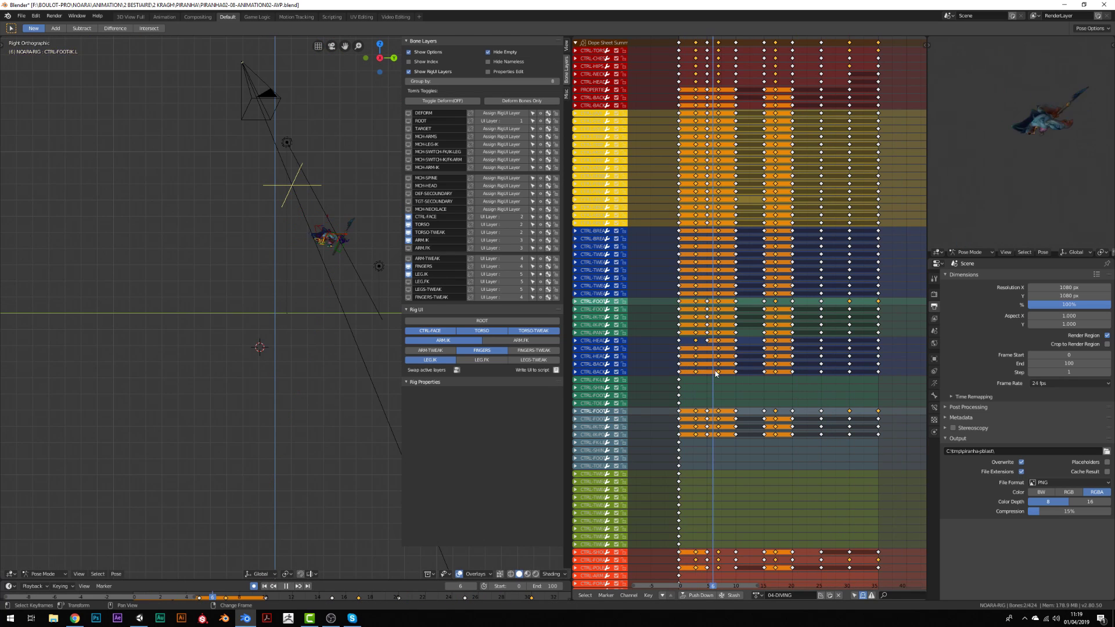
pyautogui.scroll(4, 195, 386)
pyautogui.press('space')
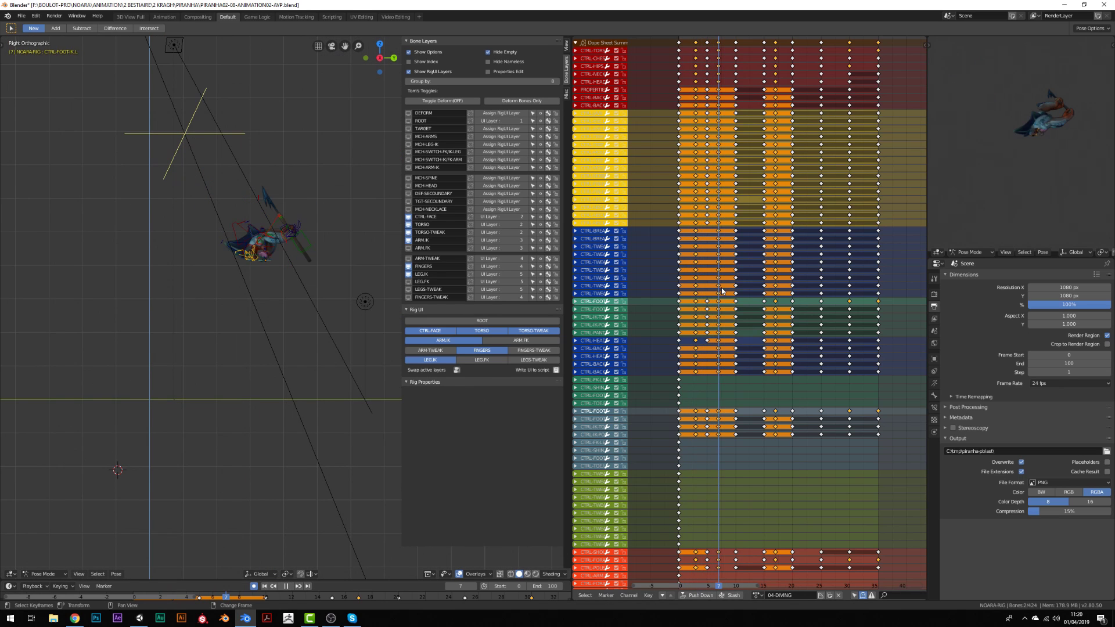
pyautogui.keyDown('ctrl'); pyautogui.scroll(-3, 722, 291); pyautogui.keyUp('ctrl')
pyautogui.press('space')
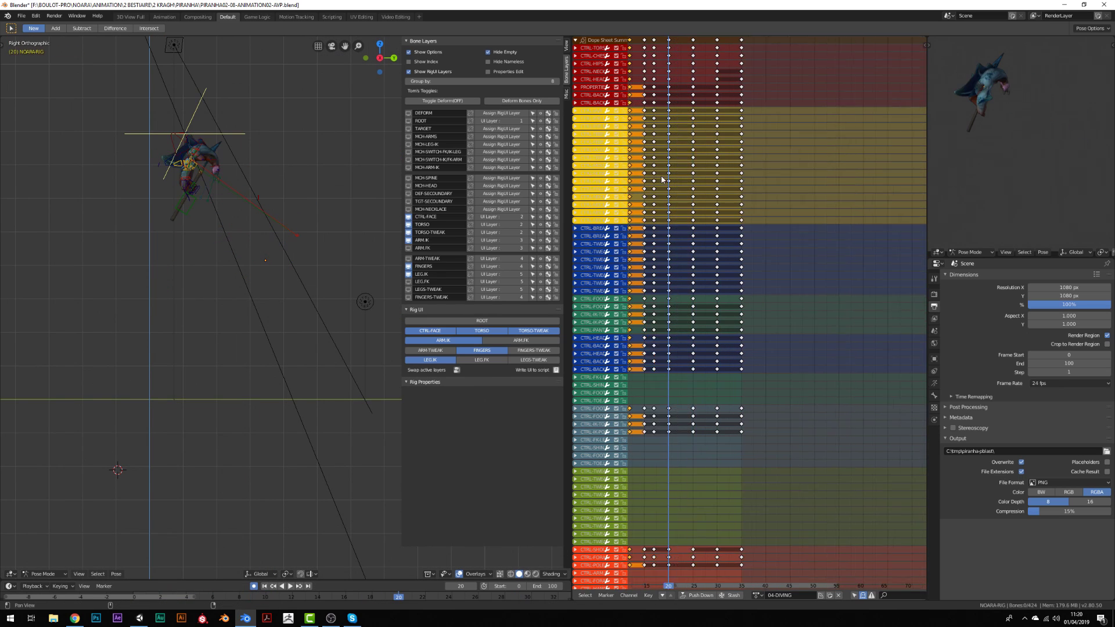
pyautogui.press('Left')
pyautogui.press('Left')
pyautogui.press('Left')
pyautogui.press('Left')
pyautogui.moveTo(630, 55); pyautogui.dragTo(671, 58, button='middle')
pyautogui.hotkey('ctrl', 'z')
pyautogui.hotkey('ctrl', 'z')
pyautogui.hotkey('ctrl', 'z')
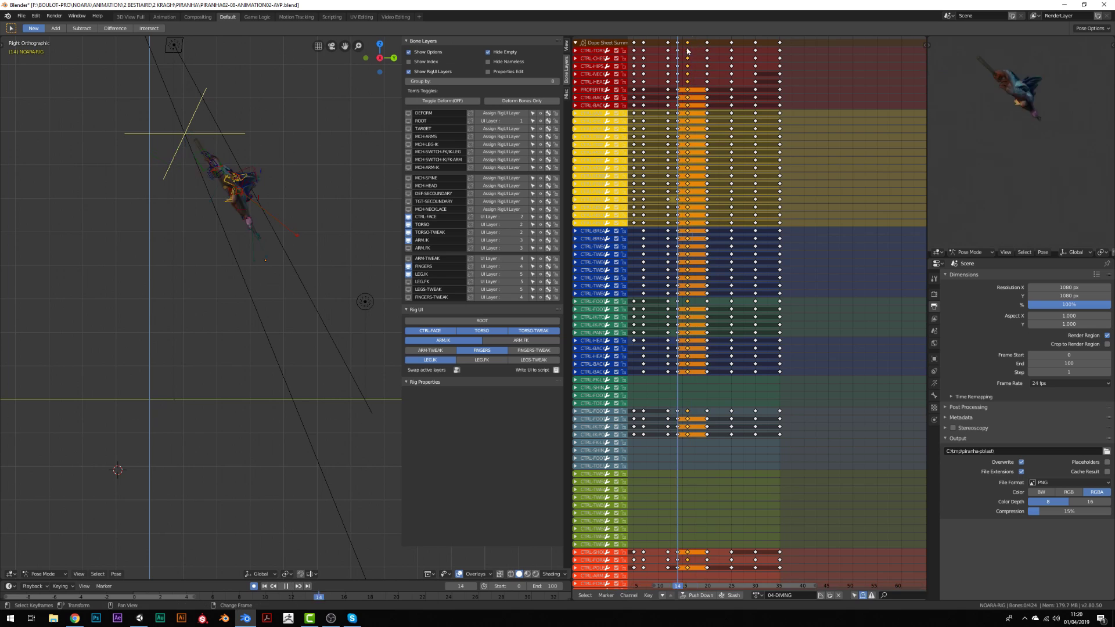
# - Move the remaining dive poses earlier to tighten the end of the action, and check the timing in playback
pyautogui.press('space')
pyautogui.keyDown('ctrl'); pyautogui.scroll(-3, 705, 128); pyautogui.keyUp('ctrl')
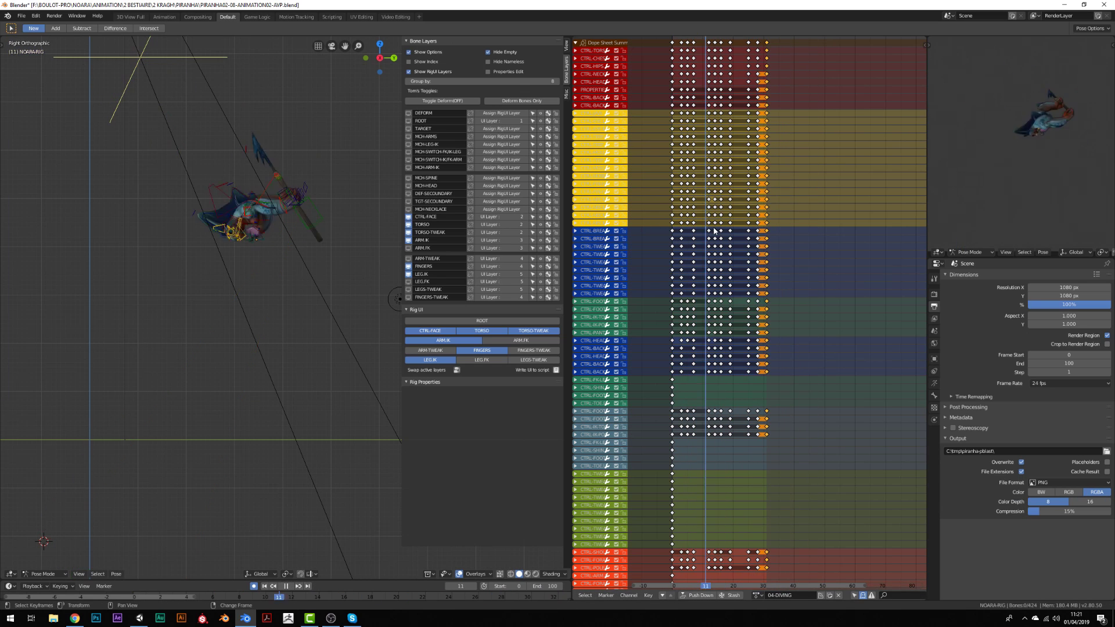
pyautogui.press('space')
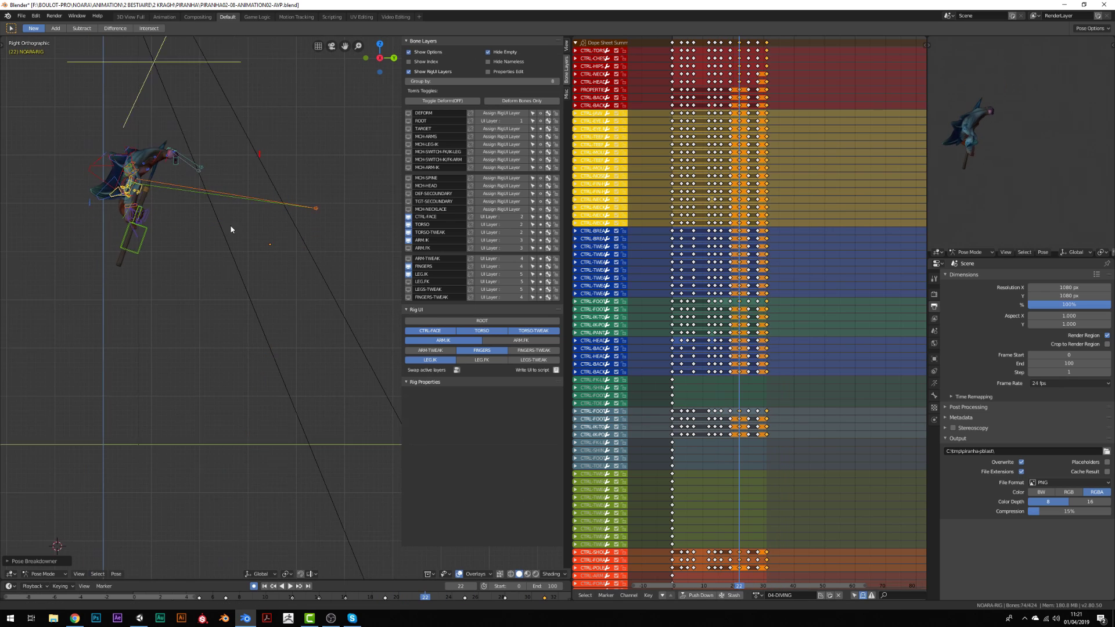
# - Add a breakdown pose for the whole rig at frame 22 and rotate the hips control there
pyautogui.press('space')
pyautogui.click(238, 145)
pyautogui.click(238, 145)
pyautogui.press('r')
pyautogui.scroll(3, 193, 119)
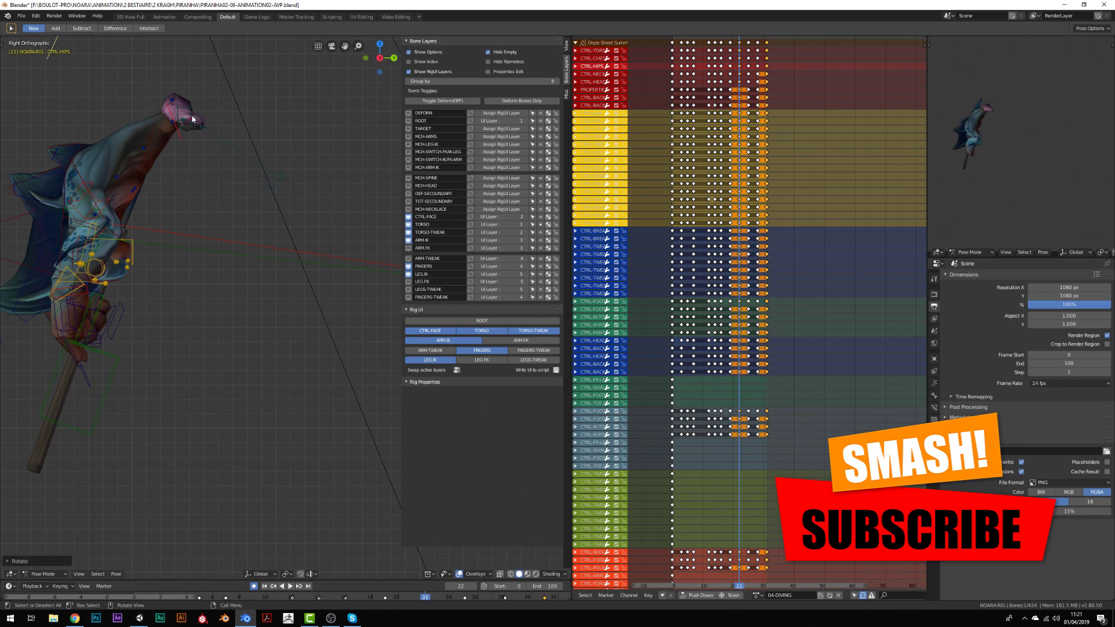
# - Extend the legs upward at frame 22 and adjust the torso and neck rotation controls to straighten the diving body
pyautogui.click(230, 75)
pyautogui.click(220, 72)
pyautogui.press('g')
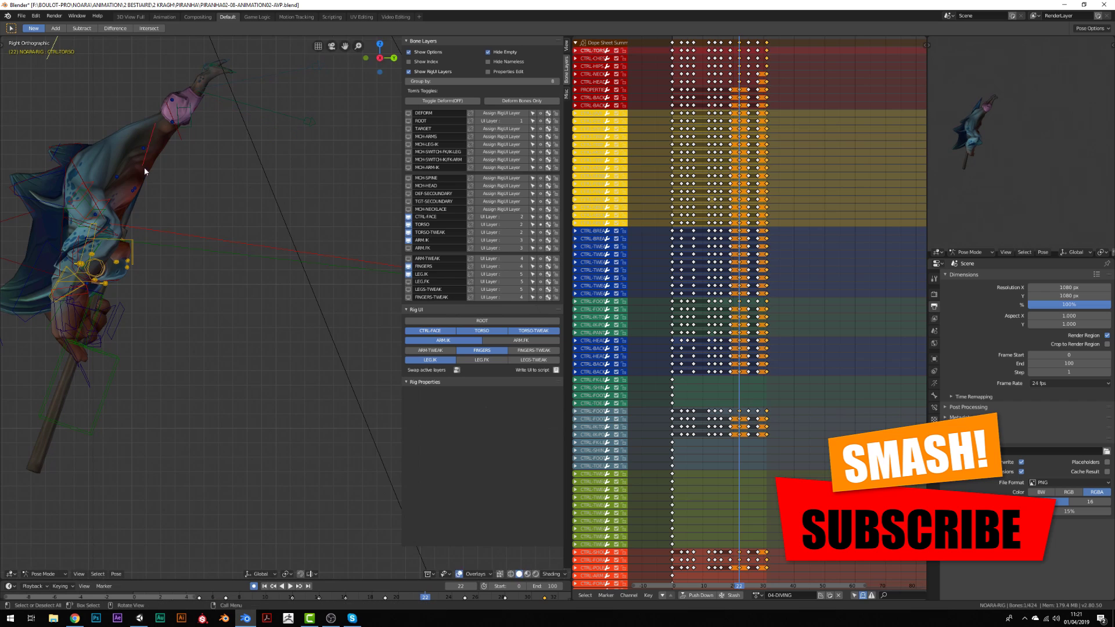
pyautogui.click(145, 171)
pyautogui.press('r')
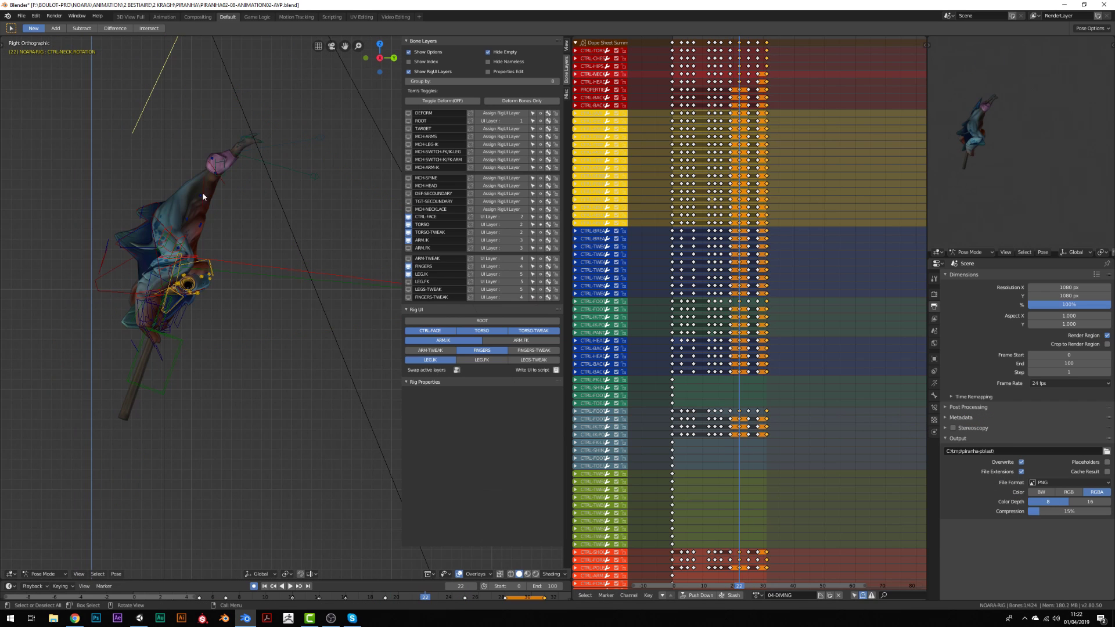
pyautogui.click(182, 207)
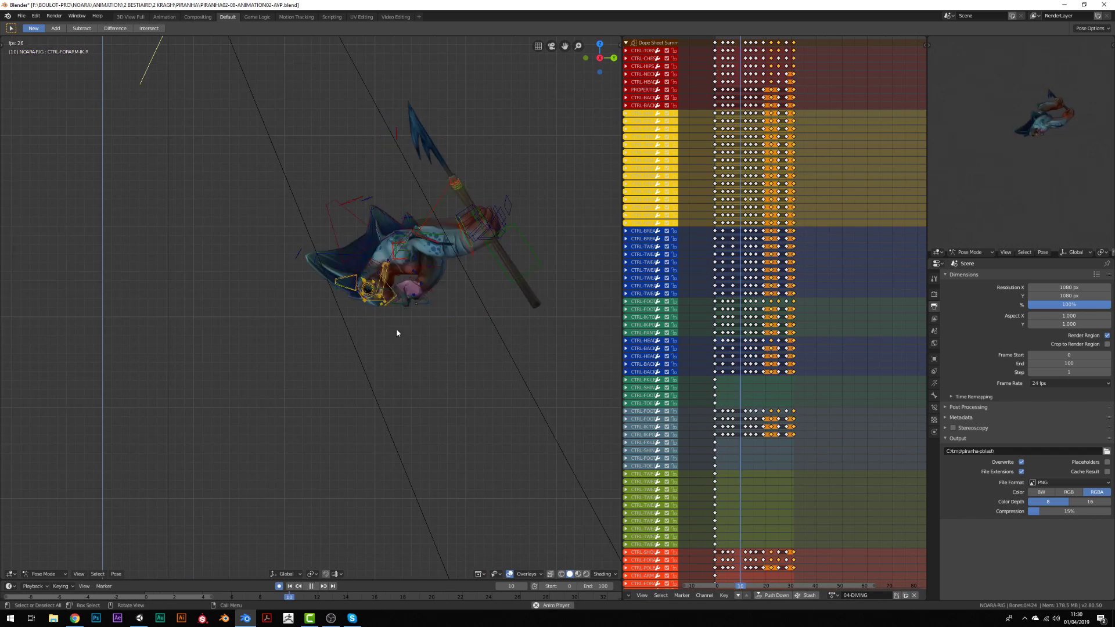
# - Play back the dive in side view and retime its last two poses to frames 26 and 29
pyautogui.press('KP_3')
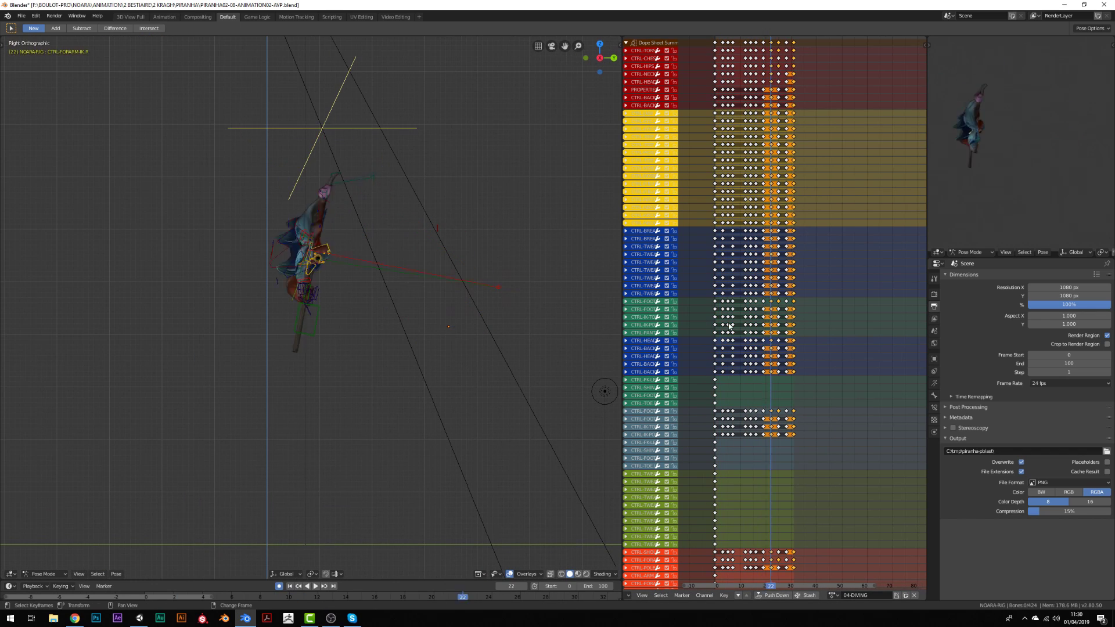
pyautogui.press('space')
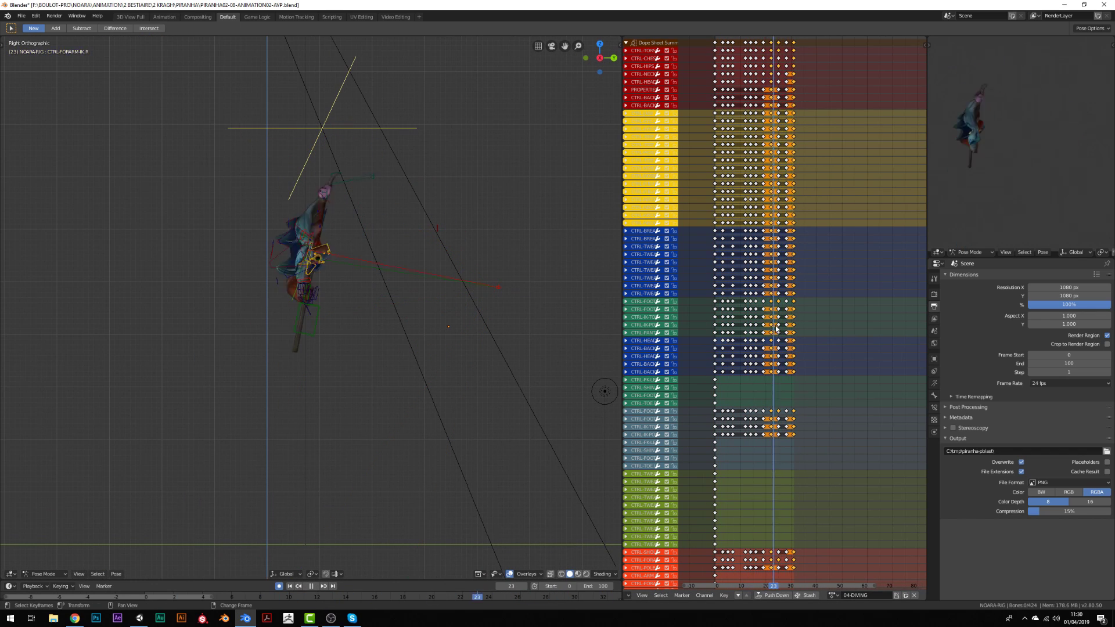
pyautogui.press('space')
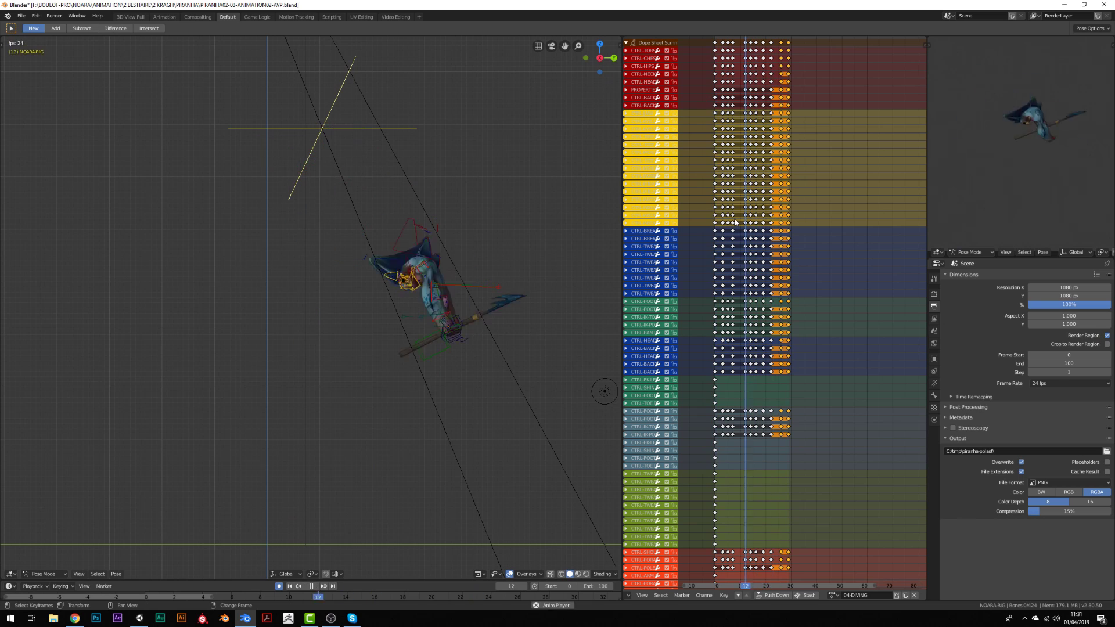
pyautogui.press('space')
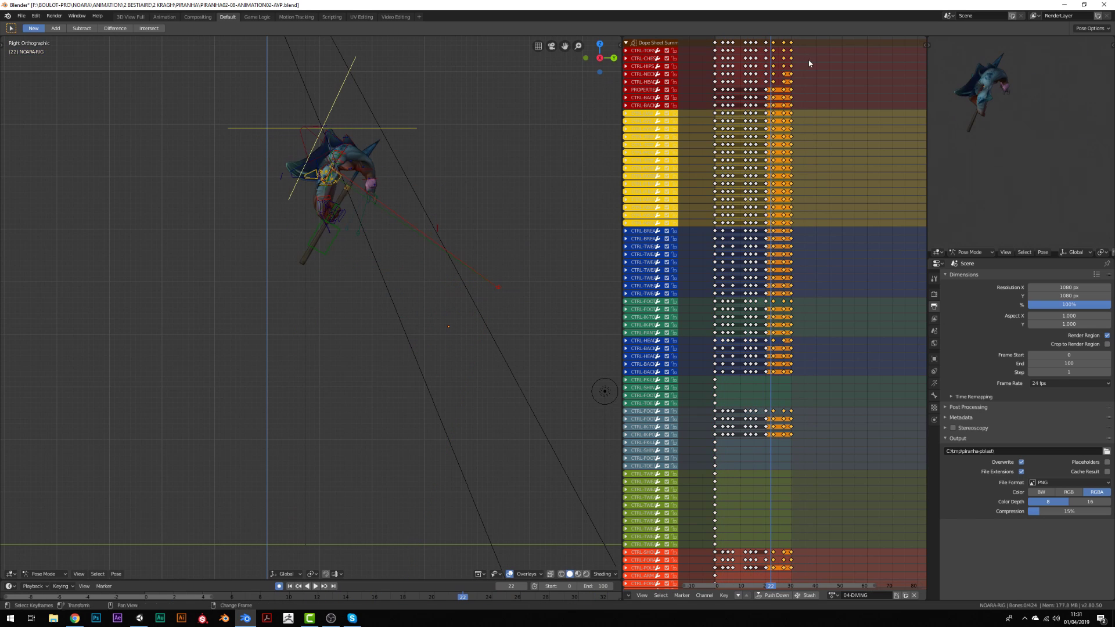
pyautogui.hotkey('ctrl', 'z')
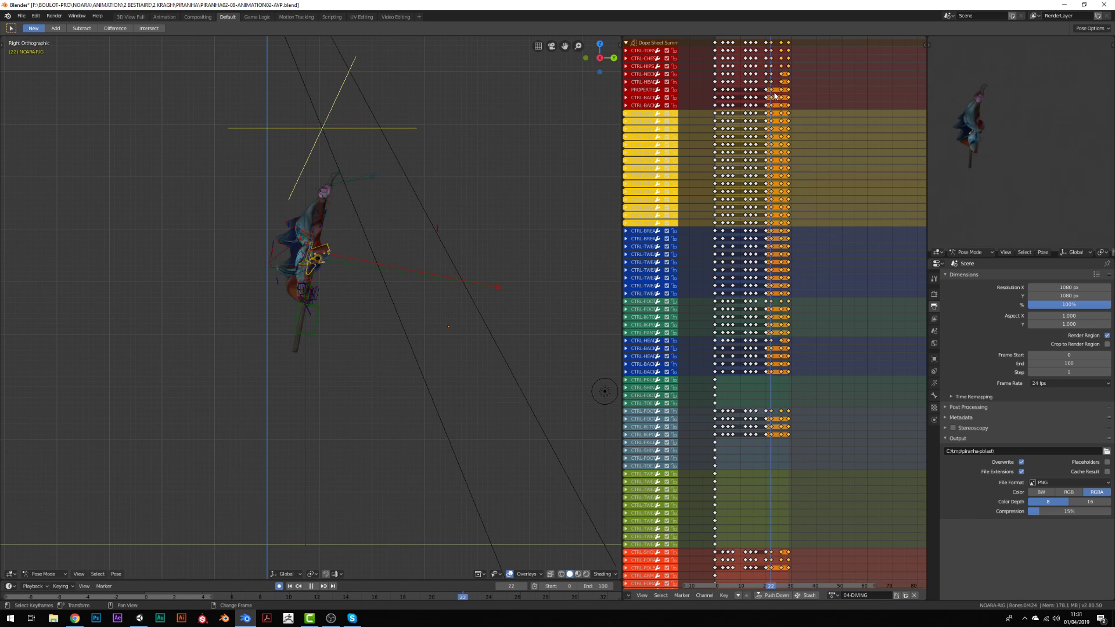
pyautogui.hotkey('shift', 'Left')
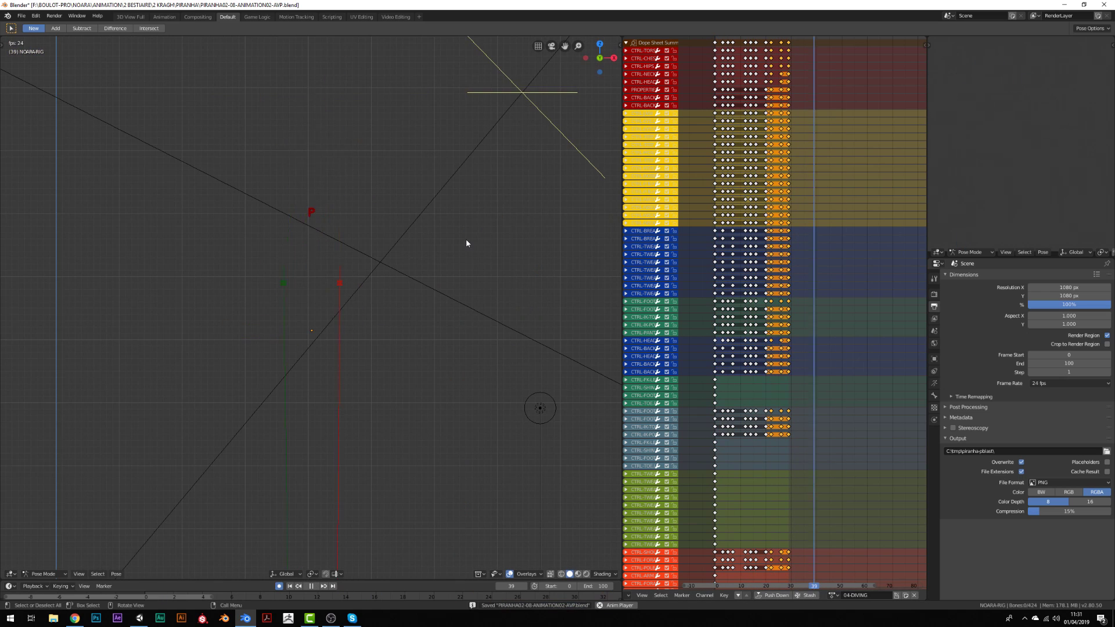
# - Save the file and set the scene's end frame to 40
pyautogui.press('space')
pyautogui.moveTo(442, 401); pyautogui.dragTo(410, 296, button='middle')
pyautogui.moveTo(493, 349); pyautogui.dragTo(389, 349, button='middle')
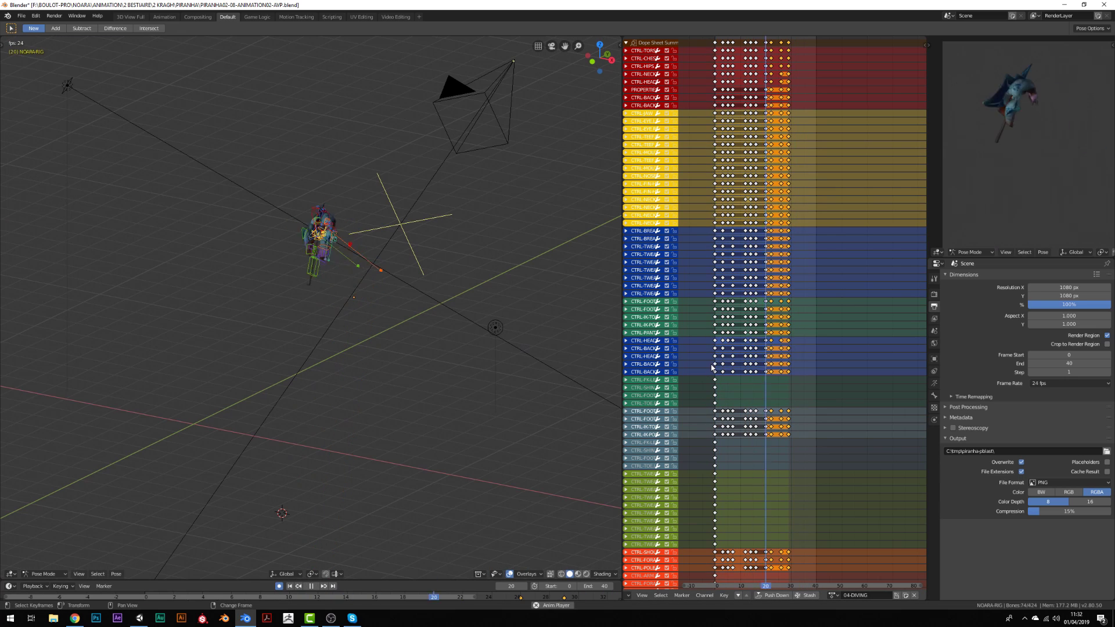
# - Switch all keyframes to smooth interpolation and play the animation with the rig controls hidden
pyautogui.press('a')
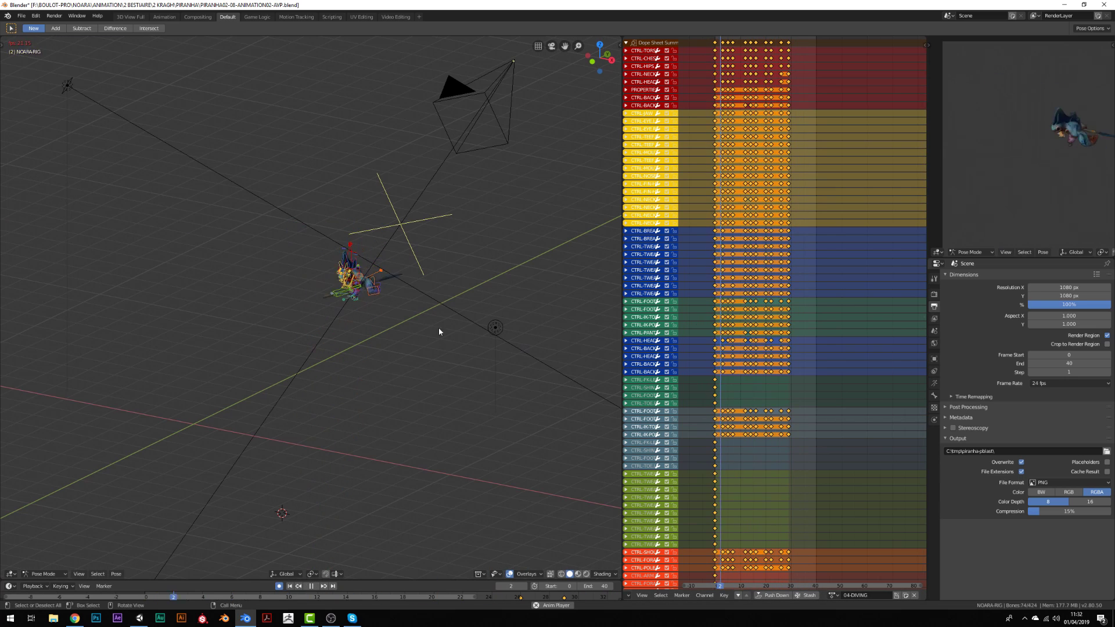
pyautogui.scroll(5, 438, 328)
pyautogui.press('h')
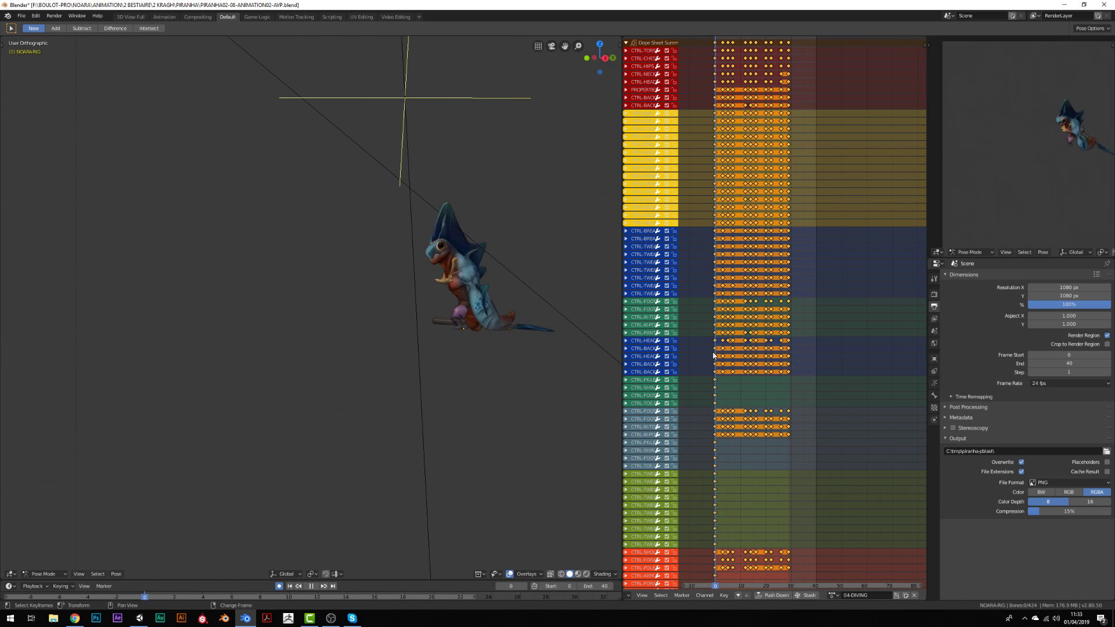
pyautogui.scroll(4, 780, 168)
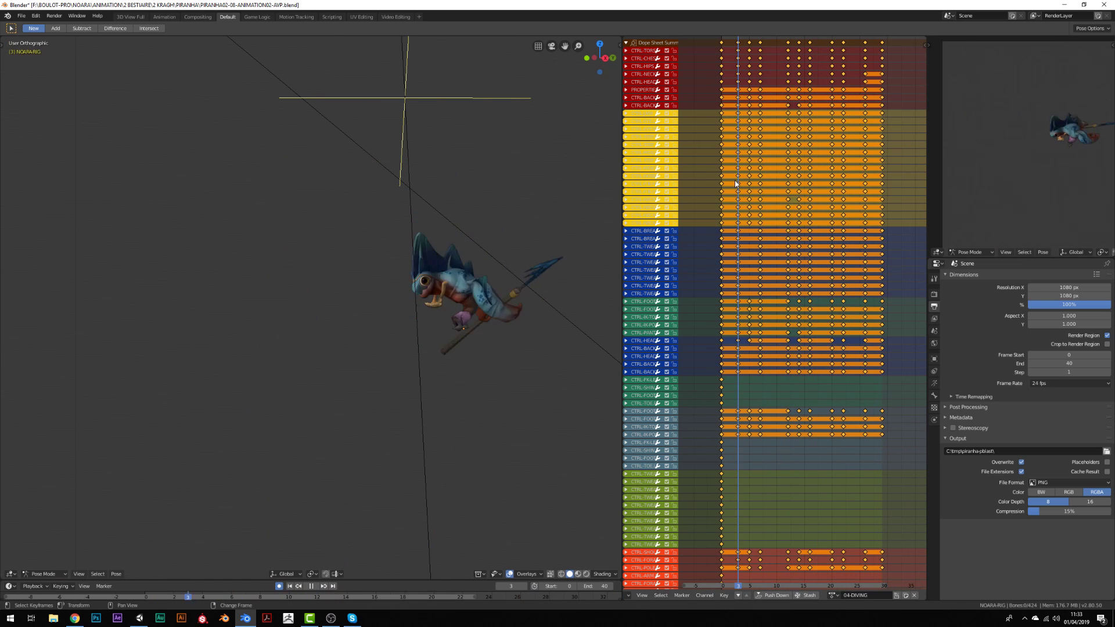
pyautogui.press('space')
# - Move the frame 7 pose to frame 9 and unhide the rig controls
pyautogui.click(760, 43)
pyautogui.hotkey('alt', 'h')
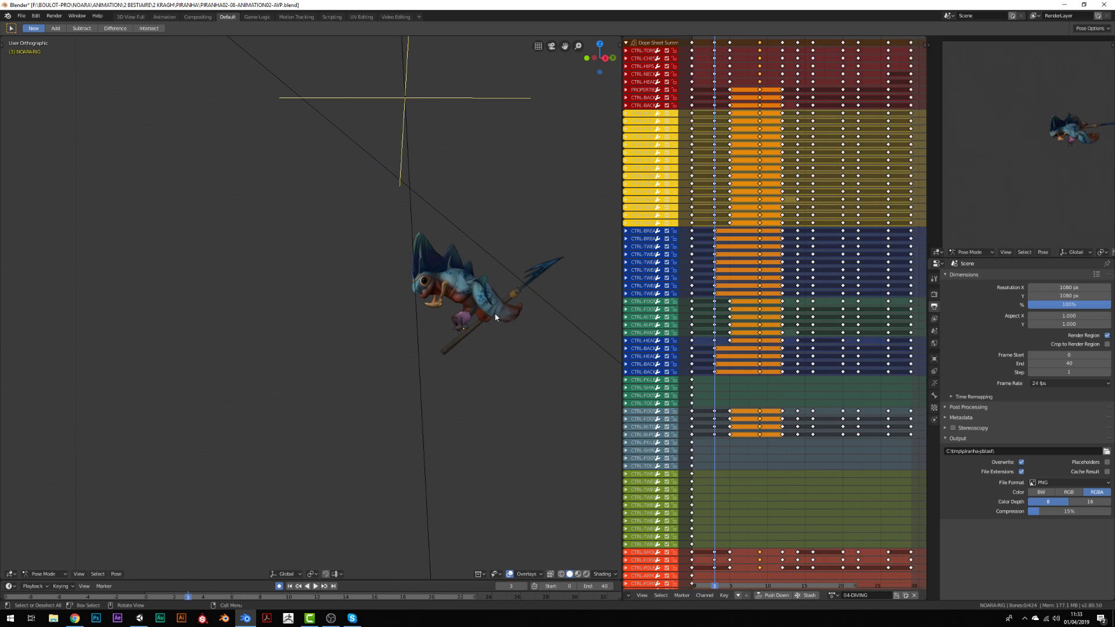
pyautogui.press('space')
pyautogui.scroll(-3, 802, 597)
# - Limit the dope sheet to the selected forearm IK controls and retime their early keys to frames 4, 6, 7 and 10
pyautogui.click(801, 597)
pyautogui.press('Home')
pyautogui.press('space')
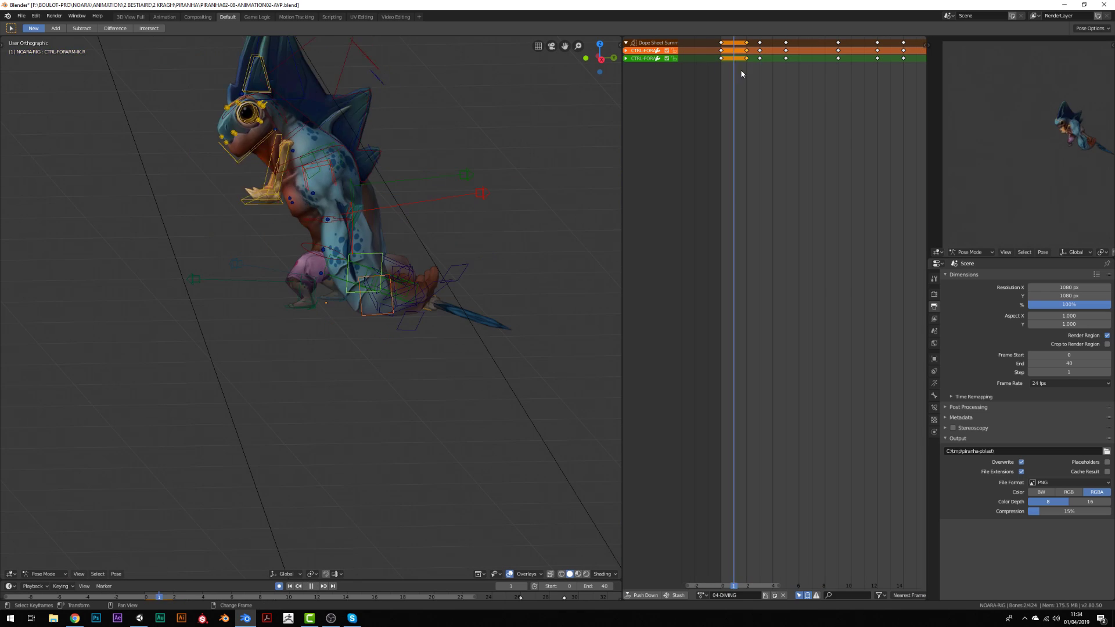
pyautogui.press('Home')
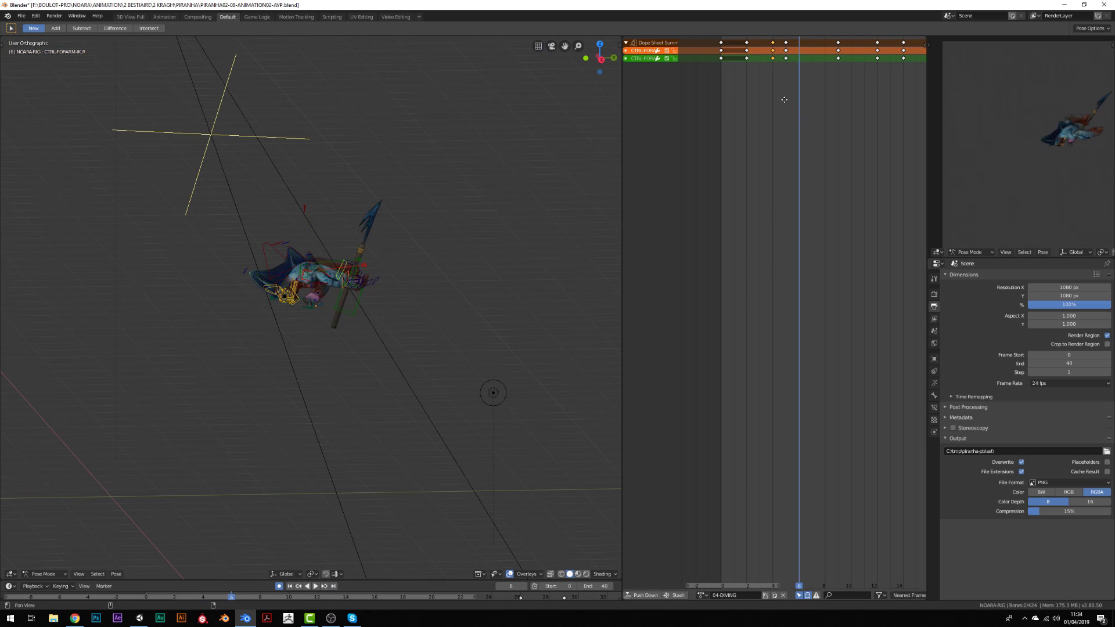
pyautogui.press('Home')
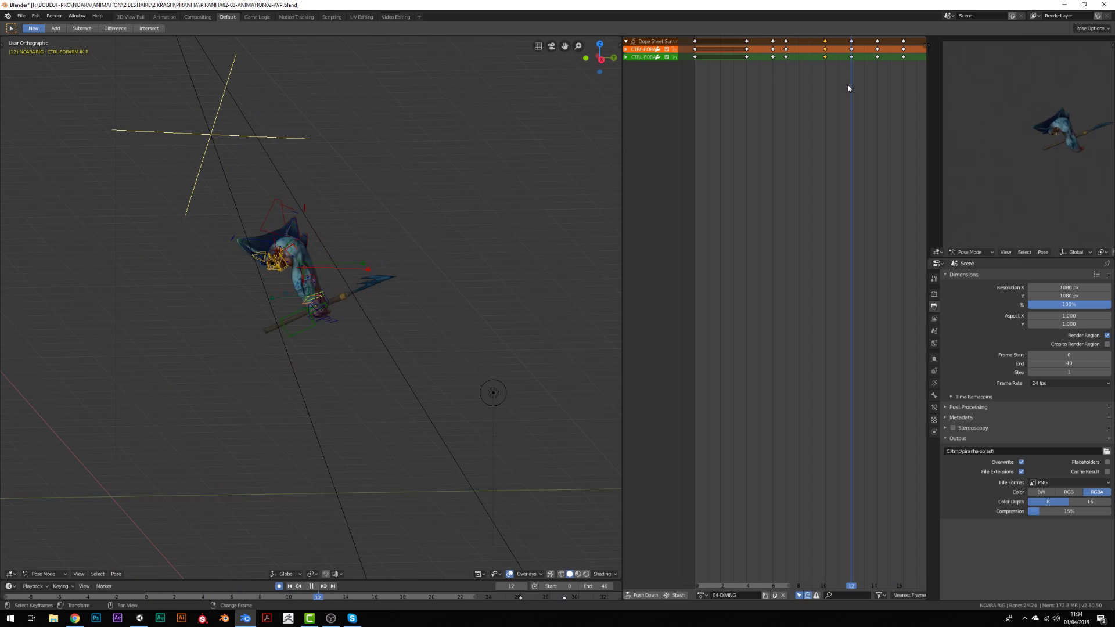
pyautogui.press('space')
# - Reposition the right and left forearm IK controls at frame 13, checking from the side and front
pyautogui.press('KP_3')
pyautogui.click(235, 255)
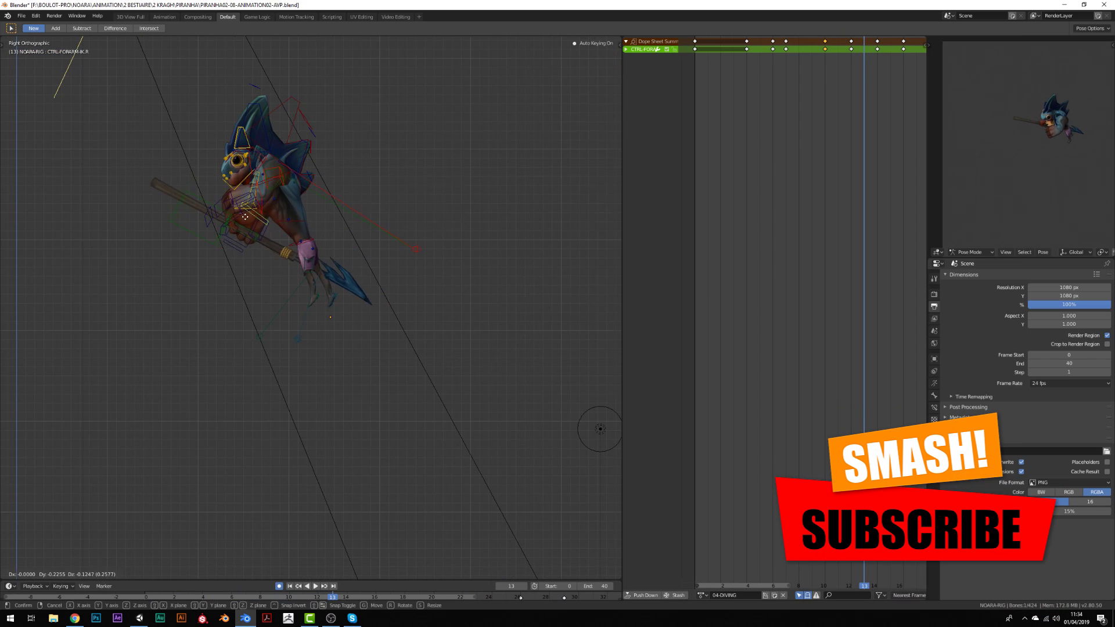
pyautogui.press('g')
pyautogui.press('space')
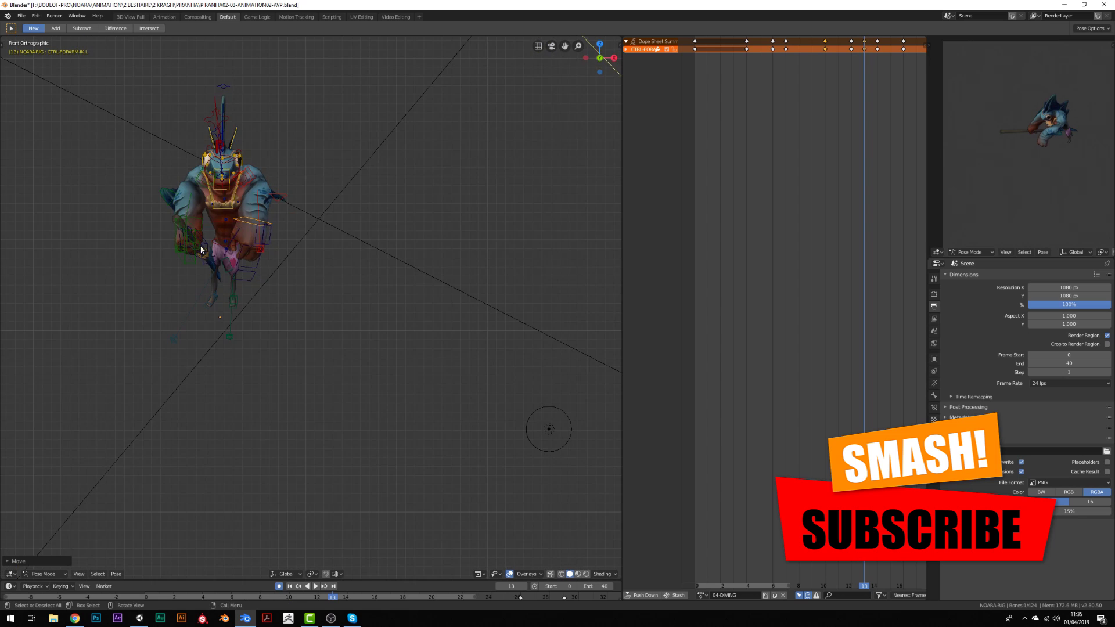
pyautogui.click(224, 250)
# - Play back the whole action in side view to examine the arm motion and the dive's timing
pyautogui.moveTo(879, 125); pyautogui.dragTo(801, 103, button='middle')
pyautogui.hotkey('shift', 'Left')
pyautogui.press('space')
pyautogui.scroll(-2, 768, 133)
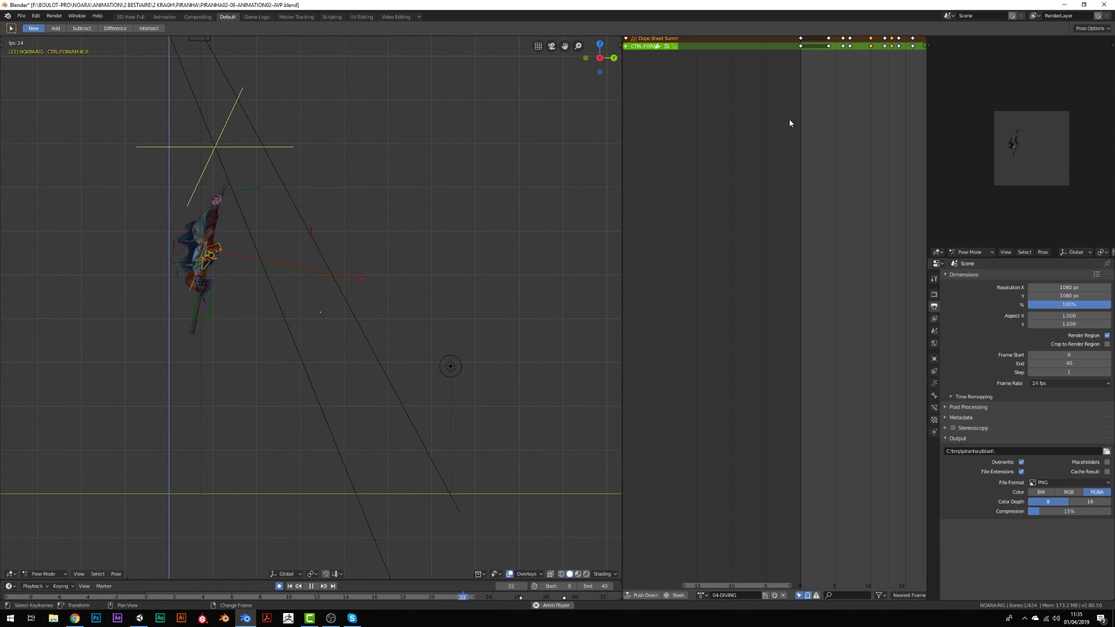
pyautogui.hotkey('shift', 'Left')
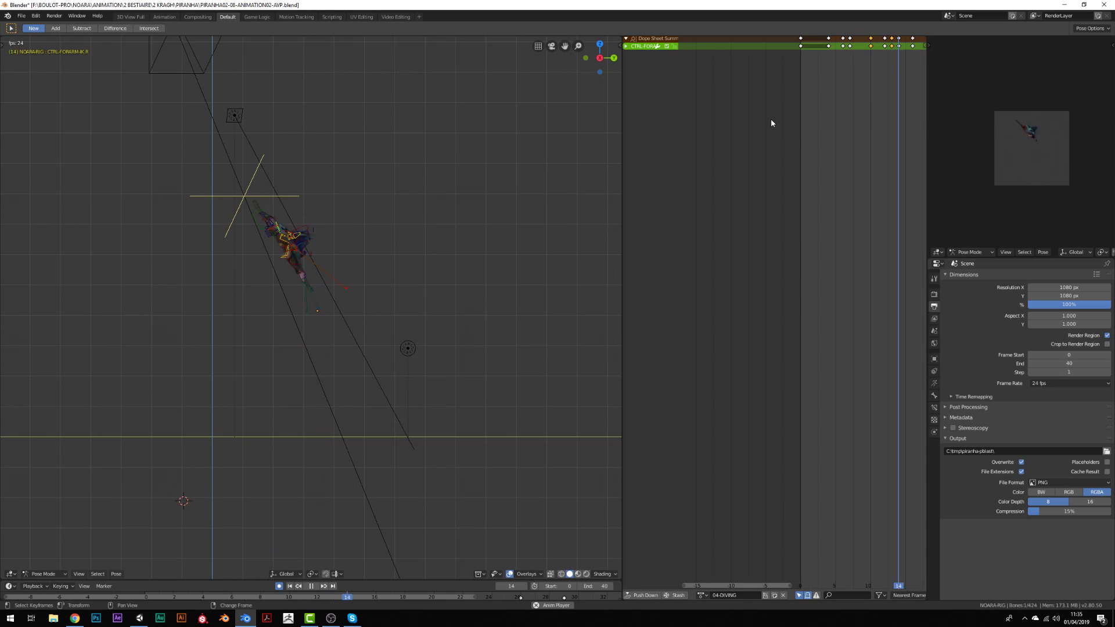
pyautogui.hotkey('shift', 'Left')
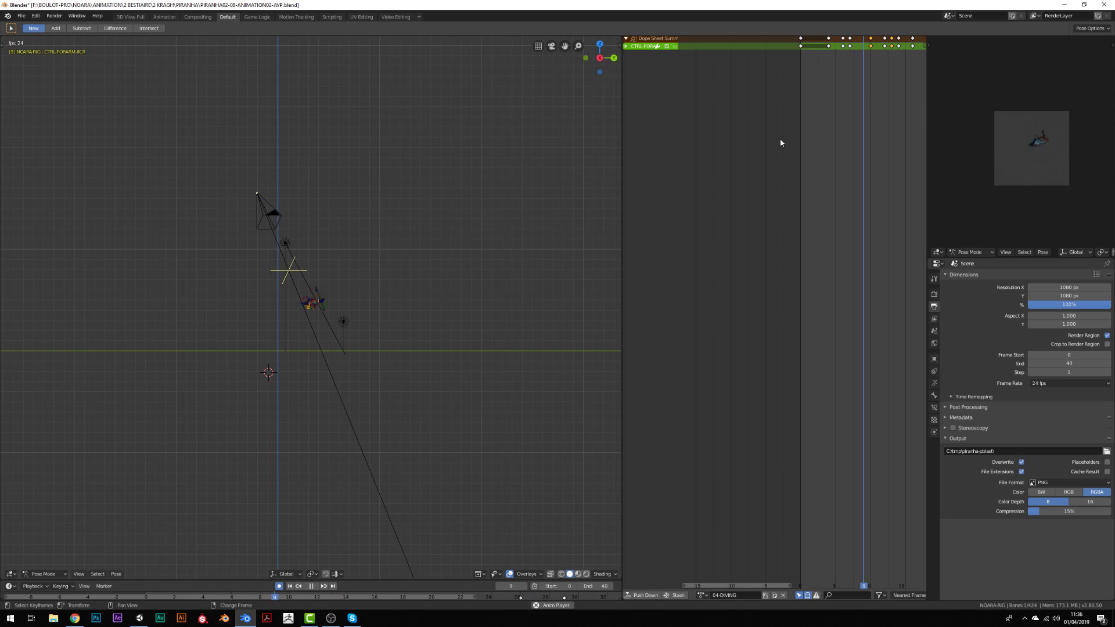
pyautogui.press('space')
# - Display the torso control's animation curves in a widened Graph Editor
pyautogui.scroll(8, 279, 239)
pyautogui.click(630, 596)
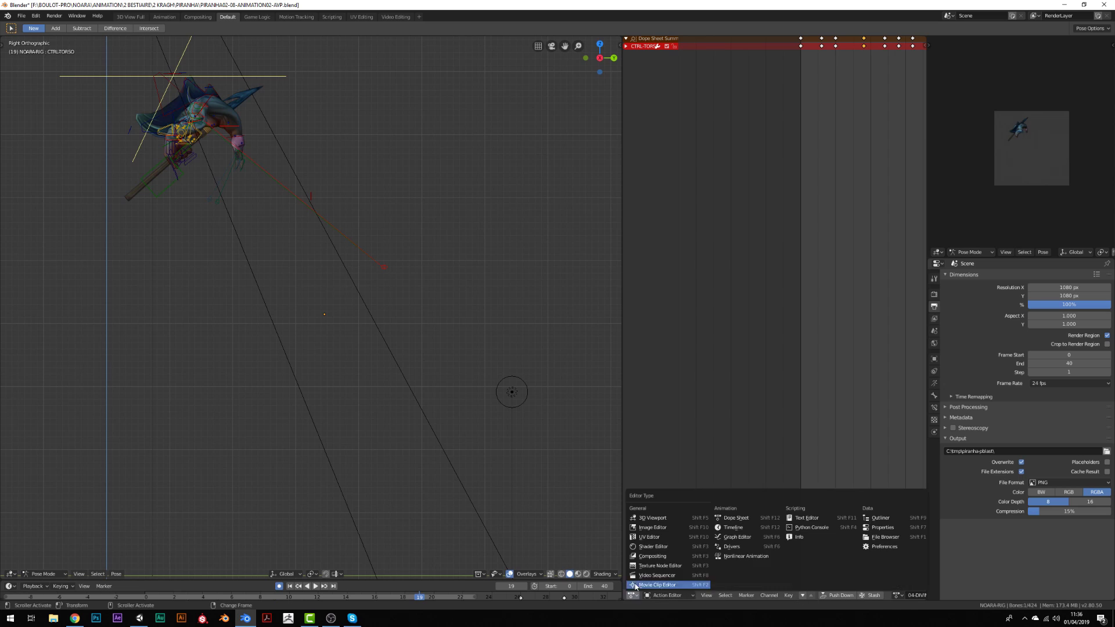
pyautogui.click(738, 539)
pyautogui.moveTo(622, 461); pyautogui.dragTo(503, 461)
pyautogui.press('Home')
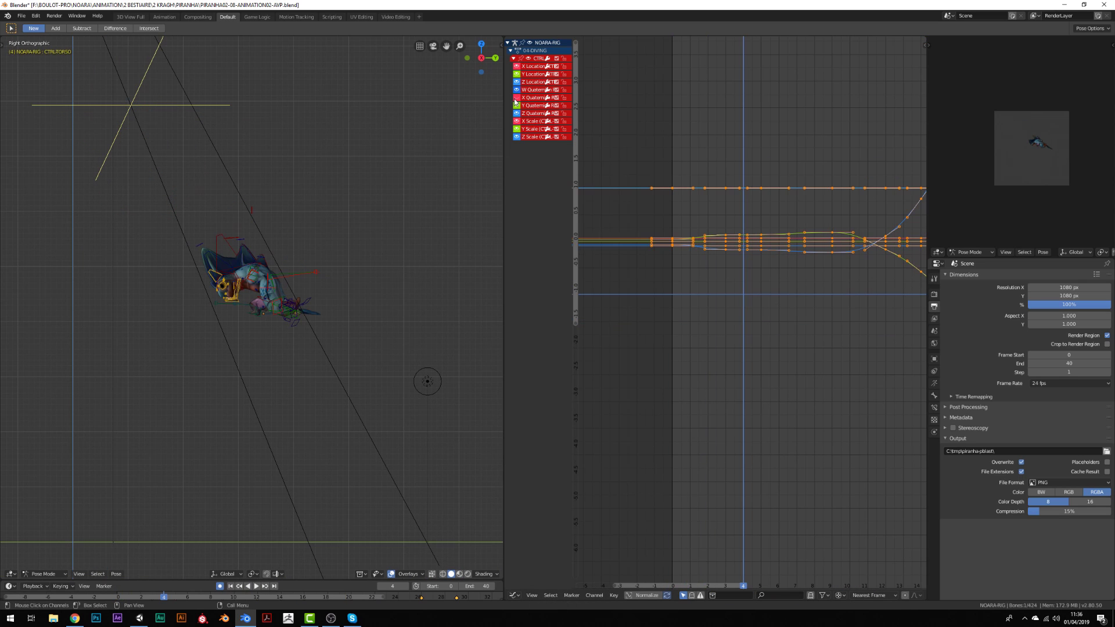
# - Hide the torso control's rotation and scale curves and play the action to review its location curves
pyautogui.moveTo(515, 102); pyautogui.dragTo(517, 137)
pyautogui.press('Home')
pyautogui.press('space')
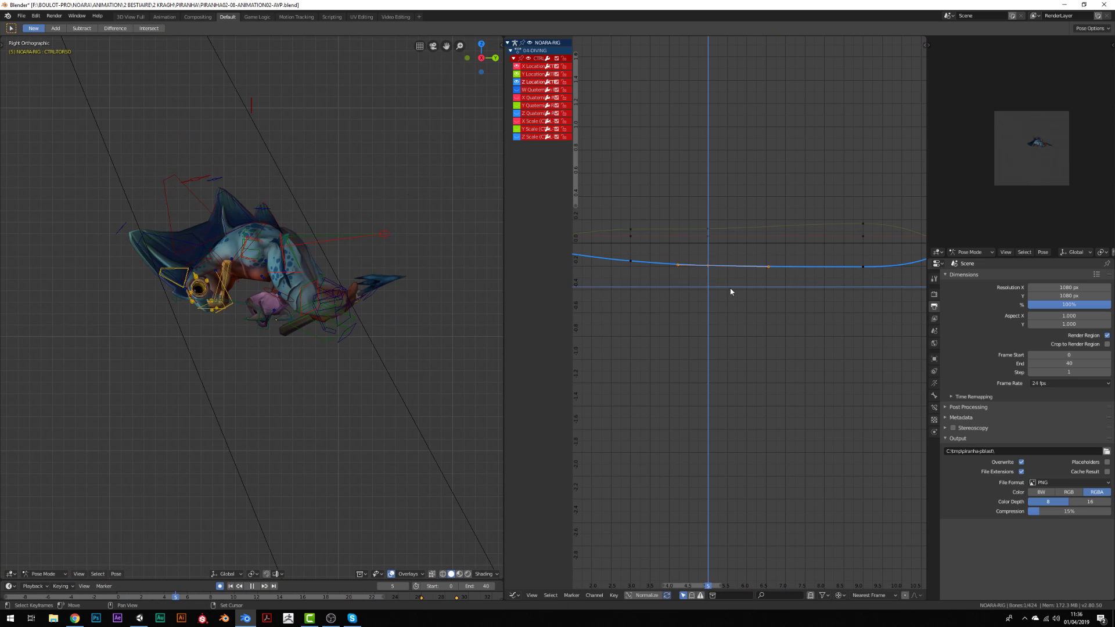
pyautogui.click(683, 250)
pyautogui.press('space')
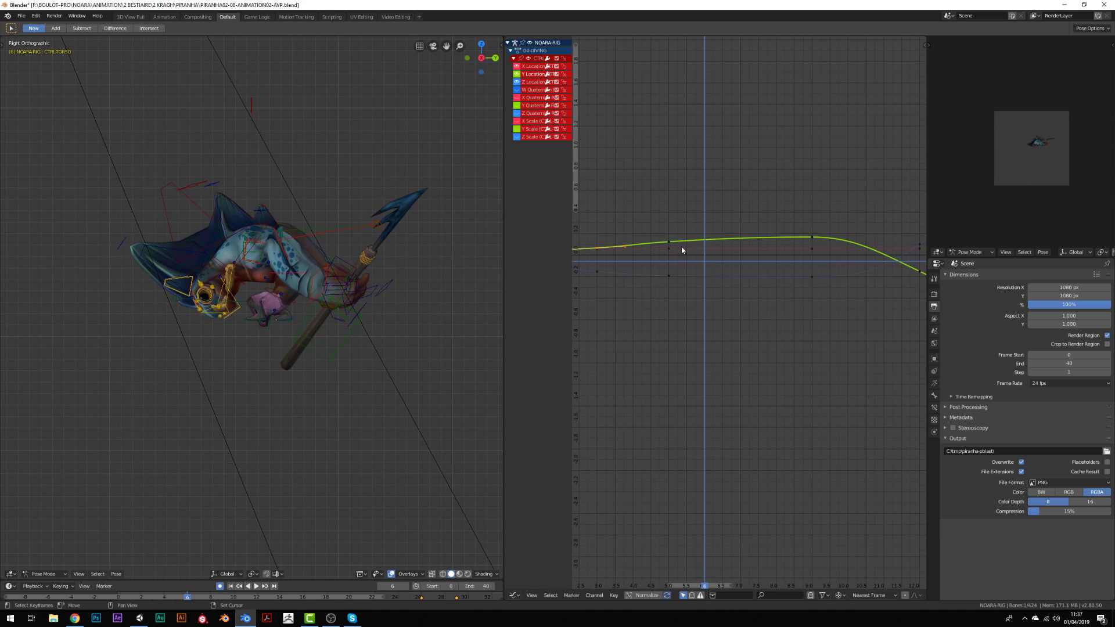
pyautogui.press('space')
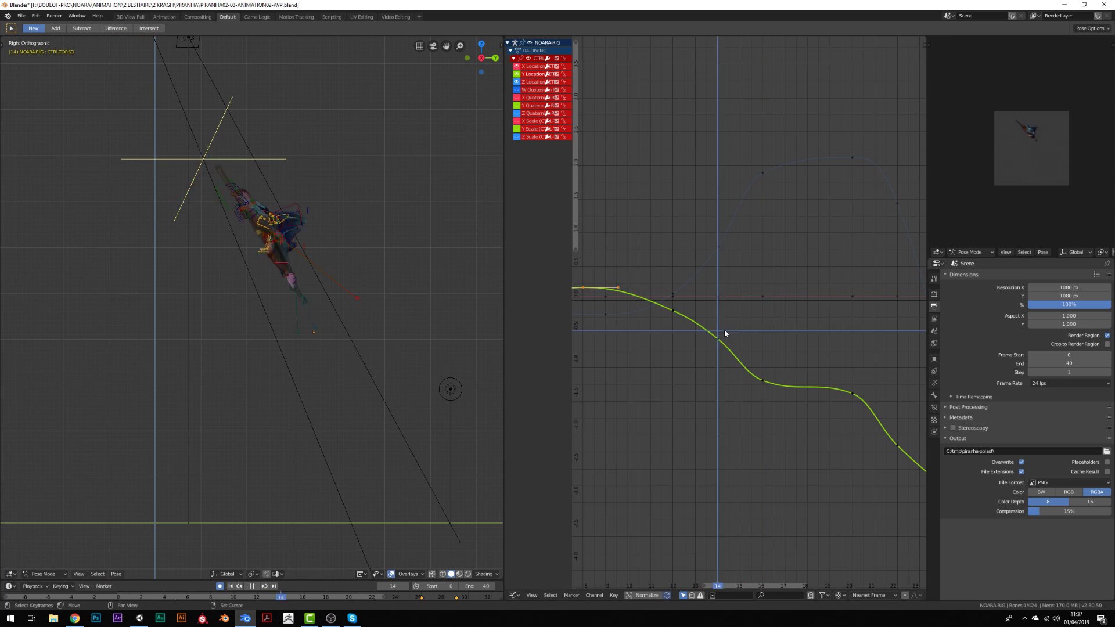
pyautogui.press('space')
# - Reshape the torso's Y location curve between frames 12 and 17 into a steadier descent
pyautogui.moveTo(763, 381); pyautogui.dragTo(760, 373)
pyautogui.click(719, 339)
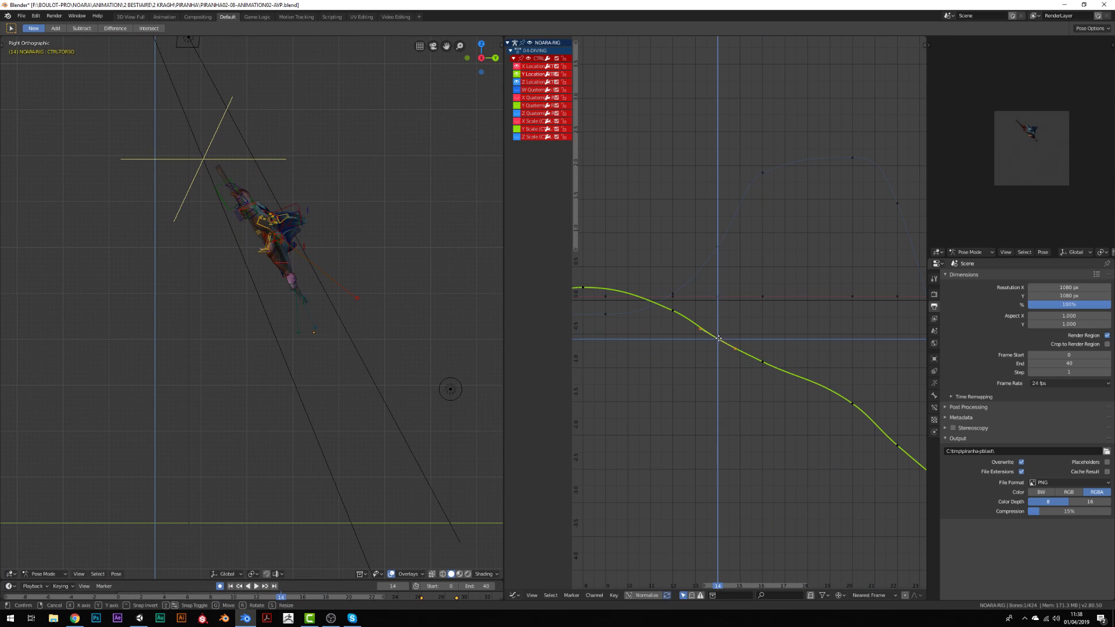
pyautogui.click(677, 310)
pyautogui.press('space')
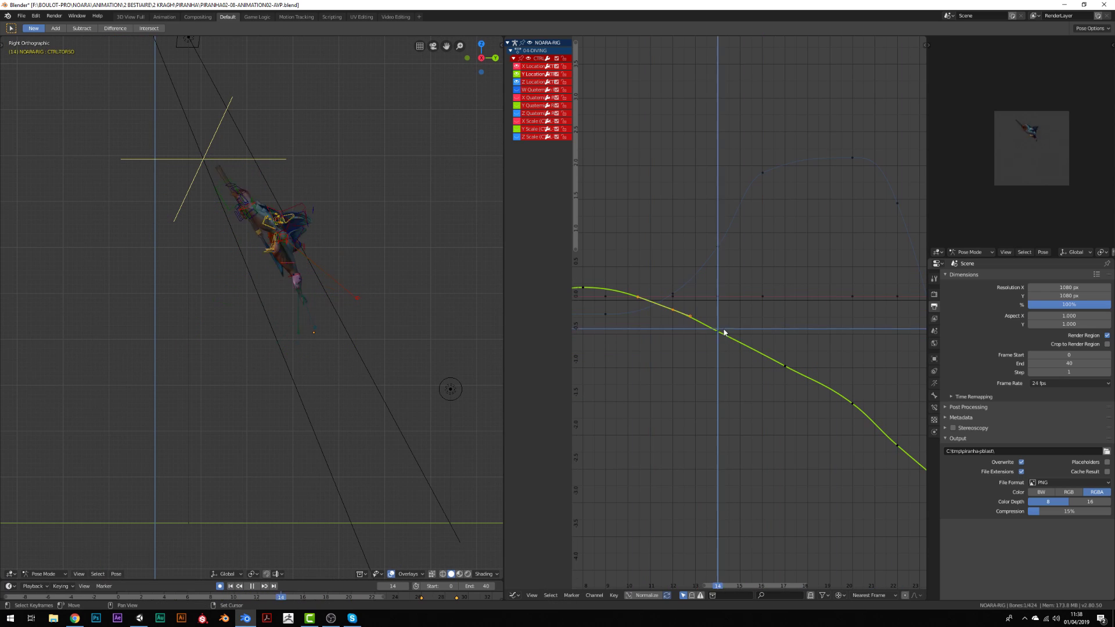
# - Smooth the remaining descent of the torso's Y location curve through frame 29, scrubbing to check the dive
pyautogui.moveTo(832, 345); pyautogui.dragTo(759, 335, button='middle')
pyautogui.press('Home')
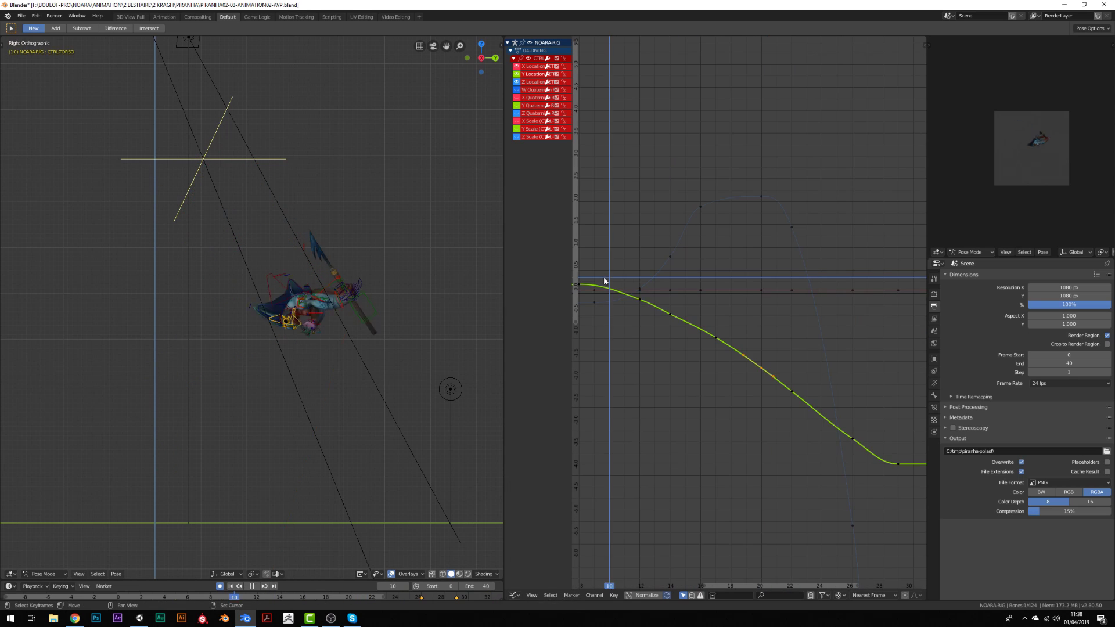
pyautogui.press('Escape')
pyautogui.scroll(2, 808, 331)
pyautogui.press('g')
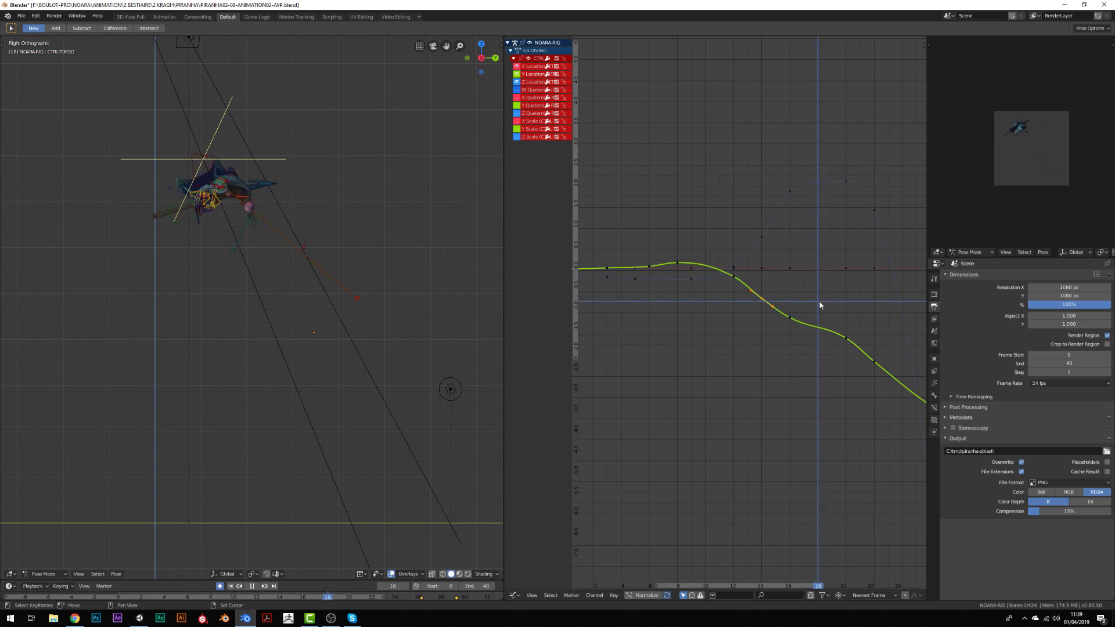
pyautogui.moveTo(820, 305); pyautogui.dragTo(712, 313, button='middle')
pyautogui.scroll(-2, 747, 349)
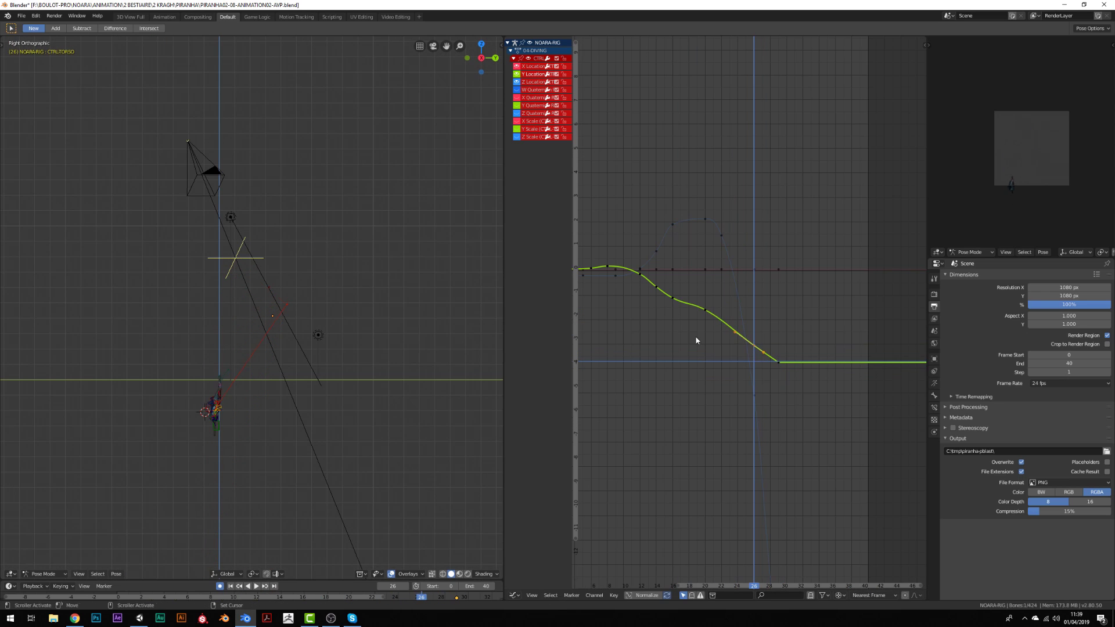
pyautogui.moveTo(705, 334); pyautogui.dragTo(721, 362)
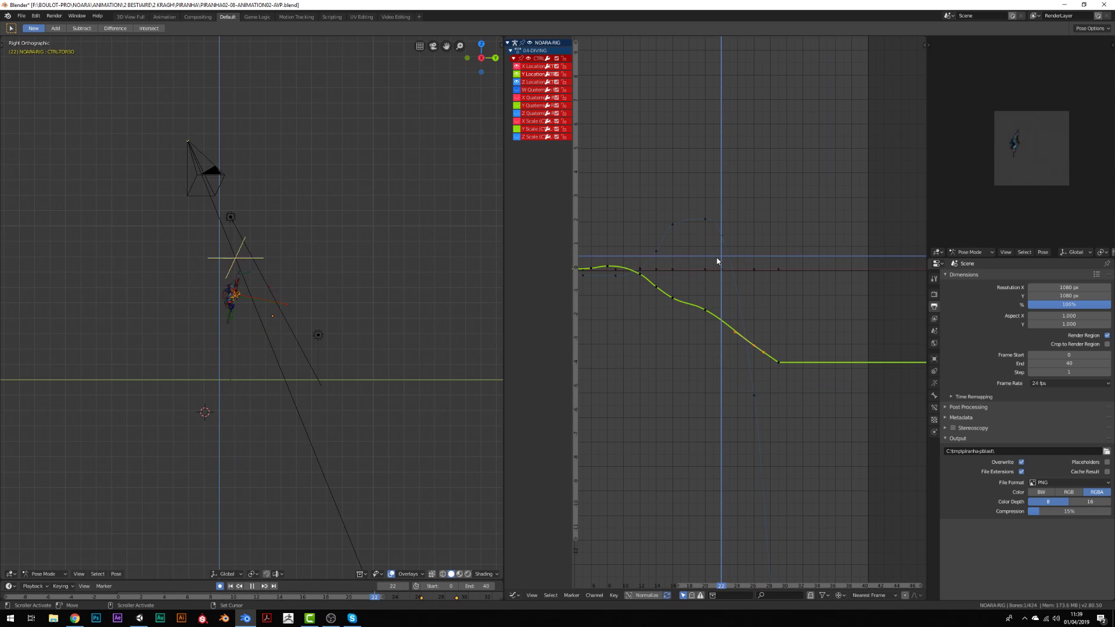
# - Round off the peak of the torso's Z location curve between frames 16 and 22
pyautogui.press('KP_Decimal')
pyautogui.scroll(6, 264, 314)
pyautogui.click(787, 286)
pyautogui.click(814, 311)
pyautogui.click(783, 298)
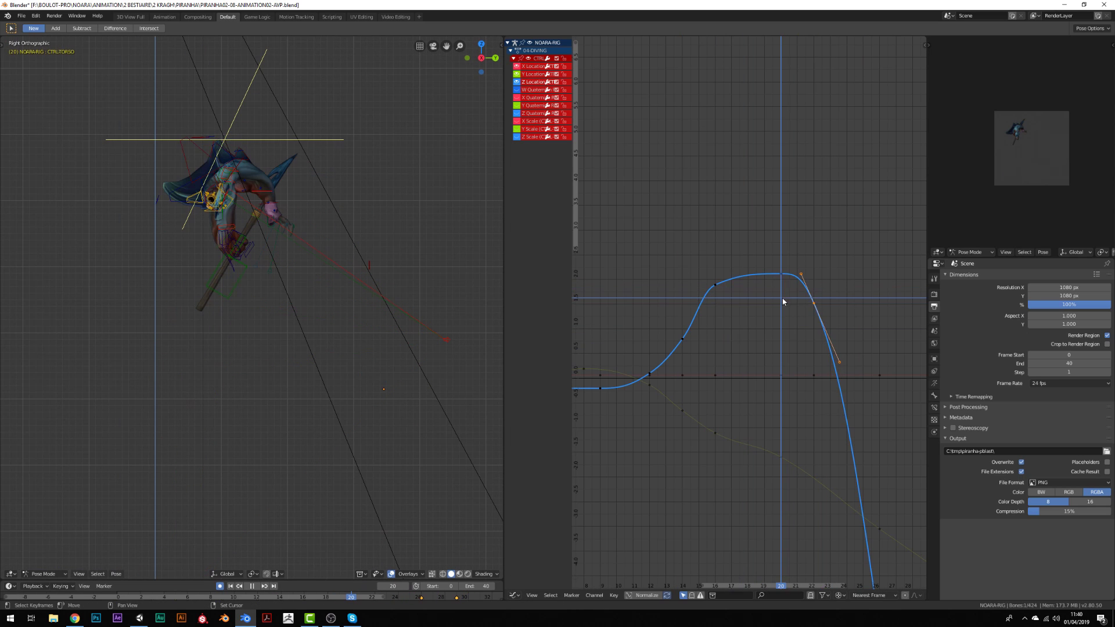
pyautogui.moveTo(715, 302); pyautogui.dragTo(668, 348)
pyautogui.hotkey('alt', 'h')
pyautogui.press('Home')
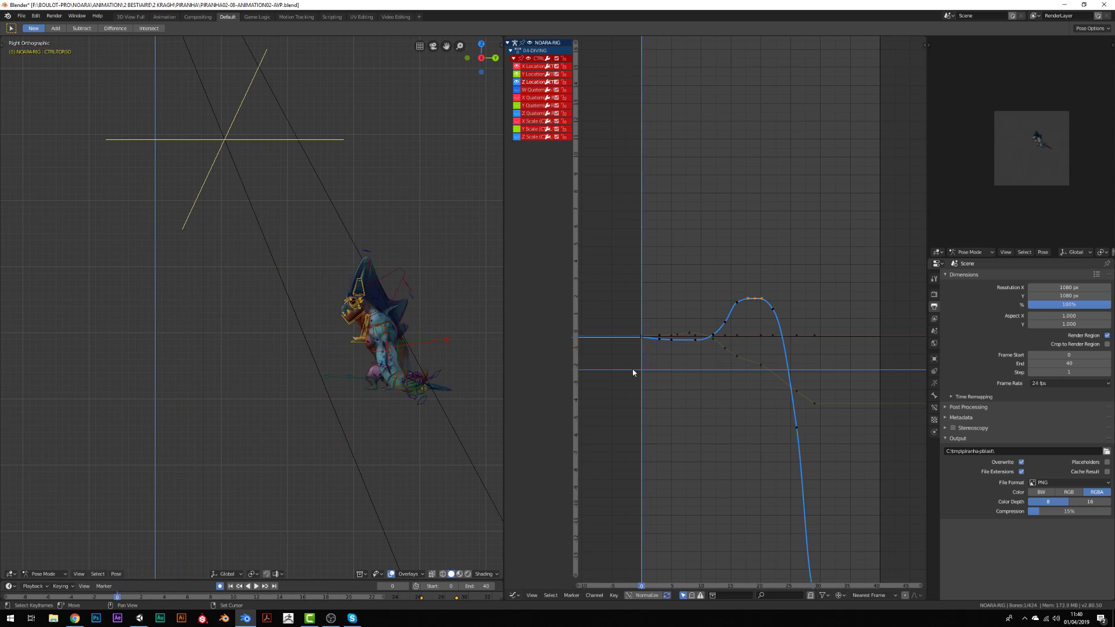
# - Play back the action, isolate the torso's X quaternion rotation curve and shift its frame-20 key to frame 19
pyautogui.press('space')
pyautogui.keyDown('ctrl'); pyautogui.moveTo(639, 372); pyautogui.dragTo(688, 324, button='middle'); pyautogui.keyUp('ctrl')
pyautogui.press('space')
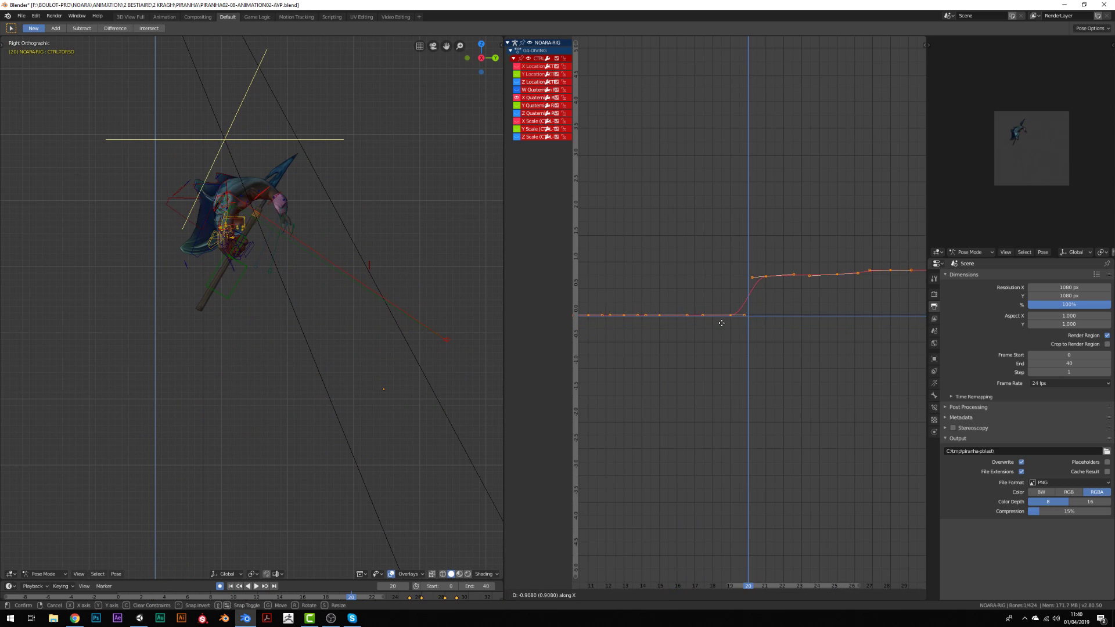
pyautogui.click(748, 316)
pyautogui.press('g')
pyautogui.click(710, 318)
pyautogui.press('space')
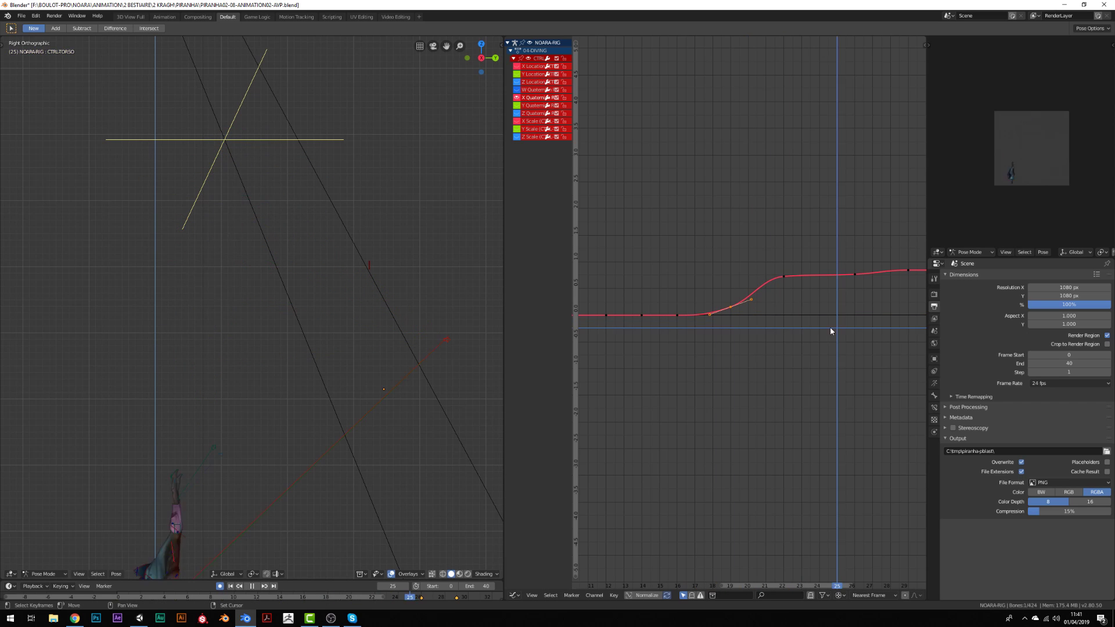
# - Refine the easing of the torso's X quaternion rotation around frame 19 and replay the action
pyautogui.rightClick(739, 290)
pyautogui.click(740, 301)
pyautogui.press('Home')
pyautogui.press('space')
pyautogui.hotkey('shift', 'Left')
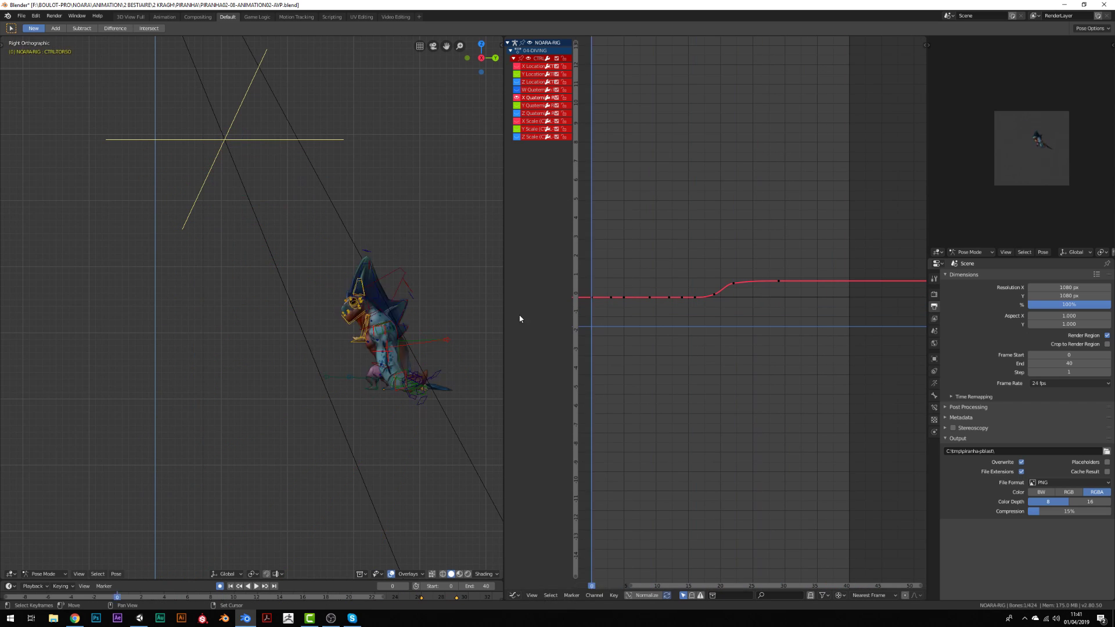
# - Compare the hips and foot IK curves by scrubbing the take-off, and isolate the hips' location curves
pyautogui.moveTo(607, 319); pyautogui.dragTo(685, 334, button='right')
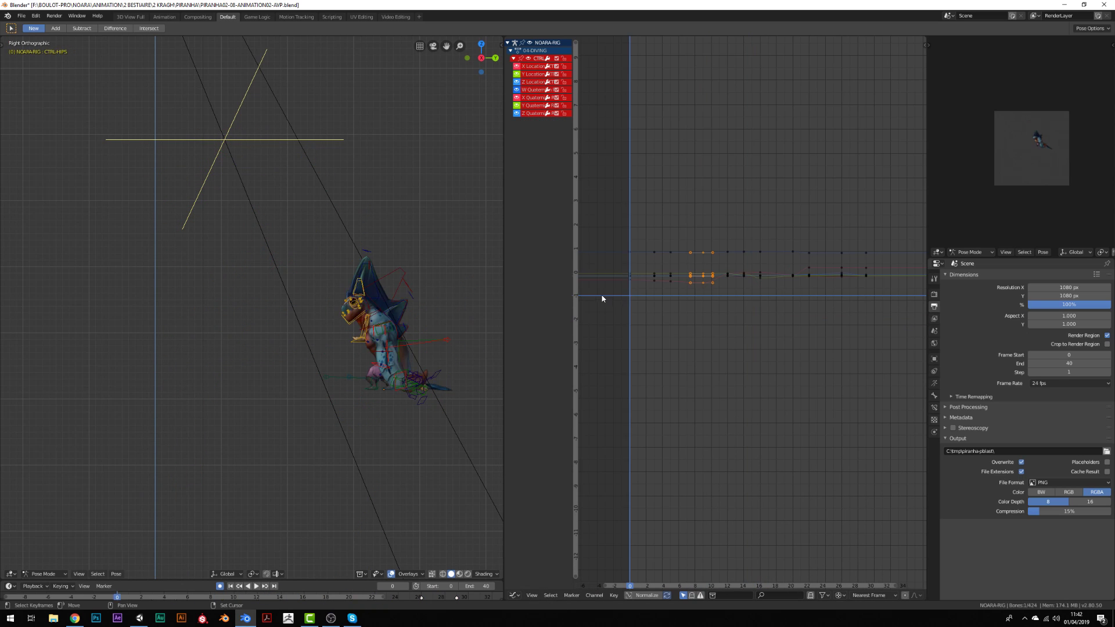
pyautogui.moveTo(602, 299); pyautogui.dragTo(731, 317, button='right')
pyautogui.scroll(3, 731, 317)
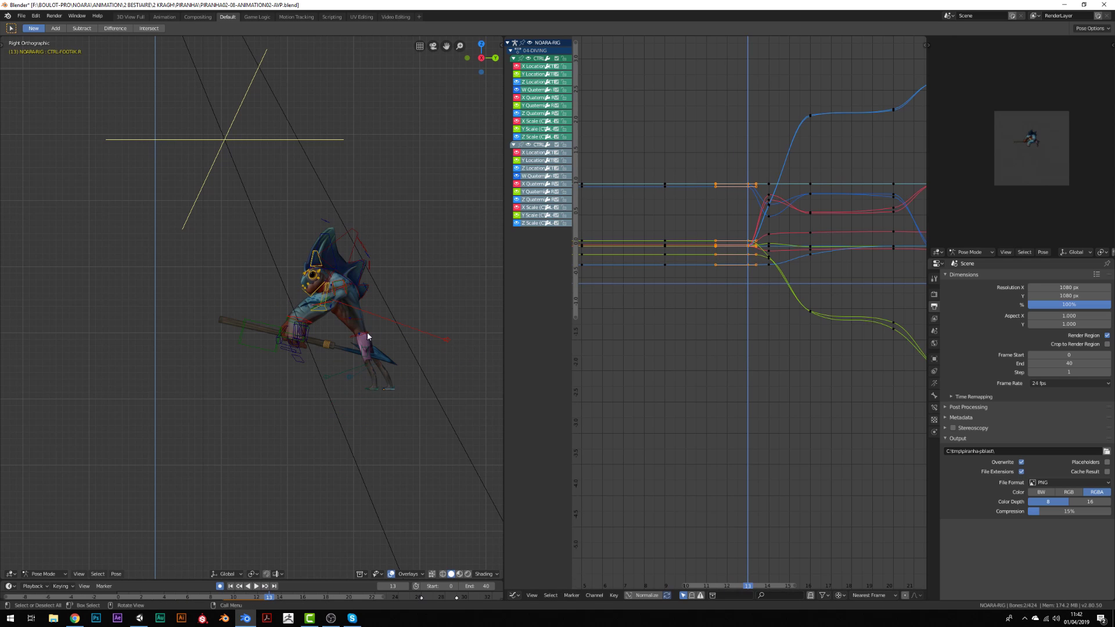
pyautogui.click(517, 108)
pyautogui.moveTo(710, 206); pyautogui.dragTo(783, 165, button='right')
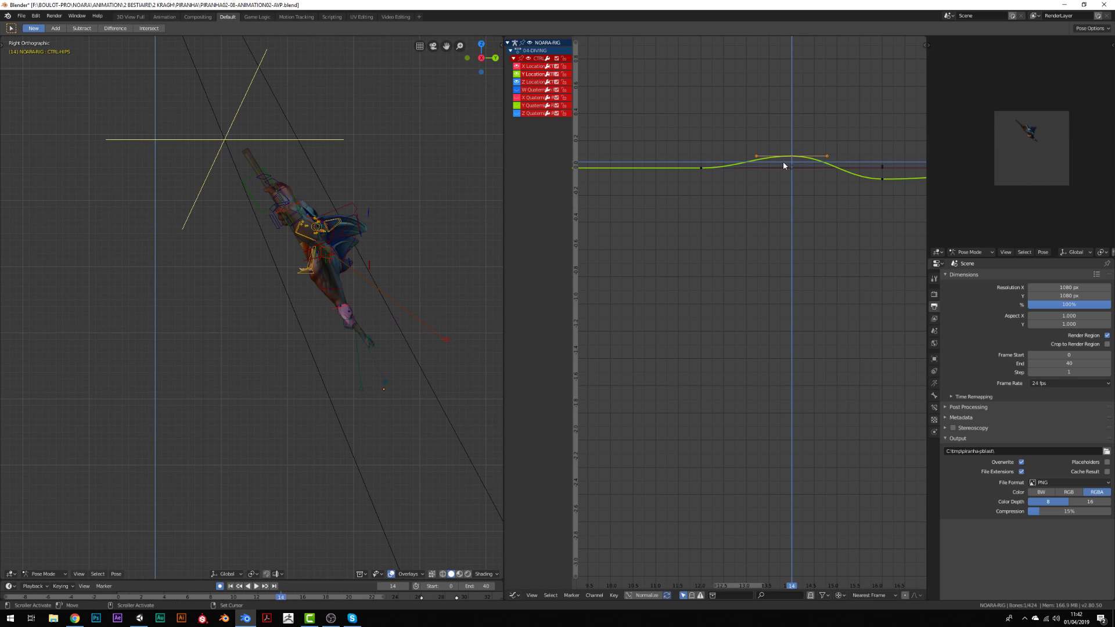
# - Shift the hips' take-off location keys from frame 14 to frame 13 and scrub the result
pyautogui.press('Escape')
pyautogui.moveTo(740, 206); pyautogui.dragTo(821, 224)
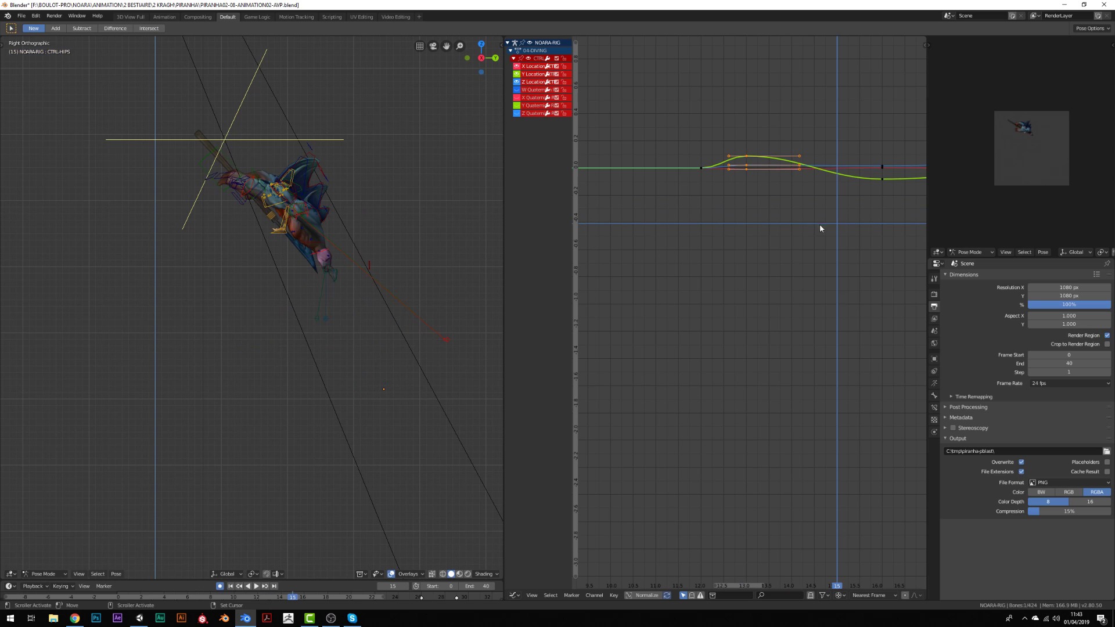
pyautogui.moveTo(763, 185); pyautogui.dragTo(717, 313)
# - Raise the hips' Z location at frame 25 and adjust the hips' location key at frame 20
pyautogui.press('g')
pyautogui.click(785, 228)
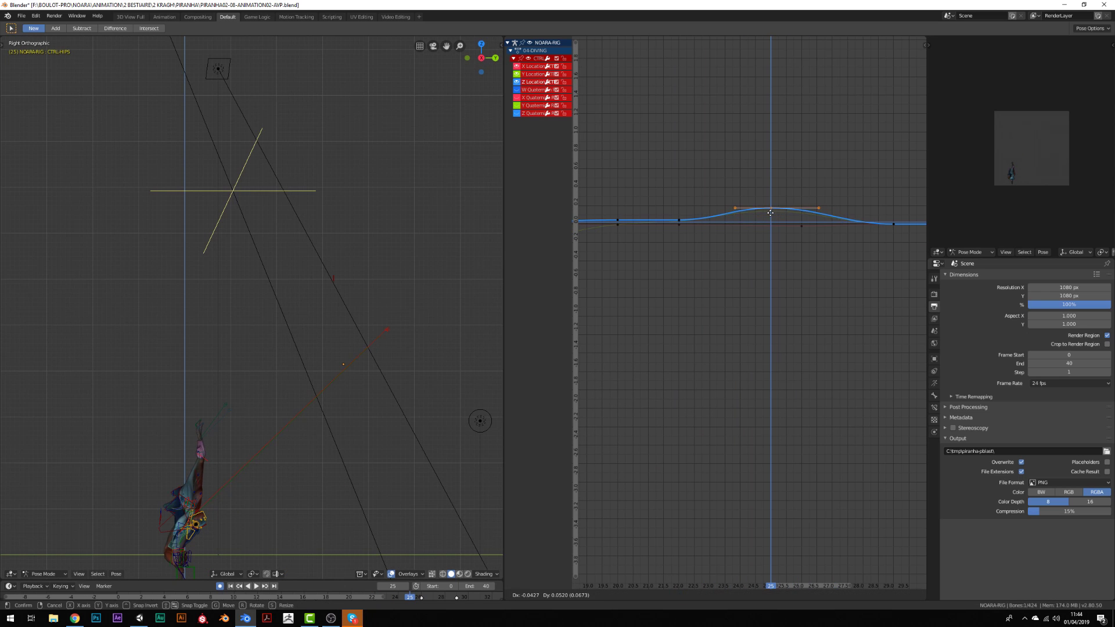
pyautogui.click(771, 213)
pyautogui.moveTo(771, 214); pyautogui.dragTo(709, 228)
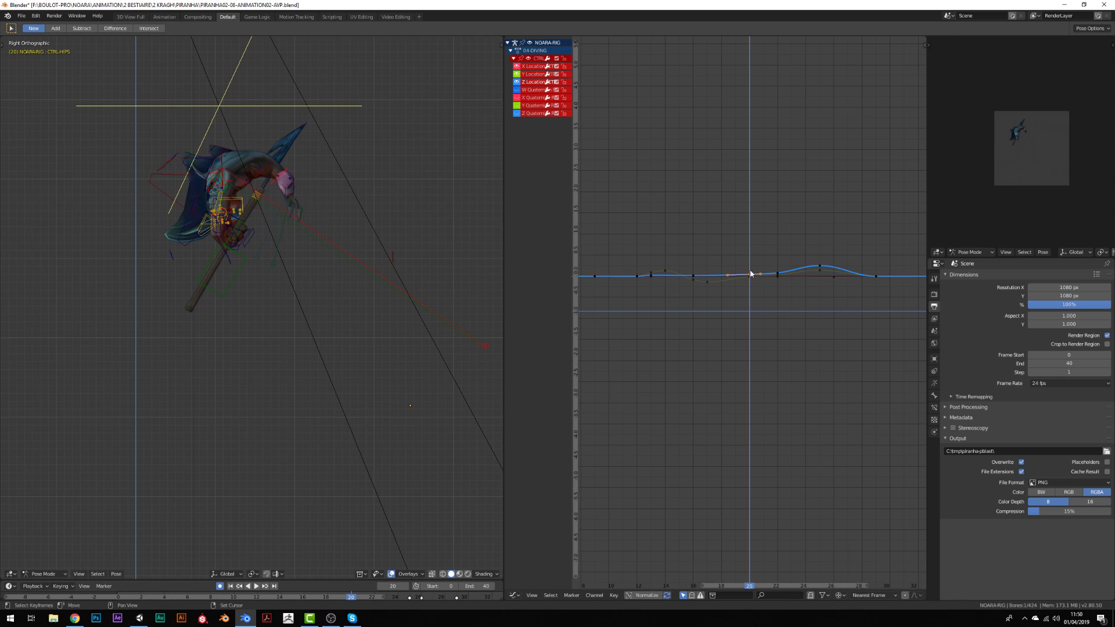
pyautogui.click(750, 277)
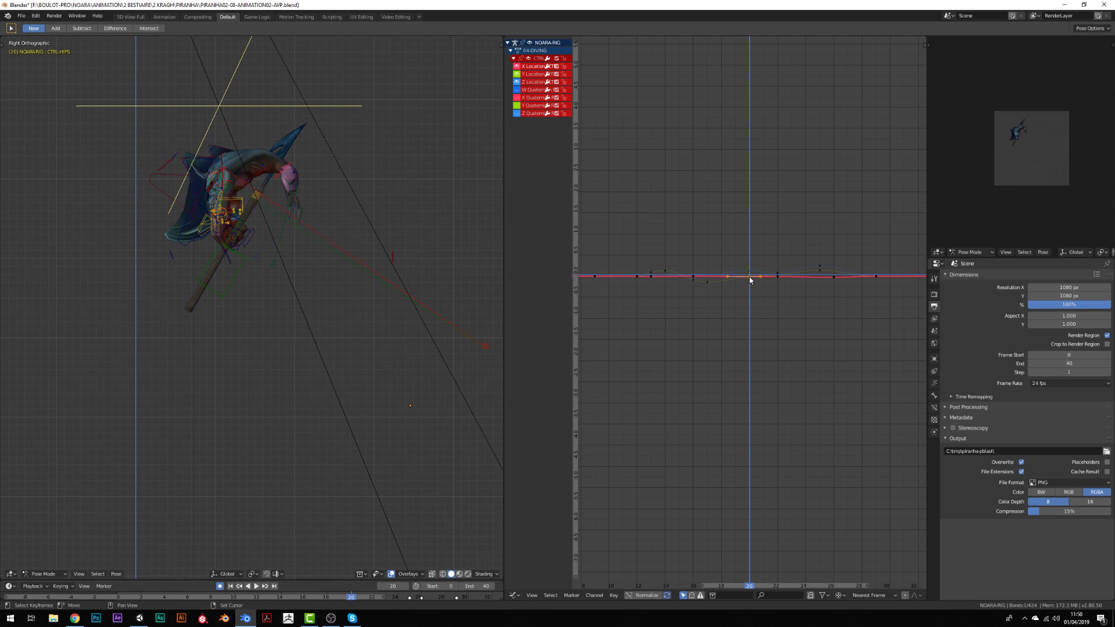
pyautogui.press('Right')
pyautogui.click(231, 189)
pyautogui.press('g')
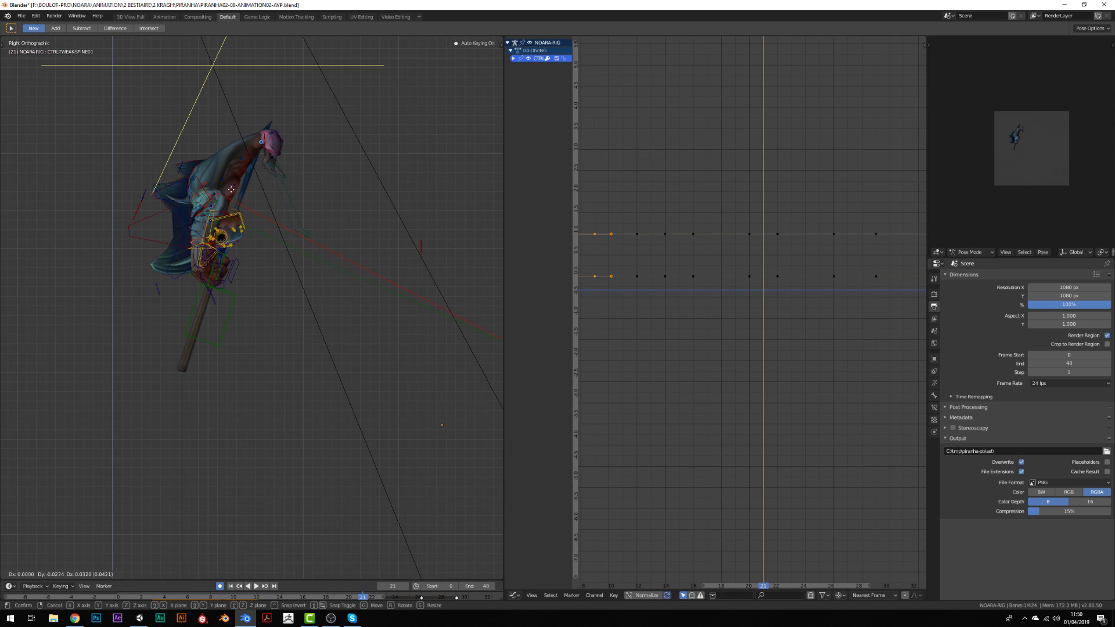
pyautogui.press('Escape')
pyautogui.hotkey('ctrl', 'z')
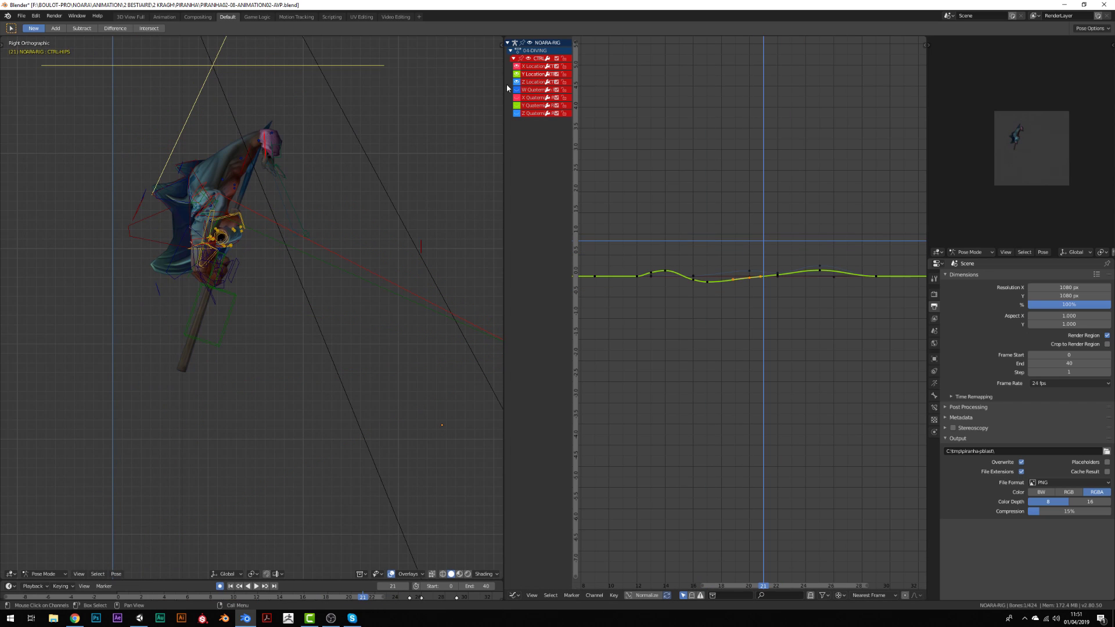
# - Isolate the hips' rotation curves and move the X quaternion key at frame 22 to frame 23
pyautogui.press('Home')
pyautogui.press('Right')
pyautogui.press('Right')
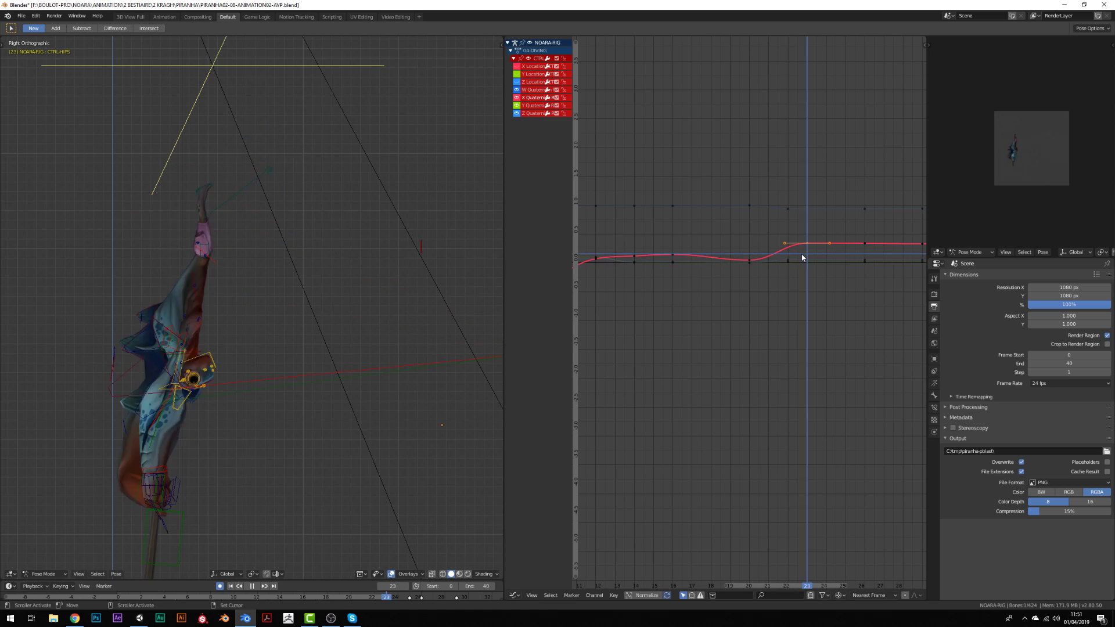
pyautogui.press('Right')
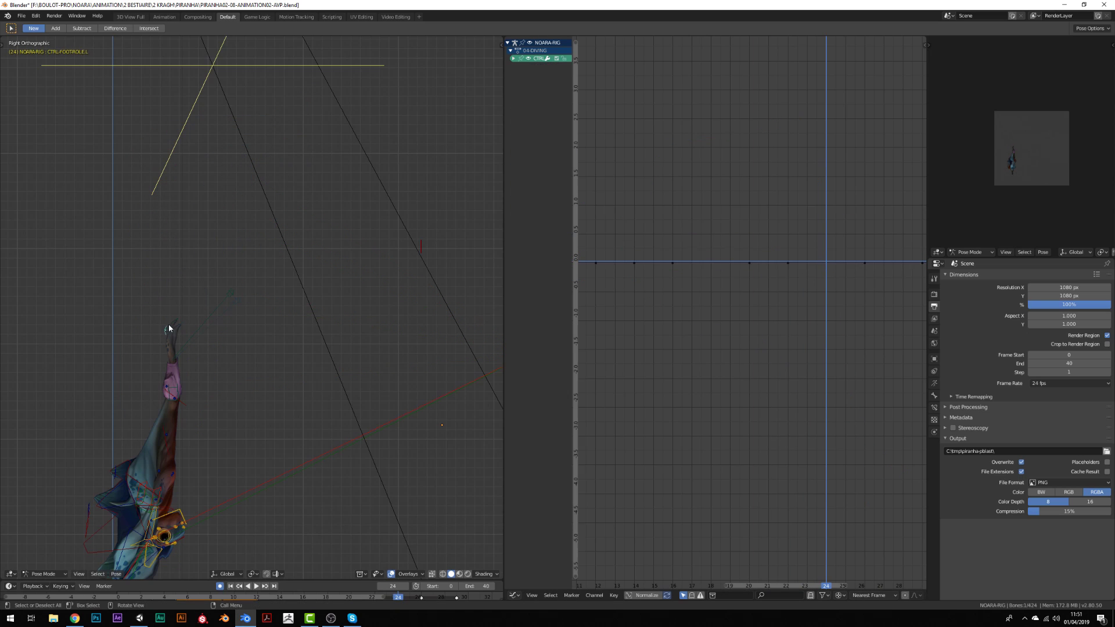
# - Reposition both foot IK controls at frame 24 so the legs trail behind the diving body
pyautogui.click(169, 326)
pyautogui.press('g')
pyautogui.press('Return')
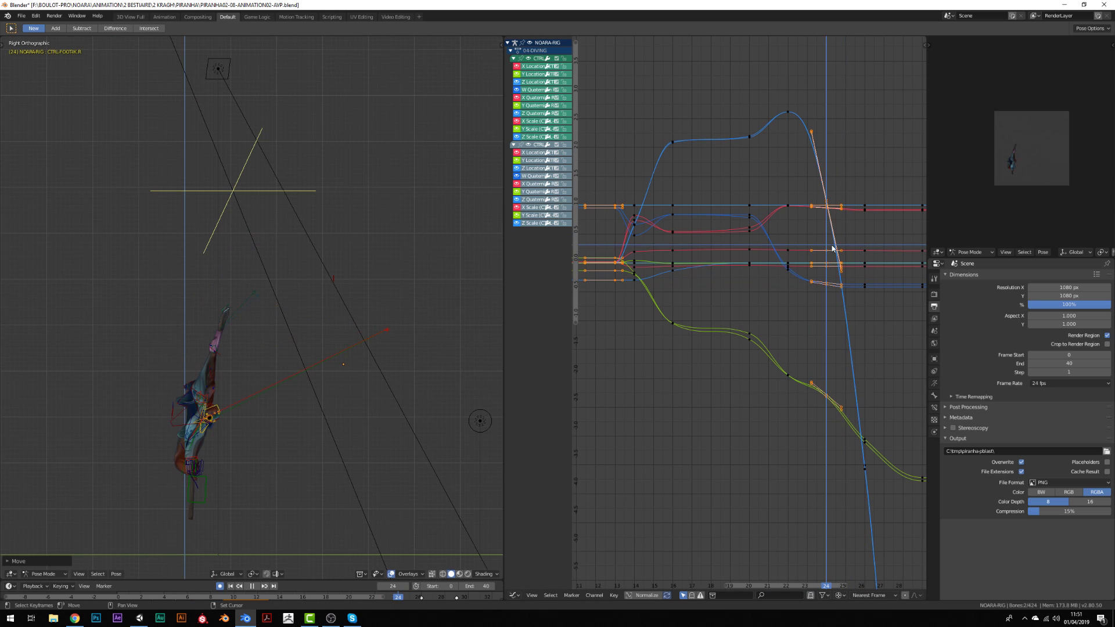
pyautogui.click(310, 388)
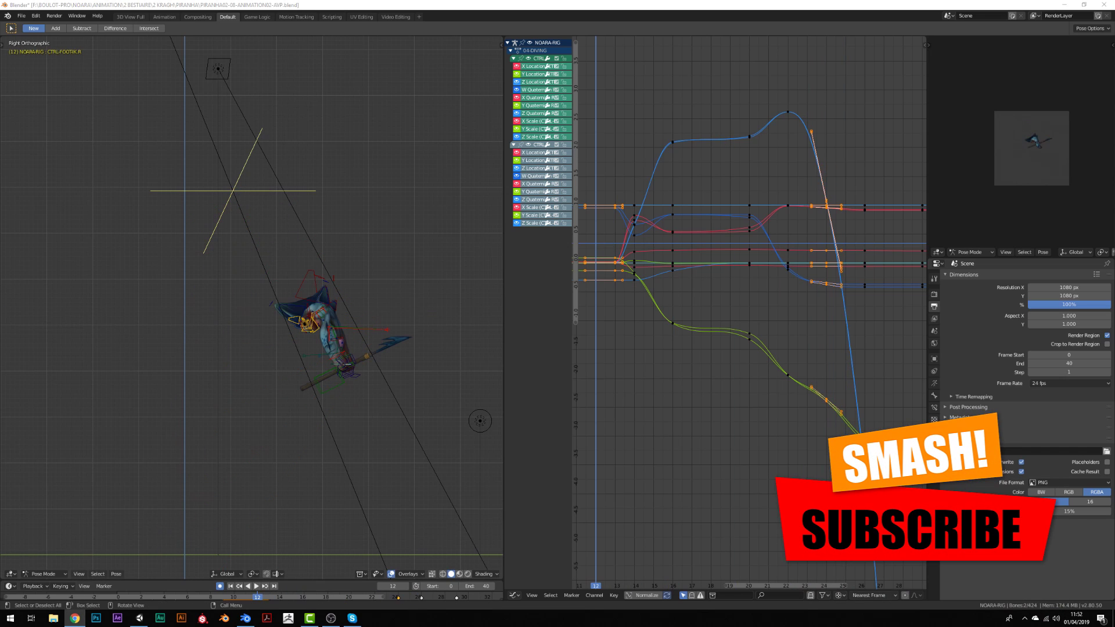
# - Examine the legs and foot controls at frame 12 up close in side view, with the left foot IK control selected
pyautogui.click(423, 378)
pyautogui.scroll(5, 423, 378)
pyautogui.moveTo(423, 378); pyautogui.dragTo(414, 313, button='middle')
pyautogui.press('space')
pyautogui.press('KP_3')
pyautogui.scroll(-5, 333, 207)
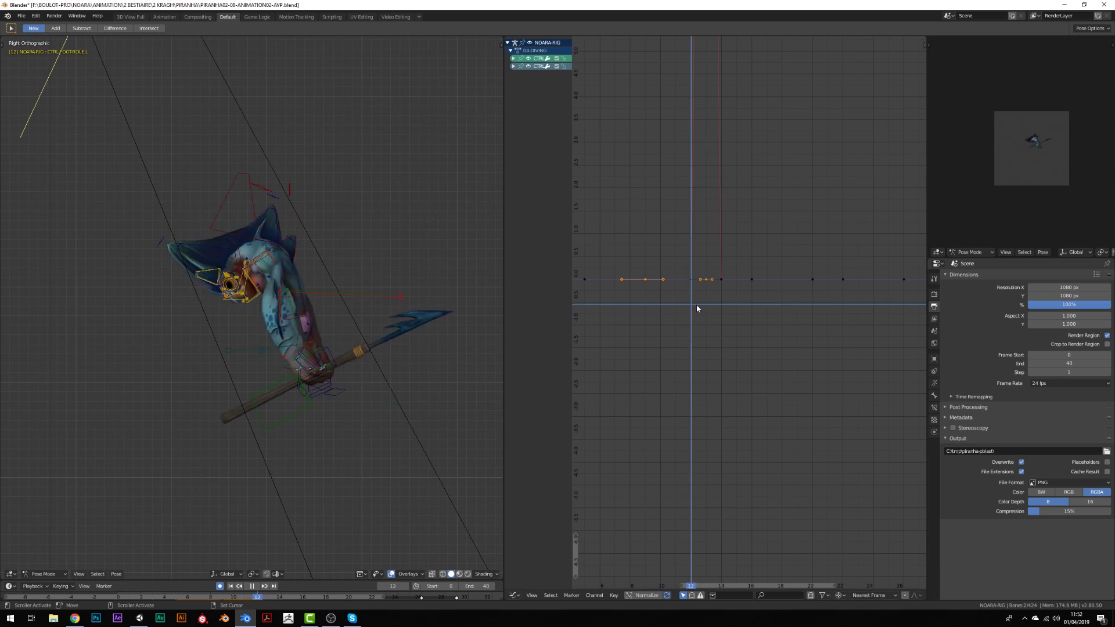
pyautogui.press('space')
pyautogui.scroll(5, 364, 314)
pyautogui.rightClick(364, 313)
pyautogui.click(364, 313)
pyautogui.press('ctrl+KP_1')
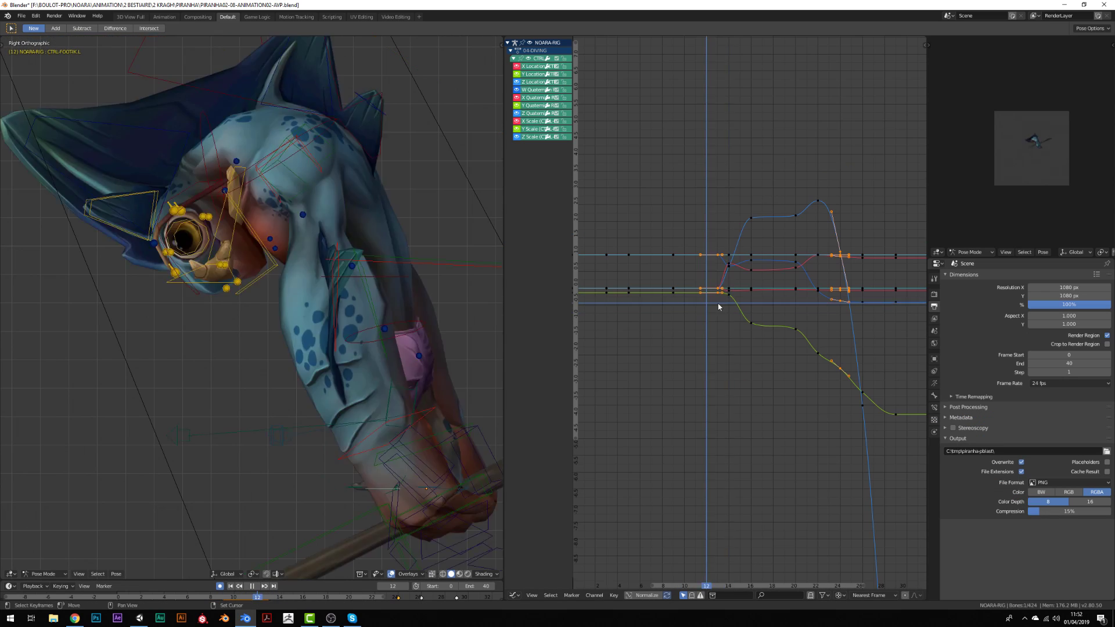
# - Step through the take-off frames around frame 14 and inspect the rig's properties control and its curves
pyautogui.scroll(-4, 358, 307)
pyautogui.scroll(5, 358, 308)
pyautogui.press('Right')
pyautogui.press('Right')
pyautogui.press('Right')
pyautogui.press('Right')
pyautogui.moveTo(361, 304); pyautogui.dragTo(308, 392, button='middle')
pyautogui.click(308, 392)
pyautogui.press('n')
pyautogui.press('n')
pyautogui.press('KP_3')
pyautogui.press('space')
pyautogui.press('Home')
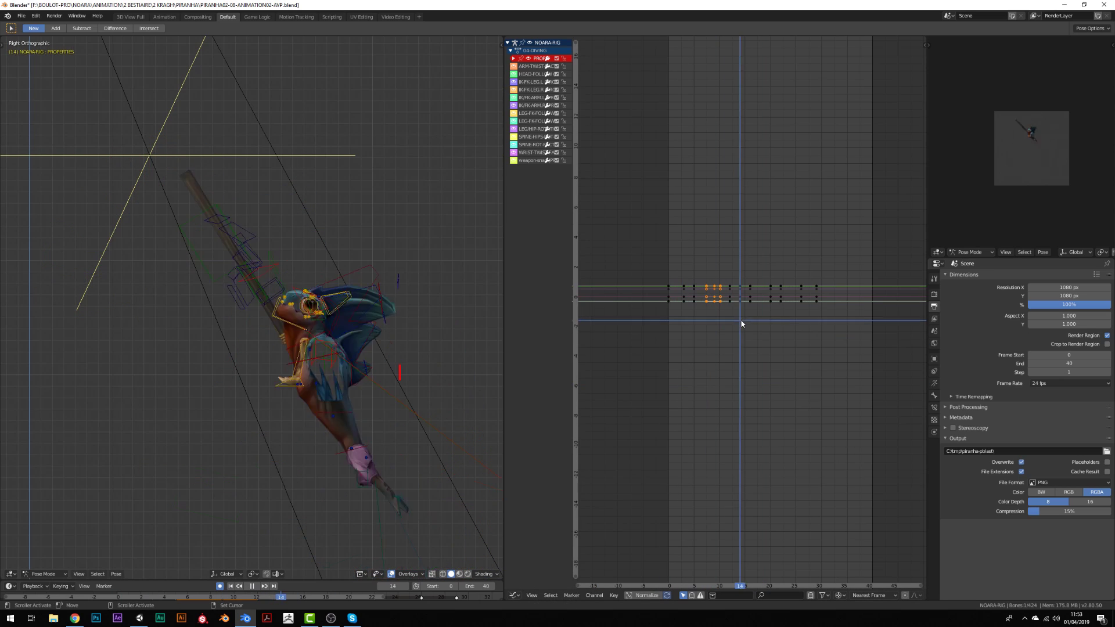
# - Examine the location curves of the foot IK controls around the take-off, from frame 14 to frame 16
pyautogui.press('space')
pyautogui.click(249, 253)
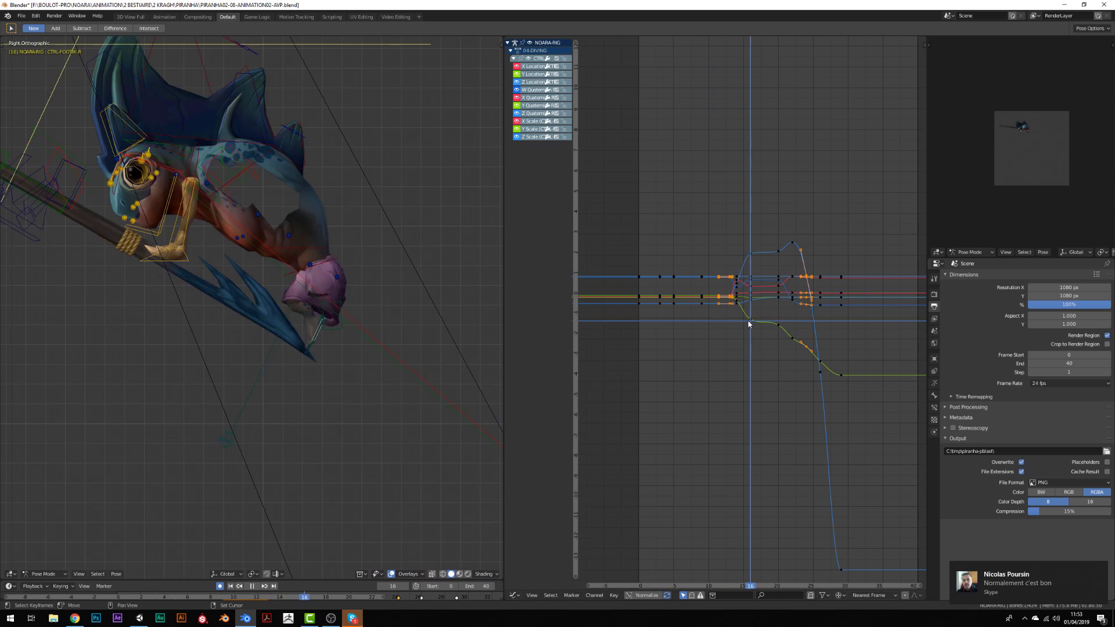
pyautogui.scroll(6, 630, 331)
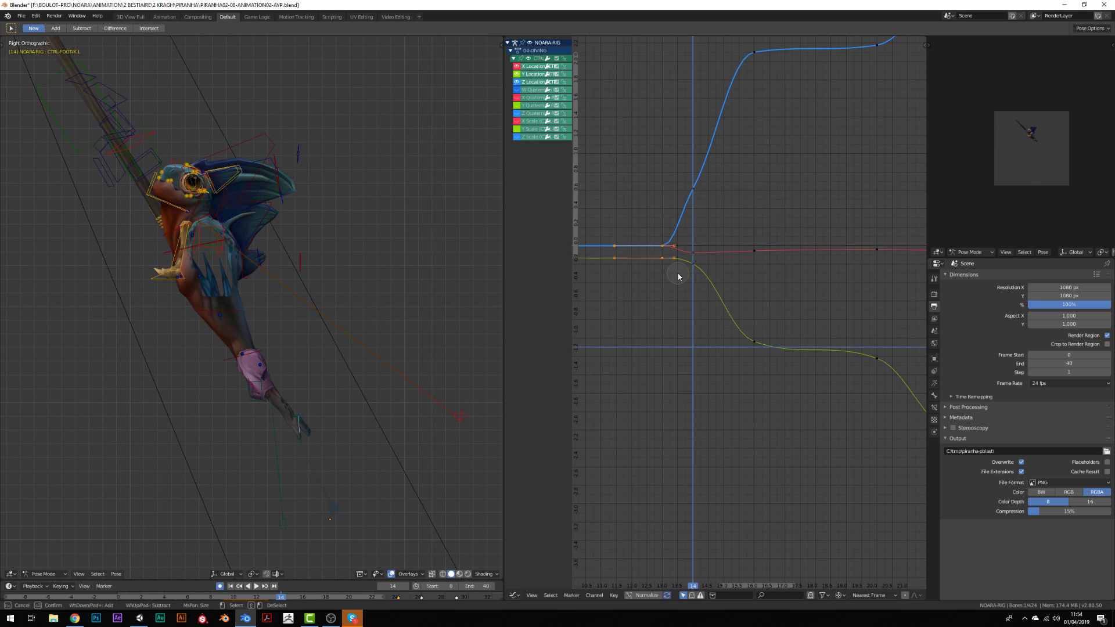
pyautogui.keyDown('shift'); pyautogui.scroll(5, 685, 227); pyautogui.keyUp('shift')
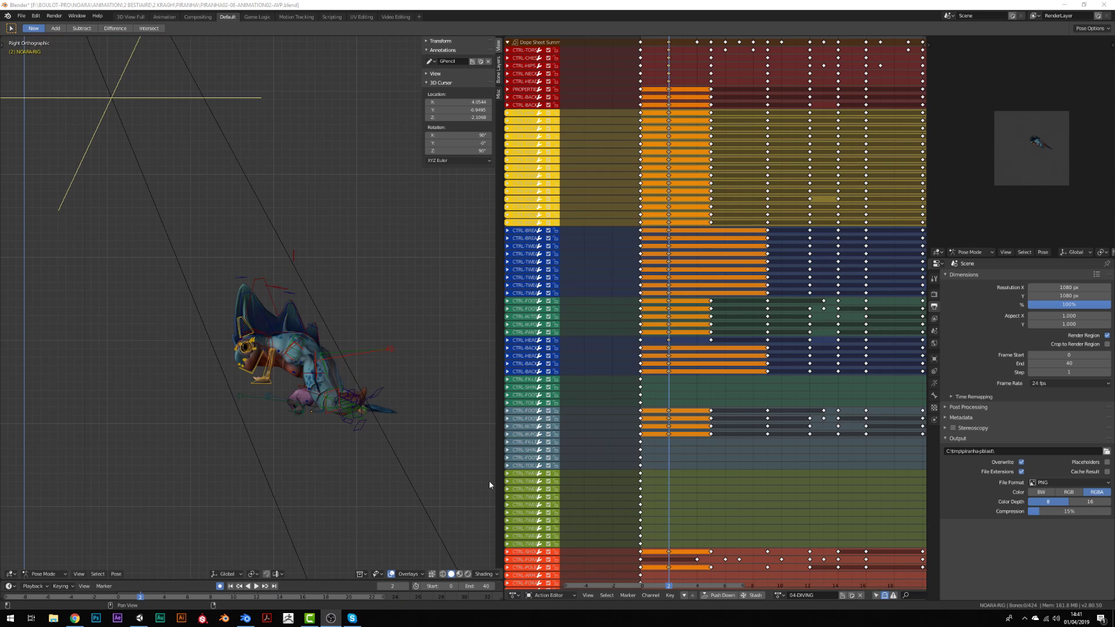
# - Isolate the left foot IK control's Y location curve and smooth it around the key at frame 22
pyautogui.hotkey('ctrl', 'z')
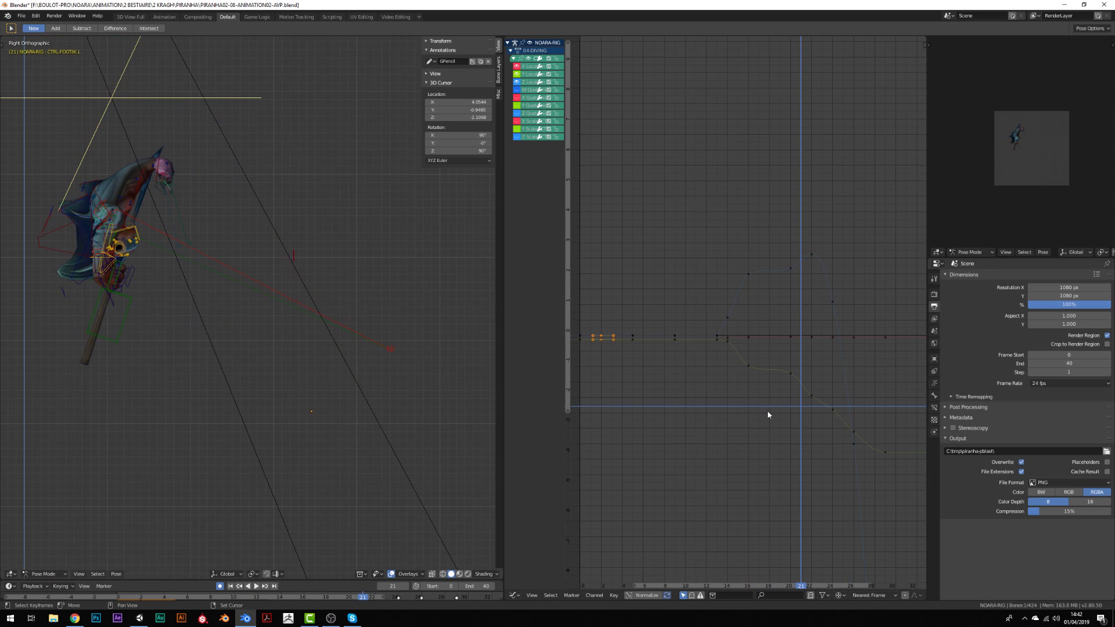
pyautogui.click(740, 418)
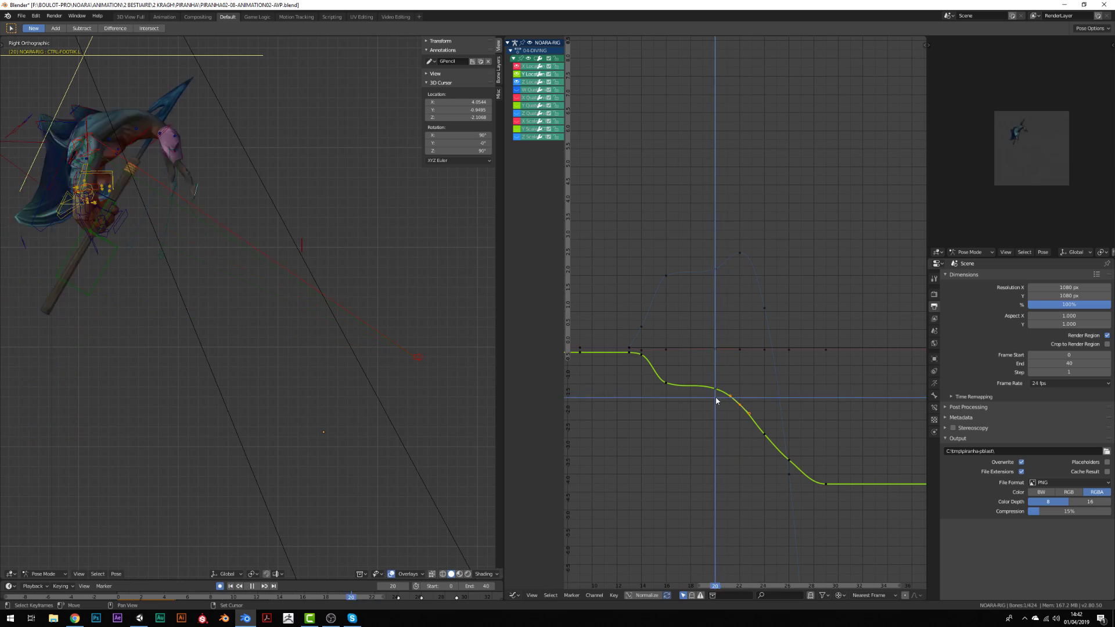
pyautogui.press('space')
pyautogui.press('space')
pyautogui.scroll(-2, 712, 419)
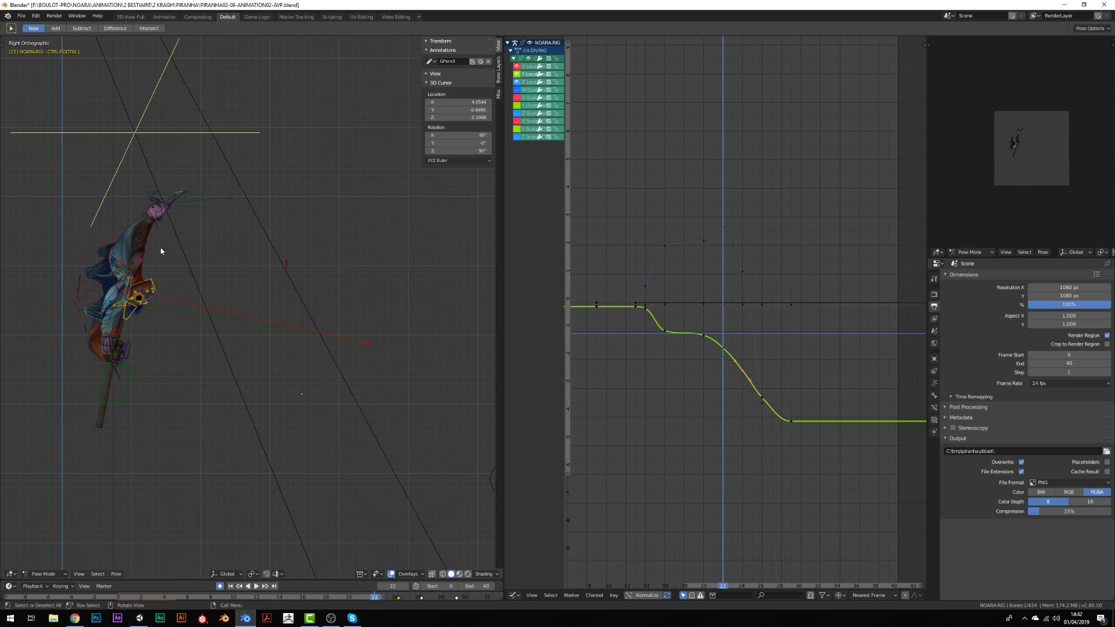
# - View the character from its left side and raise the right foot IK control's Y location key at frame 16
pyautogui.click(161, 251)
pyautogui.press('ctrl+KP_3')
pyautogui.press('KP_Decimal')
pyautogui.press('space')
pyautogui.press('Home')
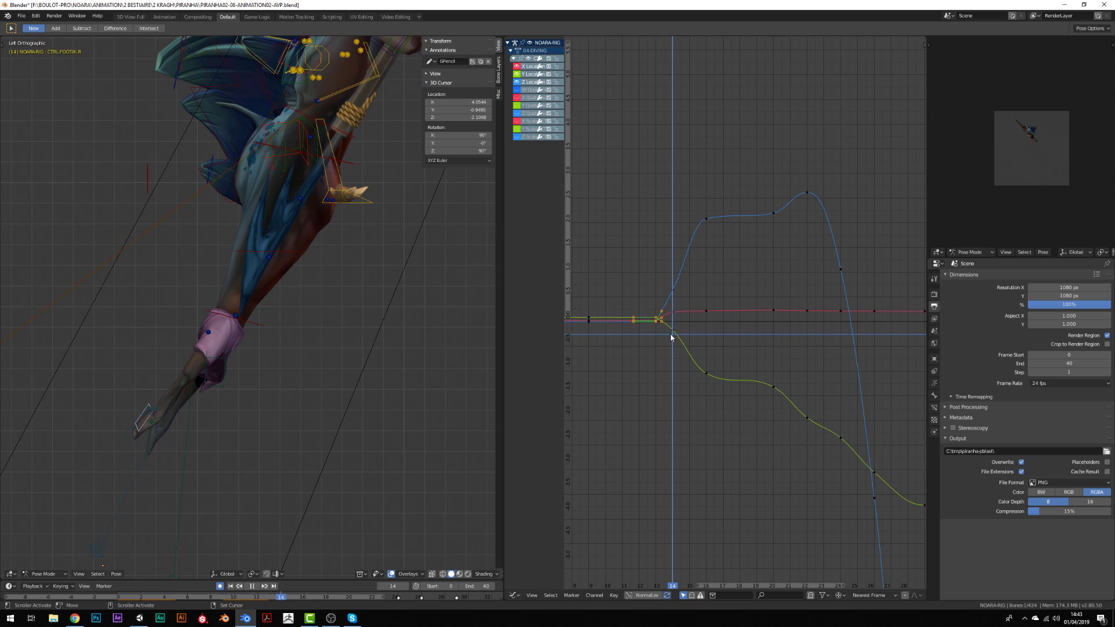
pyautogui.click(710, 231)
pyautogui.click(705, 357)
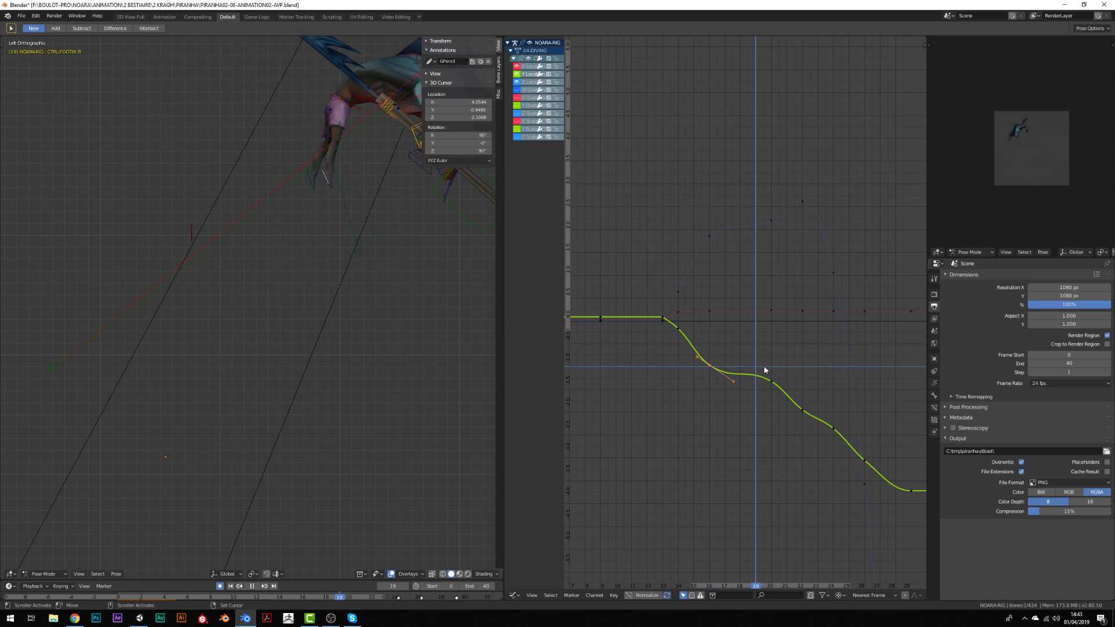
# - Raise the right foot IK control's Y location key at frame 22 to straighten the curve's descent
pyautogui.click(709, 236)
pyautogui.press('space')
pyautogui.click(803, 410)
pyautogui.press('g')
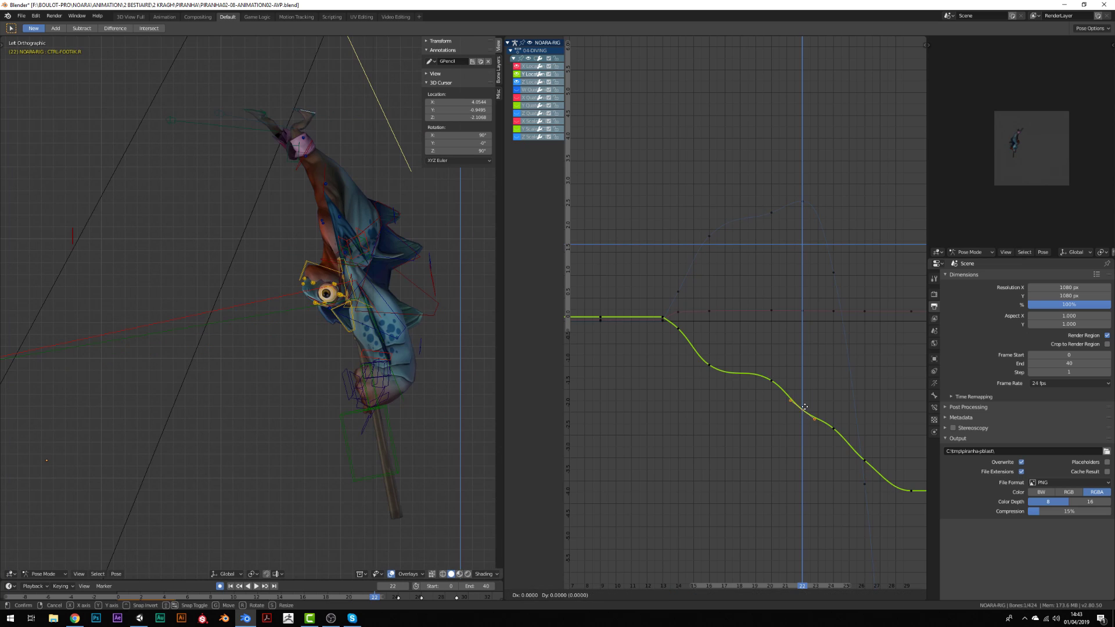
pyautogui.click(804, 400)
# - Raise the right foot IK control's Y location key at frame 20 to round the start of the descent
pyautogui.moveTo(802, 398); pyautogui.dragTo(780, 299, button='right')
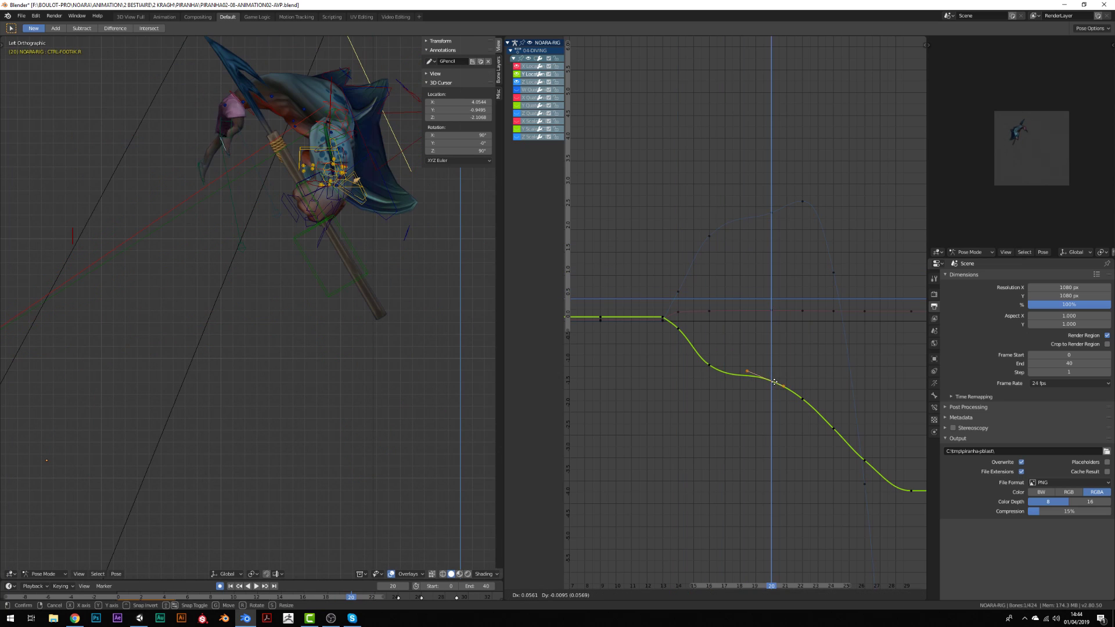
pyautogui.click(774, 382)
pyautogui.moveTo(774, 382); pyautogui.dragTo(821, 406, button='right')
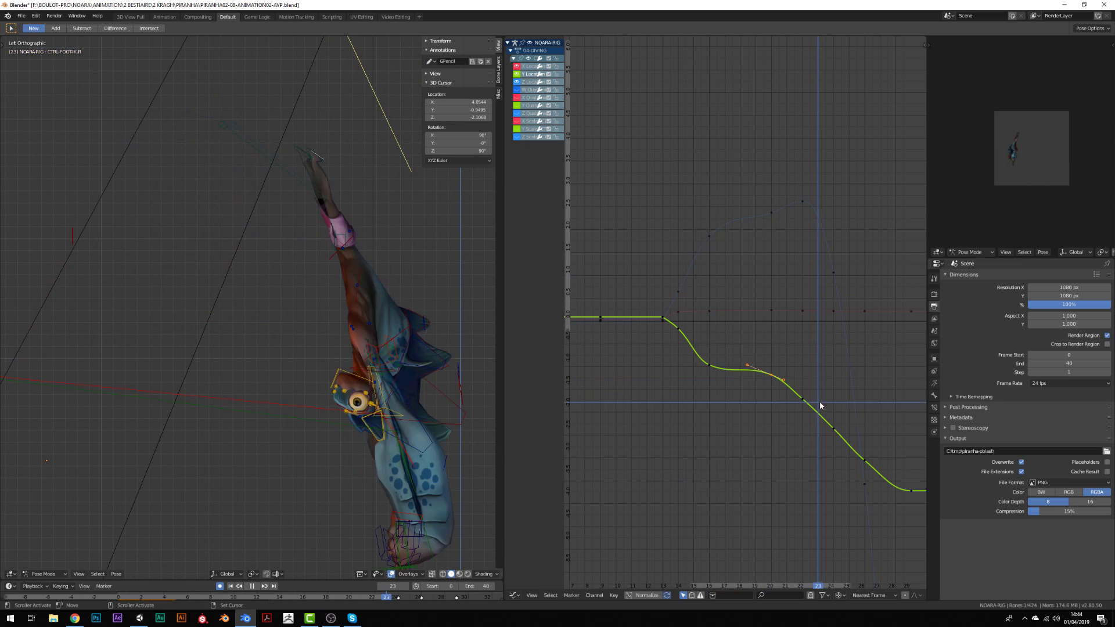
# - Play and scrub the dive while orbiting around the character to check the leg motion through frame 26
pyautogui.scroll(-4, 306, 351)
pyautogui.moveTo(721, 380); pyautogui.dragTo(685, 410, button='right')
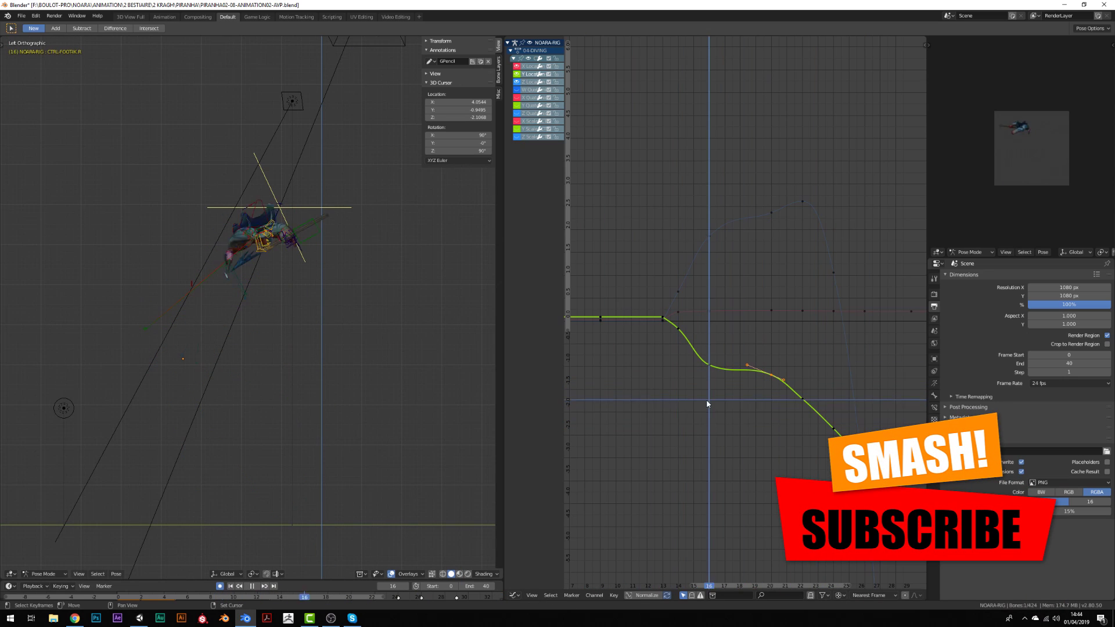
pyautogui.press('space')
pyautogui.moveTo(809, 469); pyautogui.dragTo(835, 409, button='right')
pyautogui.press('space')
pyautogui.moveTo(325, 447); pyautogui.dragTo(204, 450, button='middle')
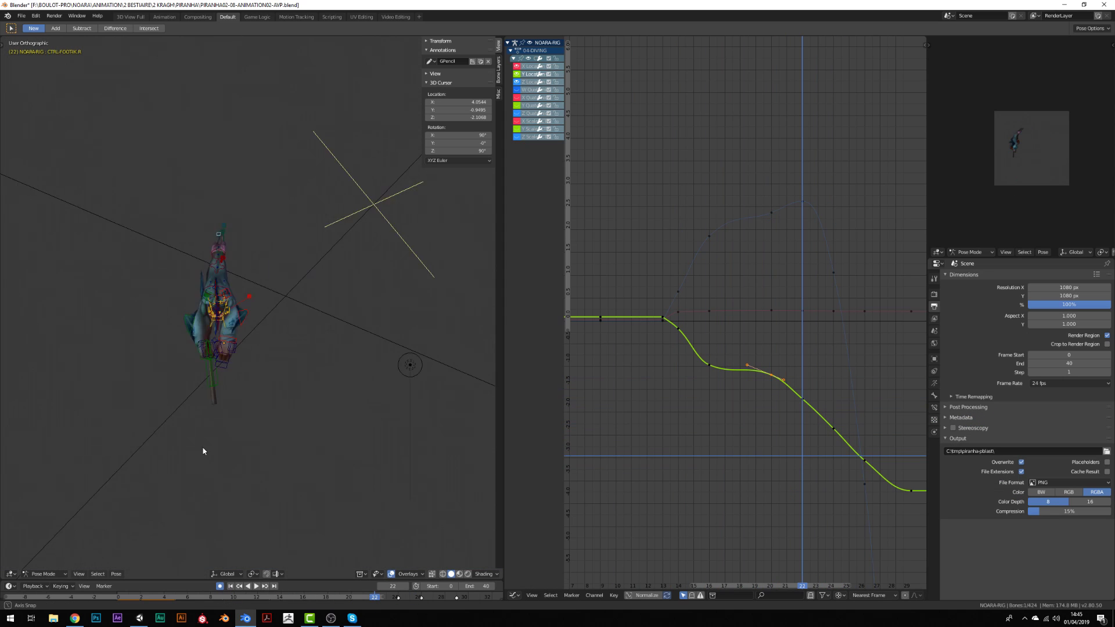
pyautogui.moveTo(286, 441); pyautogui.dragTo(405, 438, button='middle')
pyautogui.scroll(3, 406, 438)
pyautogui.scroll(-2, 655, 375)
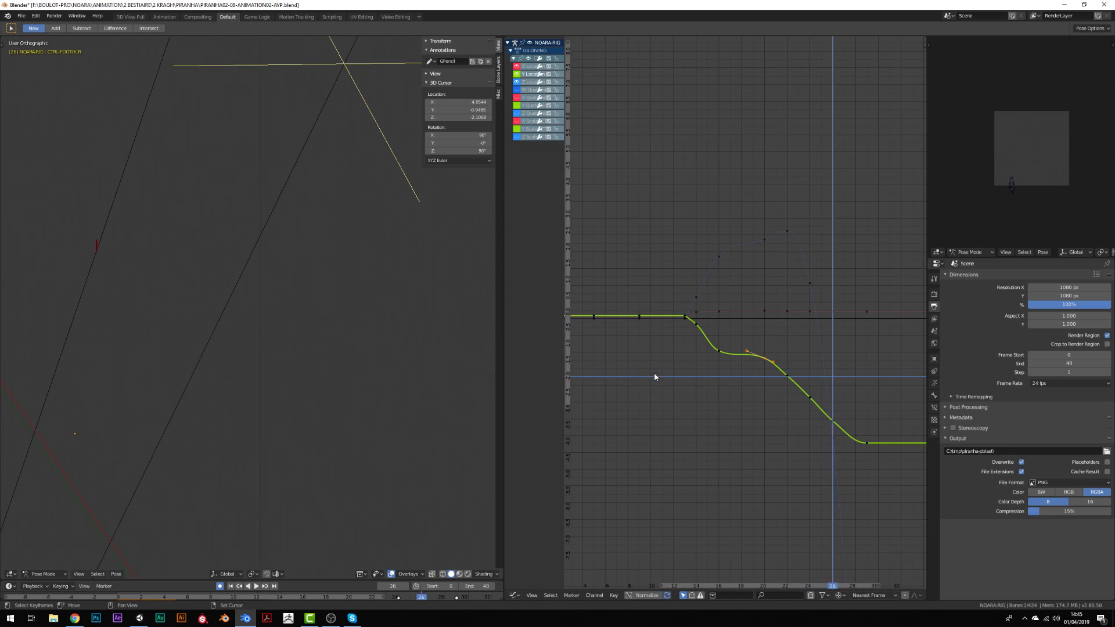
pyautogui.press('space')
pyautogui.scroll(-3, 399, 399)
pyautogui.moveTo(399, 399); pyautogui.dragTo(287, 372, button='middle')
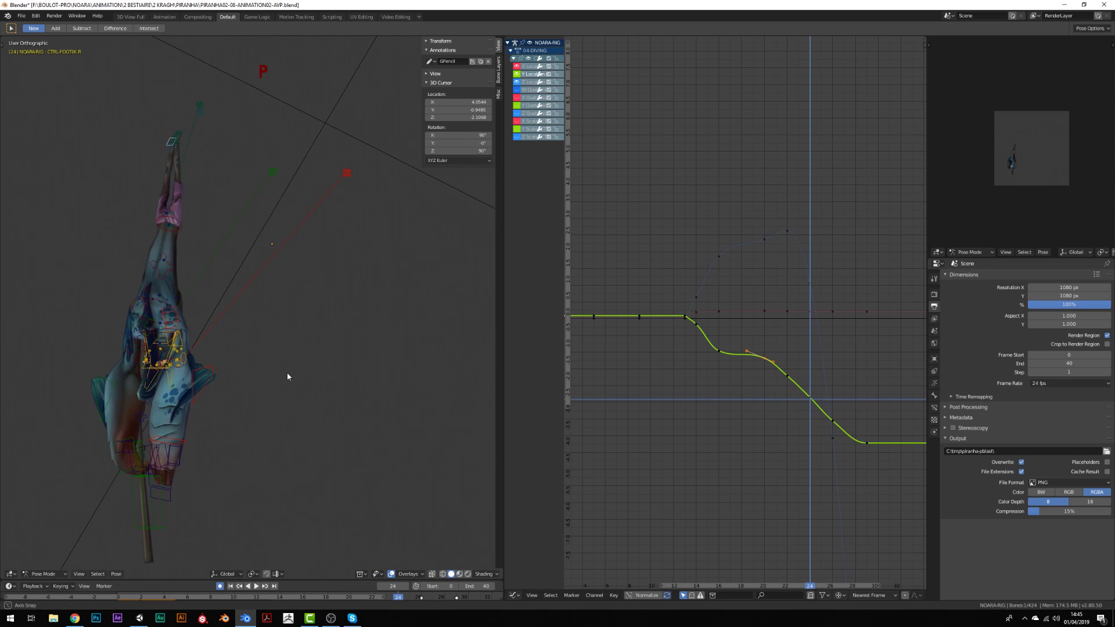
pyautogui.press('space')
# - Switch to the Action Editor and rotate the chest control at frame 20 in front view
pyautogui.rightClick(742, 314)
pyautogui.hotkey('ctrl', 'Tab')
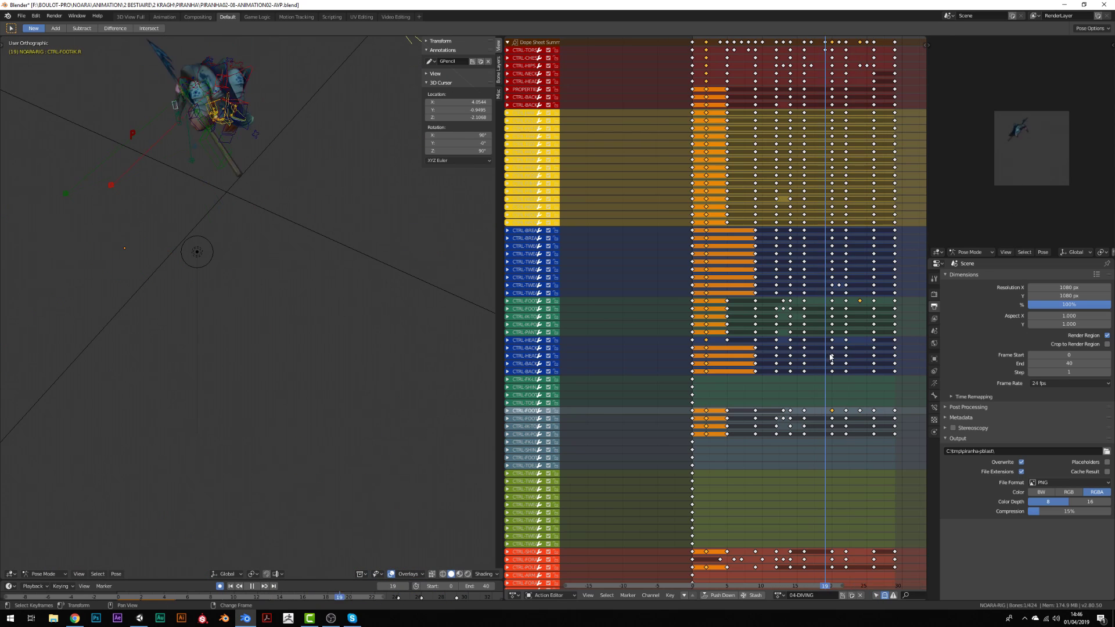
pyautogui.rightClick(847, 368)
pyautogui.press('Escape')
pyautogui.scroll(3, 252, 274)
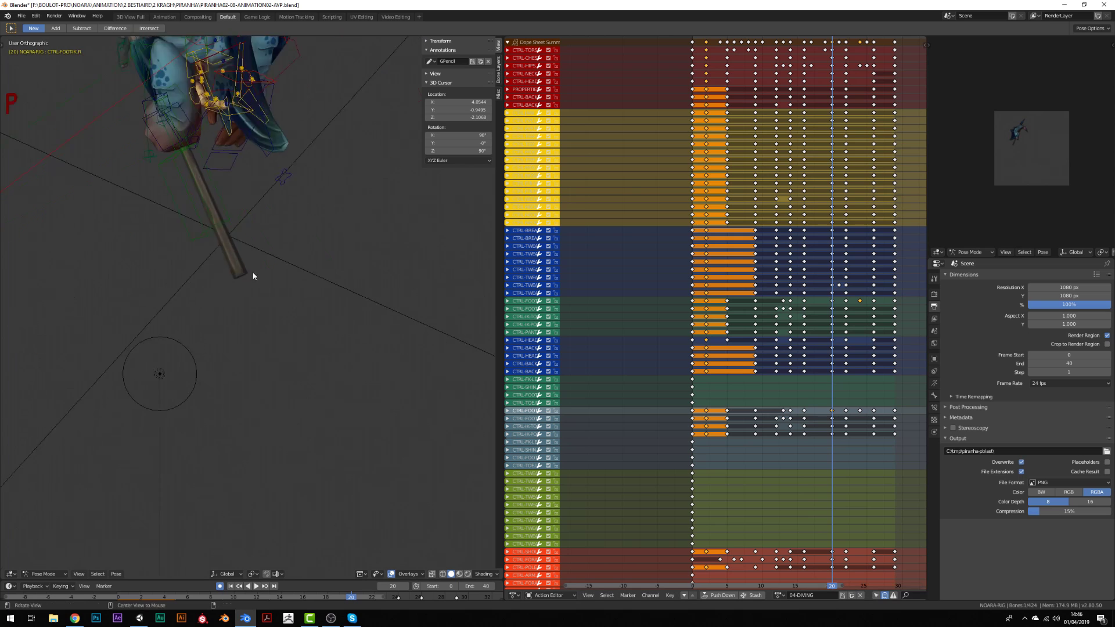
pyautogui.moveTo(252, 274); pyautogui.dragTo(284, 235, button='middle')
pyautogui.press('KP_1')
pyautogui.rightClick(231, 134)
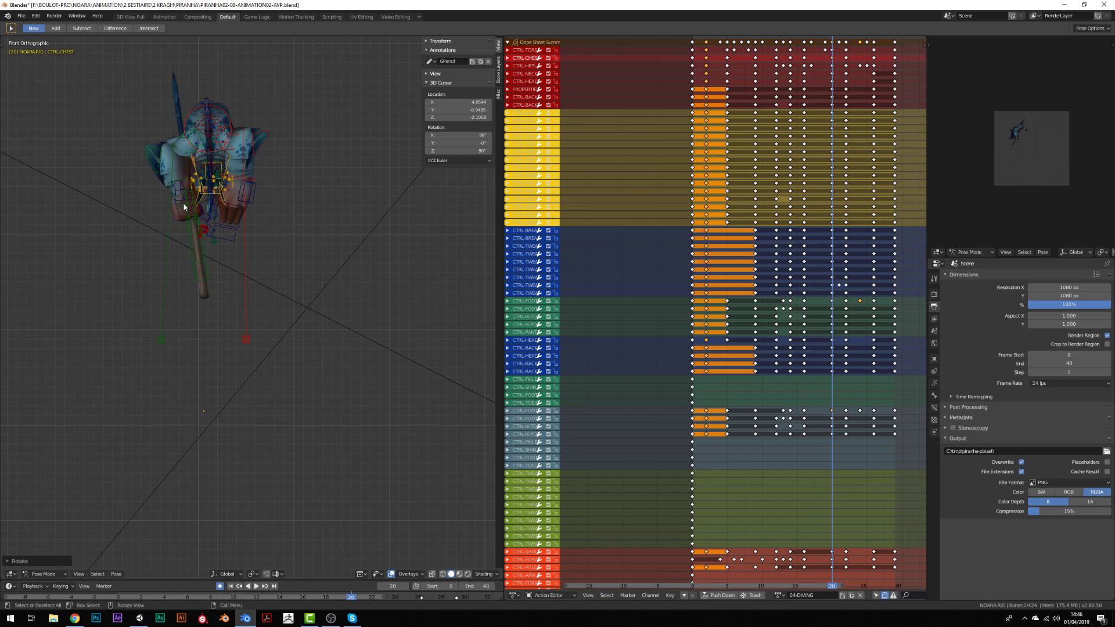
# - Reposition the right arm's pole control at frame 20
pyautogui.click(113, 174)
pyautogui.moveTo(113, 174); pyautogui.dragTo(145, 256, button='middle')
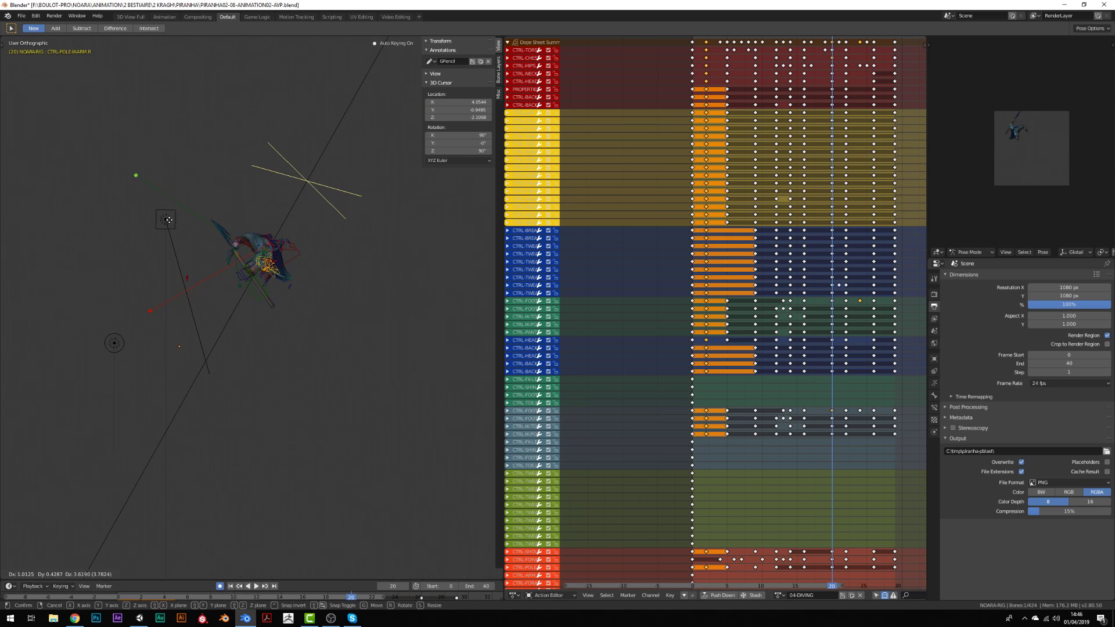
pyautogui.click(215, 149)
pyautogui.scroll(4, 215, 149)
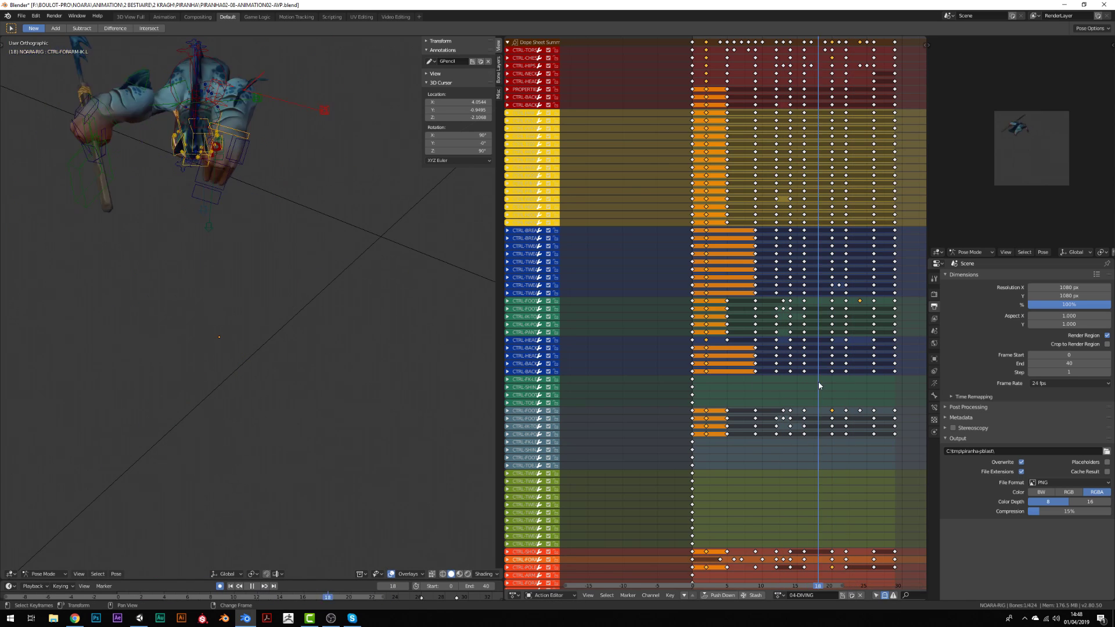
# - Limit the channels to the selected controls and rotate the left forearm IK control at frame 20
pyautogui.click(891, 597)
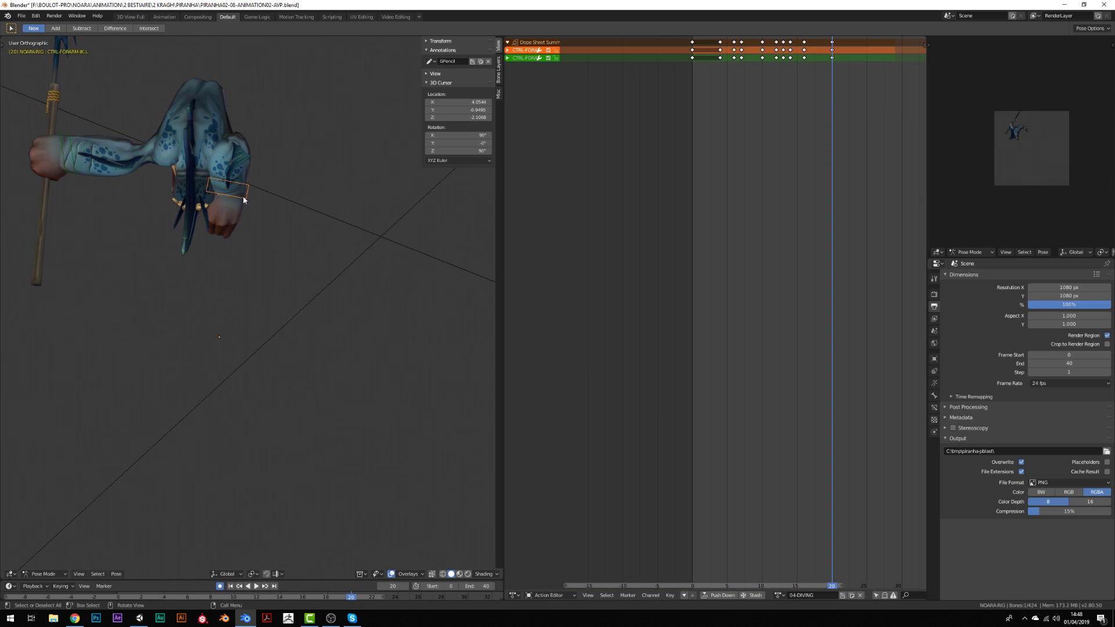
pyautogui.moveTo(244, 200); pyautogui.dragTo(500, 233, button='middle')
pyautogui.click(855, 87)
pyautogui.click(134, 194)
pyautogui.moveTo(348, 232); pyautogui.dragTo(290, 232, button='middle')
pyautogui.press('a')
pyautogui.press('r')
pyautogui.click(336, 244)
pyautogui.click(336, 247)
# - Try to move the left forearm IK control to follow the diving body at frame 26 in side view
pyautogui.press('KP_3')
pyautogui.press('Right')
pyautogui.press('Right')
pyautogui.press('Right')
pyautogui.press('g')
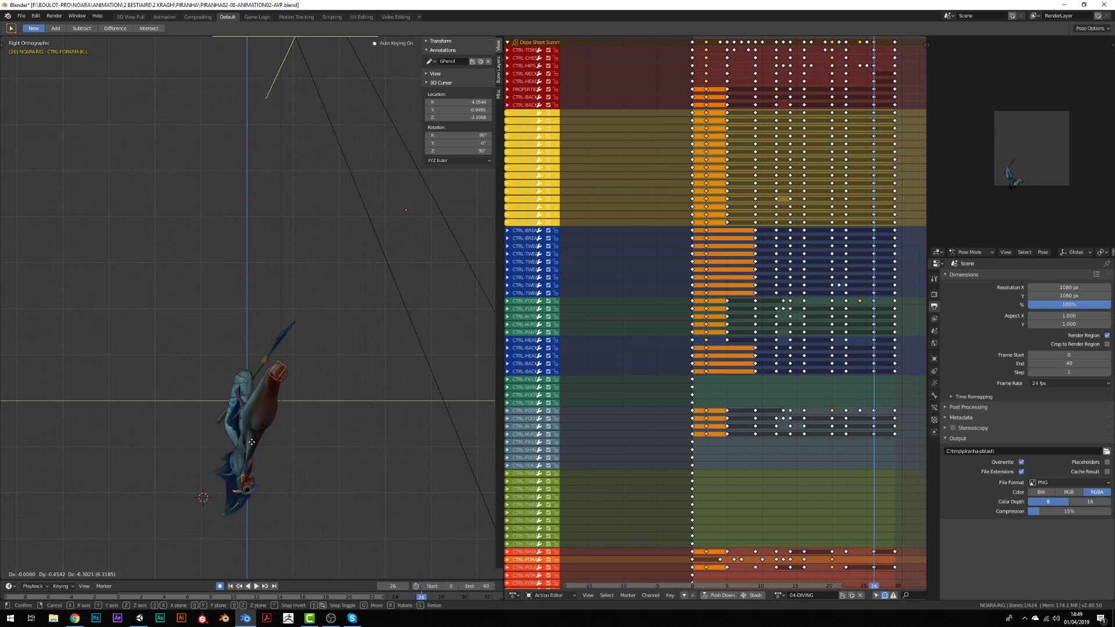
pyautogui.press('Escape')
pyautogui.hotkey('ctrl', 'z')
pyautogui.press('KP_1')
pyautogui.press('Escape')
# - Check the stretched arms at frame 29 and reposition the left arm's pole control at frame 22
pyautogui.moveTo(244, 348); pyautogui.dragTo(395, 331, button='middle')
pyautogui.scroll(3, 208, 350)
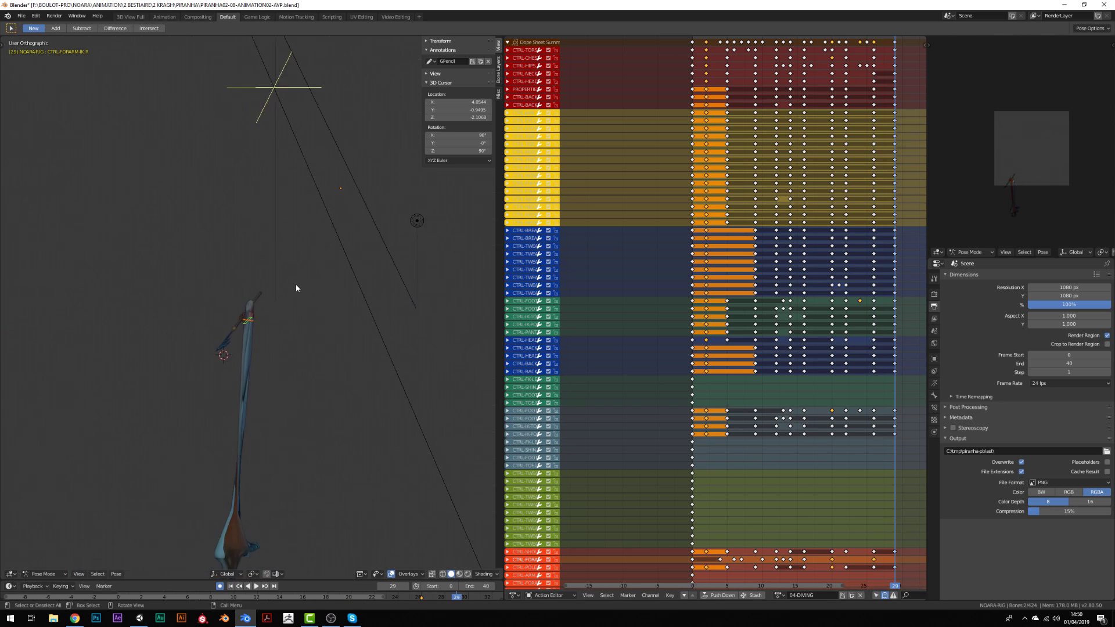
pyautogui.moveTo(281, 212); pyautogui.dragTo(316, 126, button='middle')
pyautogui.moveTo(325, 262); pyautogui.dragTo(294, 165, button='middle')
pyautogui.click(276, 334)
pyautogui.press('space')
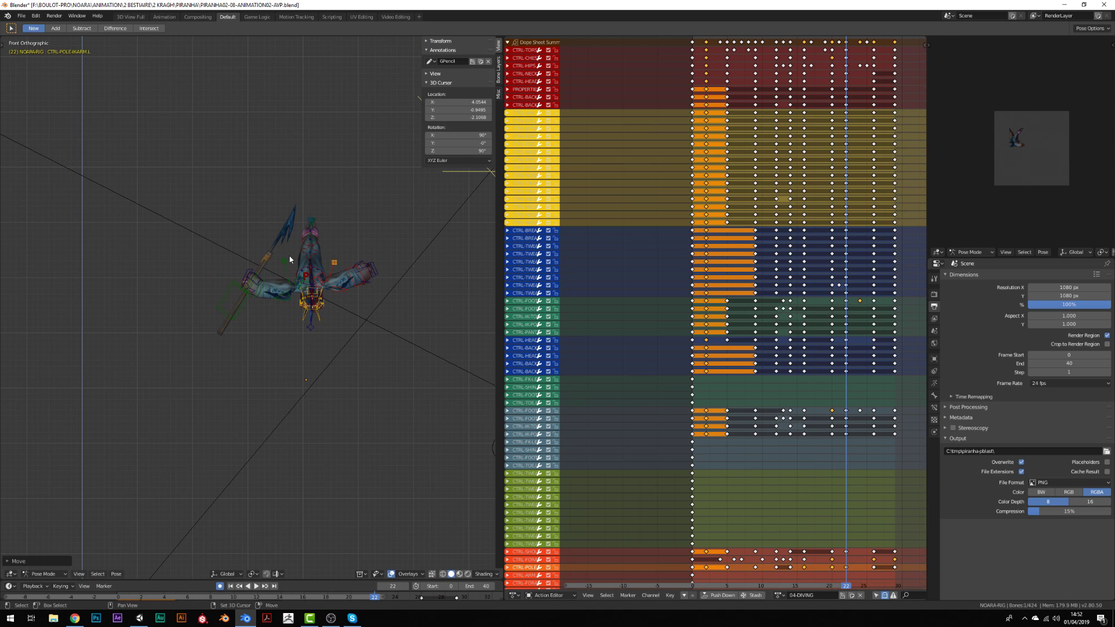
# - Move both arm pole controls down to the diving body at frame 28
pyautogui.keyDown('shift'); pyautogui.click(290, 259); pyautogui.keyUp('shift')
pyautogui.keyDown('shift'); pyautogui.moveTo(368, 326); pyautogui.dragTo(361, 173, button='middle'); pyautogui.keyUp('shift')
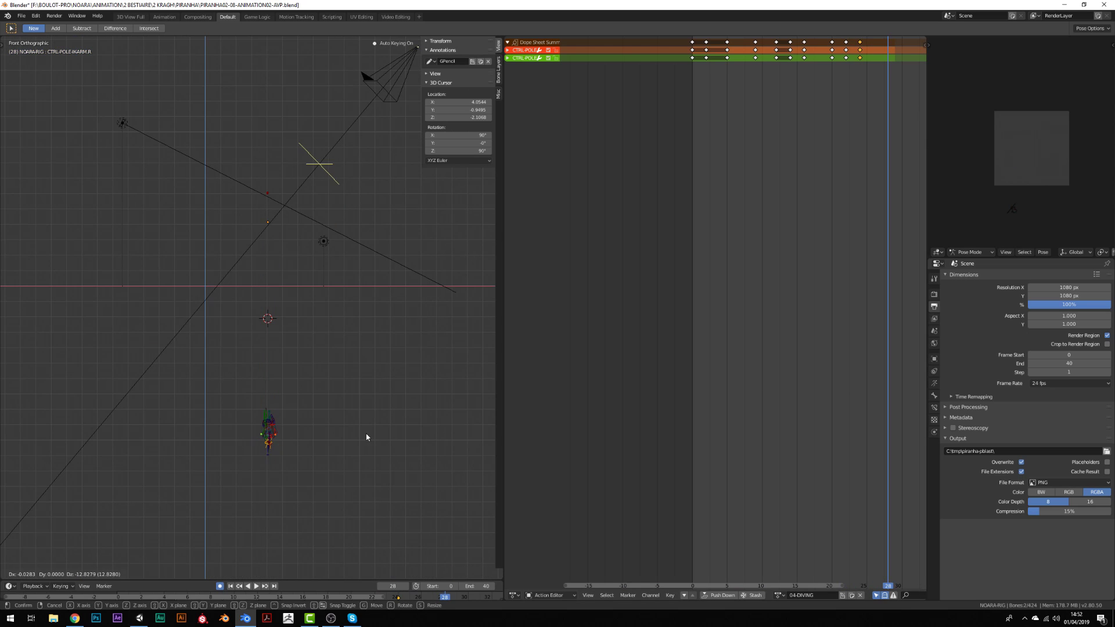
pyautogui.press('KP_3')
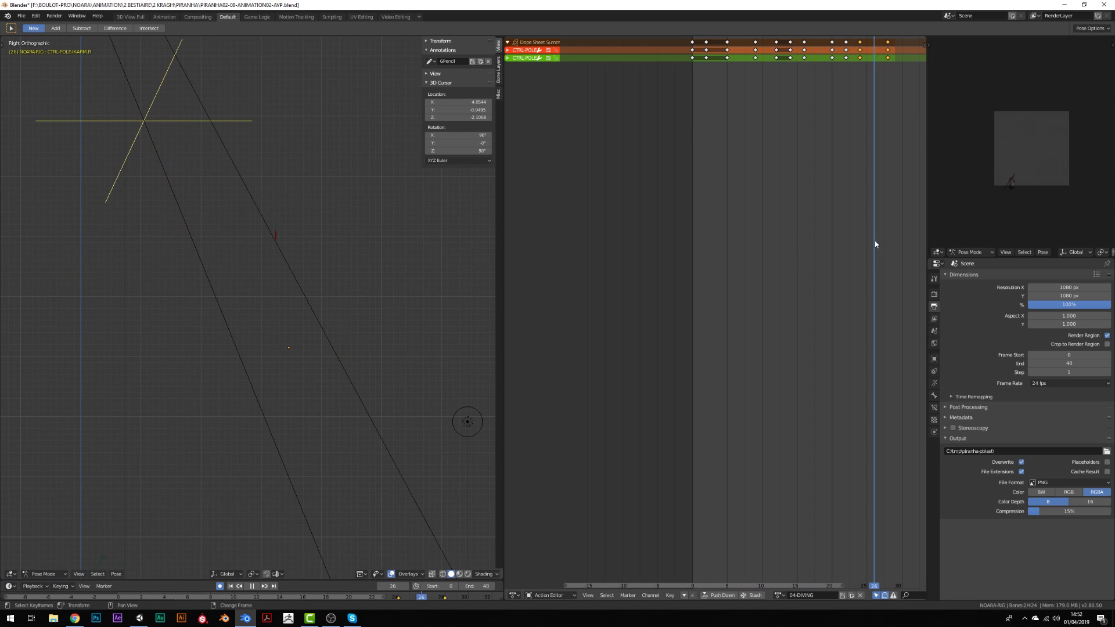
# - Select the spear's CTRL-AXE control up close and rotate it one frame after frame 6
pyautogui.click(256, 325)
pyautogui.scroll(5, 252, 325)
pyautogui.moveTo(252, 326); pyautogui.dragTo(273, 330, button='middle')
pyautogui.press('space')
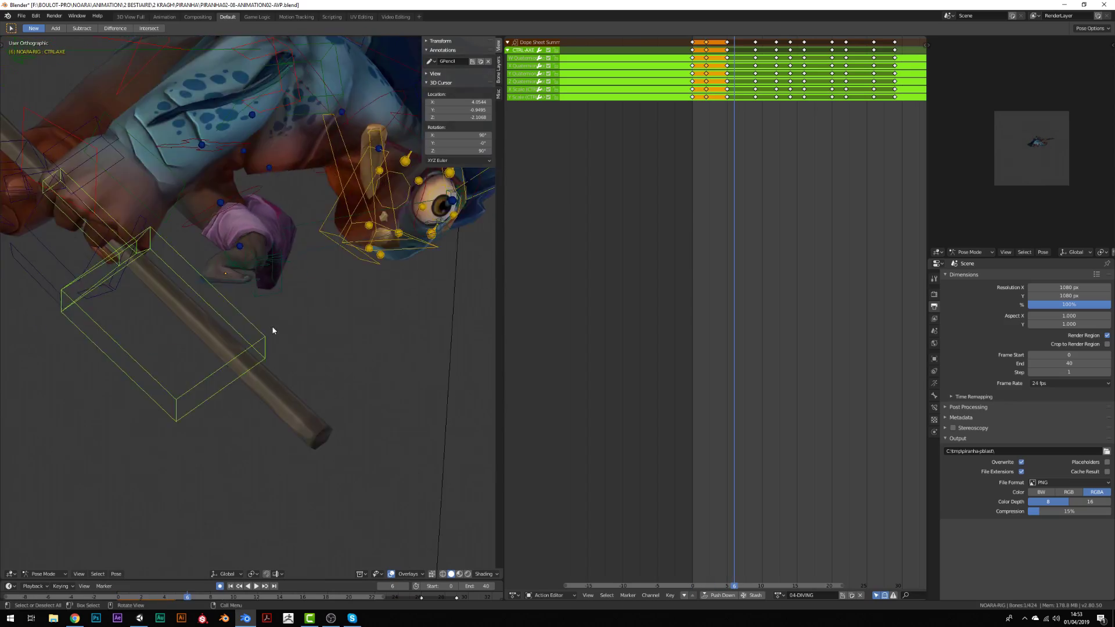
pyautogui.press('Right')
pyautogui.press('r')
pyautogui.click(262, 260)
# - Return to side view at frame 0 and switch the animation editor to the Graph Editor
pyautogui.moveTo(261, 260); pyautogui.dragTo(442, 273, button='middle')
pyautogui.press('KP_3')
pyautogui.hotkey('shift', 'Left')
pyautogui.press('a')
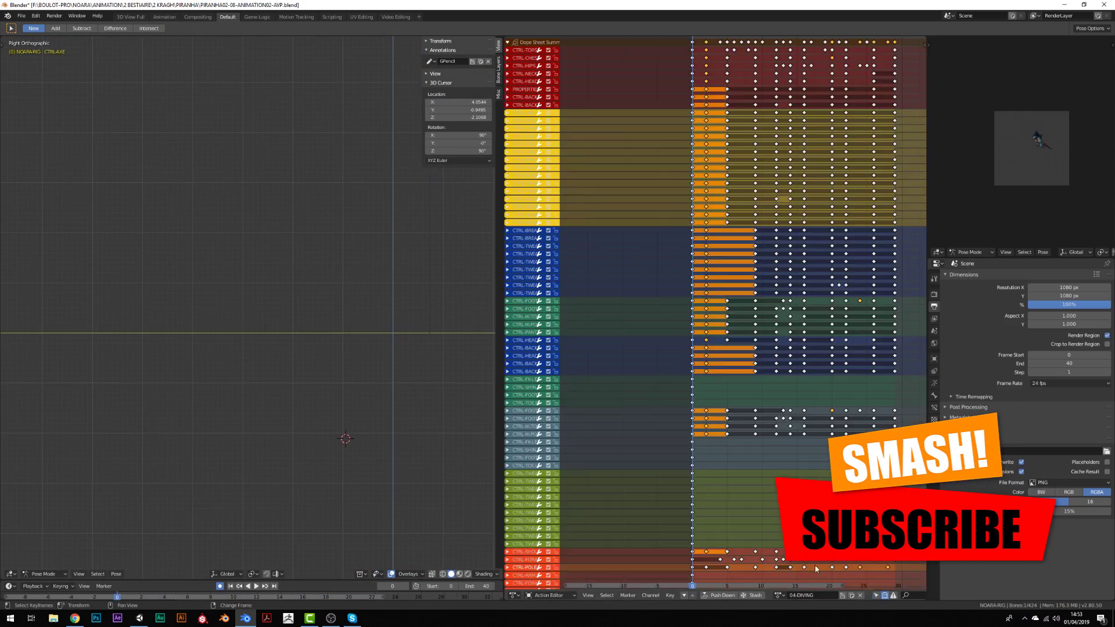
pyautogui.click(513, 596)
pyautogui.click(604, 530)
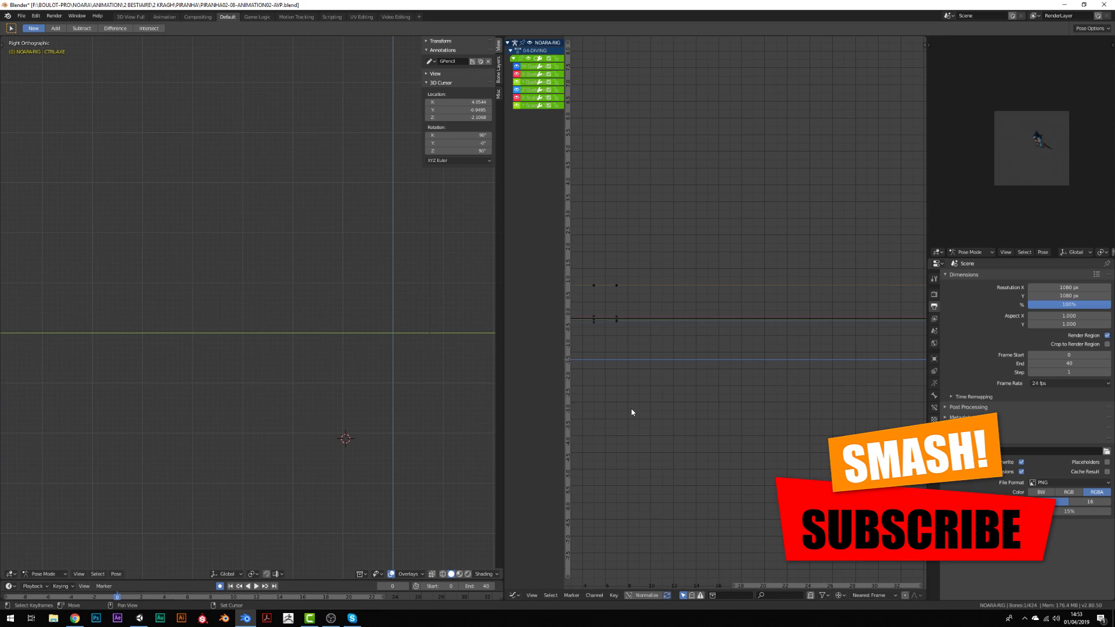
# - Inspect the rig's properties control at frame 14 and bring up the chest control's curves
pyautogui.click(288, 172)
pyautogui.press('space')
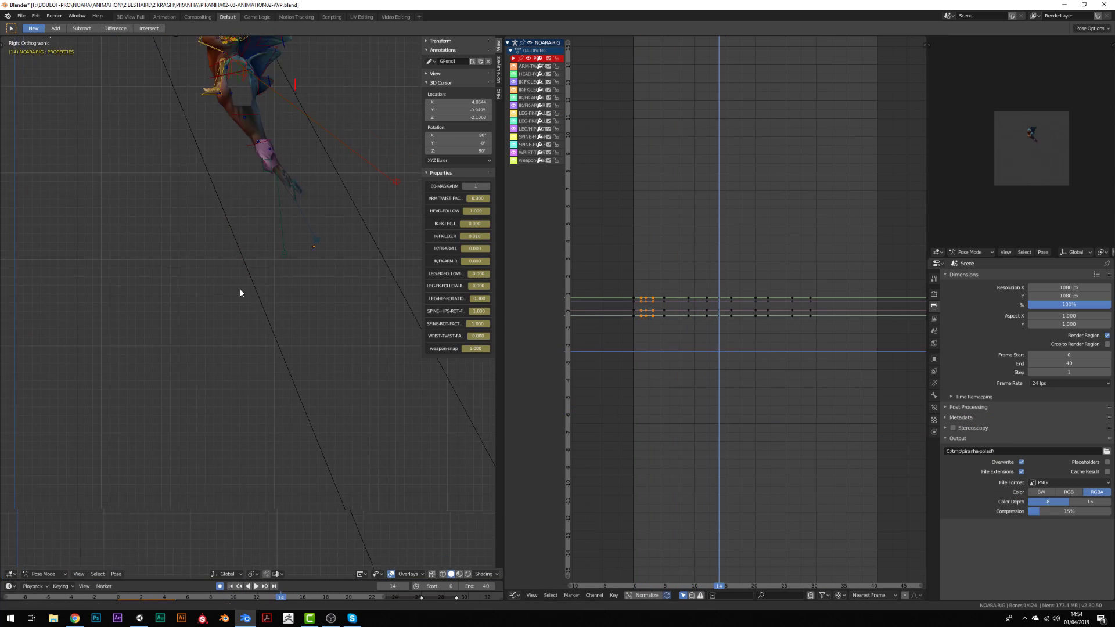
pyautogui.click(279, 244)
pyautogui.press('space')
pyautogui.press('Home')
pyautogui.press('space')
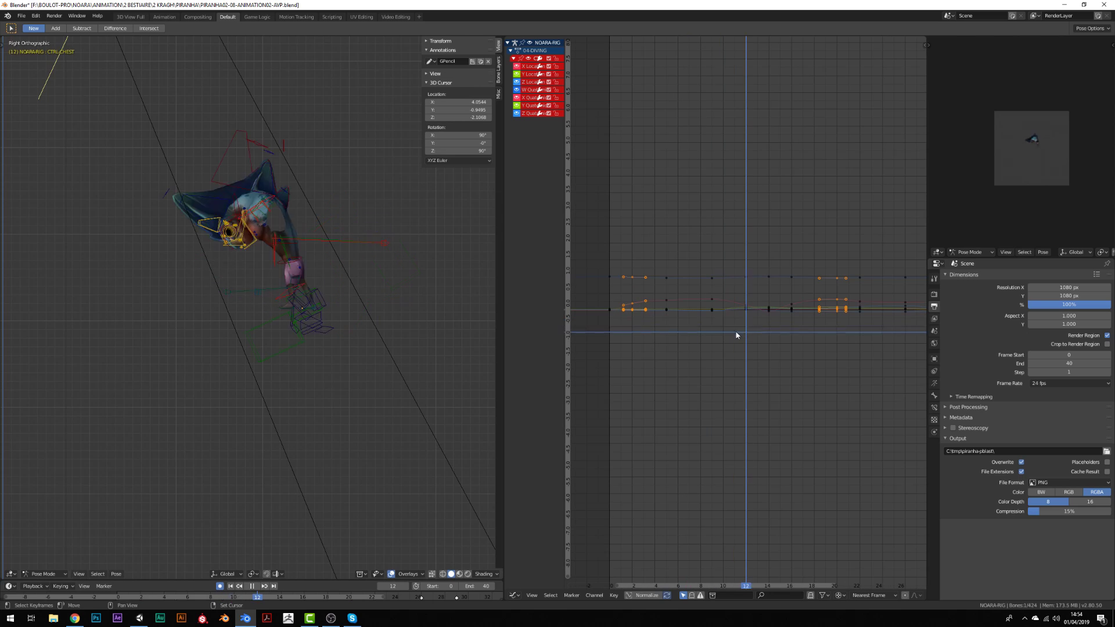
# - Raise the chest control's Z location key at frame 12
pyautogui.press('space')
pyautogui.click(744, 308)
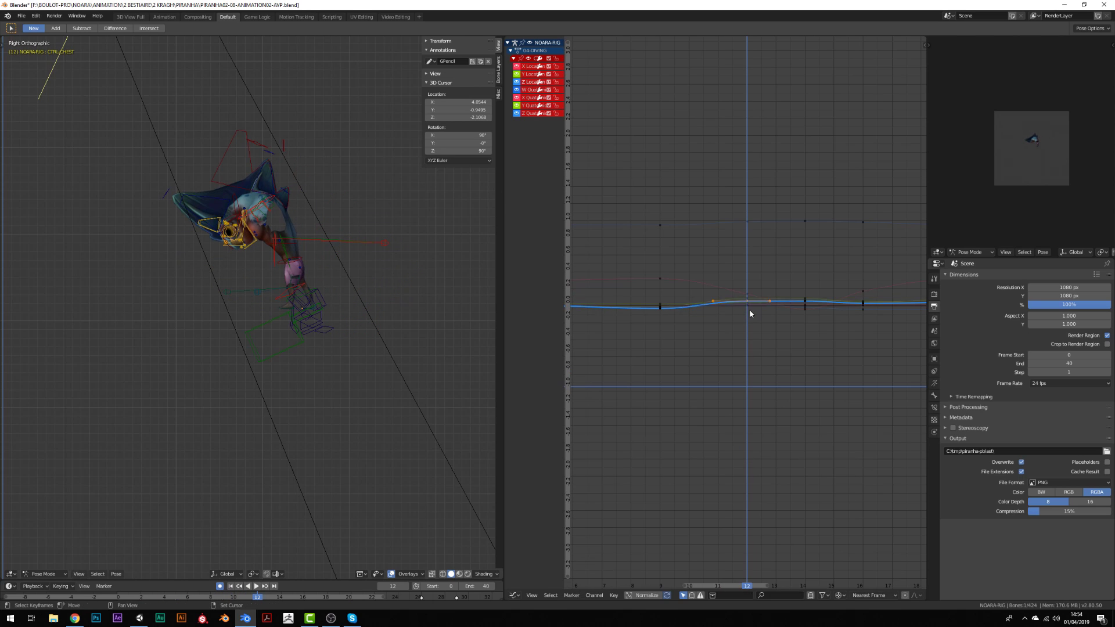
pyautogui.click(746, 295)
pyautogui.press('space')
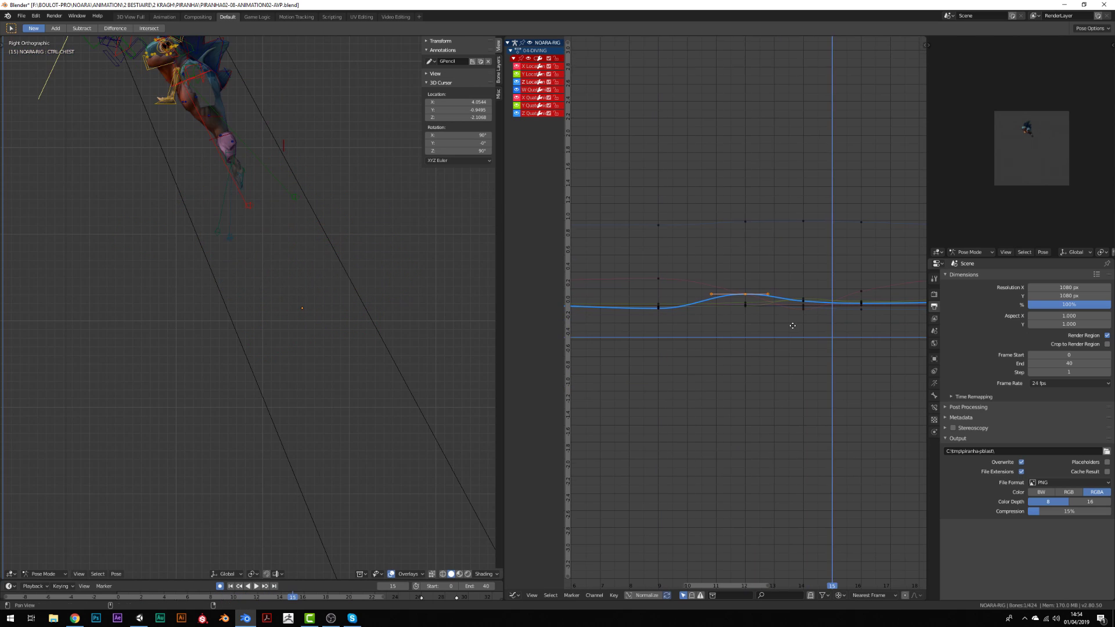
# - Isolate the chest's X quaternion curve, move its key at frame 12 up and back to frame 11, and scrub to frame 14
pyautogui.press('space')
pyautogui.press('Home')
pyautogui.click(761, 323)
pyautogui.press('g')
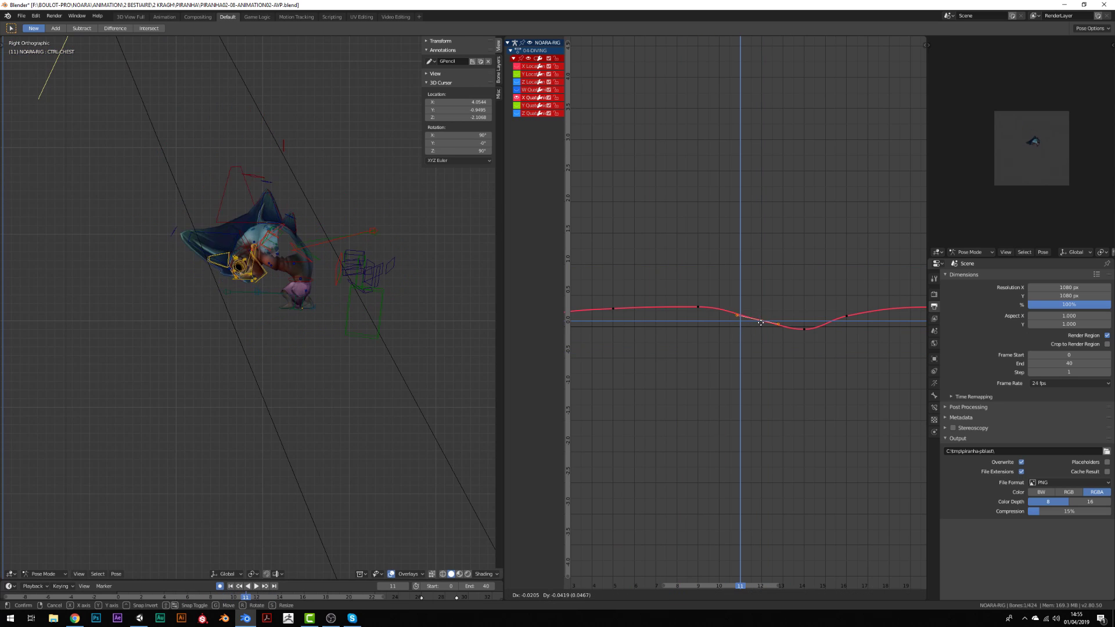
pyautogui.click(749, 309)
pyautogui.moveTo(750, 314); pyautogui.dragTo(806, 333, button='right')
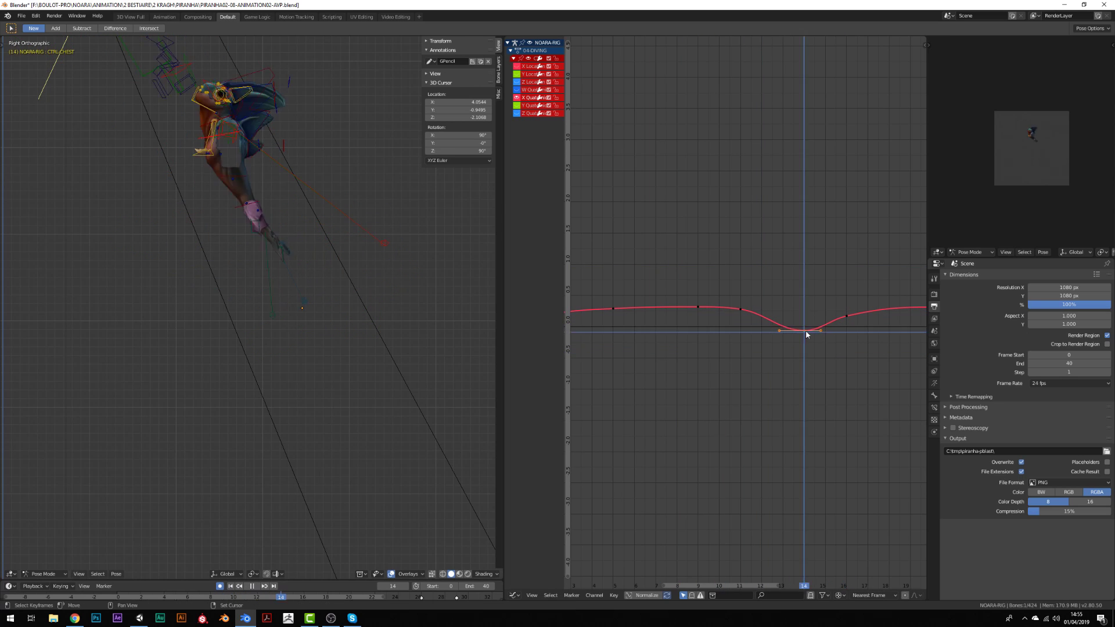
# - Adjust the chest's X quaternion key at frame 20 and scrub through the frames around it
pyautogui.keyDown('ctrl'); pyautogui.moveTo(807, 334); pyautogui.dragTo(691, 339, button='middle'); pyautogui.keyUp('ctrl')
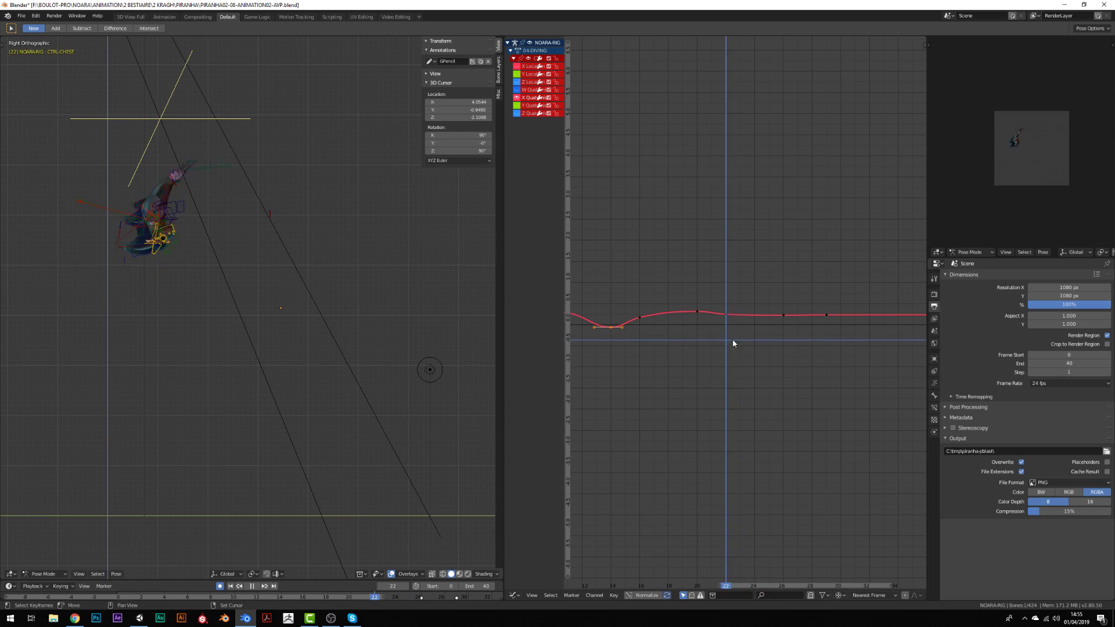
pyautogui.click(728, 324)
pyautogui.moveTo(729, 326); pyautogui.dragTo(780, 345, button='right')
pyautogui.click(787, 319)
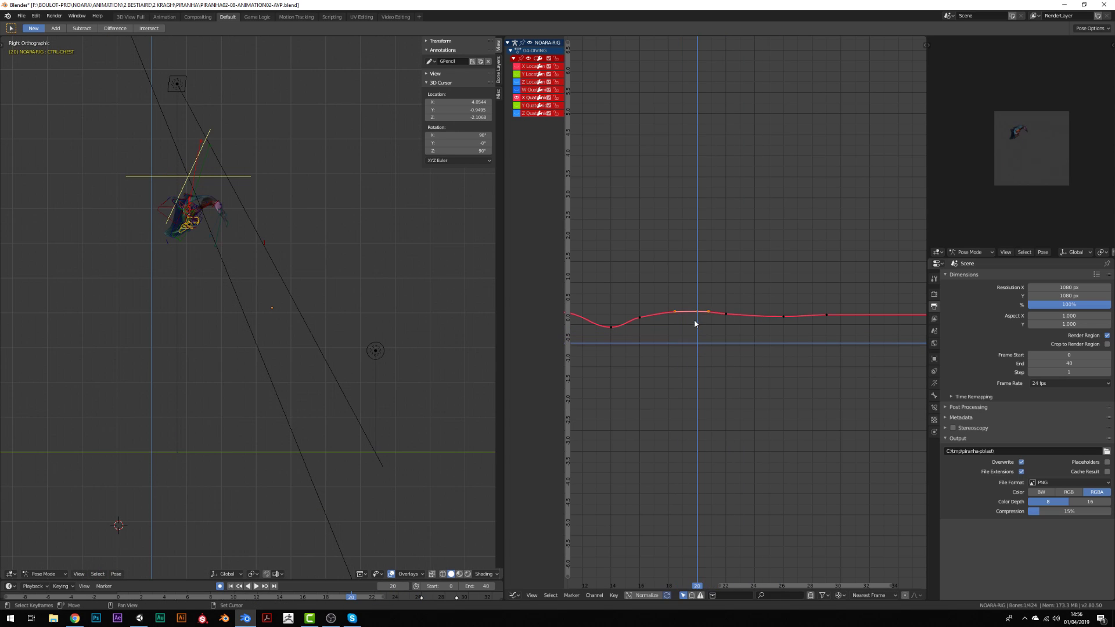
pyautogui.click(720, 337)
pyautogui.moveTo(721, 338); pyautogui.dragTo(778, 349, button='right')
# - Switch from the curves back to the 04-DIVING dope sheet, add the head control to the selection and play the dive
pyautogui.hotkey('alt', 'h')
pyautogui.press('h')
pyautogui.hotkey('ctrl', 'Tab')
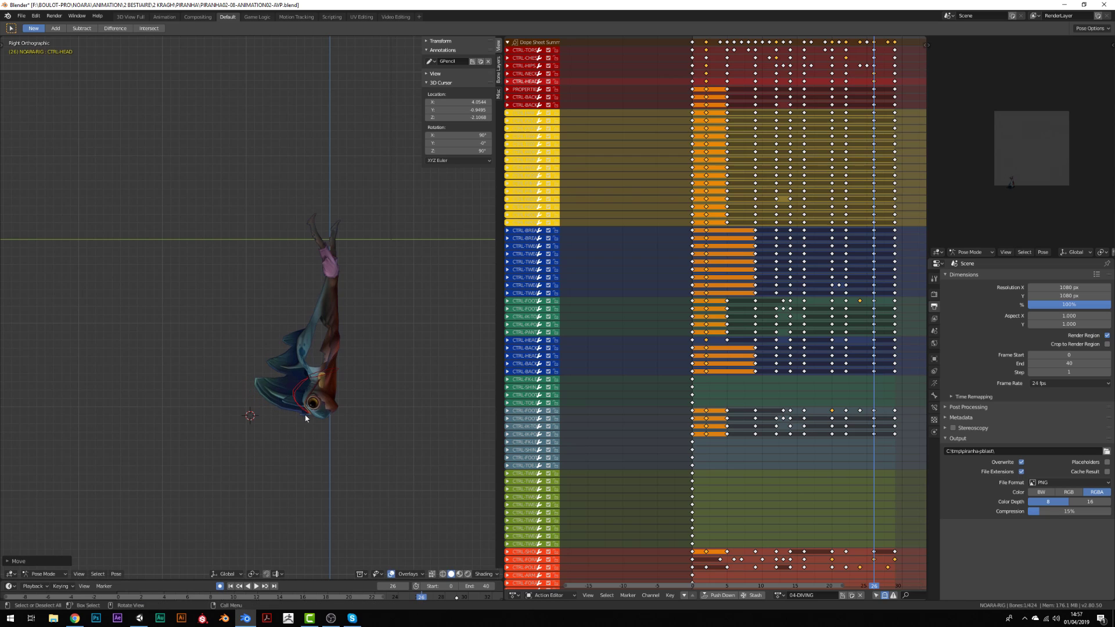
pyautogui.keyDown('shift'); pyautogui.click(306, 418); pyautogui.keyUp('shift')
pyautogui.press('space')
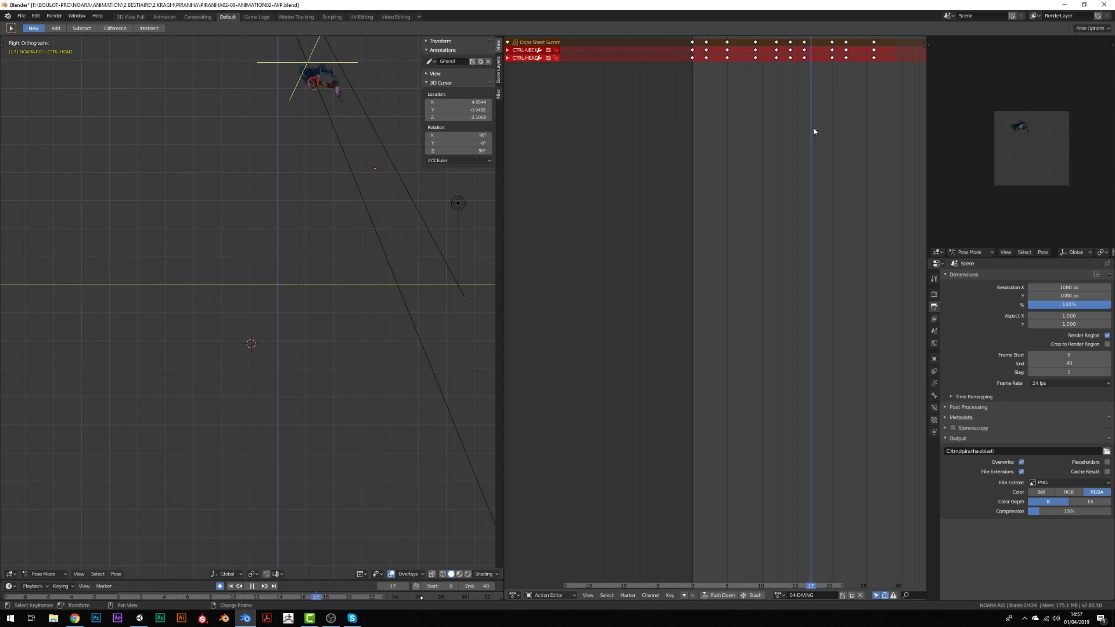
# - Reveal the hidden controls and place the final foot control keys at frame 30, holding the pose from frame 26
pyautogui.hotkey('alt', 'h')
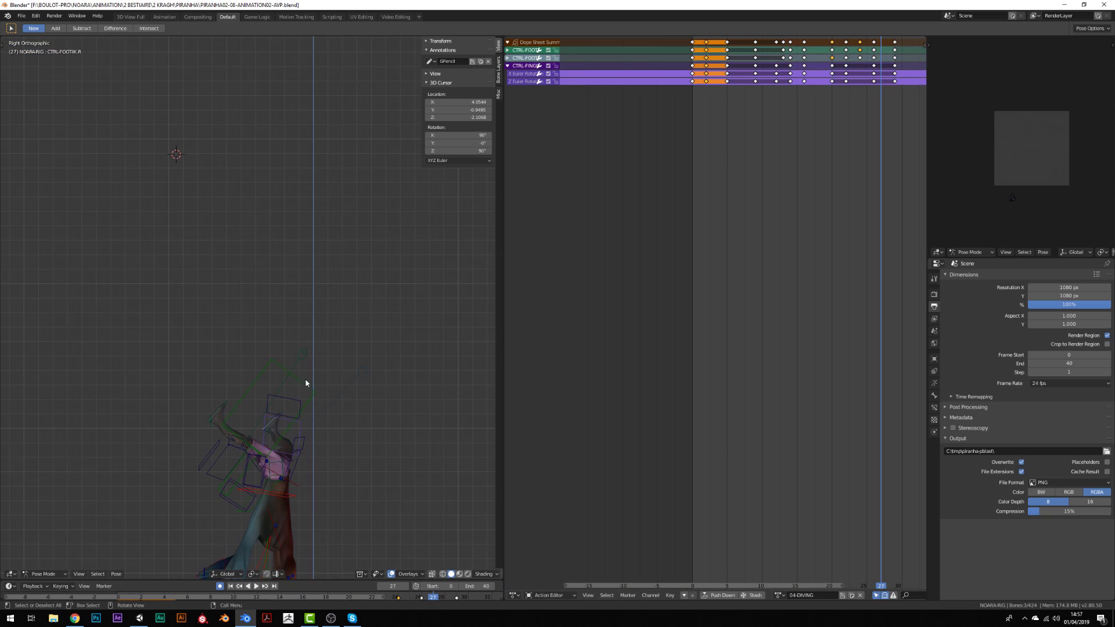
pyautogui.click(889, 55)
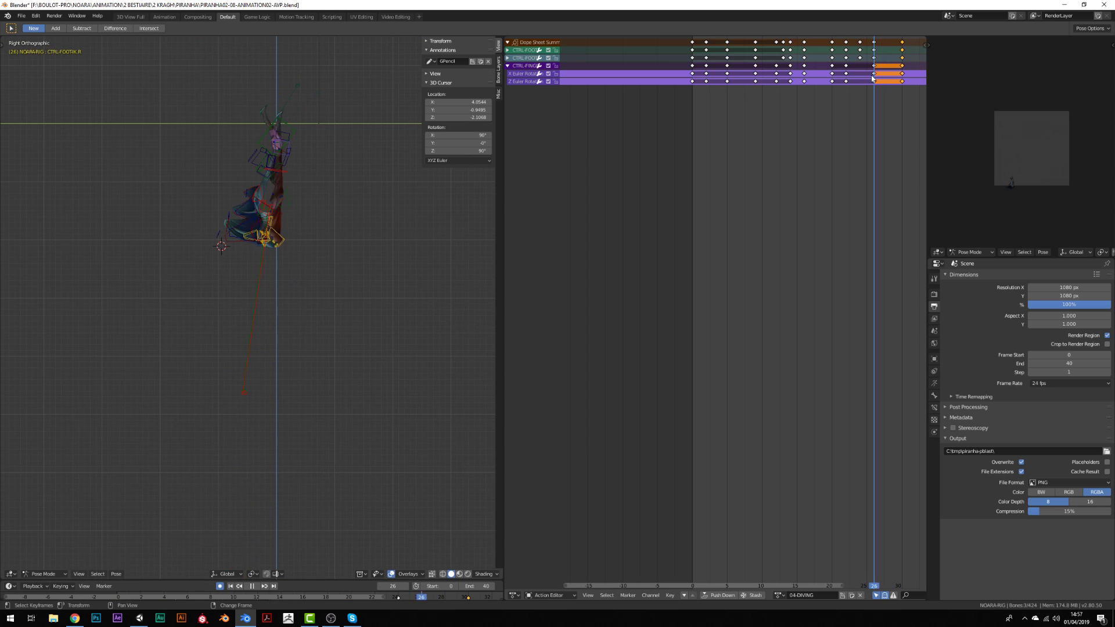
pyautogui.scroll(3, 655, 291)
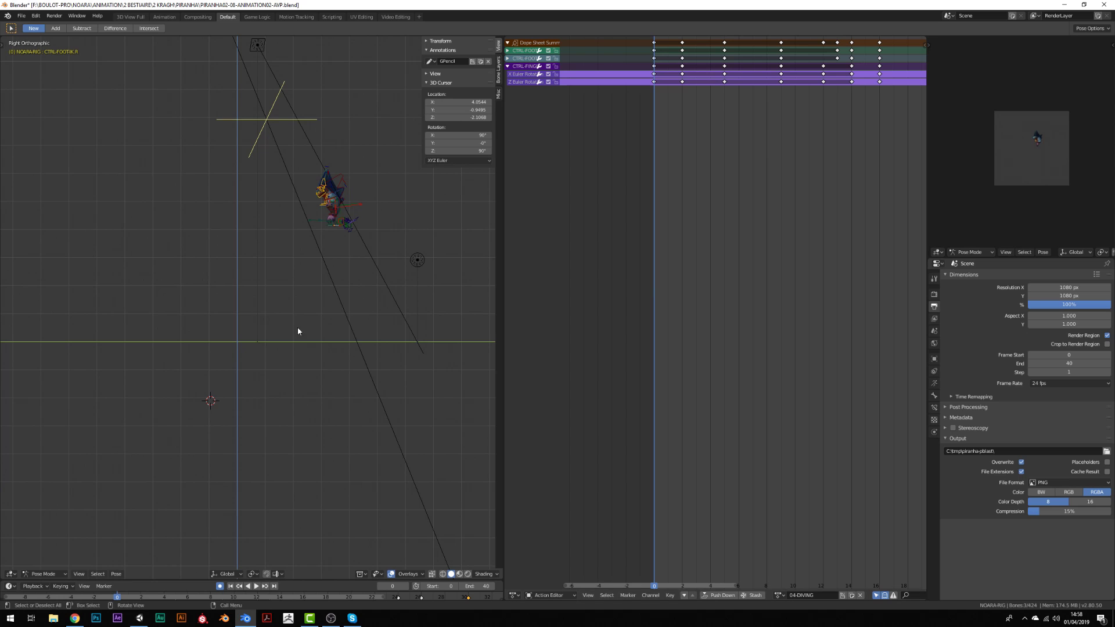
# - Frame the character up close, select the chest control and switch the animation editor to the Graph Editor
pyautogui.press('KP_Decimal')
pyautogui.click(245, 191)
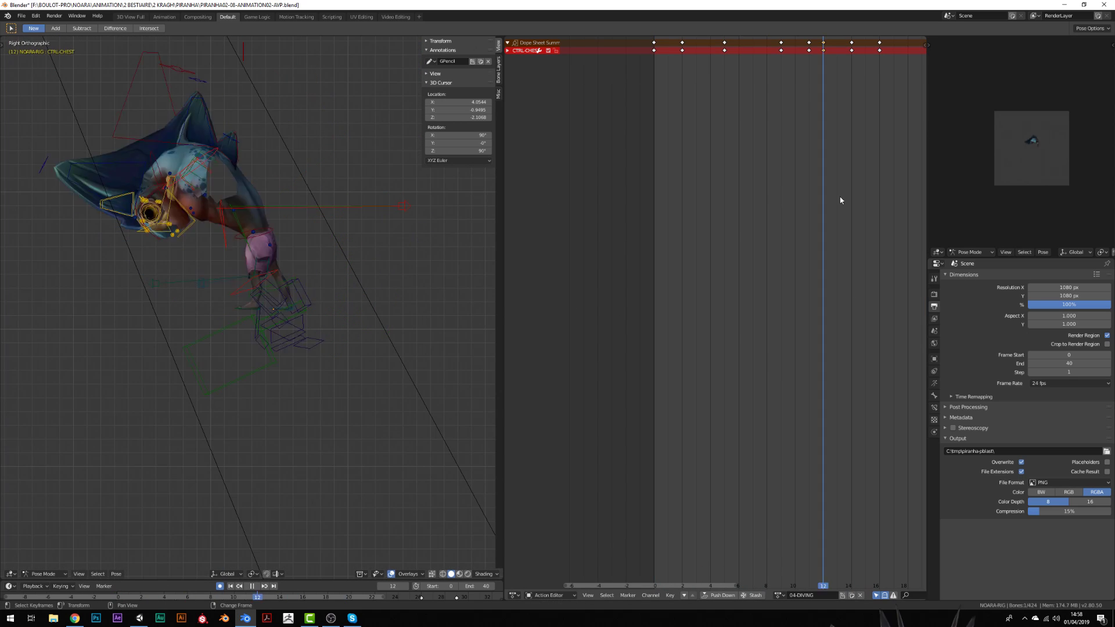
pyautogui.click(513, 596)
pyautogui.click(617, 536)
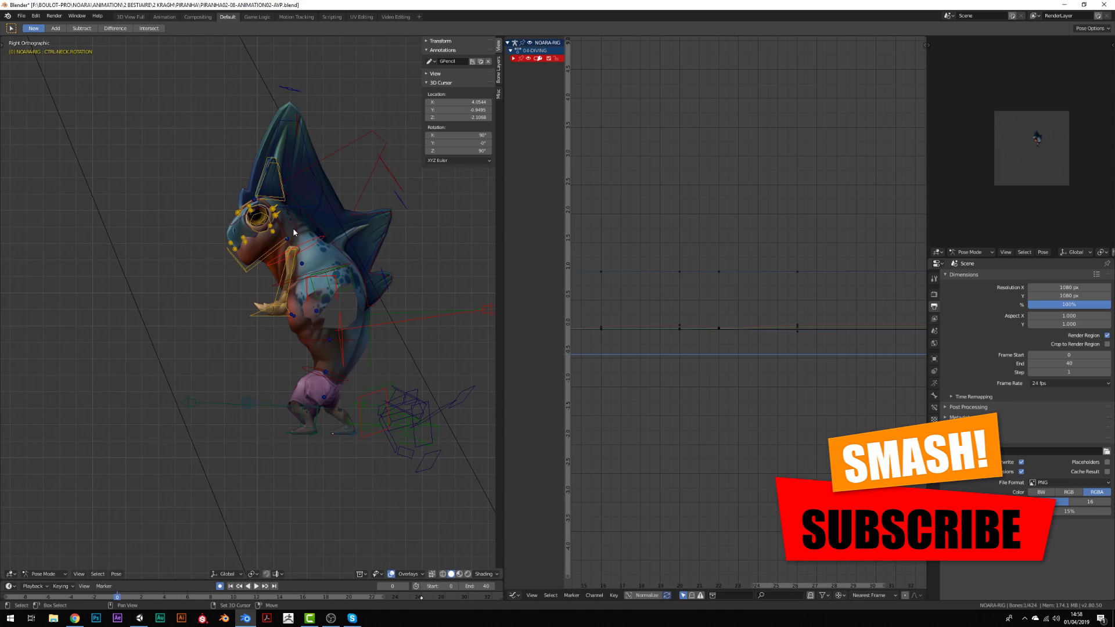
# - Isolate the neck rotation control's X quaternion curve and adjust its keys at frames 2 and 16
pyautogui.press('space')
pyautogui.click(707, 369)
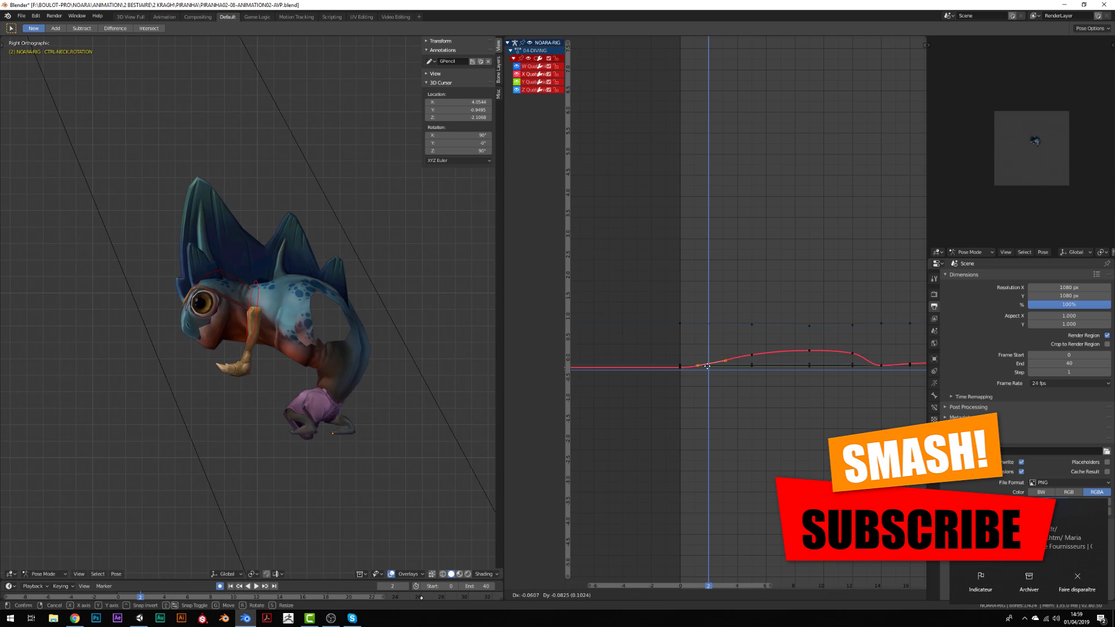
pyautogui.scroll(2, 758, 382)
pyautogui.moveTo(774, 375); pyautogui.dragTo(739, 352, button='right')
# - Raise the neck rotation's X quaternion key at frame 20 and lower the one at frame 22
pyautogui.press('space')
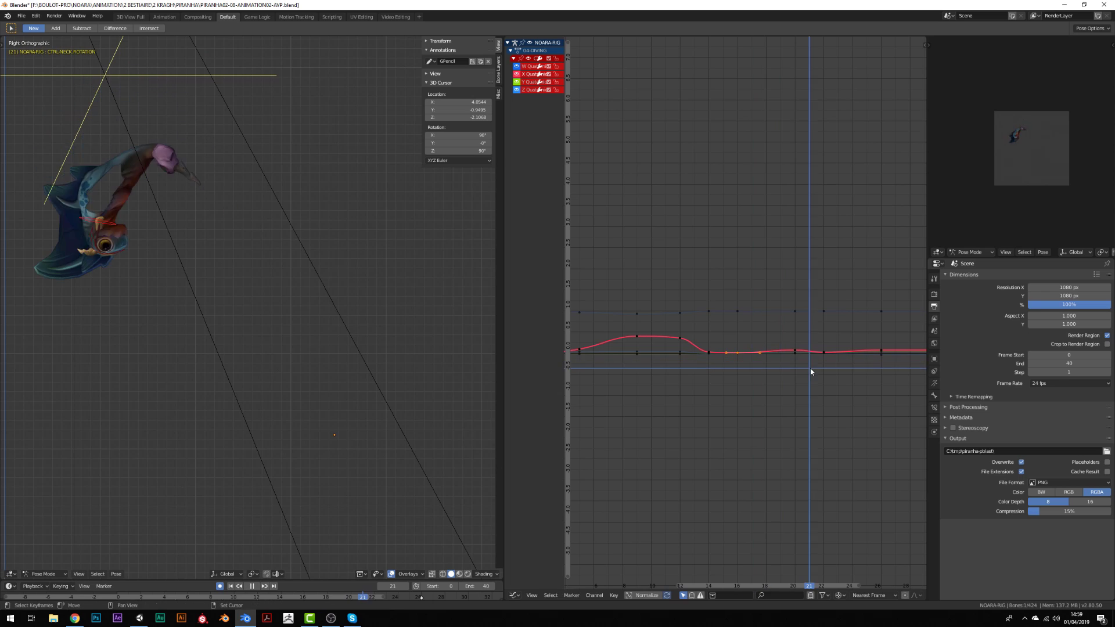
pyautogui.moveTo(816, 352); pyautogui.dragTo(819, 355)
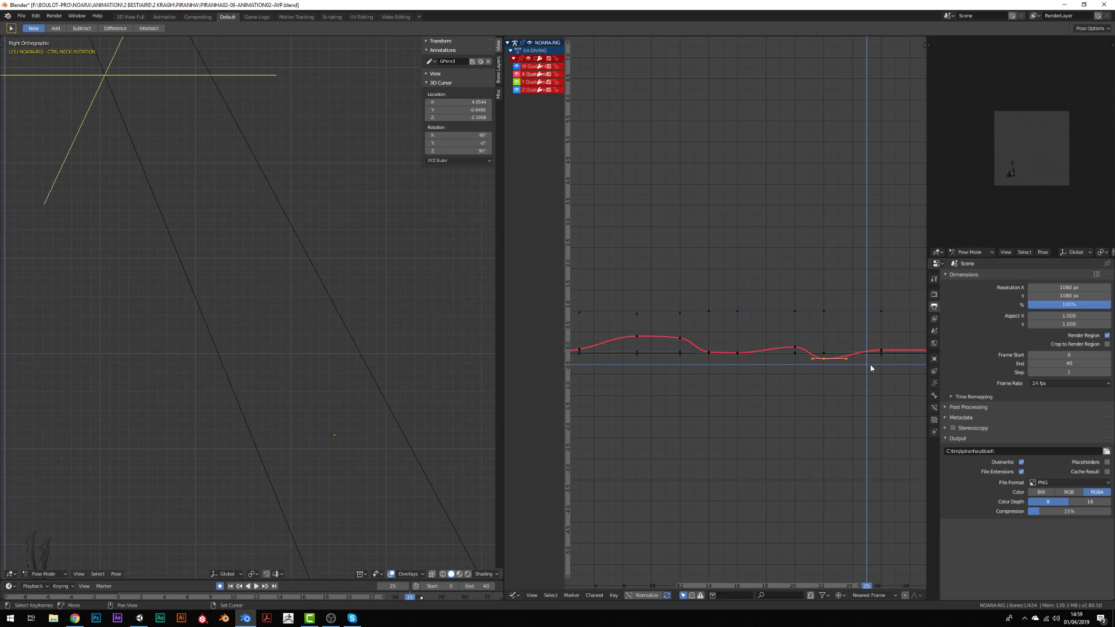
pyautogui.moveTo(870, 363); pyautogui.dragTo(769, 315, button='right')
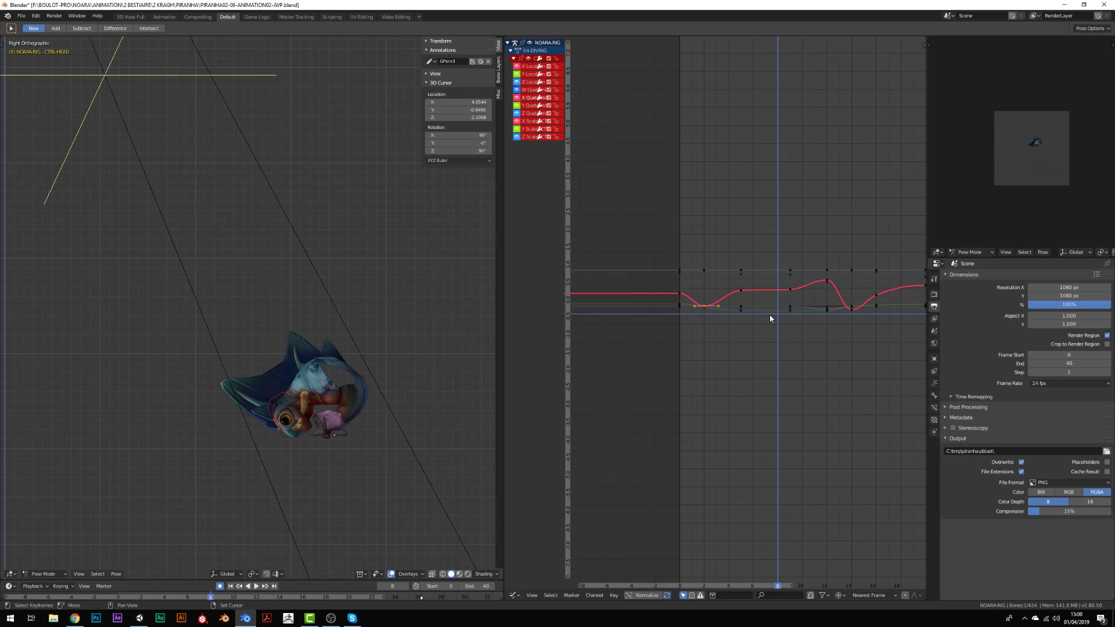
# - Shift the head's X quaternion keys from frame 9 to 8, raising it, and from frame 16 to 17
pyautogui.press('space')
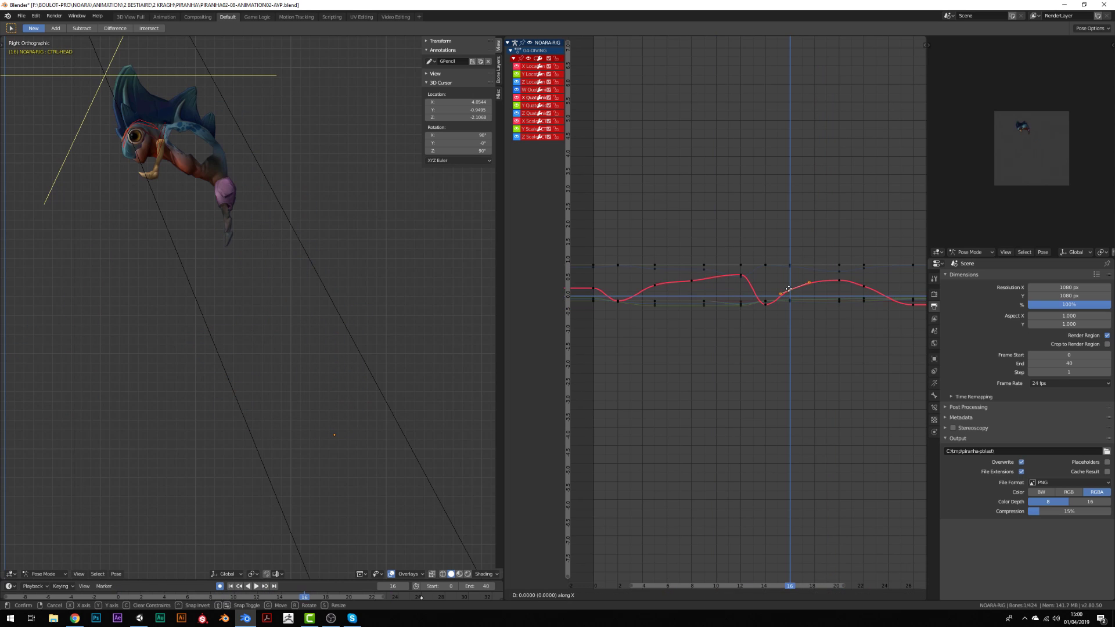
pyautogui.press('space')
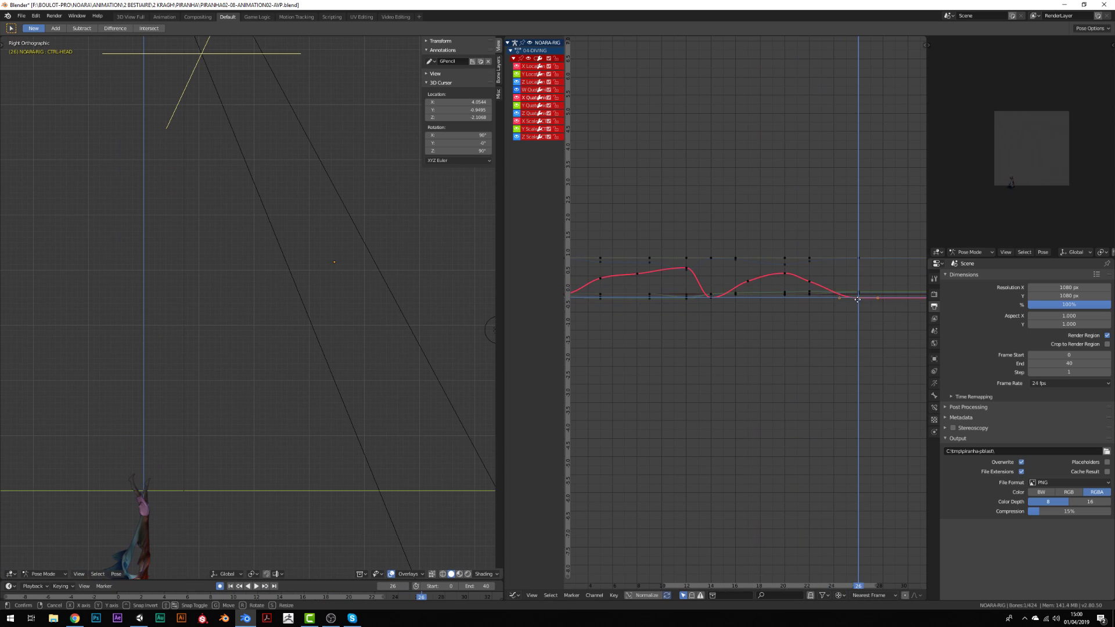
pyautogui.press('Escape')
pyautogui.hotkey('shift', 'Left')
pyautogui.press('space')
# - Isolate the head's Y location curve and refine its keys at frames 2, 12 and 14, lowering the one at frame 12
pyautogui.click(519, 99)
pyautogui.click(626, 271)
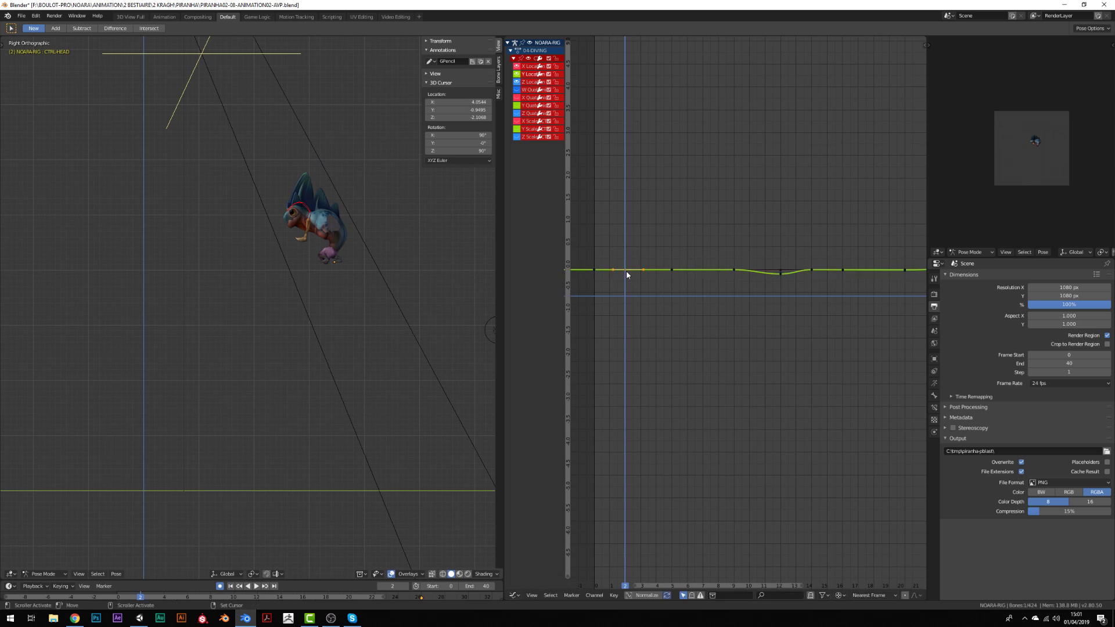
pyautogui.click(616, 268)
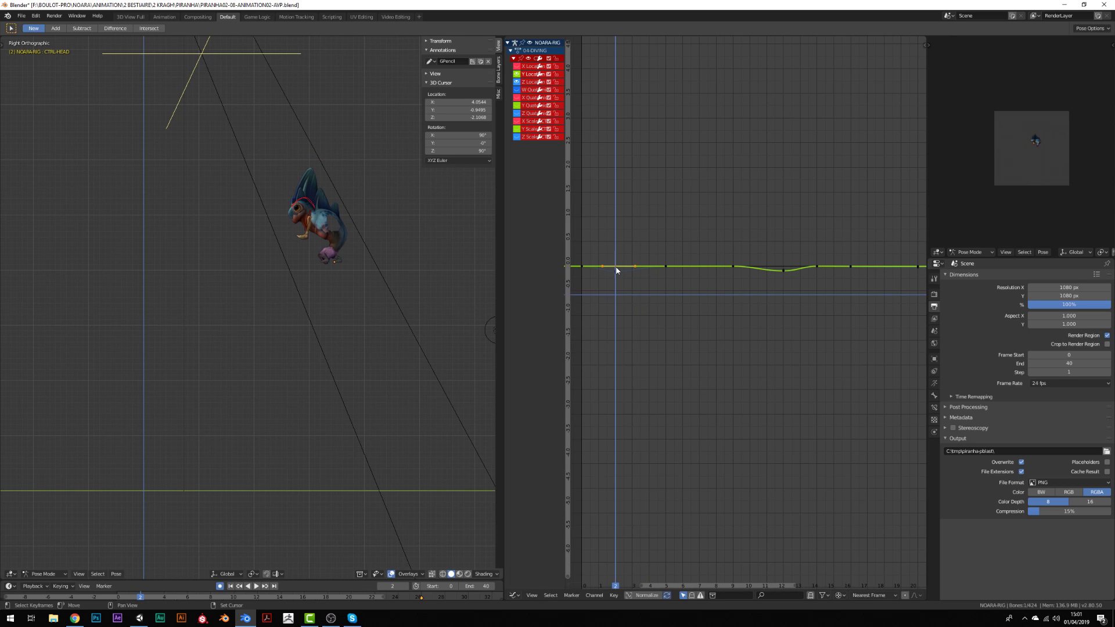
pyautogui.click(784, 273)
pyautogui.press('space')
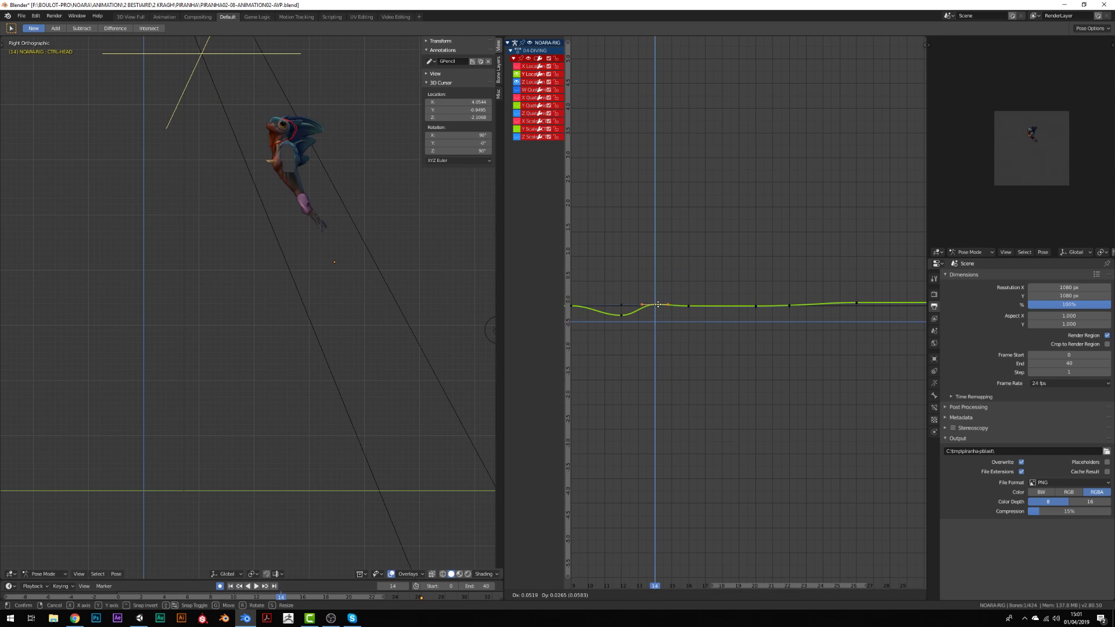
pyautogui.press('Escape')
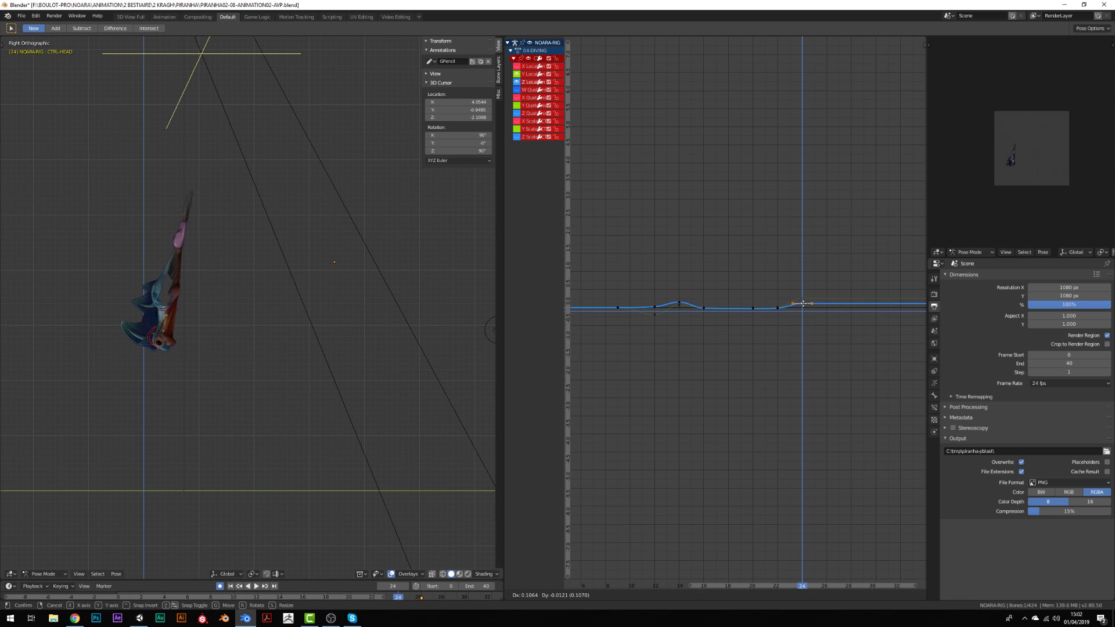
# - Raise the head's Z location key at frame 24, fit all curves in view and play back the dive
pyautogui.click(804, 303)
pyautogui.hotkey('shift', 'ctrl', 'space')
pyautogui.press('Home')
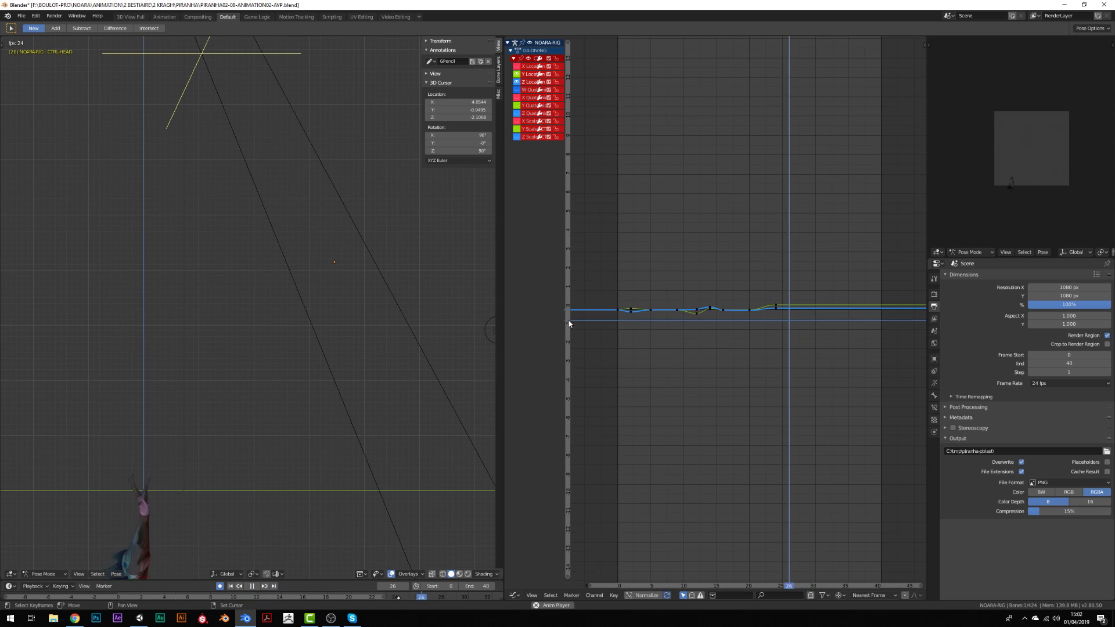
pyautogui.hotkey('shift', 'ctrl', 'space')
pyautogui.press('space')
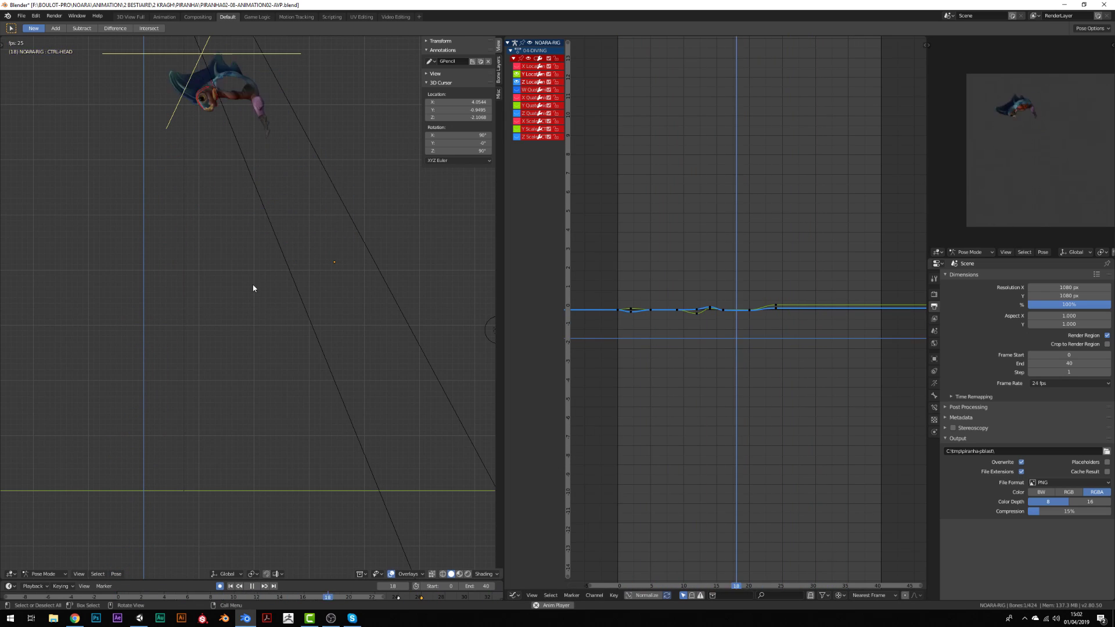
pyautogui.press('Escape')
# - Select the left forearm IK control, return to the side view and scrub its curves over the opening frames
pyautogui.moveTo(362, 269); pyautogui.dragTo(442, 256, button='middle')
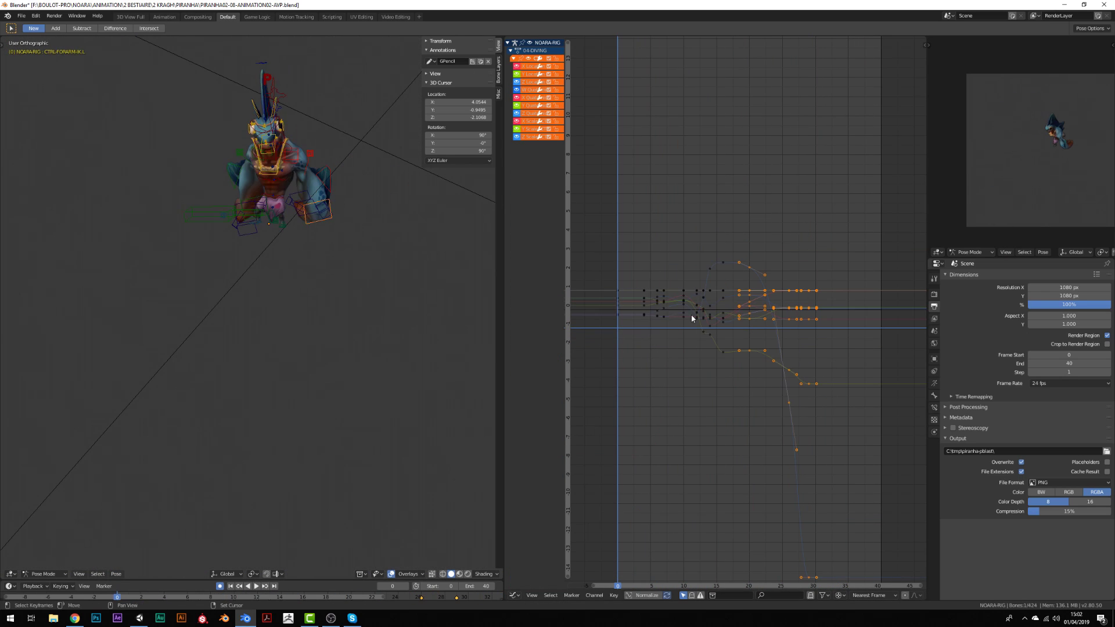
pyautogui.press('KP_3')
pyautogui.moveTo(640, 317); pyautogui.dragTo(684, 291, button='right')
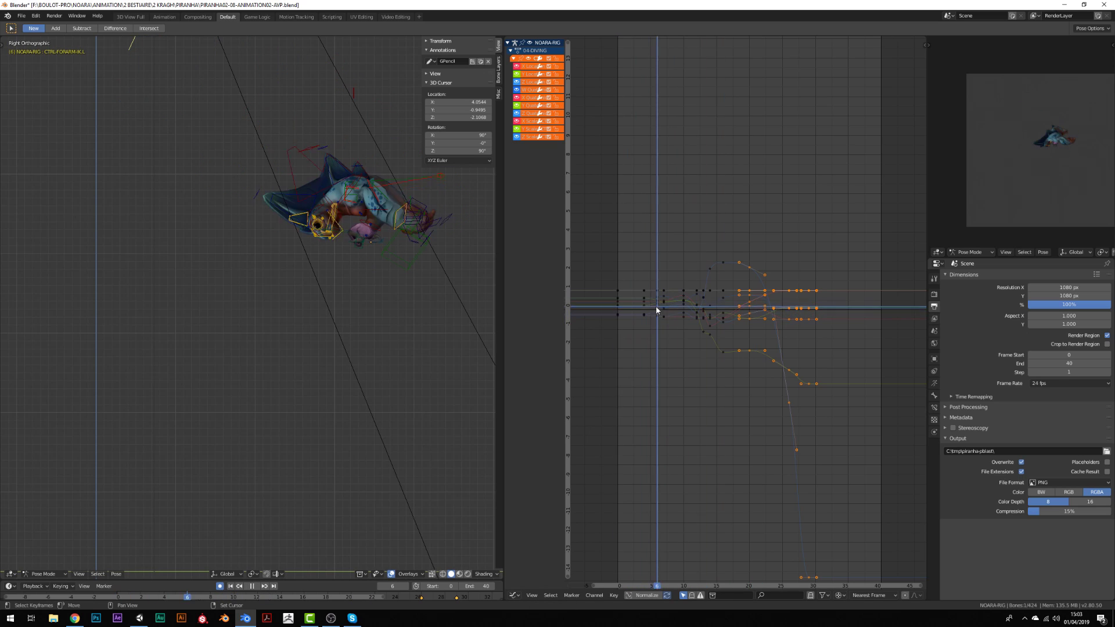
pyautogui.scroll(2, 653, 286)
pyautogui.keyDown('ctrl'); pyautogui.moveTo(653, 283); pyautogui.dragTo(682, 324, button='middle'); pyautogui.keyUp('ctrl')
# - Raise the left forearm's Z location key at frame 13 and key its location curves at frame 12
pyautogui.moveTo(682, 323); pyautogui.dragTo(712, 326, button='right')
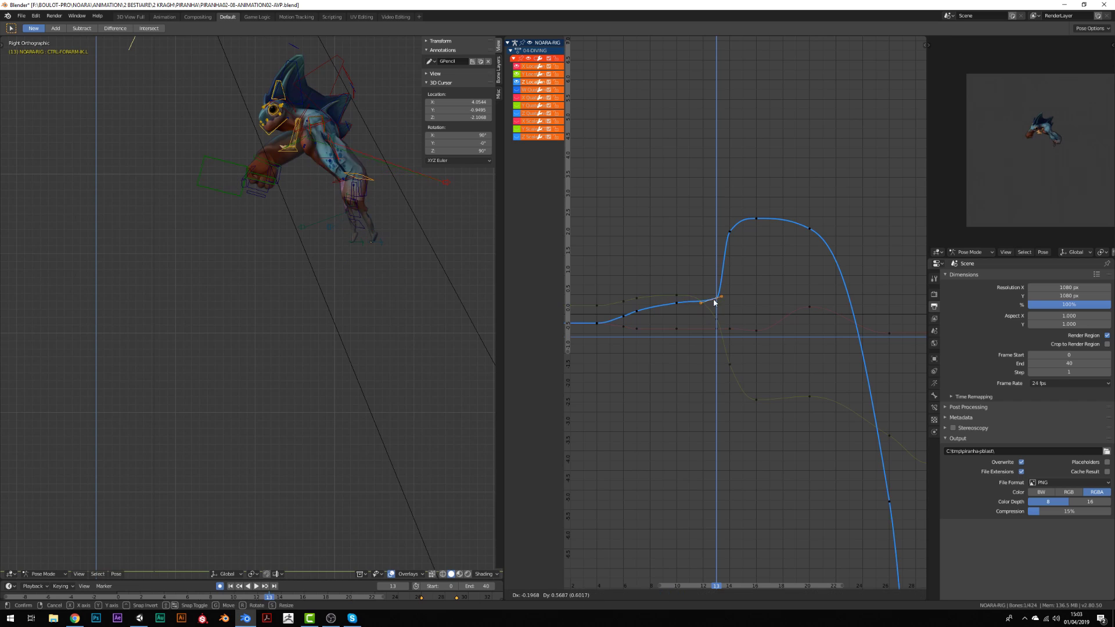
pyautogui.click(697, 308)
pyautogui.press('space')
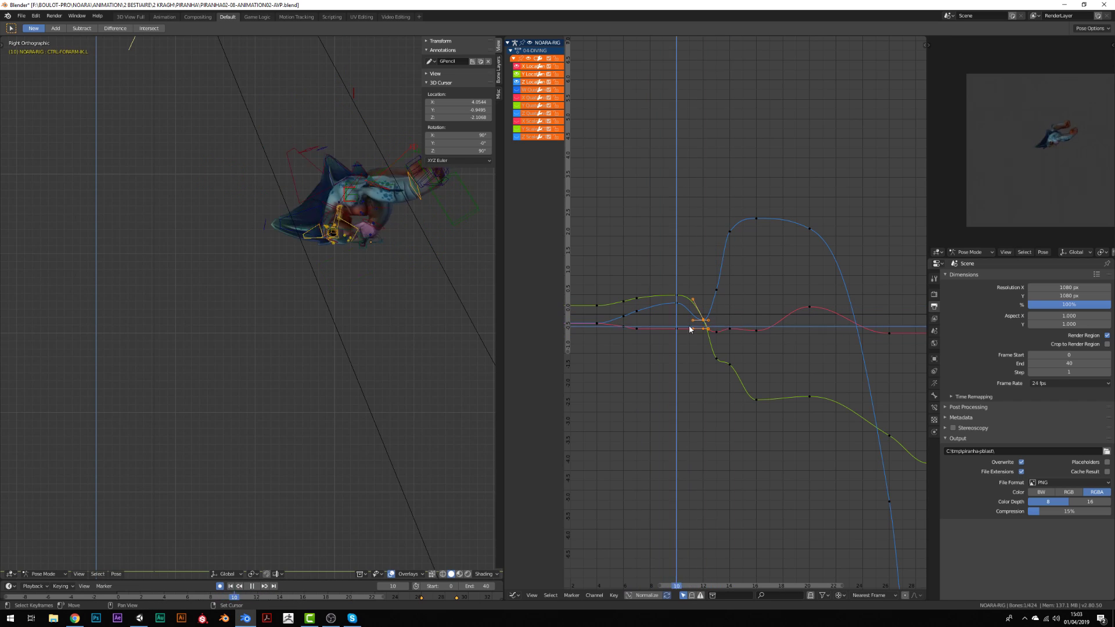
# - Isolate the left forearm's Y location curve, add a key at frame 8 and adjust the key at frame 13
pyautogui.moveTo(690, 329); pyautogui.dragTo(637, 329)
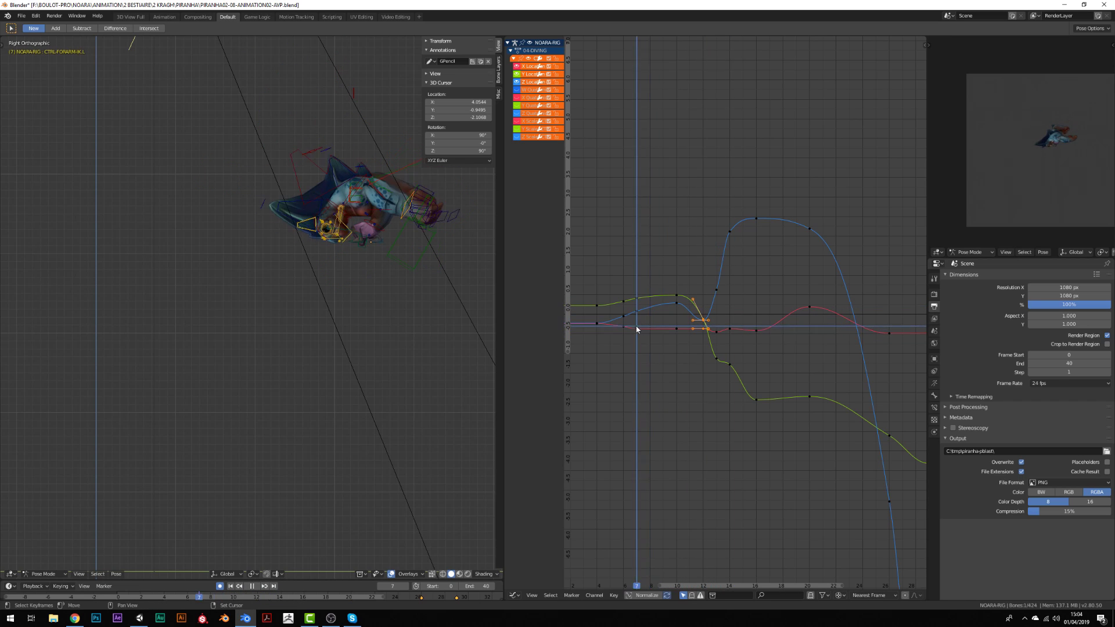
pyautogui.click(675, 297)
pyautogui.moveTo(675, 298); pyautogui.dragTo(717, 367)
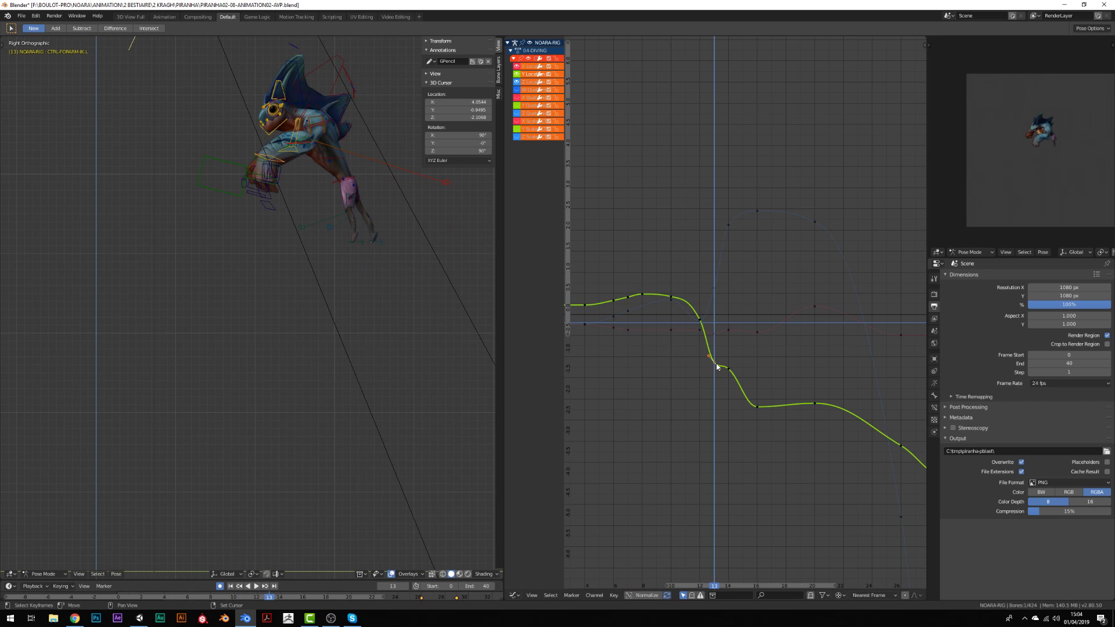
pyautogui.press('space')
# - Adjust the left forearm's Z location key at frame 13 and add a slightly raised X location key at frame 17
pyautogui.keyDown('alt'); pyautogui.moveTo(347, 294); pyautogui.dragTo(378, 333, button='middle'); pyautogui.keyUp('alt')
pyautogui.moveTo(316, 281); pyautogui.dragTo(407, 273, button='middle')
pyautogui.click(773, 271)
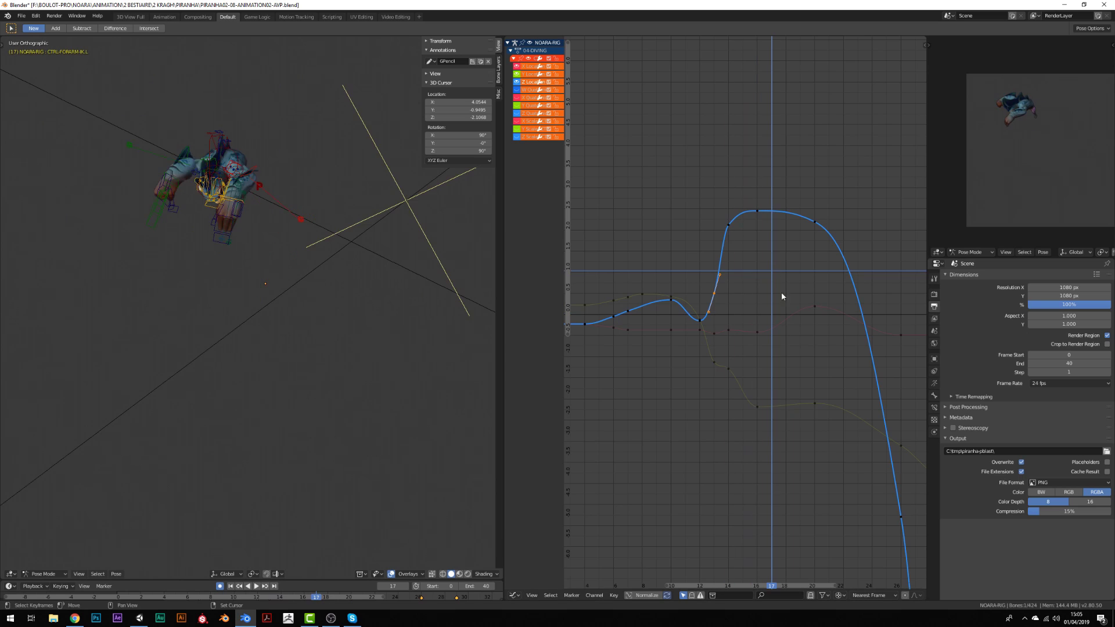
pyautogui.moveTo(771, 326)
pyautogui.mouseDown()
pyautogui.moveTo(726, 336)
pyautogui.moveTo(762, 317)
pyautogui.mouseUp()
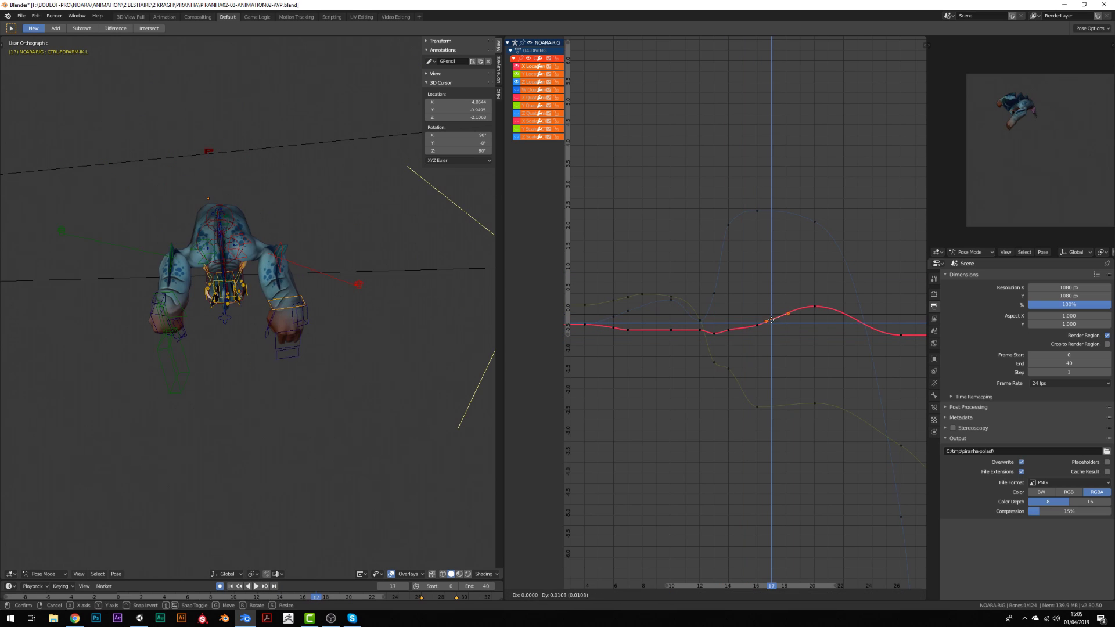
# - Add a Z location key at frame 24 for the left forearm and raise it to delay the drop
pyautogui.moveTo(458, 334)
pyautogui.keyDown('alt'); pyautogui.mouseDown(button='middle')
pyautogui.moveTo(373, 341)
pyautogui.moveTo(212, 520)
pyautogui.moveTo(244, 441)
pyautogui.mouseUp(button='middle'); pyautogui.keyUp('alt')
pyautogui.moveTo(797, 424); pyautogui.dragTo(650, 350, button='middle')
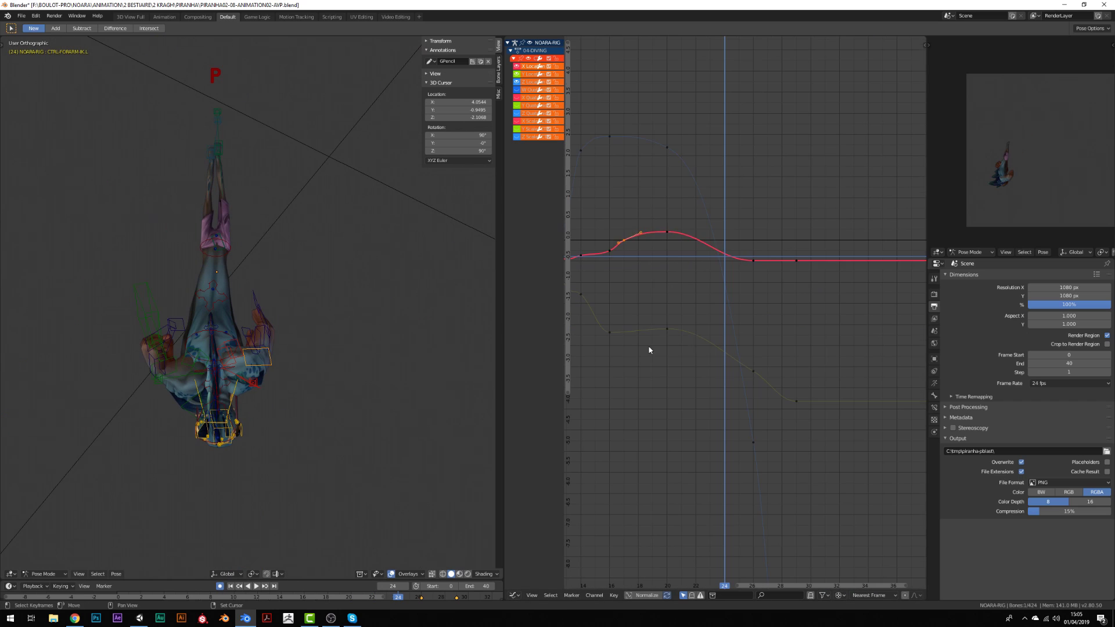
pyautogui.moveTo(297, 346); pyautogui.dragTo(325, 302, button='middle')
pyautogui.click(672, 157)
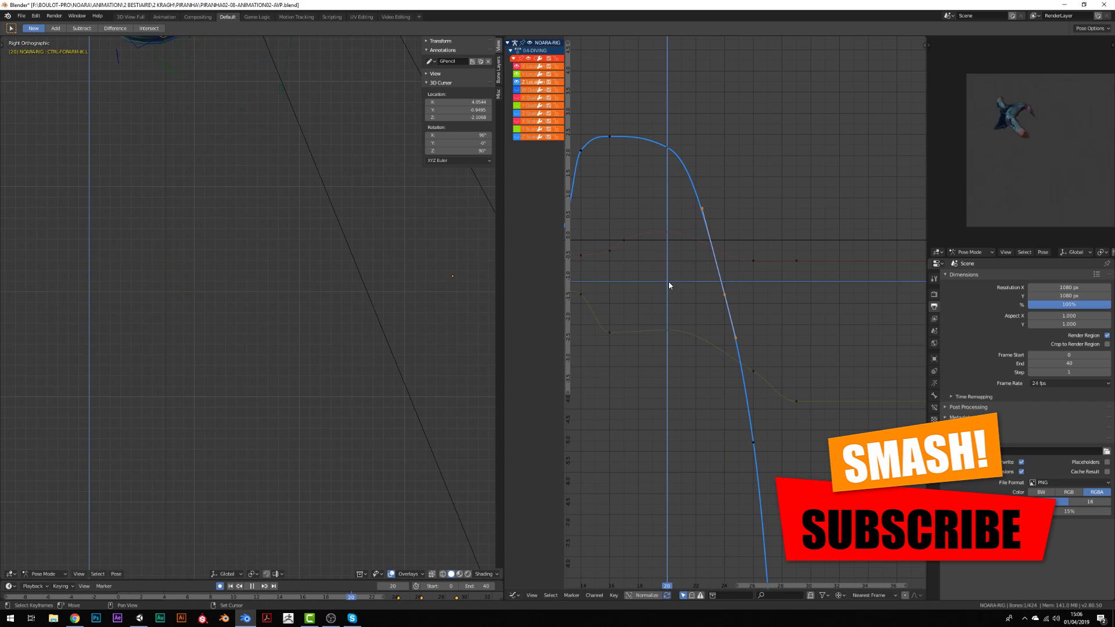
pyautogui.moveTo(348, 372)
pyautogui.mouseDown(button='middle')
pyautogui.moveTo(315, 397)
pyautogui.moveTo(279, 372)
pyautogui.mouseUp(button='middle')
pyautogui.press('g')
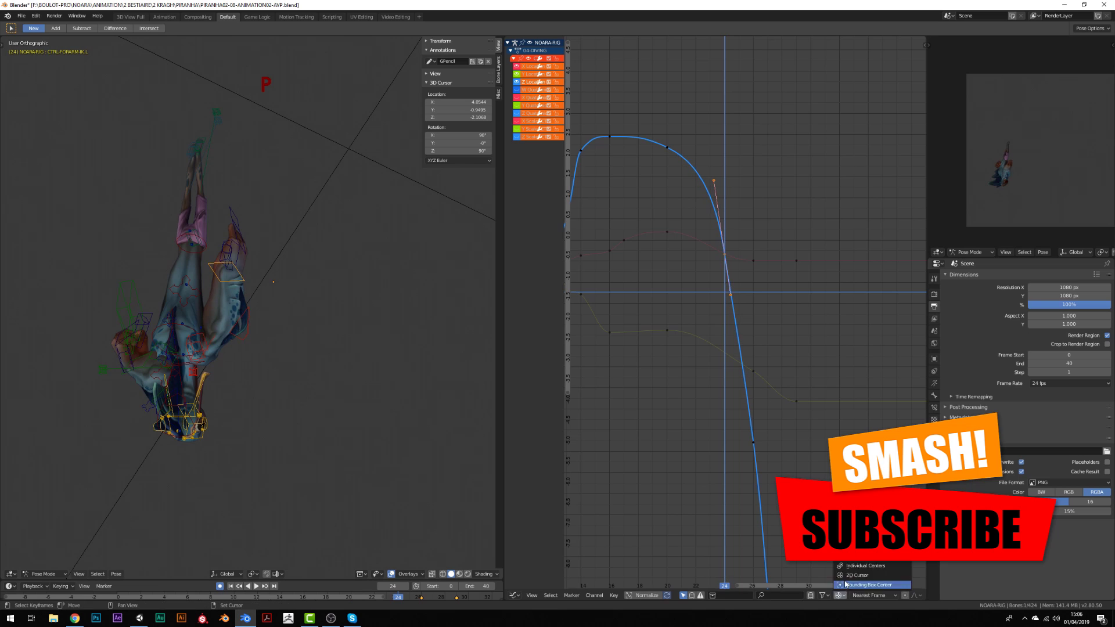
# - Scrub and play the dive from an angled view to check the left forearm's motion
pyautogui.moveTo(723, 380); pyautogui.dragTo(740, 313, button='right')
pyautogui.press('space')
pyautogui.moveTo(295, 333); pyautogui.dragTo(291, 349, button='middle')
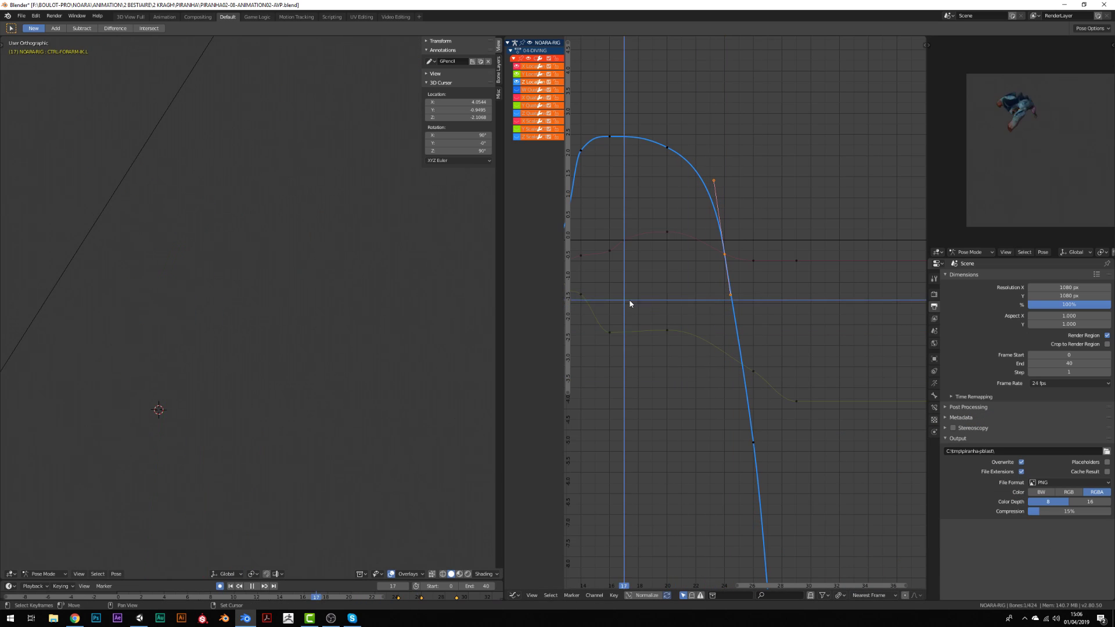
pyautogui.scroll(-3, 632, 308)
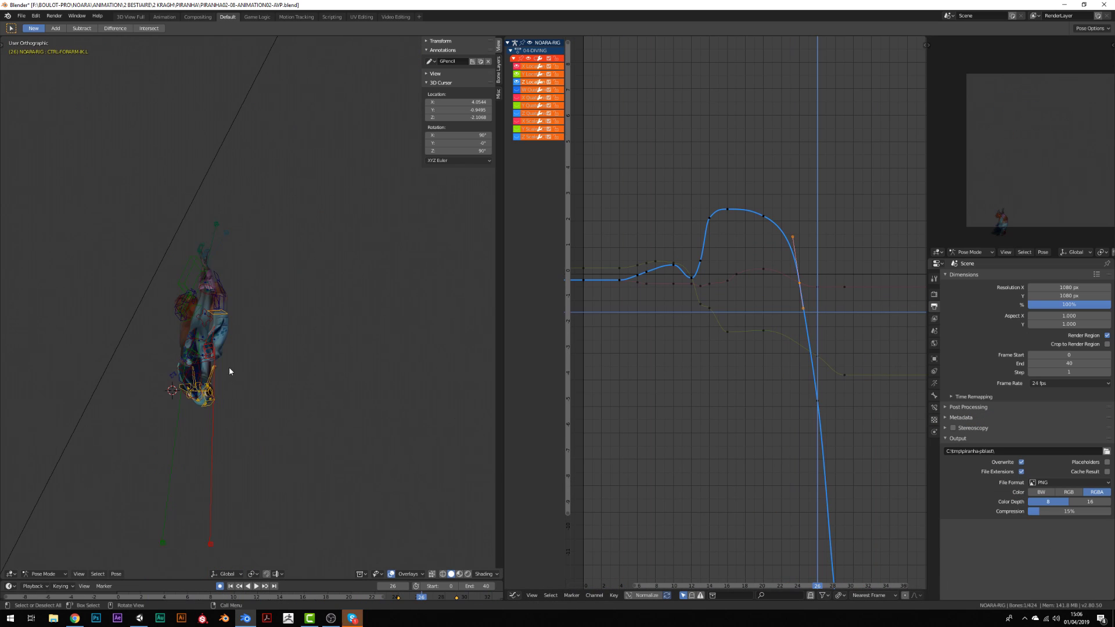
pyautogui.press('space')
pyautogui.rightClick(567, 287)
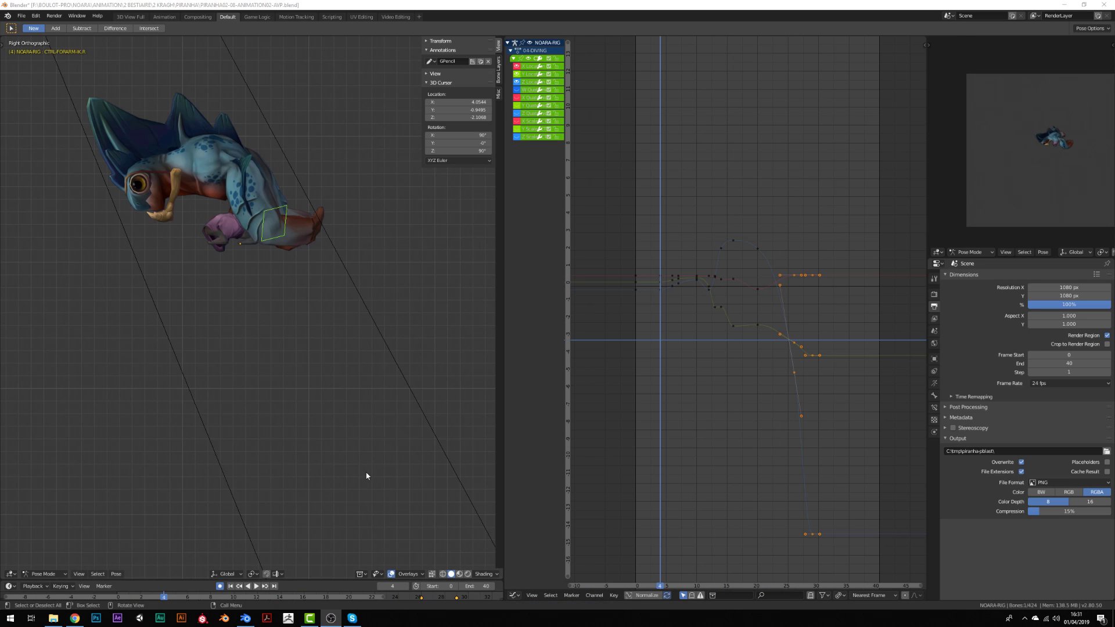
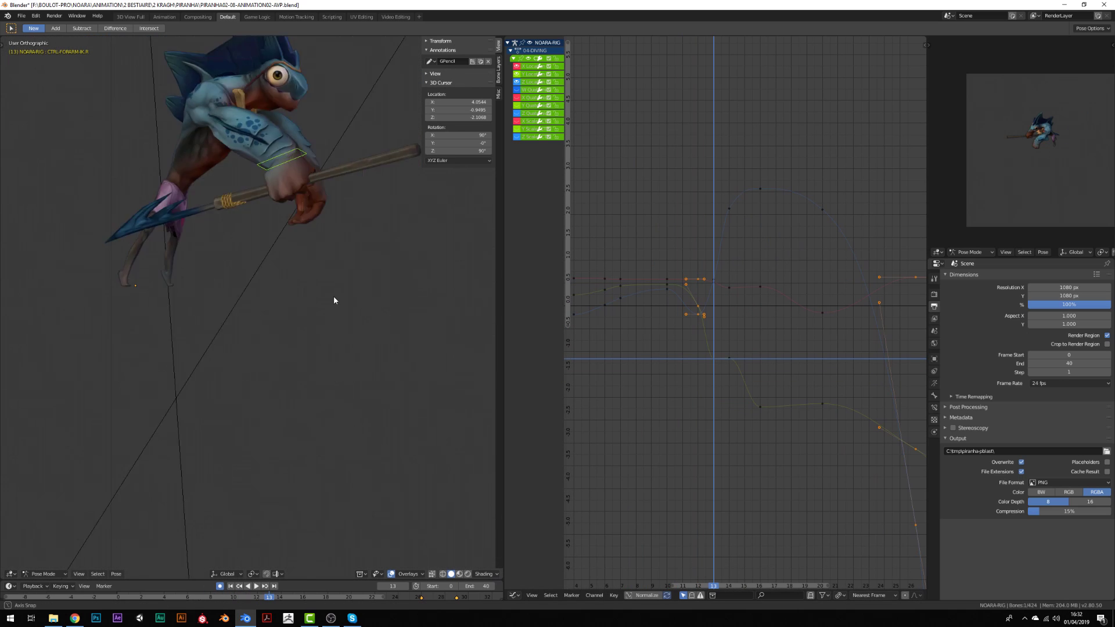
# - Add keys at frame 13 on the right forearm's Y and Z location curves and adjust them
pyautogui.press('space')
pyautogui.moveTo(715, 278); pyautogui.dragTo(715, 283)
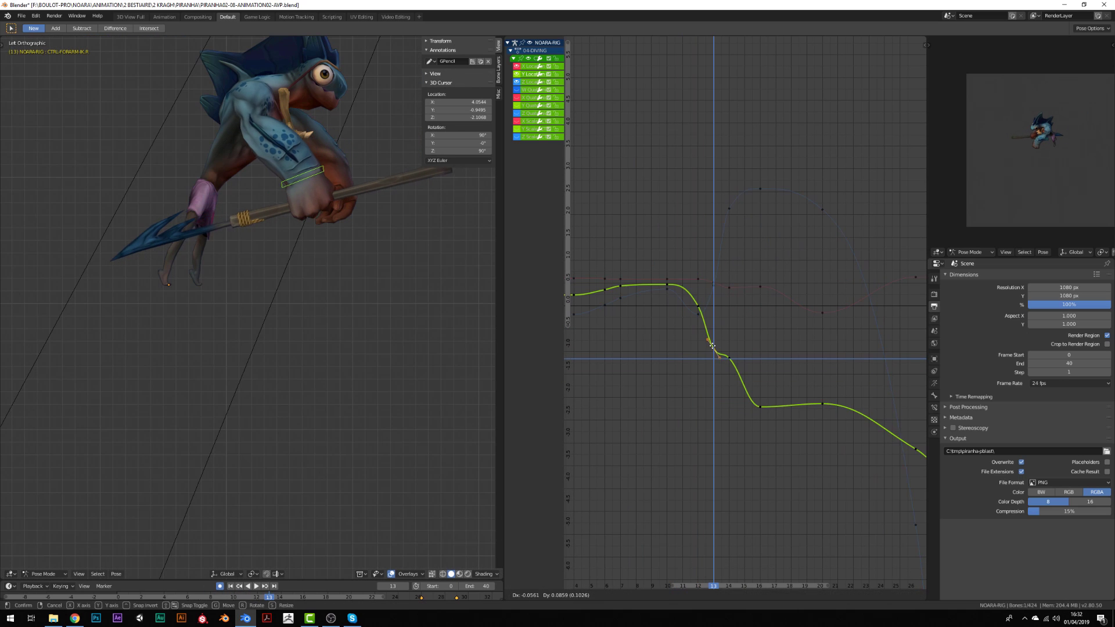
pyautogui.rightClick(729, 327)
# - Rotate the right forearm control at frame 14 and add an X location key at frame 18
pyautogui.moveTo(441, 302); pyautogui.dragTo(332, 277, button='middle')
pyautogui.press('r')
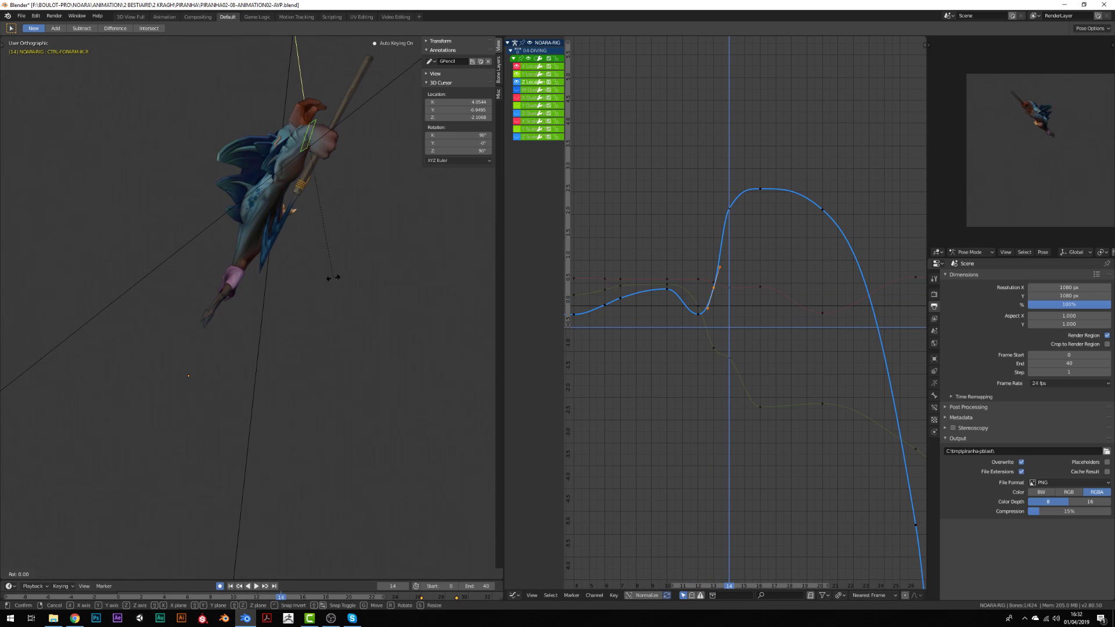
pyautogui.moveTo(728, 227); pyautogui.dragTo(752, 229, button='right')
pyautogui.moveTo(325, 290); pyautogui.dragTo(273, 325, button='middle')
pyautogui.moveTo(773, 244); pyautogui.dragTo(838, 308, button='right')
pyautogui.click(761, 291)
pyautogui.rightClick(783, 306)
# - Shift the right forearm's frame 20 Z location key to frame 21
pyautogui.moveTo(822, 377); pyautogui.dragTo(745, 368, button='middle')
pyautogui.rightClick(745, 365)
pyautogui.moveTo(745, 368); pyautogui.dragTo(759, 369, button='right')
pyautogui.click(759, 206)
pyautogui.rightClick(759, 207)
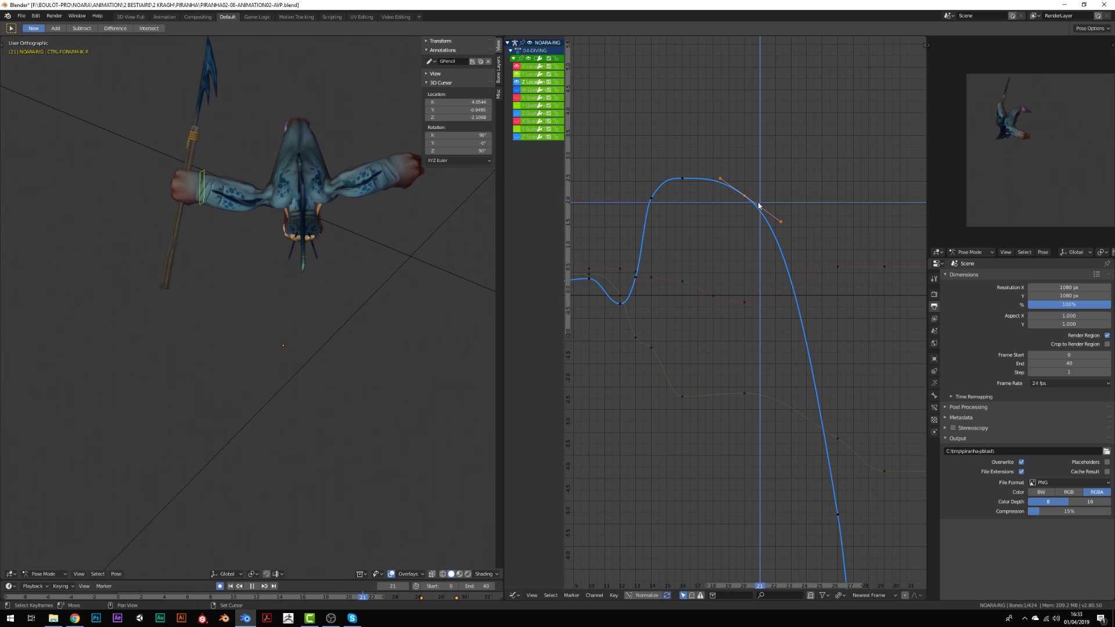
# - Add a raised Z location key at frame 23 to delay the right forearm's drop
pyautogui.rightClick(771, 273)
pyautogui.press('Right')
pyautogui.press('ctrl+KP_1')
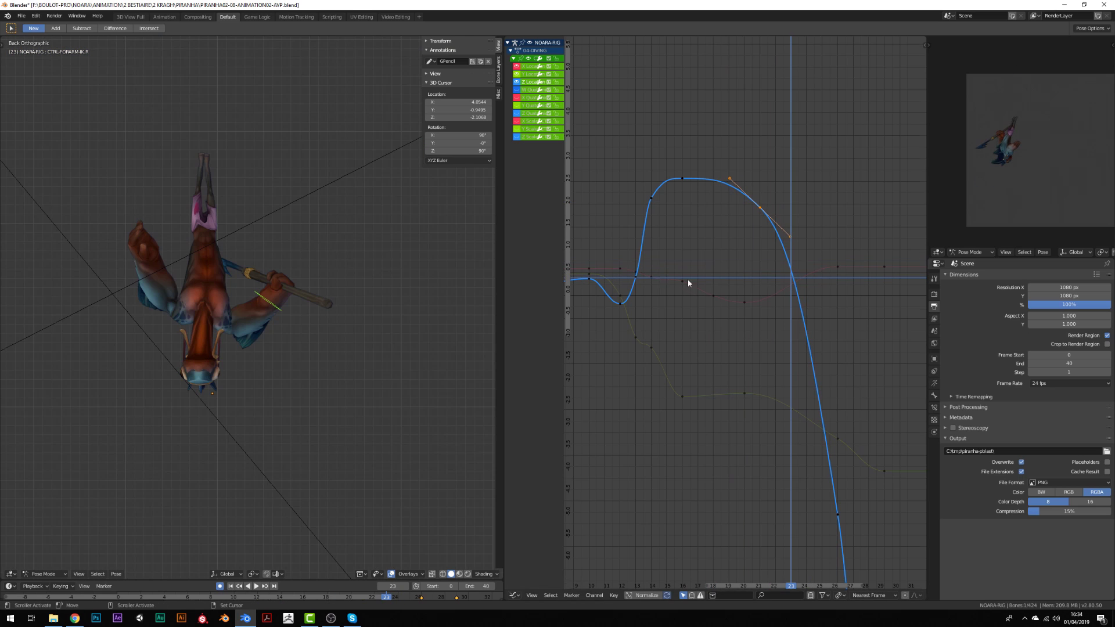
pyautogui.click(722, 215)
pyautogui.press('space')
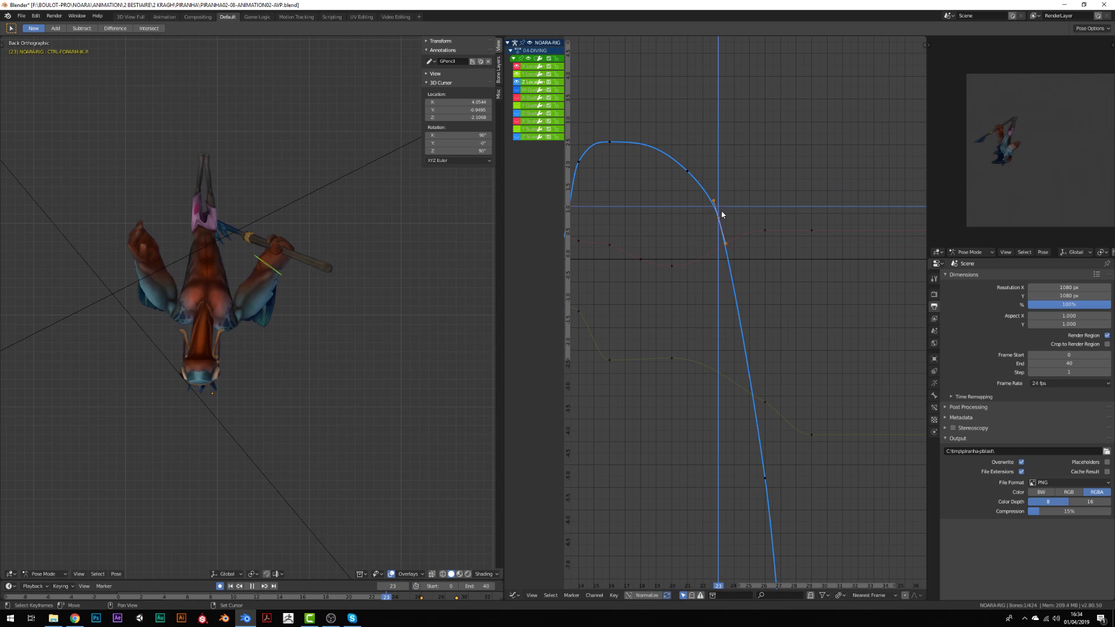
pyautogui.click(718, 211)
# - Rotate and key the right forearm control at frame 24, checking the pose from the side and front
pyautogui.press('KP_3')
pyautogui.press('Right')
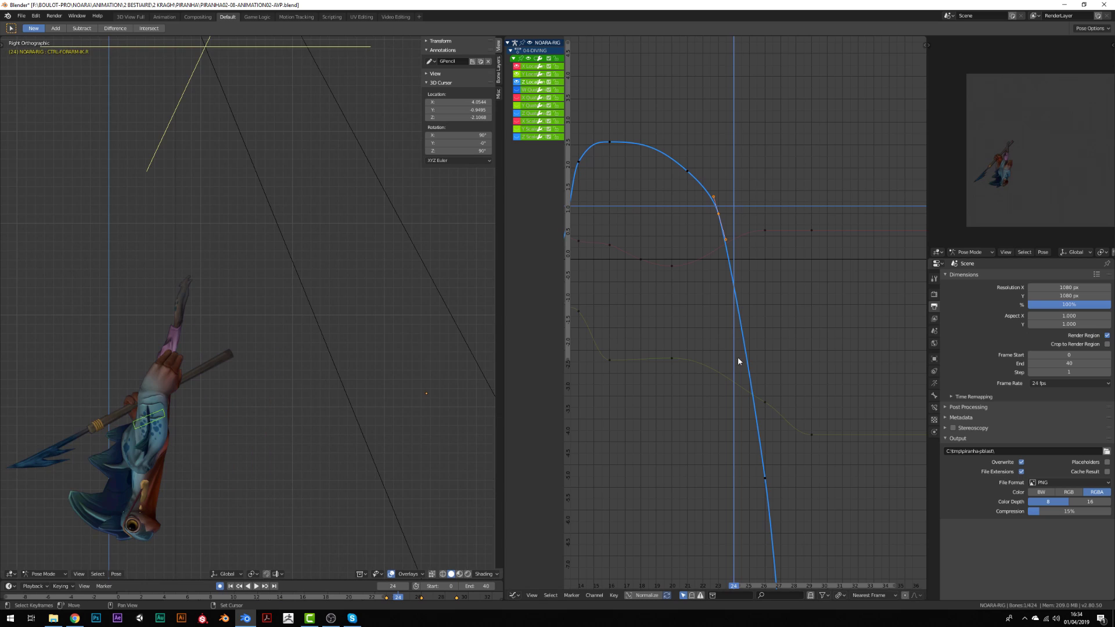
pyautogui.click(752, 419)
pyautogui.press('KP_1')
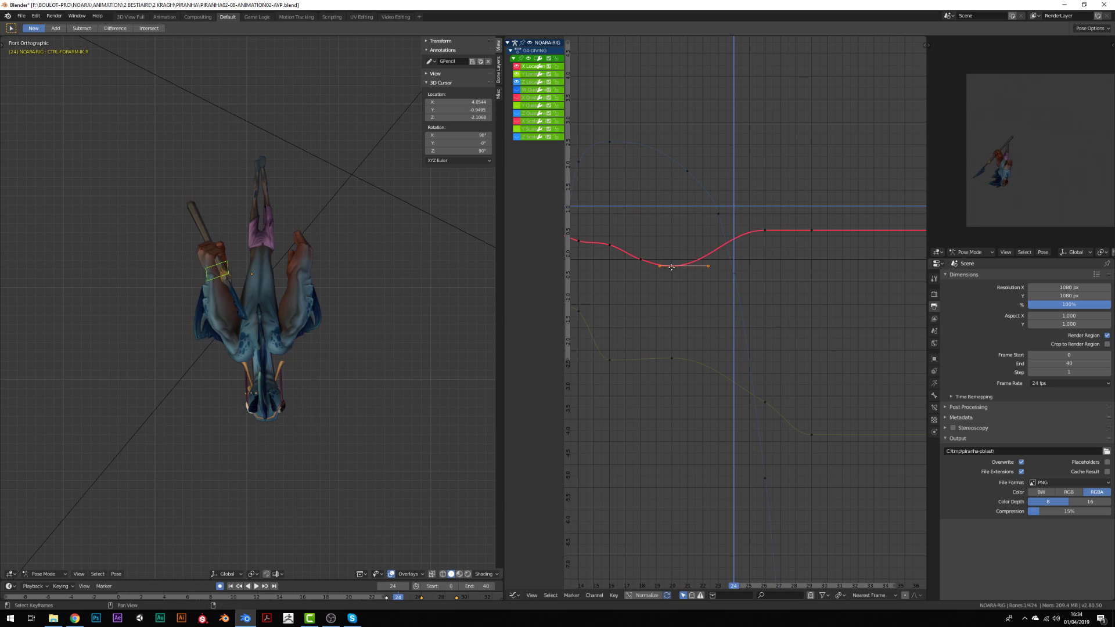
pyautogui.click(285, 201)
pyautogui.moveTo(284, 202); pyautogui.dragTo(403, 284, button='middle')
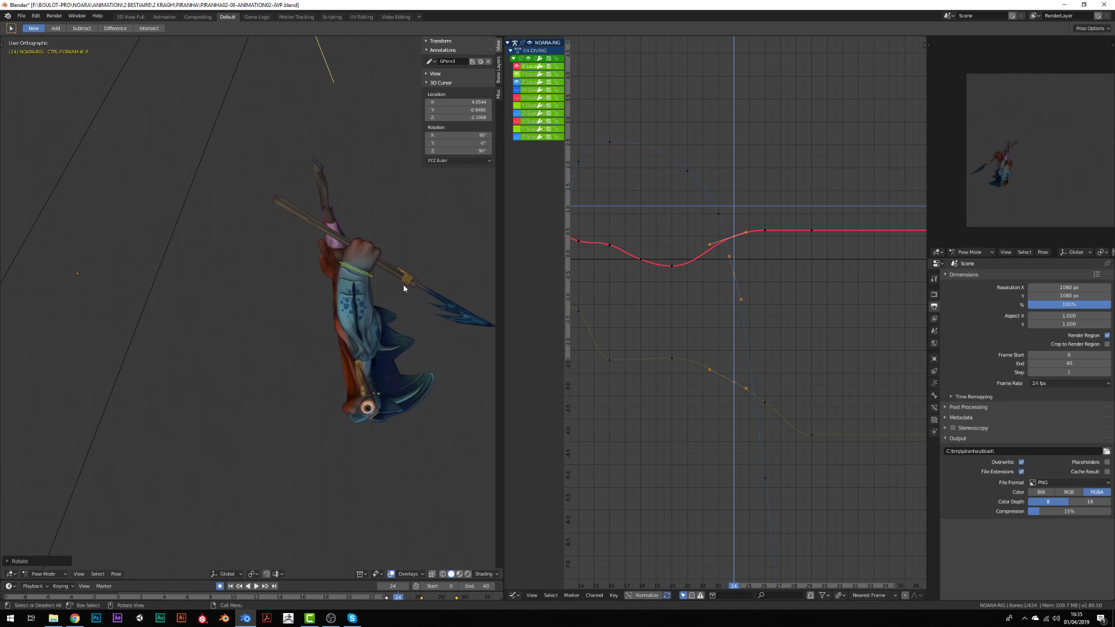
# - Rotate and key the right forearm control at frame 27
pyautogui.click(738, 323)
pyautogui.press('Right')
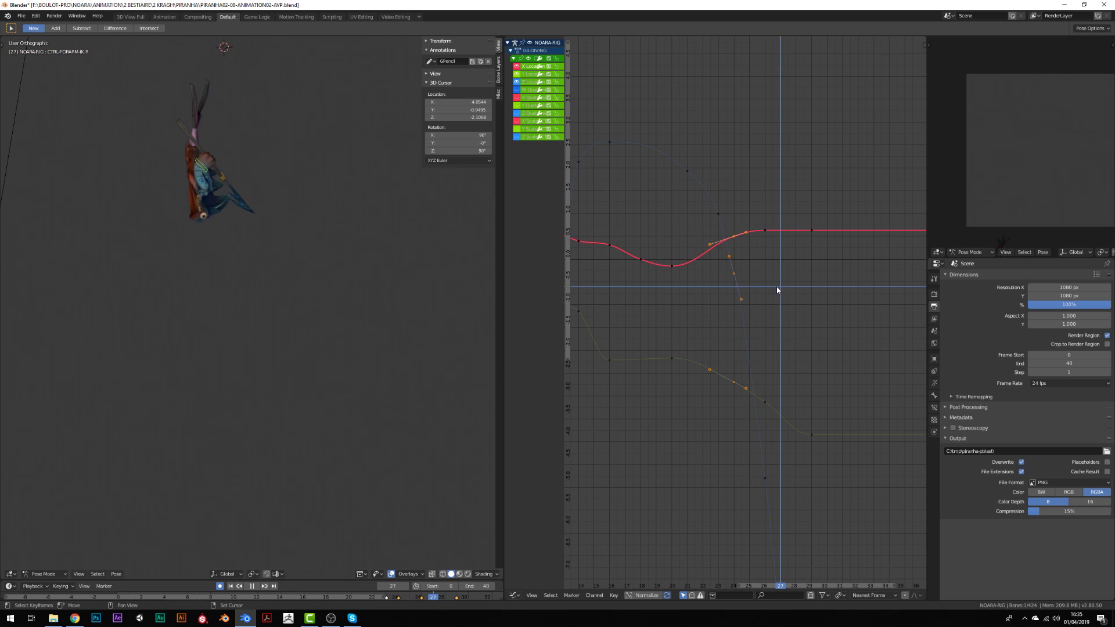
pyautogui.press('r')
pyautogui.click(279, 239)
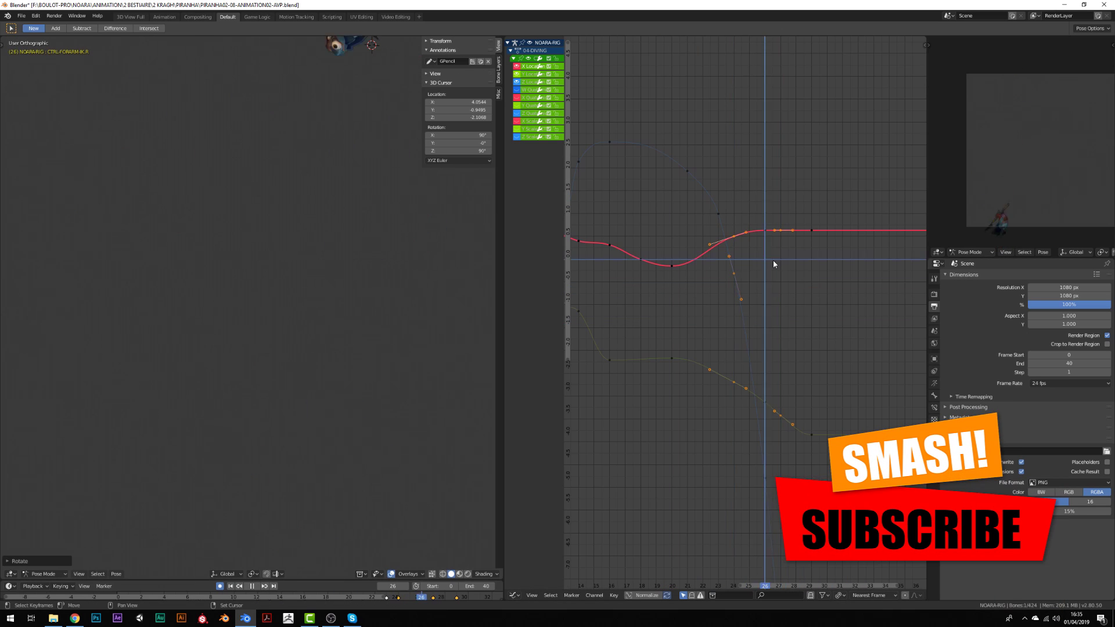
# - Play the dive to check the right forearm and display only its quaternion rotation curves
pyautogui.press('Home')
pyautogui.click(602, 348)
pyautogui.press('space')
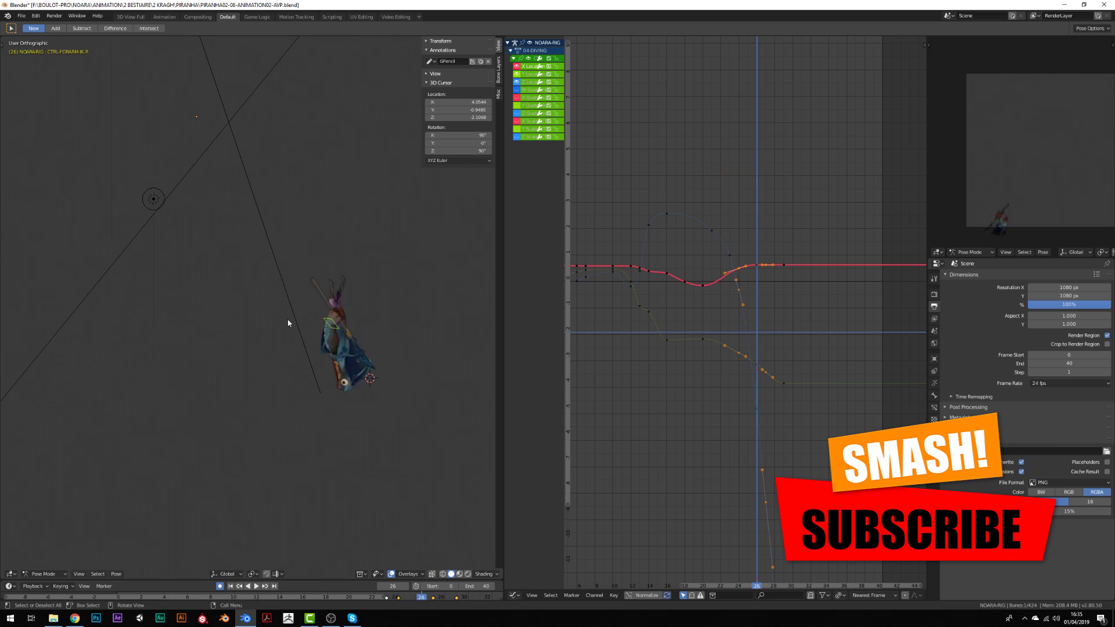
pyautogui.scroll(2, 779, 279)
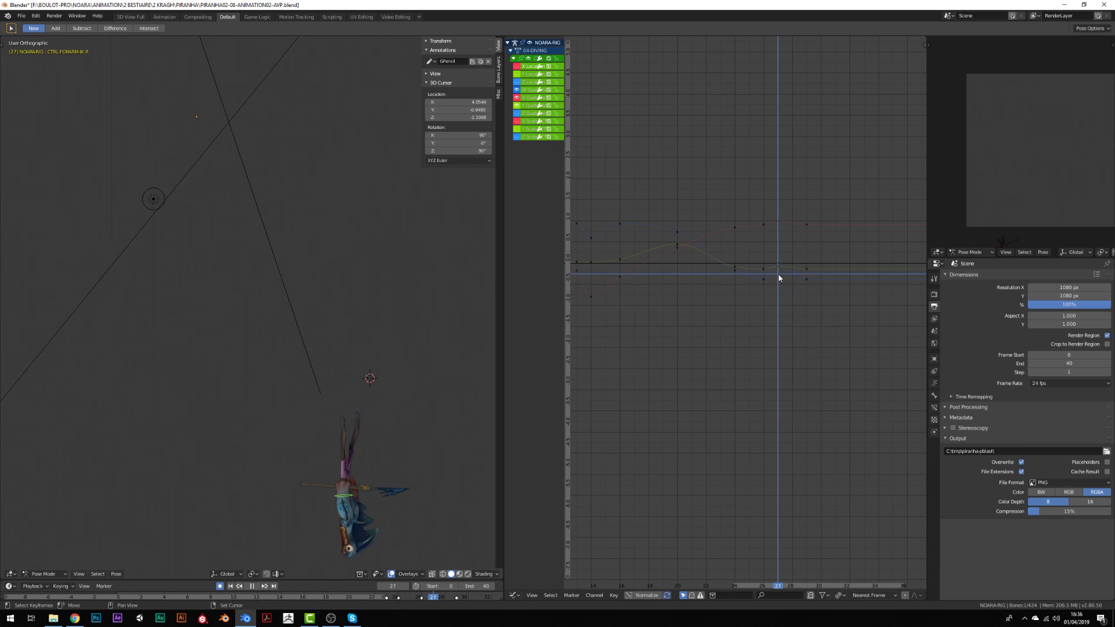
pyautogui.press('ctrl+KP_3')
pyautogui.scroll(-3, 724, 304)
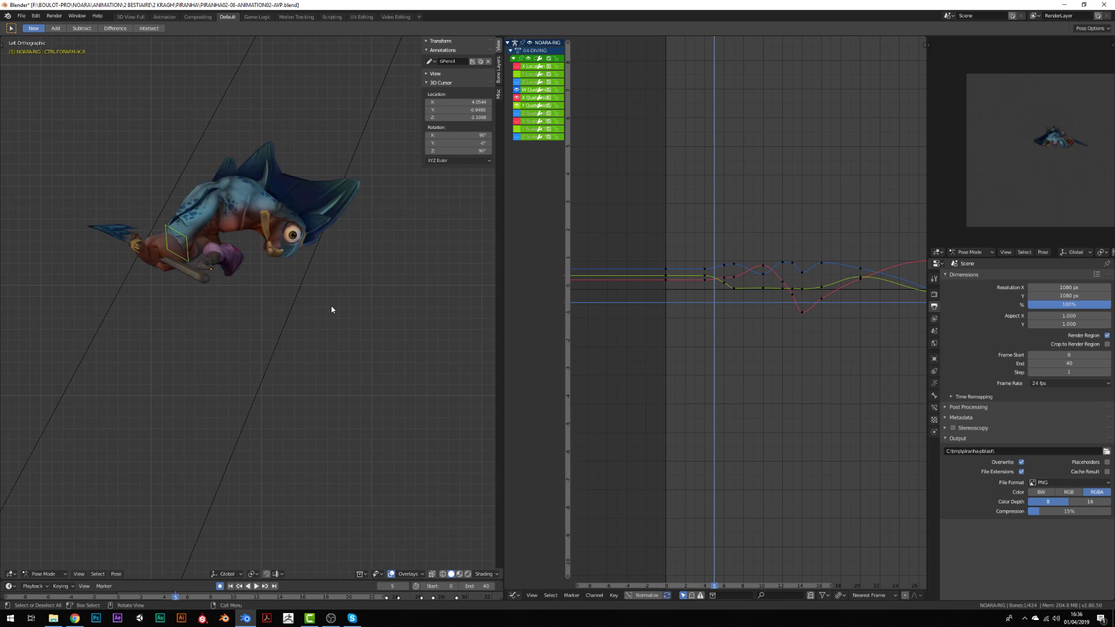
# - Deepen the right forearm's X quaternion rotation dip at frame 16 and raise its keys at frames 27 and 29
pyautogui.press('space')
pyautogui.moveTo(795, 287); pyautogui.dragTo(835, 309)
pyautogui.moveTo(842, 323); pyautogui.dragTo(824, 315, button='right')
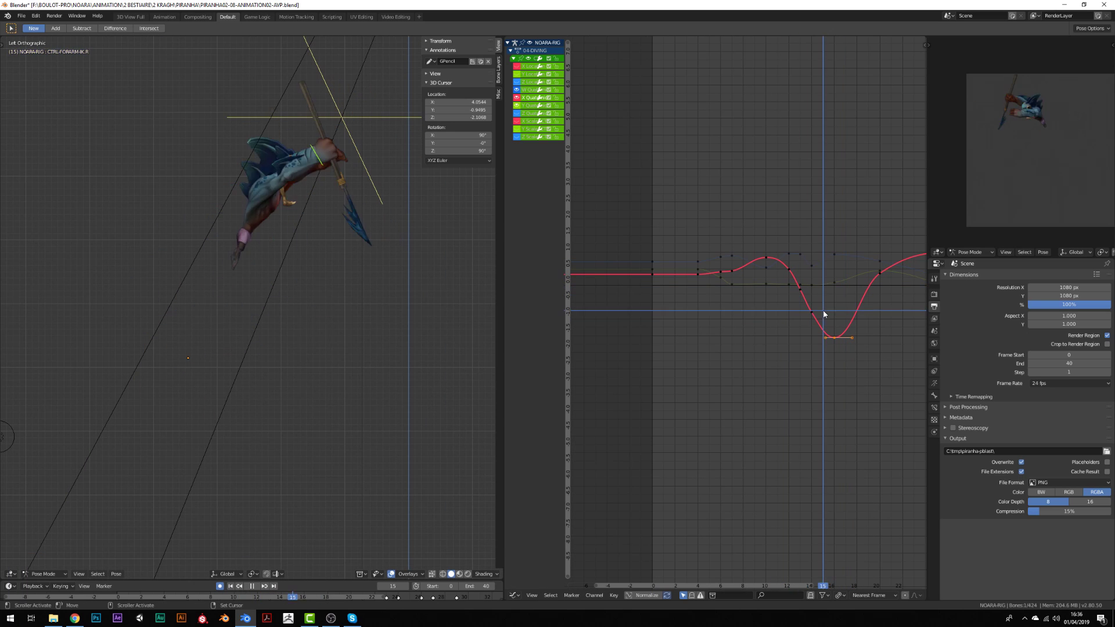
pyautogui.moveTo(831, 308); pyautogui.dragTo(830, 328)
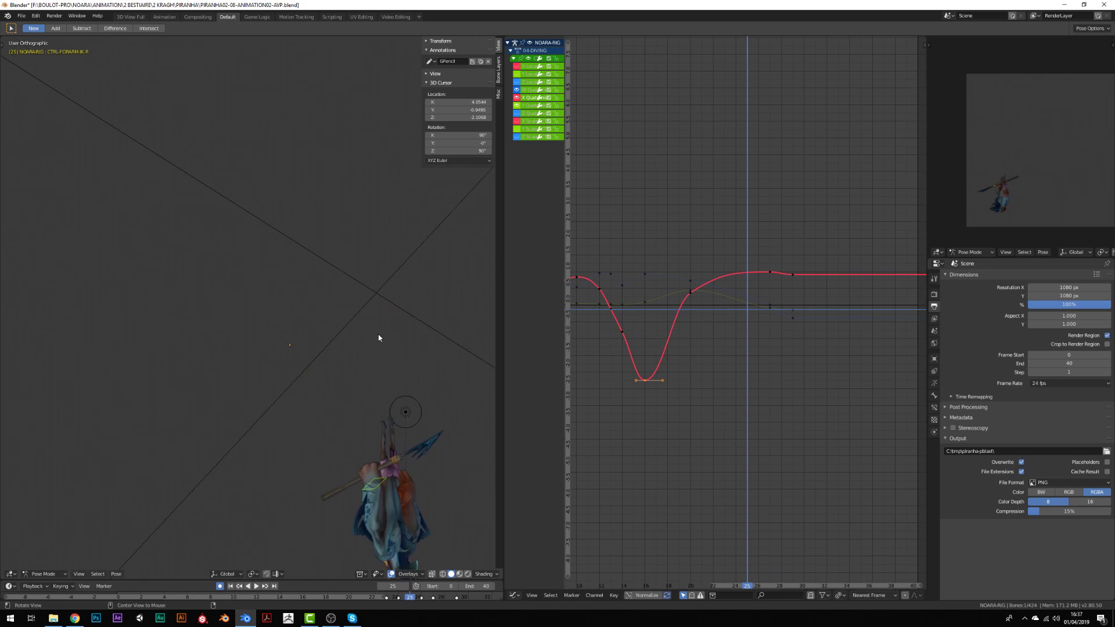
pyautogui.press('g')
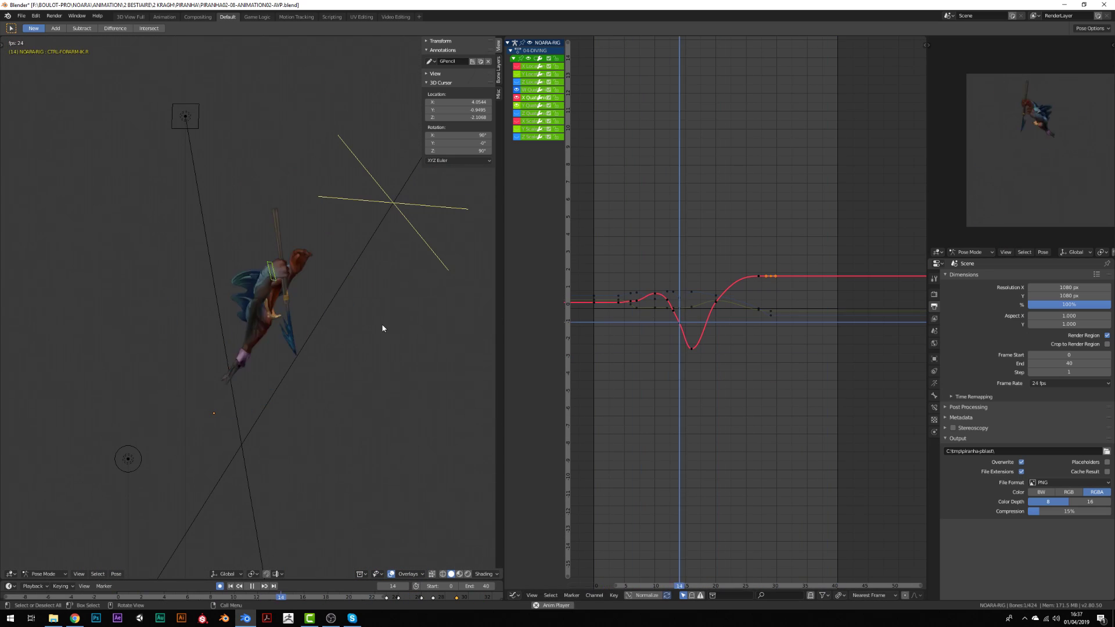
pyautogui.rightClick(742, 310)
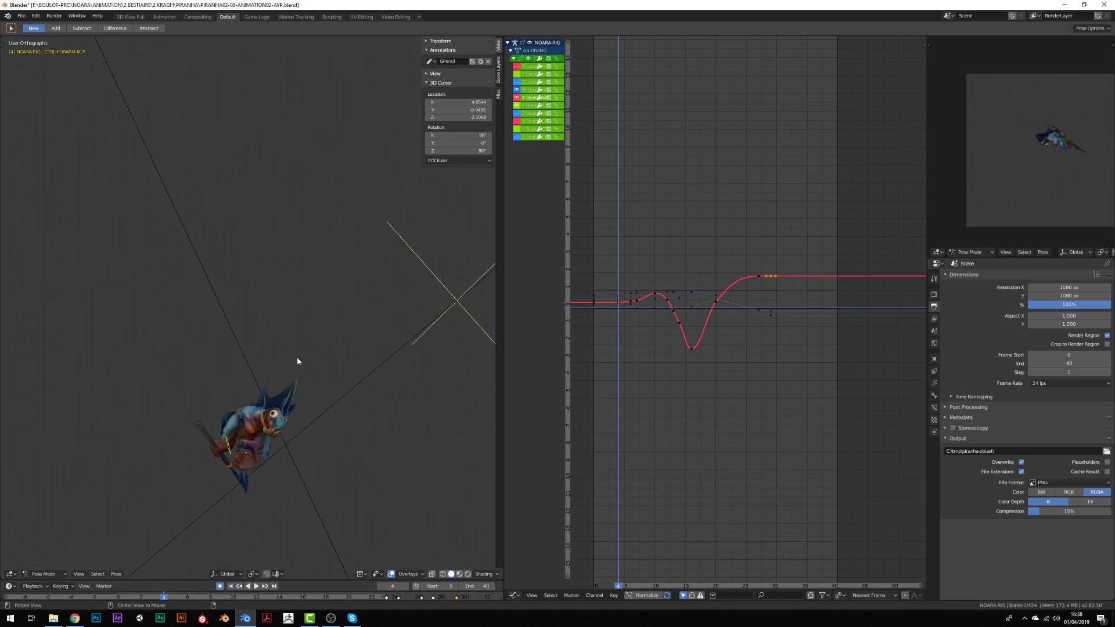
# - Switch to Object Mode, show the wooden posts and ropes, and play the dive in context
pyautogui.press('space')
pyautogui.hotkey('ctrl', 'Tab')
pyautogui.moveTo(395, 378); pyautogui.dragTo(407, 343, button='middle')
pyautogui.press('space')
pyautogui.press('space')
pyautogui.click(617, 353)
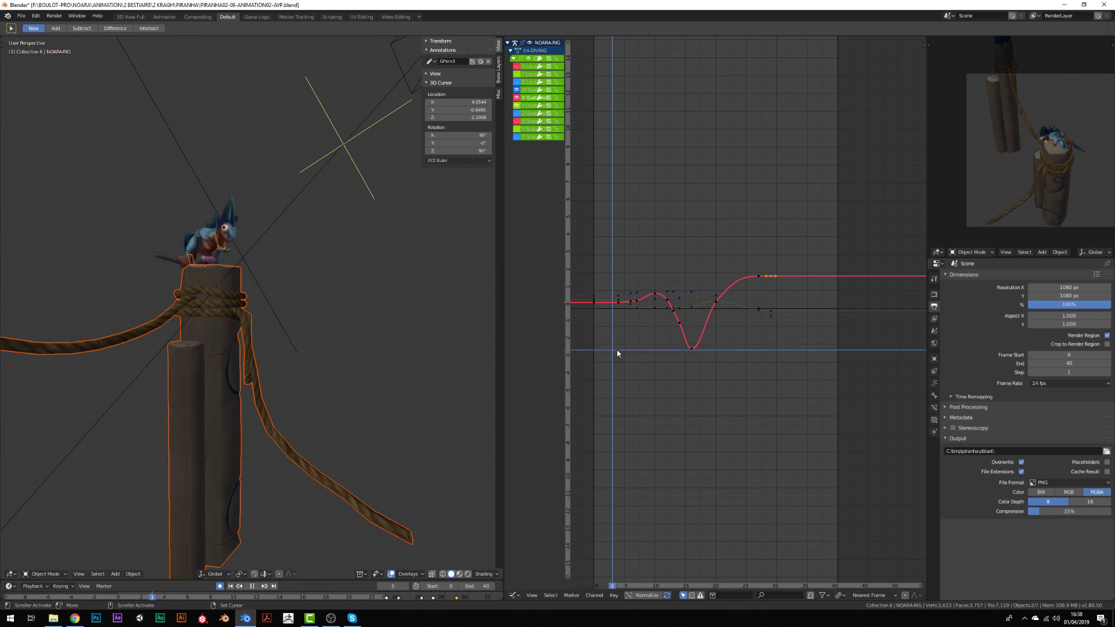
# - Show the 04-DIVING keys in the Action Editor and reveal all hidden rig controls in Pose Mode
pyautogui.press('KP_1')
pyautogui.scroll(-2, 292, 279)
pyautogui.hotkey('ctrl', 'Tab')
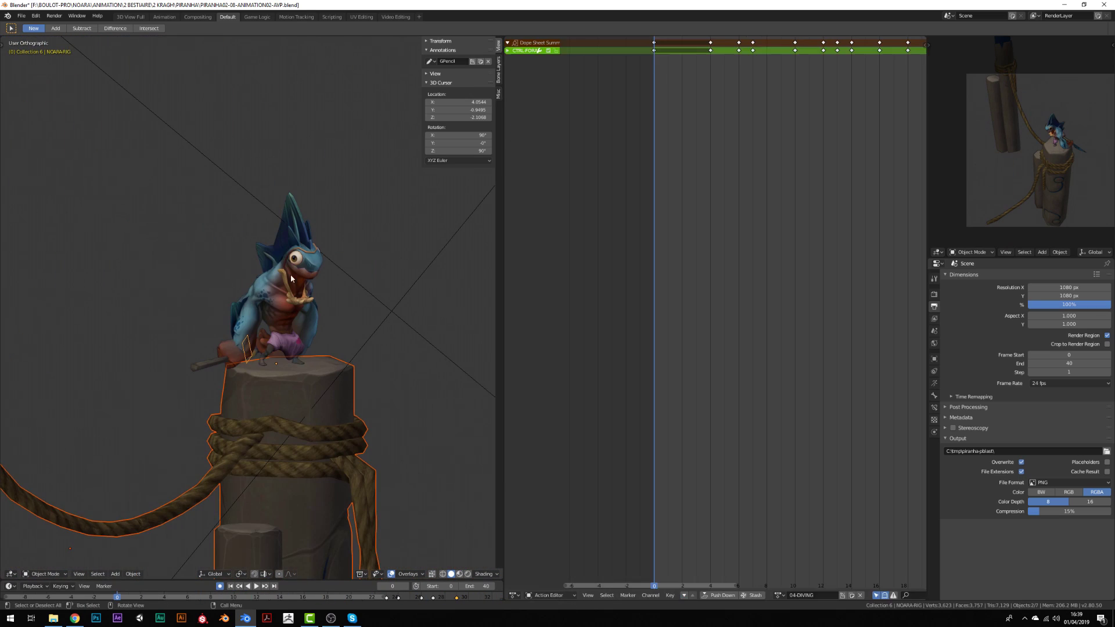
pyautogui.hotkey('alt', 'h')
pyautogui.keyDown('ctrl'); pyautogui.scroll(-1, 420, 337); pyautogui.keyUp('ctrl')
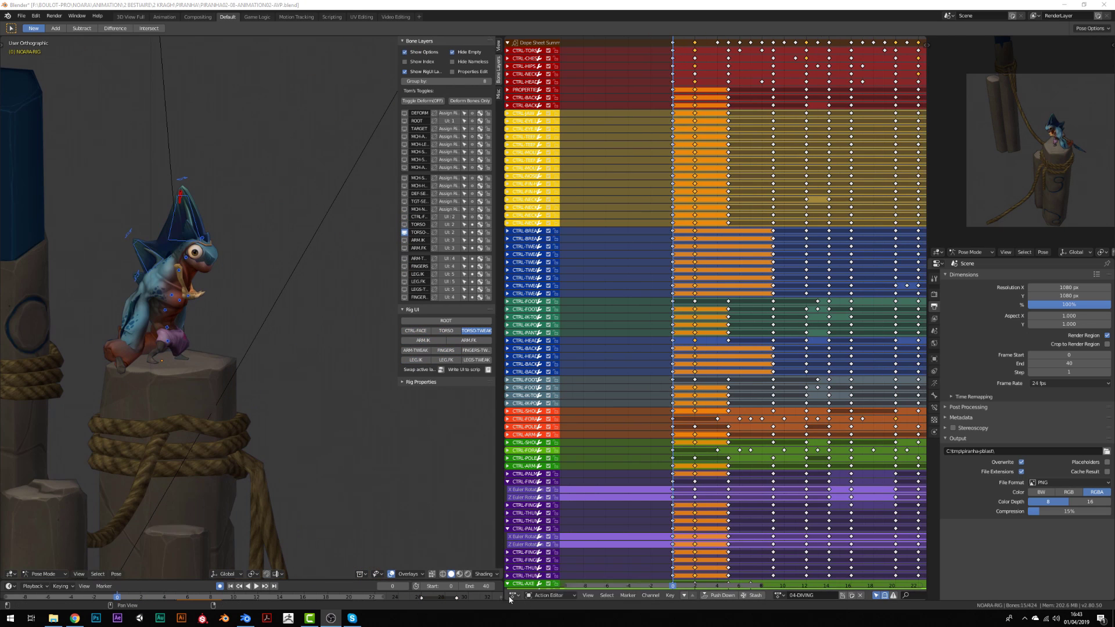
# - Show the head fin control's curves and lower its X rotation keys at frames 2, 5 and 12
pyautogui.click(185, 210)
pyautogui.press('KP_3')
pyautogui.hotkey('ctrl', 'Tab')
pyautogui.press('space')
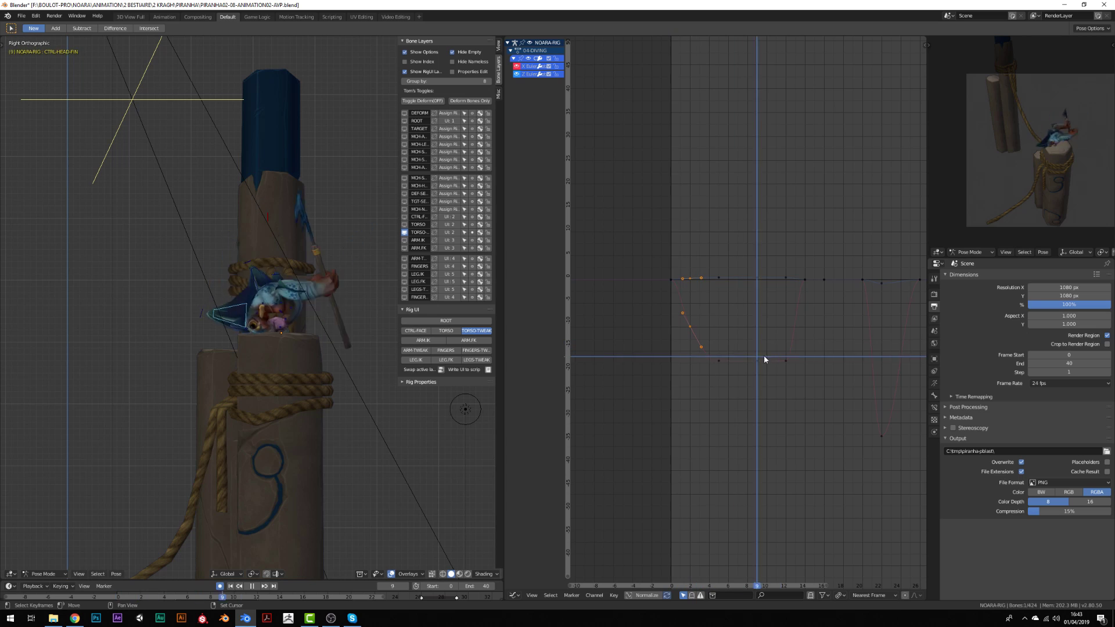
# - Adjust the head fin's X rotation keys at frames 9 and 12 into a smooth rise toward frame 14
pyautogui.press('space')
pyautogui.press('Home')
pyautogui.click(741, 325)
pyautogui.press('space')
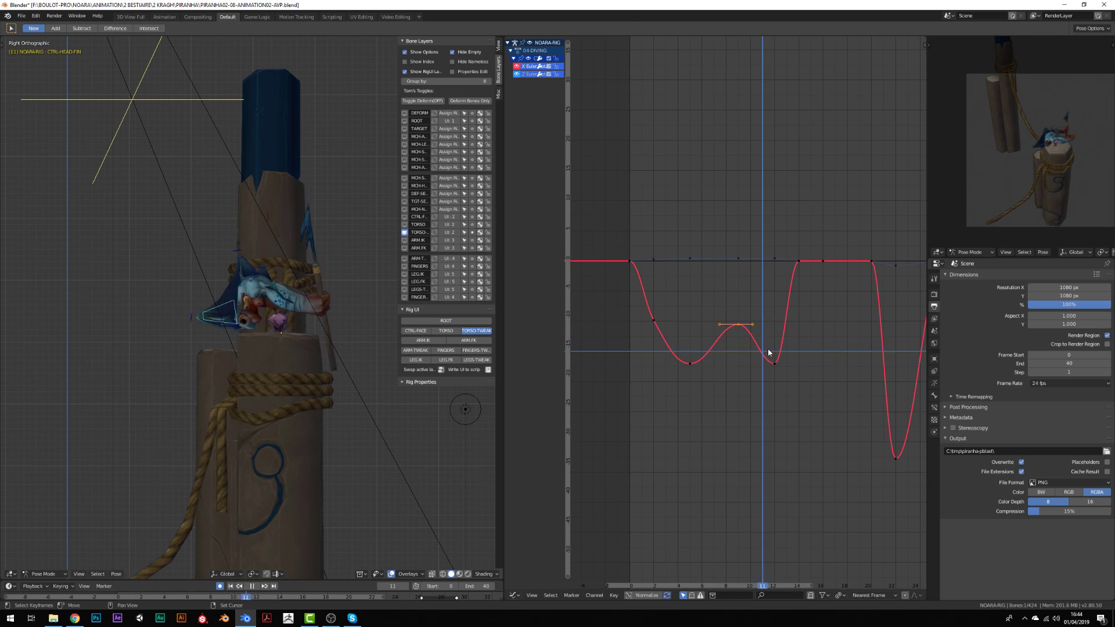
pyautogui.keyDown('ctrl'); pyautogui.moveTo(791, 333); pyautogui.dragTo(766, 347, button='middle'); pyautogui.keyUp('ctrl')
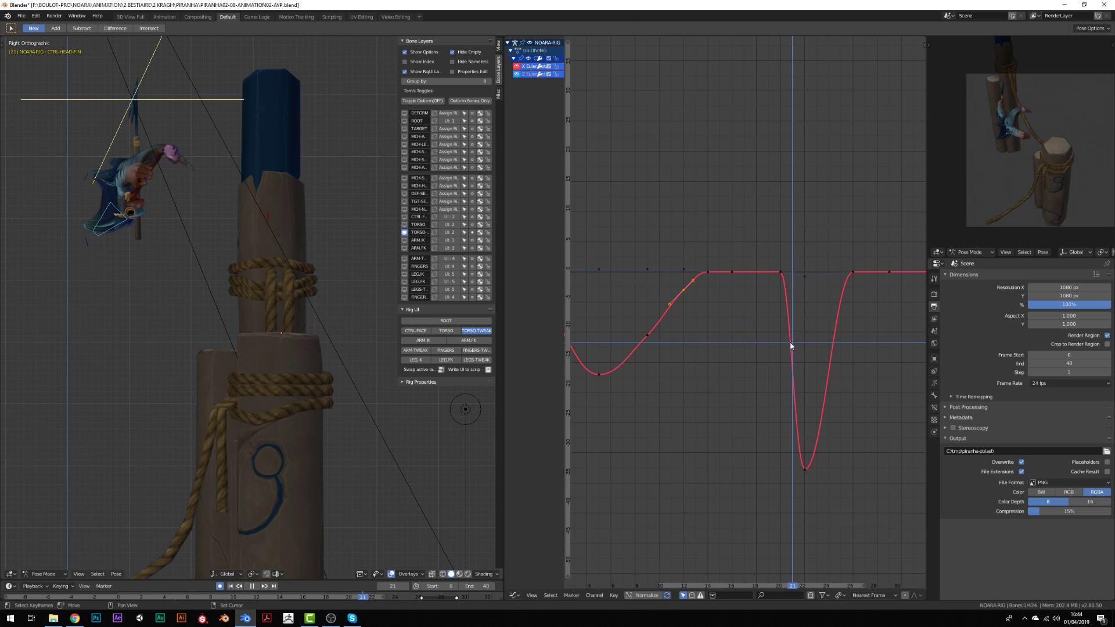
# - Lower the head fin's X rotation keys at frames 20 and 22 to broaden the second dip
pyautogui.click(784, 392)
pyautogui.press('space')
pyautogui.scroll(-1, 806, 416)
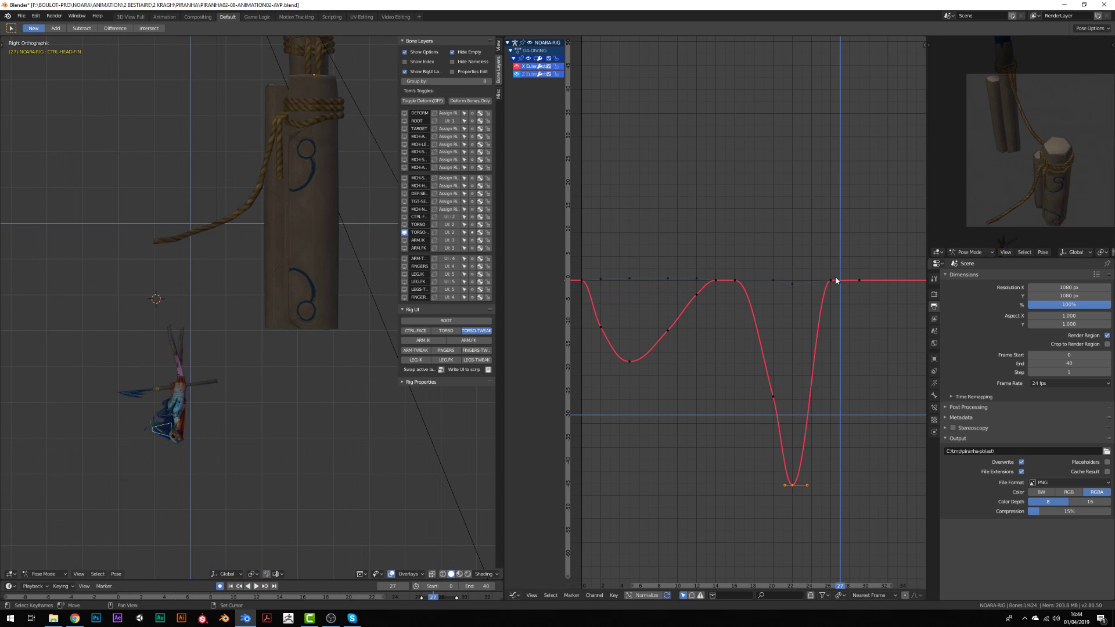
pyautogui.press('Escape')
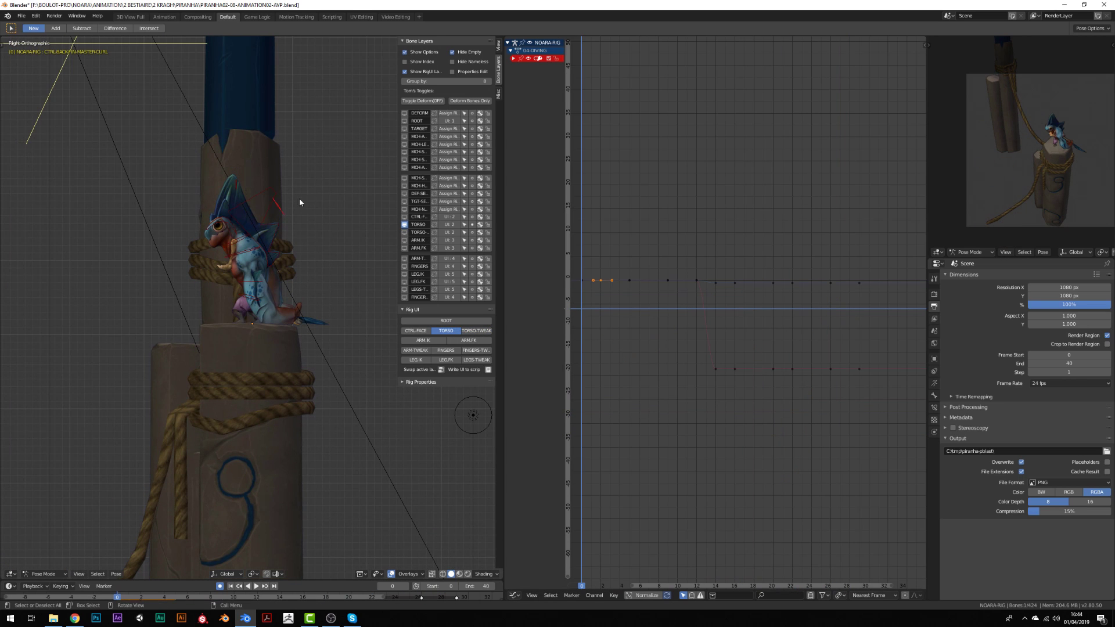
# - Isolate the back fin master control's X rotation curve, lower its key at frame 2 and raise the key at frame 9
pyautogui.press('Home')
pyautogui.rightClick(632, 293)
pyautogui.press('space')
pyautogui.rightClick(588, 323)
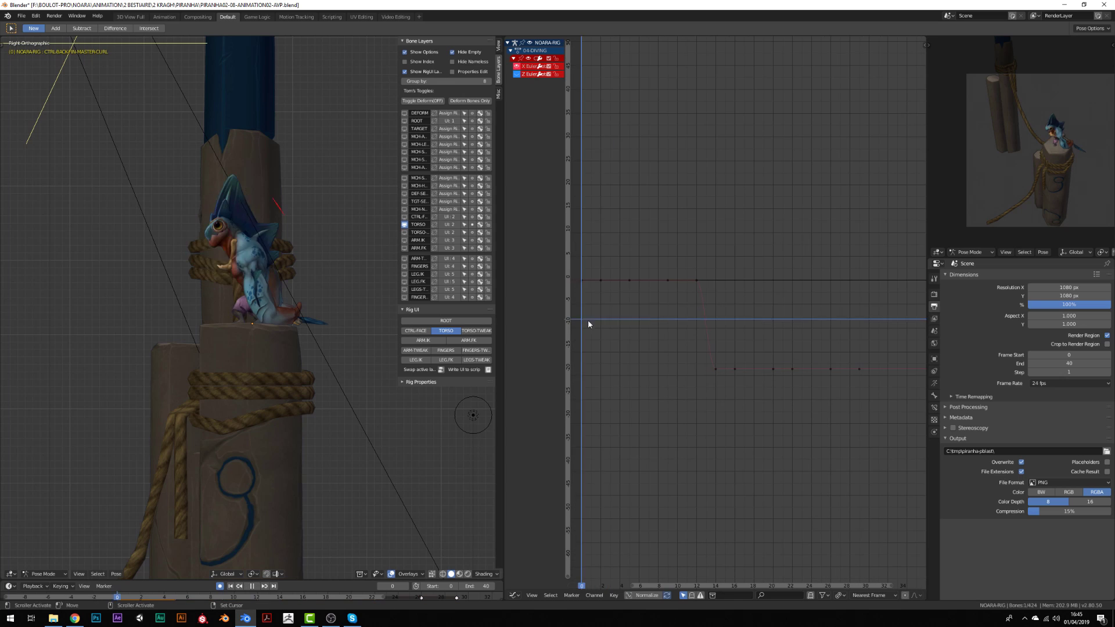
pyautogui.click(604, 311)
pyautogui.moveTo(668, 281); pyautogui.dragTo(668, 225)
pyautogui.rightClick(700, 317)
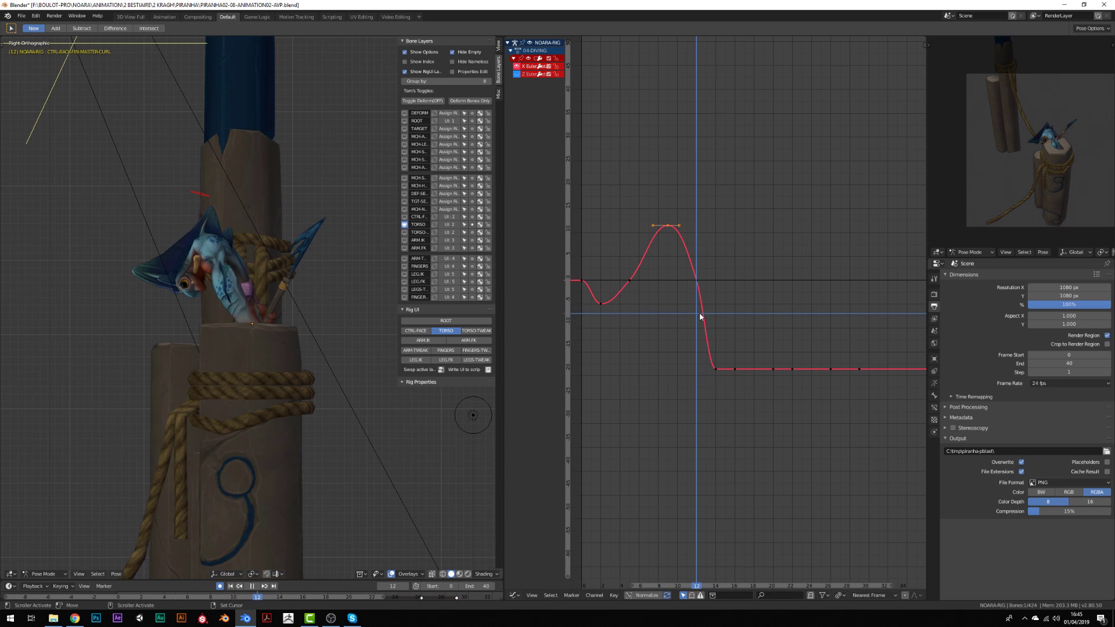
# - Shift the back fin's frame 16 X rotation key down to frame 18 and raise the keys around frames 12 to 14
pyautogui.press('Home')
pyautogui.moveTo(737, 359); pyautogui.dragTo(752, 391)
pyautogui.rightClick(722, 358)
pyautogui.moveTo(722, 357); pyautogui.dragTo(722, 261)
pyautogui.rightClick(721, 268)
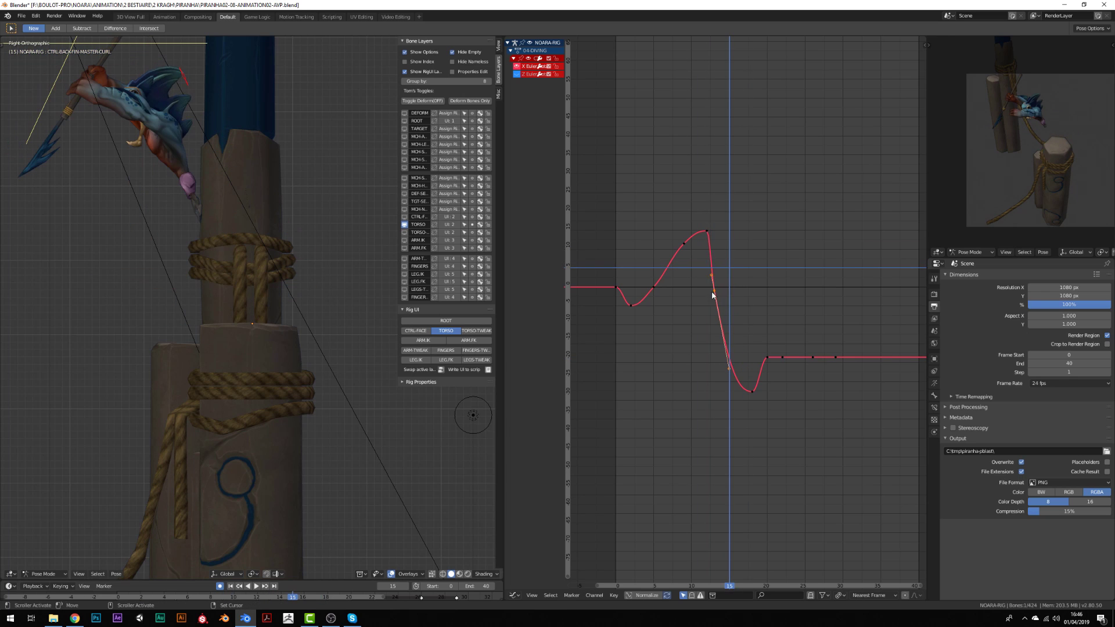
# - Smooth the end of the back fin's X rotation curve, keeping only the frame 26 key after frame 18
pyautogui.press('Home')
pyautogui.rightClick(789, 344)
pyautogui.moveTo(793, 345); pyautogui.dragTo(793, 336)
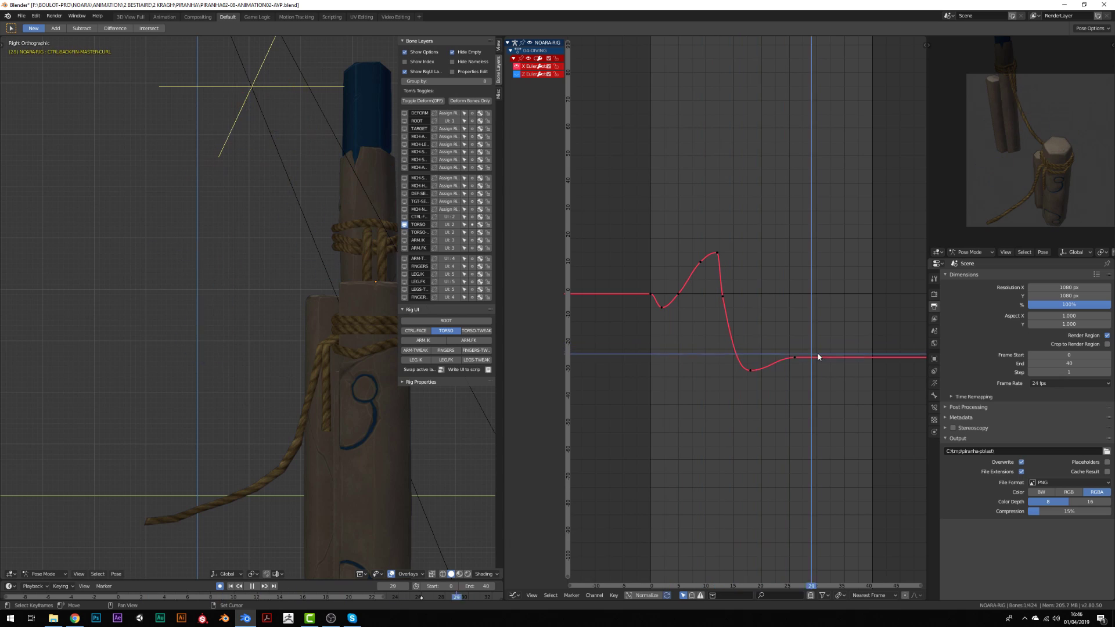
# - Reveal the hidden controls, enable the ARM.IK bone layer and select the left arm fin control
pyautogui.press('Escape')
pyautogui.hotkey('alt', 'h')
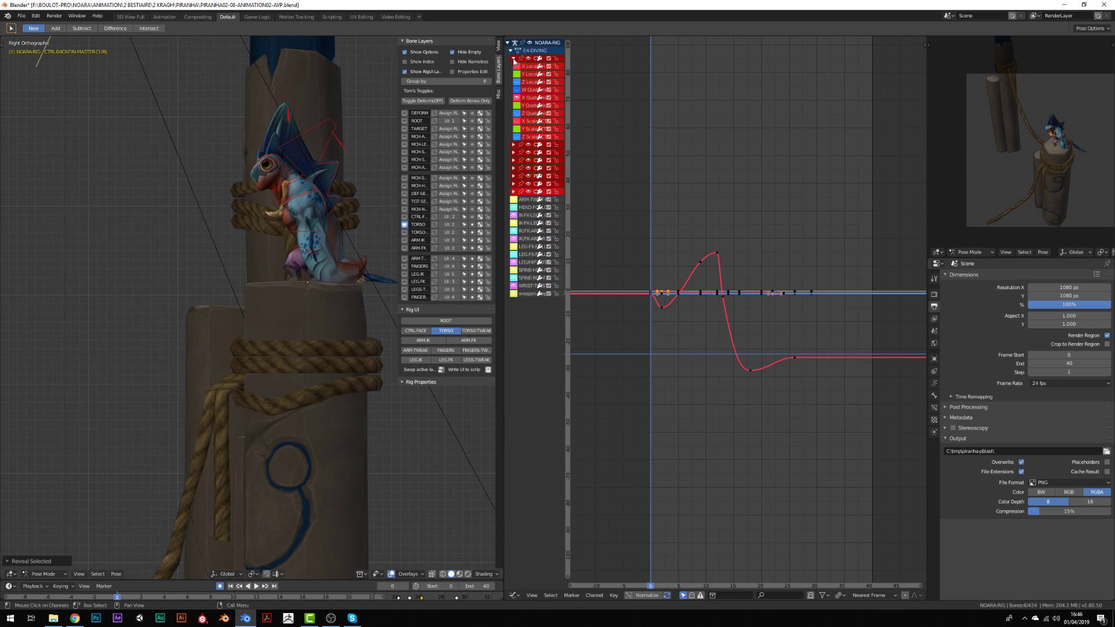
pyautogui.click(424, 340)
pyautogui.moveTo(250, 244); pyautogui.dragTo(275, 294, button='middle')
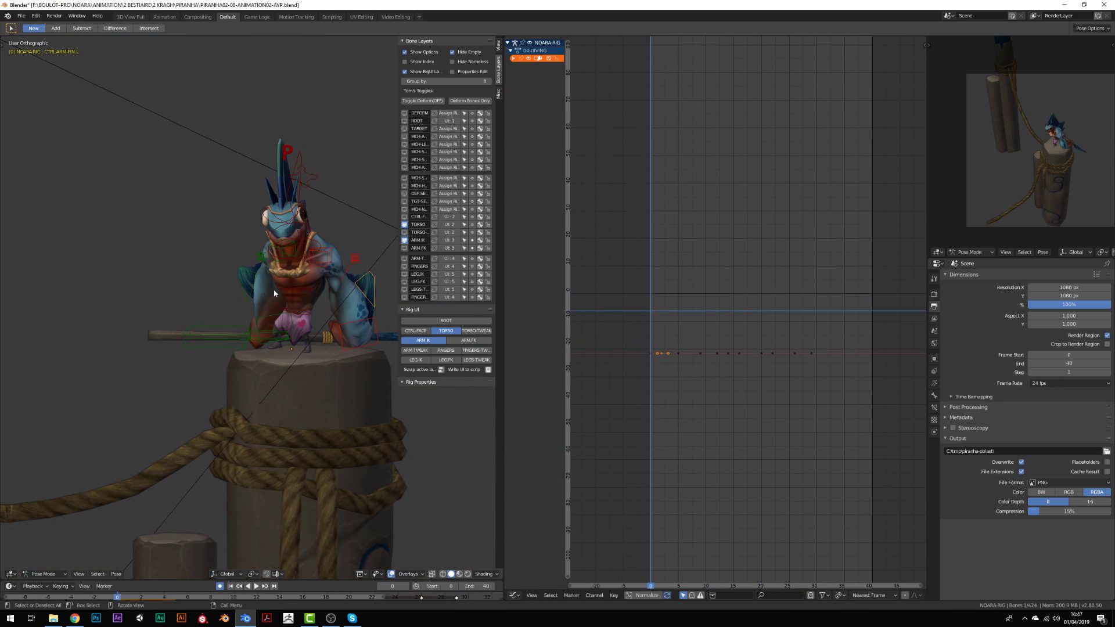
pyautogui.press('KP_3')
# - Raise the left arm fin's curve key at frame 9 and delete the key at frame 5
pyautogui.rightClick(687, 323)
pyautogui.press('Home')
pyautogui.moveTo(738, 322); pyautogui.dragTo(739, 318)
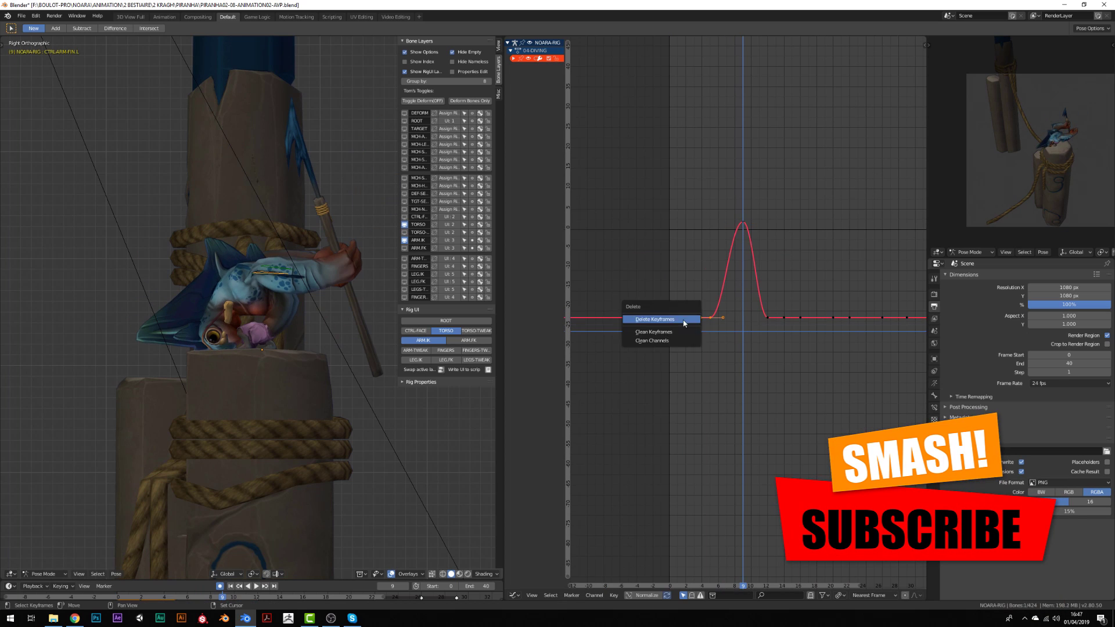
pyautogui.click(684, 323)
# - Lower the left arm fin's curve key at frame 14 to create a counter-swing
pyautogui.click(785, 317)
pyautogui.press('g')
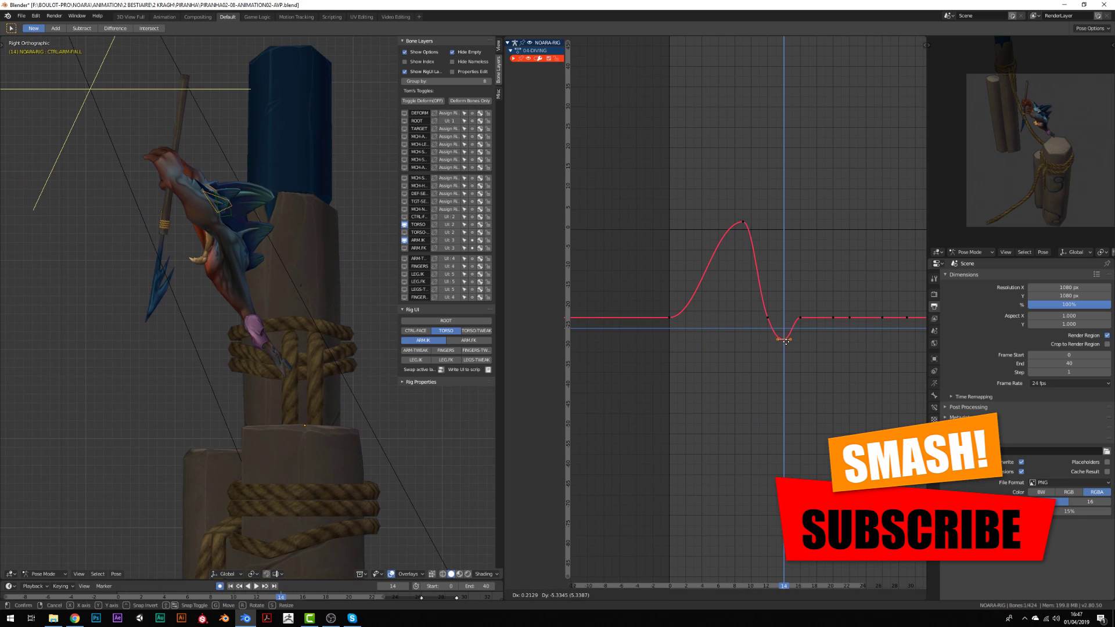
pyautogui.click(786, 349)
# - Step through frames 14 to 20 from an angled view to check the left arm fin's motion
pyautogui.moveTo(244, 302); pyautogui.dragTo(250, 325, button='middle')
pyautogui.press('Right')
pyautogui.press('Right')
pyautogui.press('Right')
pyautogui.press('Right')
pyautogui.press('Right')
pyautogui.press('Right')
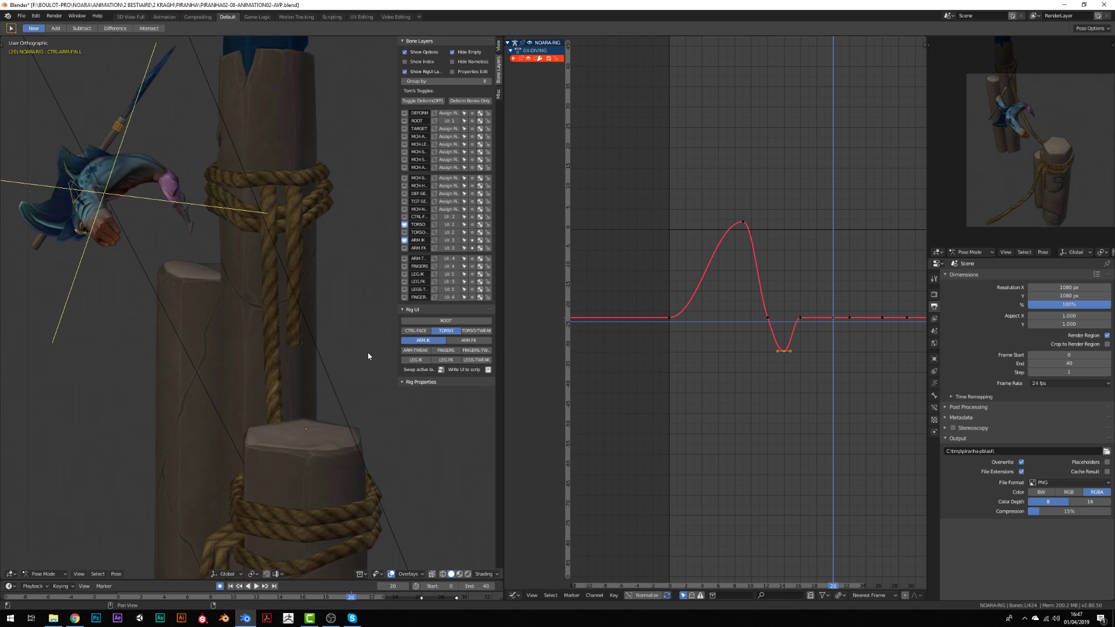
# - Raise the left arm fin's curve at frame 20 and settle it lower from frame 26
pyautogui.press('i')
pyautogui.press('g')
pyautogui.moveTo(775, 309); pyautogui.dragTo(874, 266, button='right')
pyautogui.scroll(-3, 726, 314)
pyautogui.rightClick(705, 302)
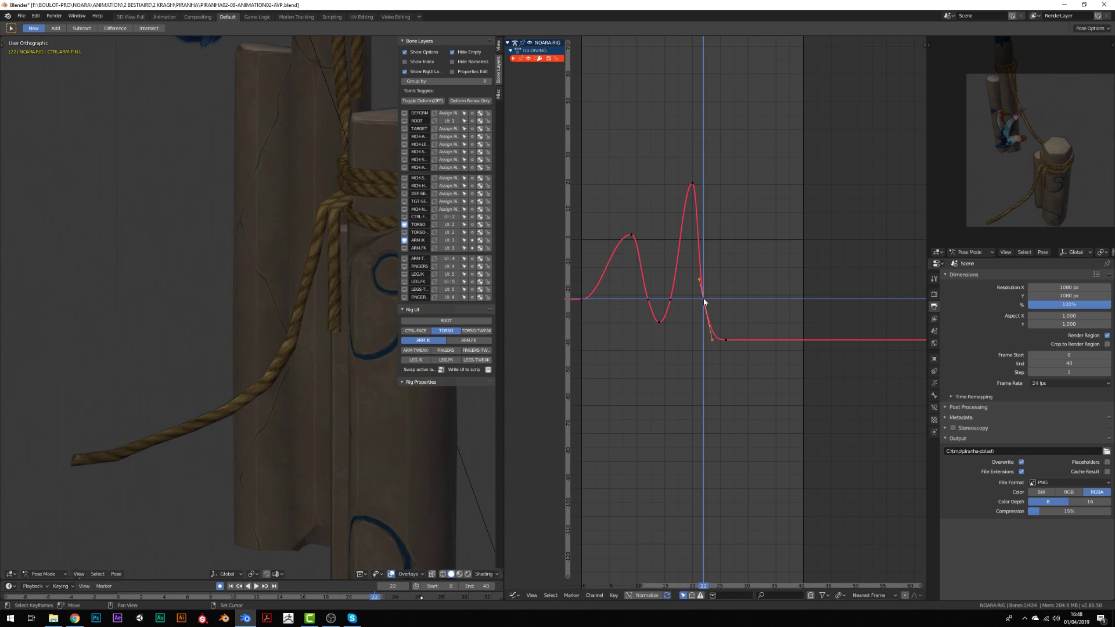
pyautogui.rightClick(685, 314)
pyautogui.press('space')
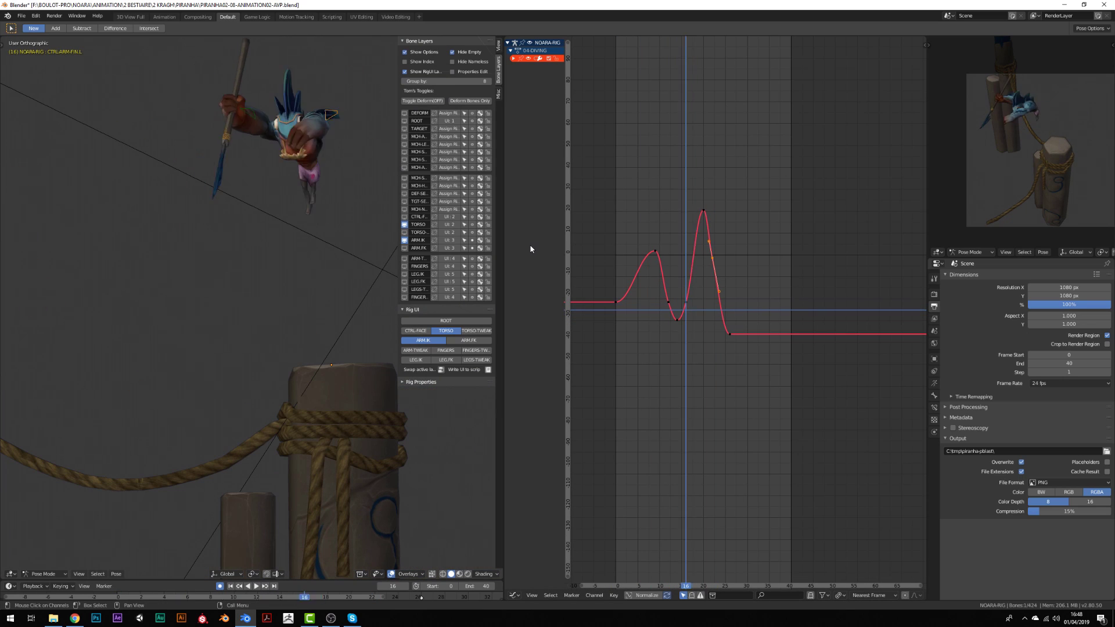
pyautogui.hotkey('ctrl', 'z')
# - Select the right arm fin control and delete its intermediate curve keys between the first and last keys
pyautogui.hotkey('shift', 'Left')
pyautogui.press('KP_3')
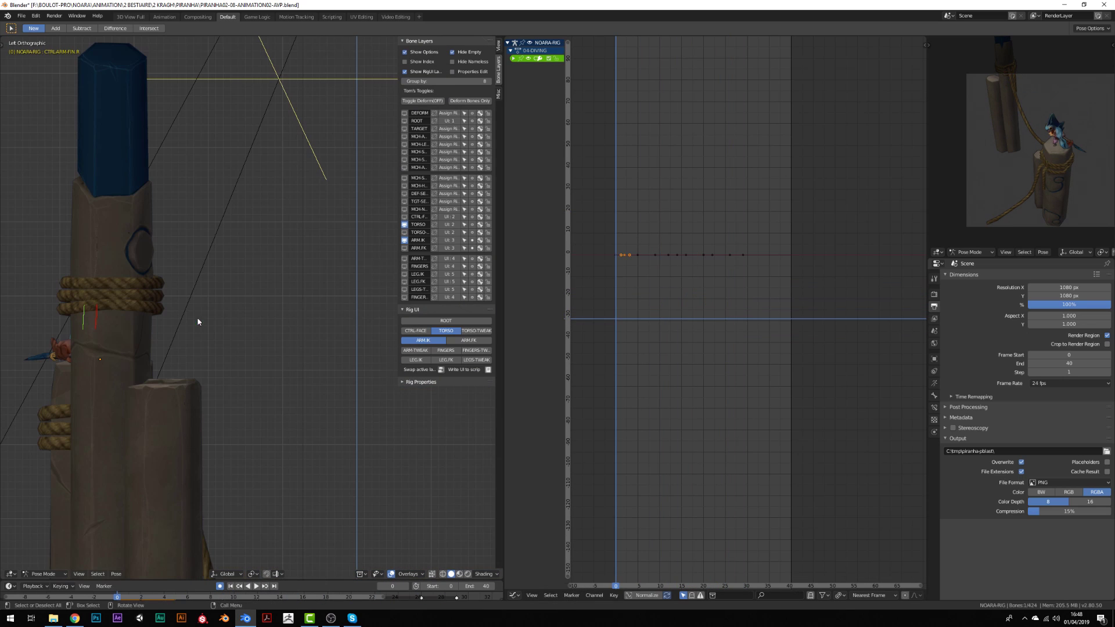
pyautogui.hotkey('ctrl', 'Tab')
pyautogui.click(218, 346)
pyautogui.hotkey('ctrl', 'z')
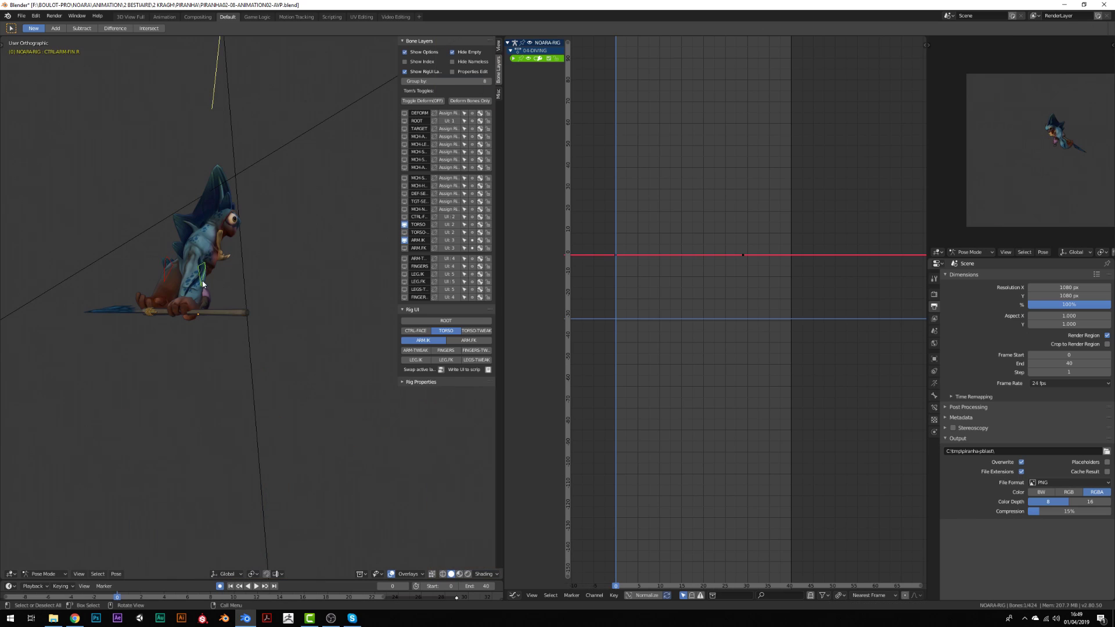
# - Raise the right arm fin's curve at frames 5 and 10 and lower it at frame 16
pyautogui.moveTo(637, 255); pyautogui.dragTo(634, 234)
pyautogui.click(634, 233)
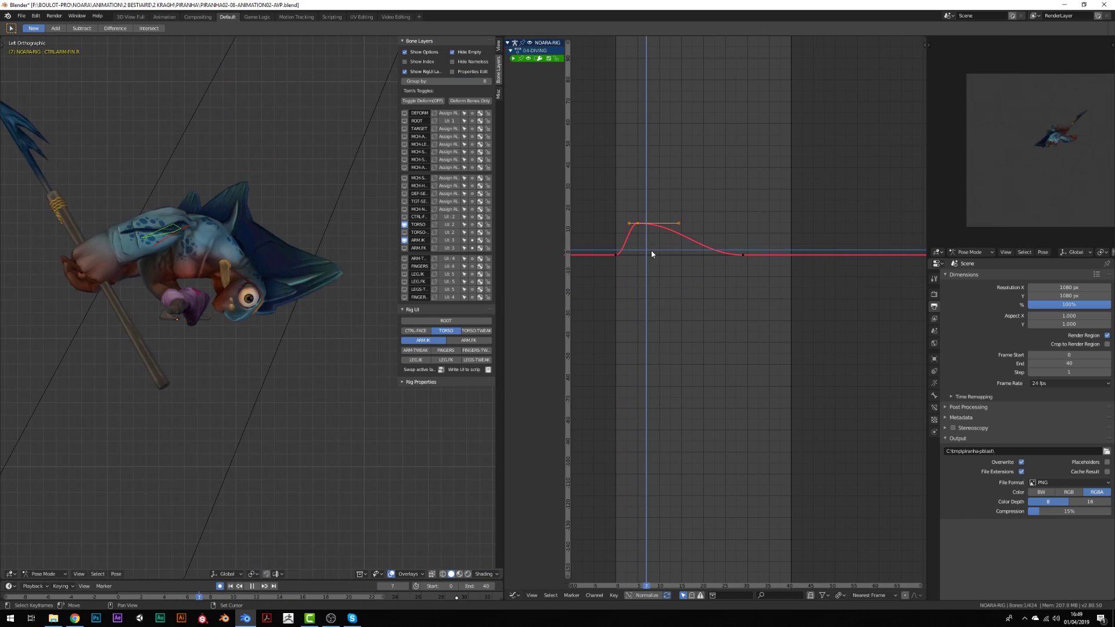
pyautogui.press('space')
pyautogui.keyDown('shift'); pyautogui.moveTo(349, 221); pyautogui.dragTo(325, 198, button='middle'); pyautogui.keyUp('shift')
pyautogui.moveTo(685, 240); pyautogui.dragTo(678, 286)
pyautogui.press('space')
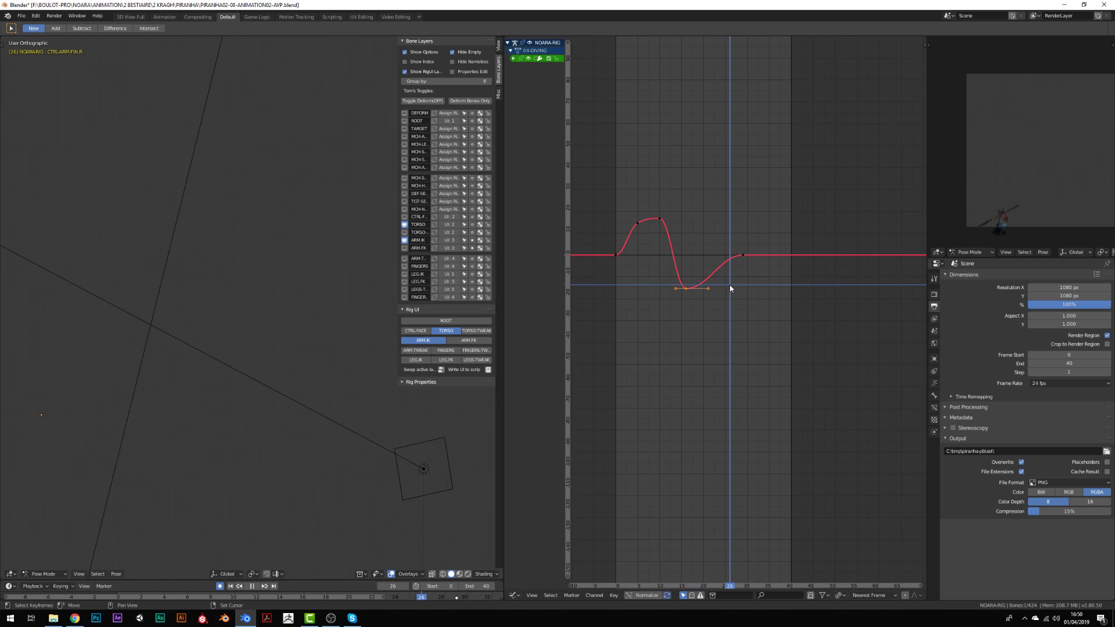
# - Key the right arm fin's settled pose at frame 26 and play back the action
pyautogui.press('space')
pyautogui.press('i')
pyautogui.press('space')
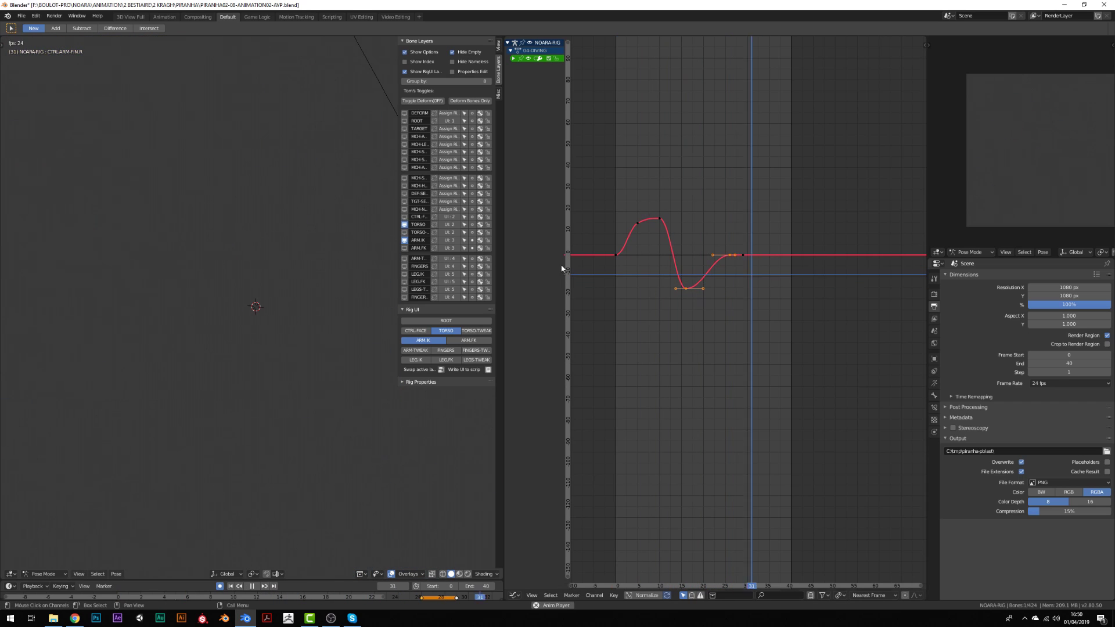
pyautogui.moveTo(284, 229); pyautogui.dragTo(286, 326, button='middle')
pyautogui.scroll(3, 287, 327)
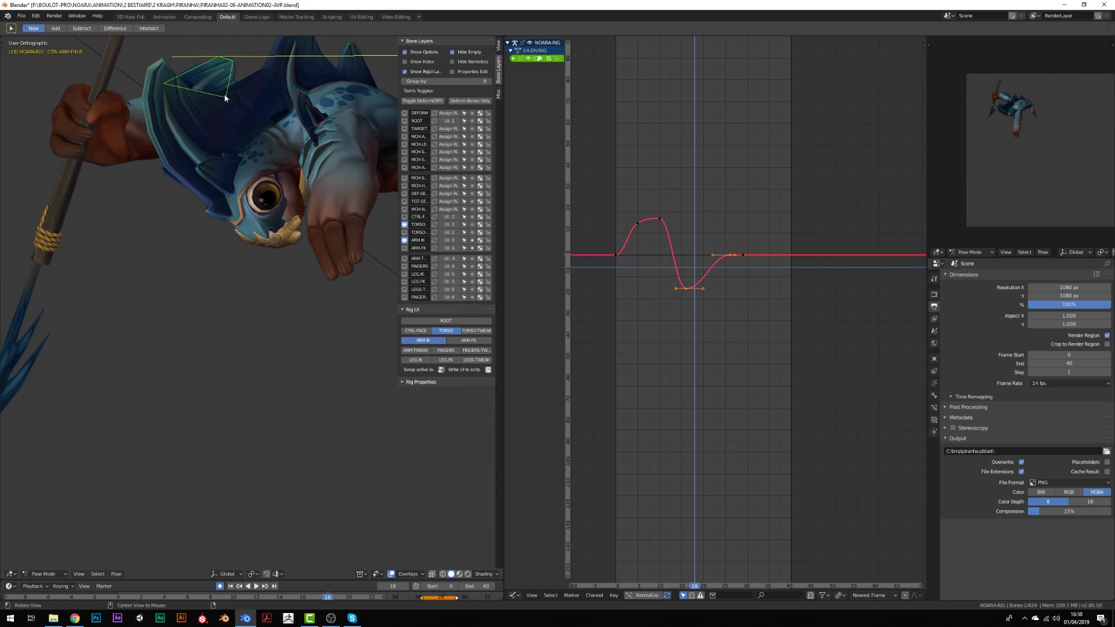
# - Show only the FINGERS bone layer and select the left hand's finger controls in a side view
pyautogui.click(224, 100)
pyautogui.keyDown('shift'); pyautogui.moveTo(224, 100); pyautogui.dragTo(428, 358, button='middle'); pyautogui.keyUp('shift')
pyautogui.hotkey('shift', 'Left')
pyautogui.click(277, 274)
pyautogui.press('KP_3')
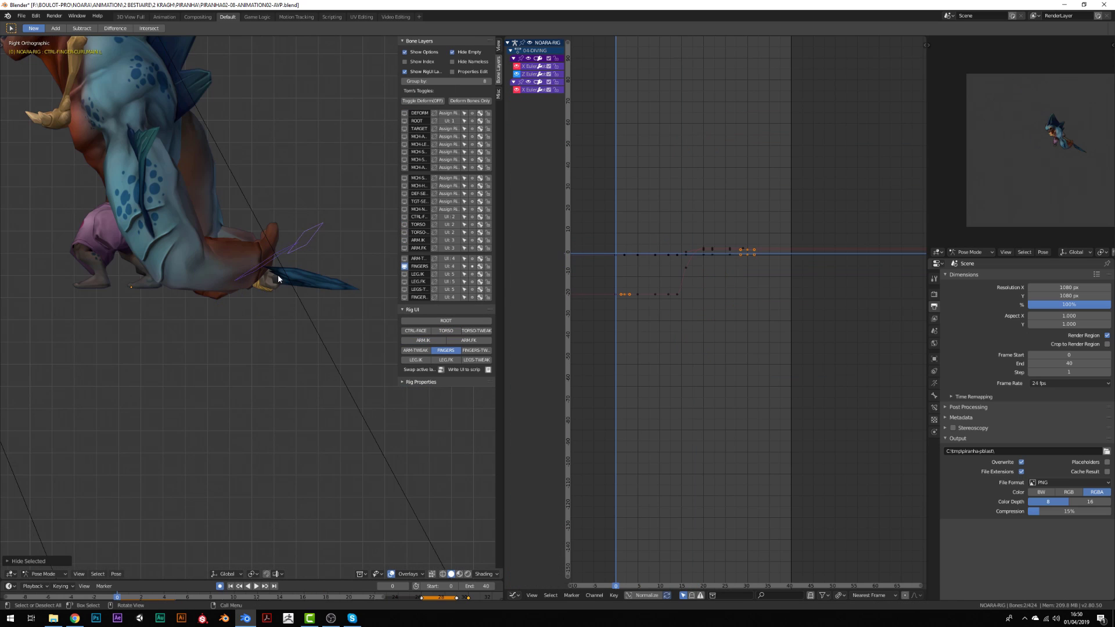
pyautogui.click(638, 294)
pyautogui.press('g')
pyautogui.click(637, 290)
pyautogui.hotkey('ctrl', 'z')
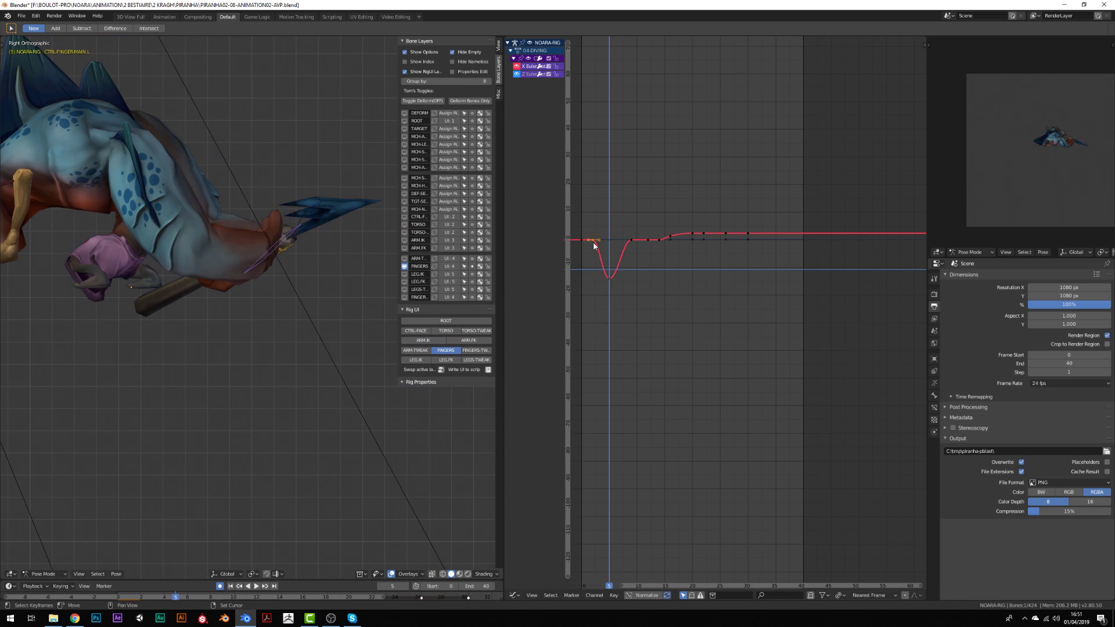
# - Lower the left main finger control's X rotation curve at frames 2, 5 and 14
pyautogui.press('g')
pyautogui.click(609, 284)
pyautogui.press('space')
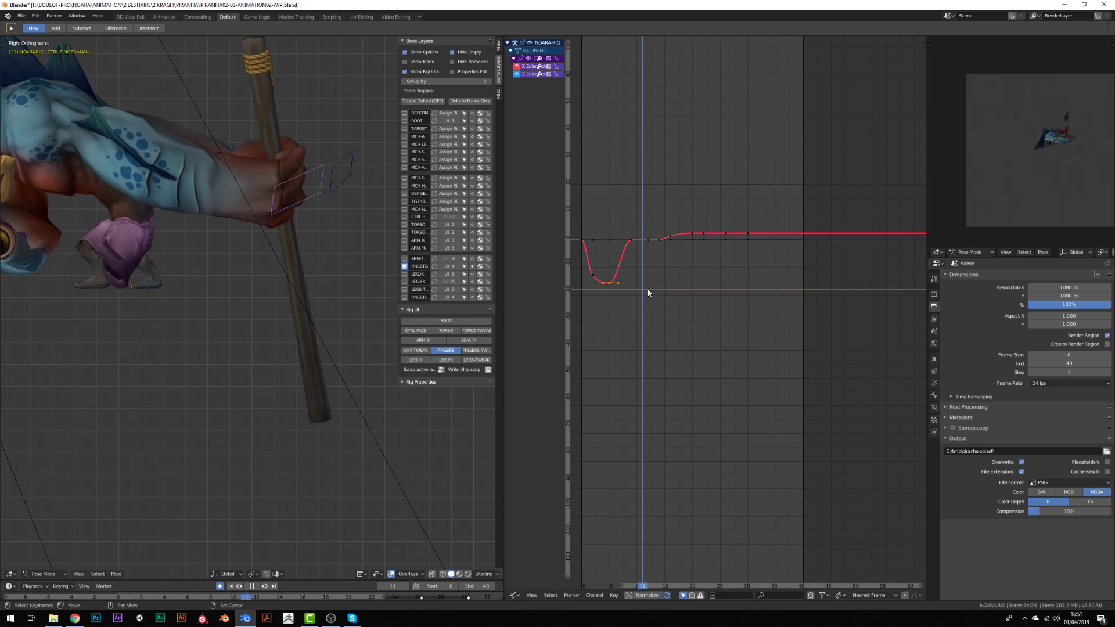
pyautogui.press('space')
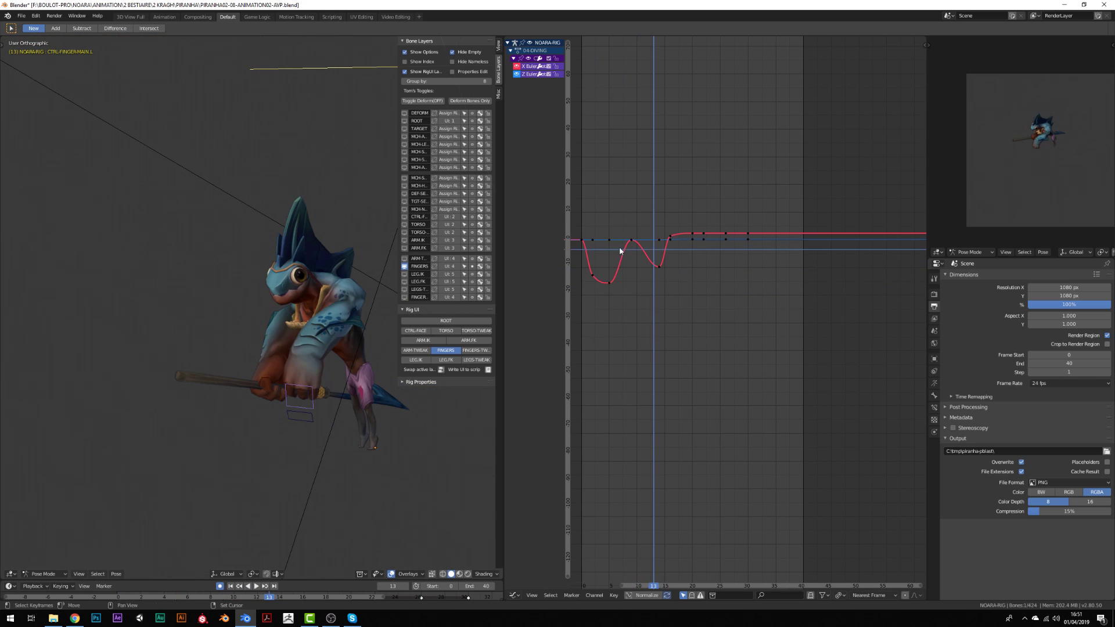
# - Raise the left main finger control's X rotation curve at frame 21 and select its key at frame 26
pyautogui.press('space')
pyautogui.press('space')
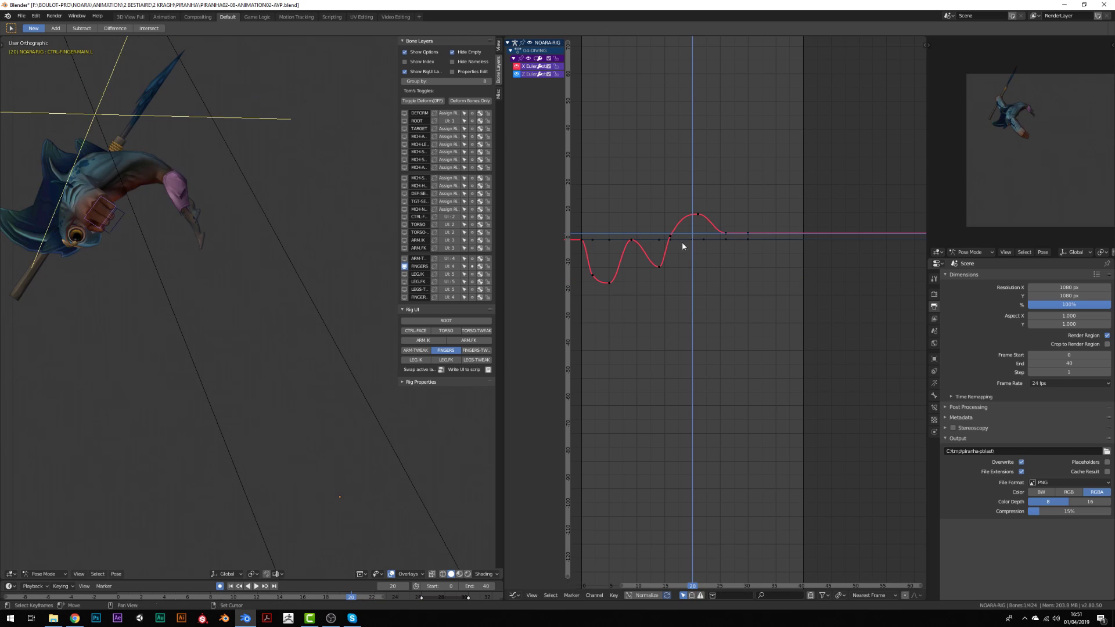
pyautogui.press('KP_3')
pyautogui.keyDown('alt'); pyautogui.scroll(-6, 228, 440); pyautogui.keyUp('alt')
pyautogui.click(725, 233)
# - Lower the left finger curl control's X rotation curve at frames 2, 5 and 9 and delete its key at frame 12
pyautogui.press('g')
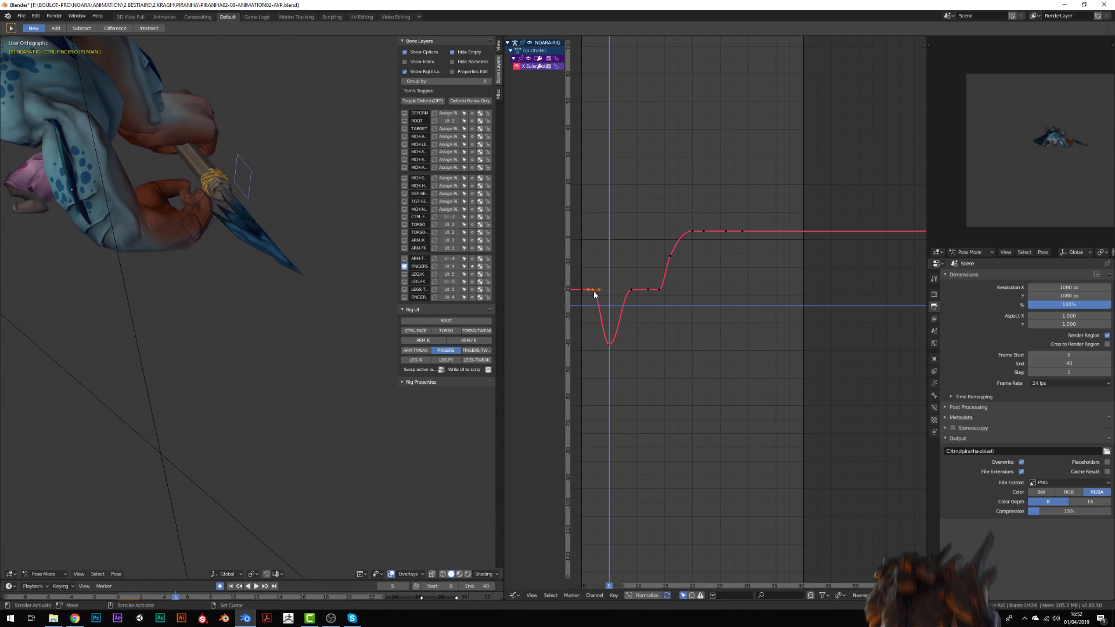
pyautogui.click(594, 336)
pyautogui.press('space')
pyautogui.moveTo(631, 289); pyautogui.dragTo(649, 343)
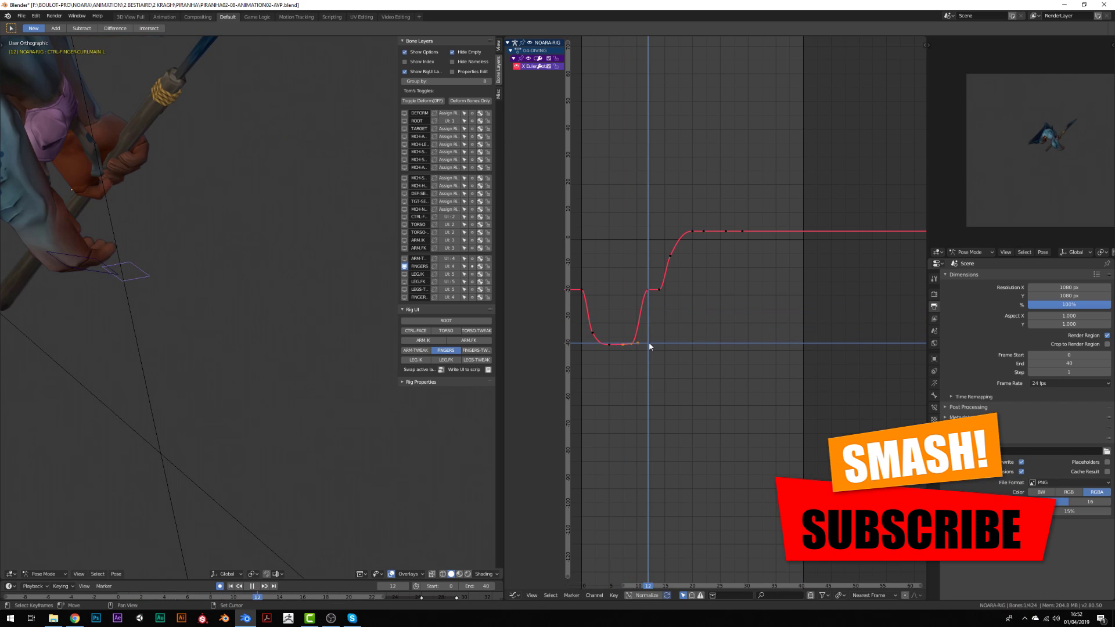
pyautogui.press('space')
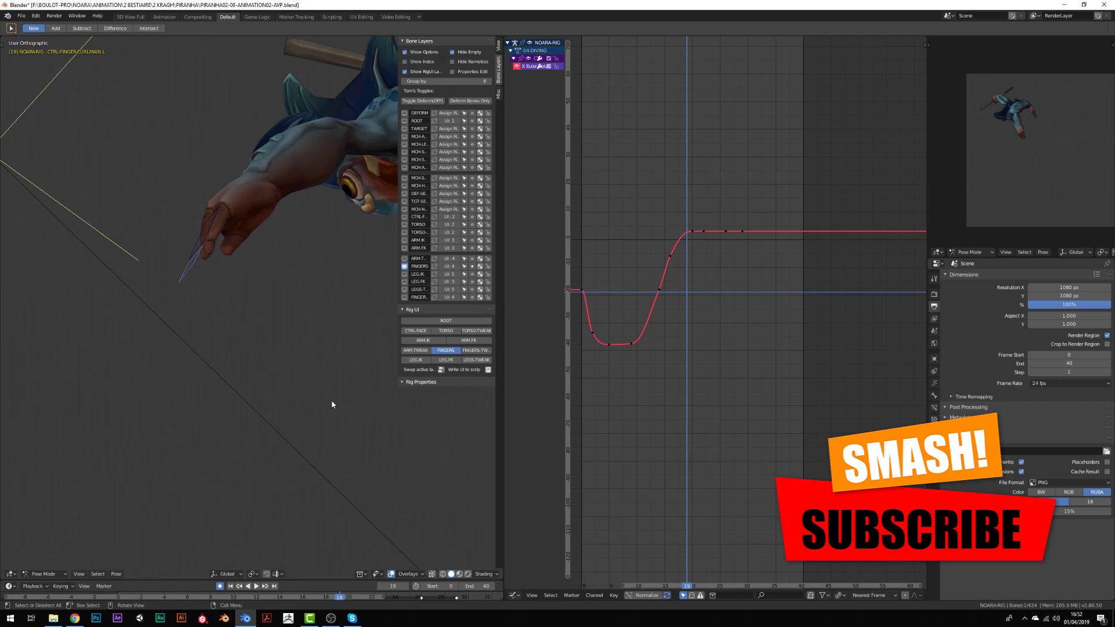
# - Raise the left finger curl's curve at frame 20, lower its key at frame 26 and play back the action
pyautogui.moveTo(691, 232); pyautogui.dragTo(692, 205)
pyautogui.press('space')
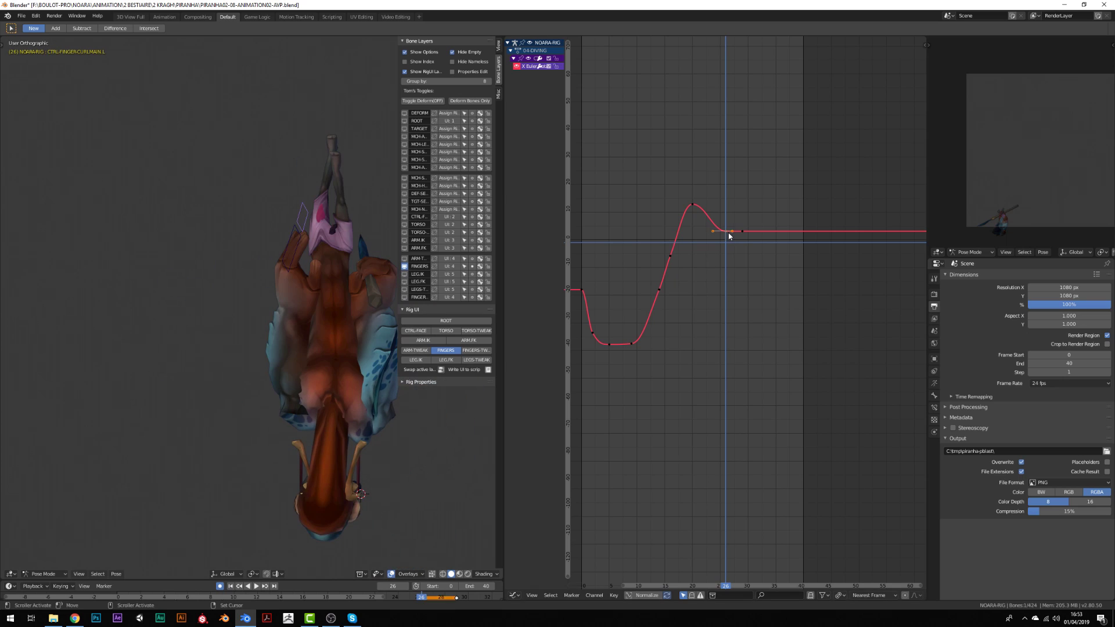
pyautogui.rightClick(654, 322)
pyautogui.press('space')
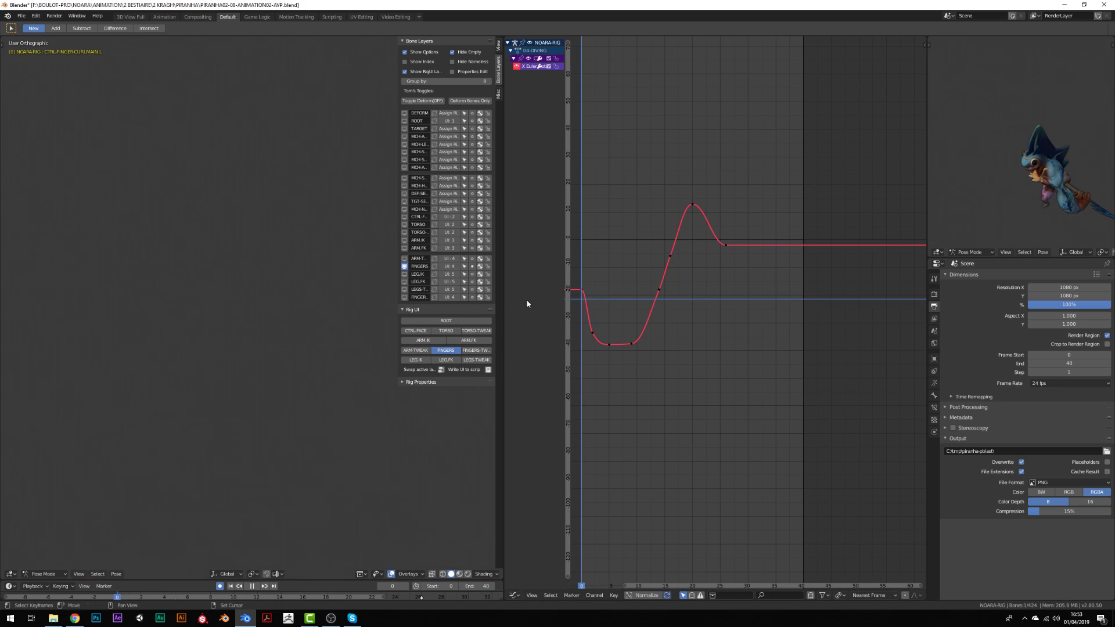
# - Clear the left palm control's intermediate keys and re-key its X and Z rotation at frames 2 and 15
pyautogui.click(301, 342)
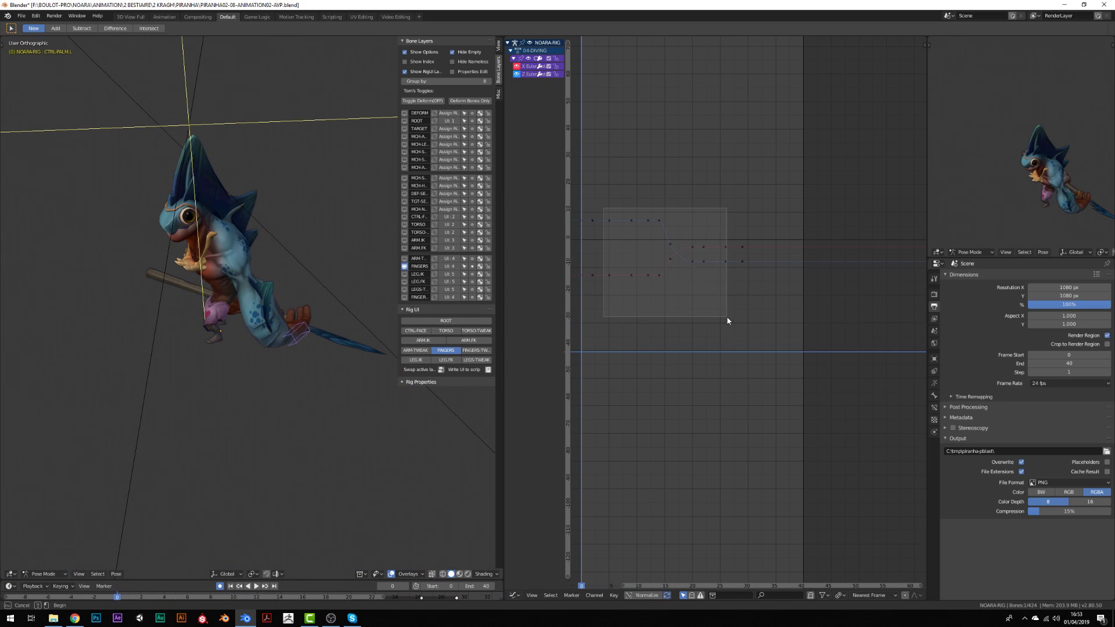
pyautogui.moveTo(728, 320); pyautogui.dragTo(728, 320)
pyautogui.moveTo(590, 294); pyautogui.dragTo(664, 294, button='right')
pyautogui.moveTo(250, 325)
pyautogui.mouseDown(button='middle')
pyautogui.moveTo(262, 336)
pyautogui.moveTo(174, 177)
pyautogui.moveTo(244, 319)
pyautogui.mouseUp(button='middle')
pyautogui.press('i')
pyautogui.moveTo(668, 344); pyautogui.dragTo(698, 346, button='right')
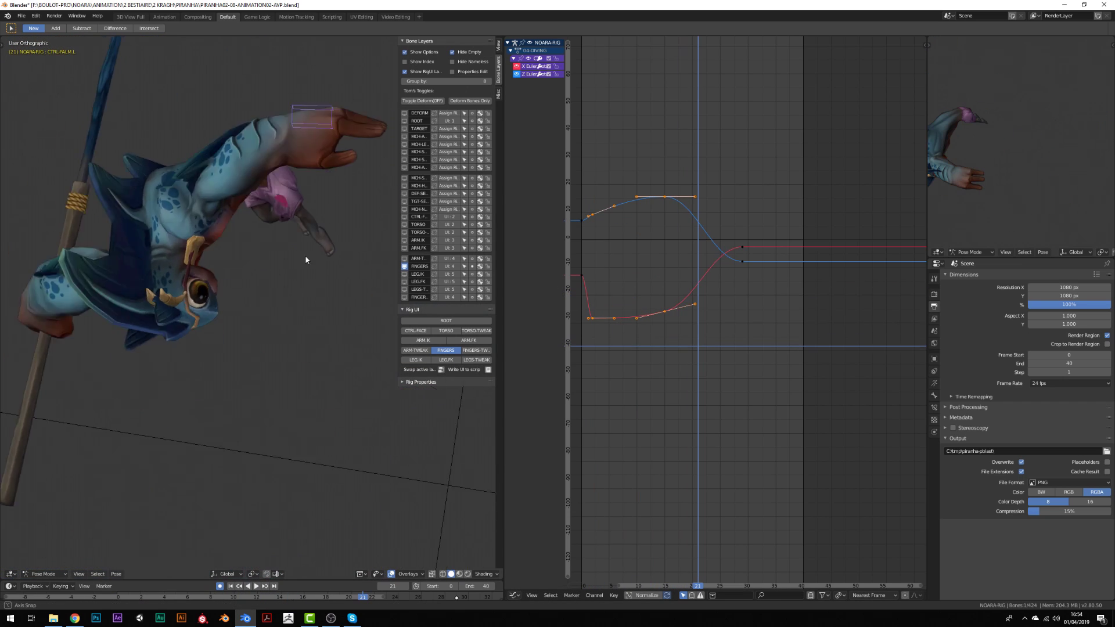
# - Key new left palm rotations at frames 21 and 26 and play back the action
pyautogui.moveTo(306, 259); pyautogui.dragTo(209, 297, button='middle')
pyautogui.press('KP_Decimal')
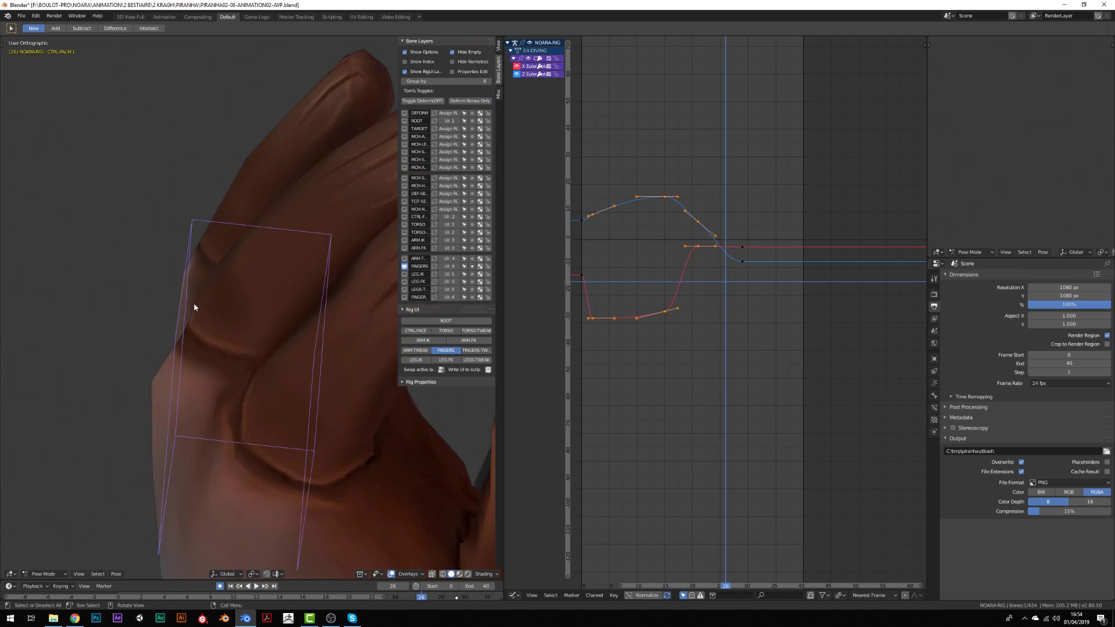
pyautogui.scroll(-6, 195, 307)
pyautogui.hotkey('shift', 'Left')
pyautogui.press('space')
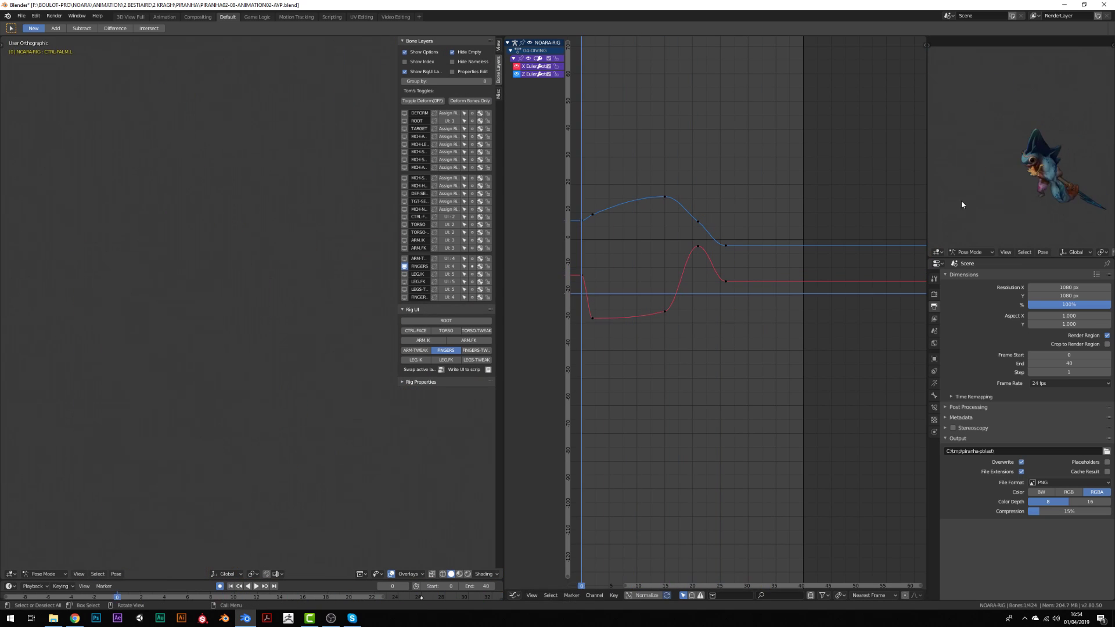
pyautogui.hotkey('shift', 'ctrl', 'space')
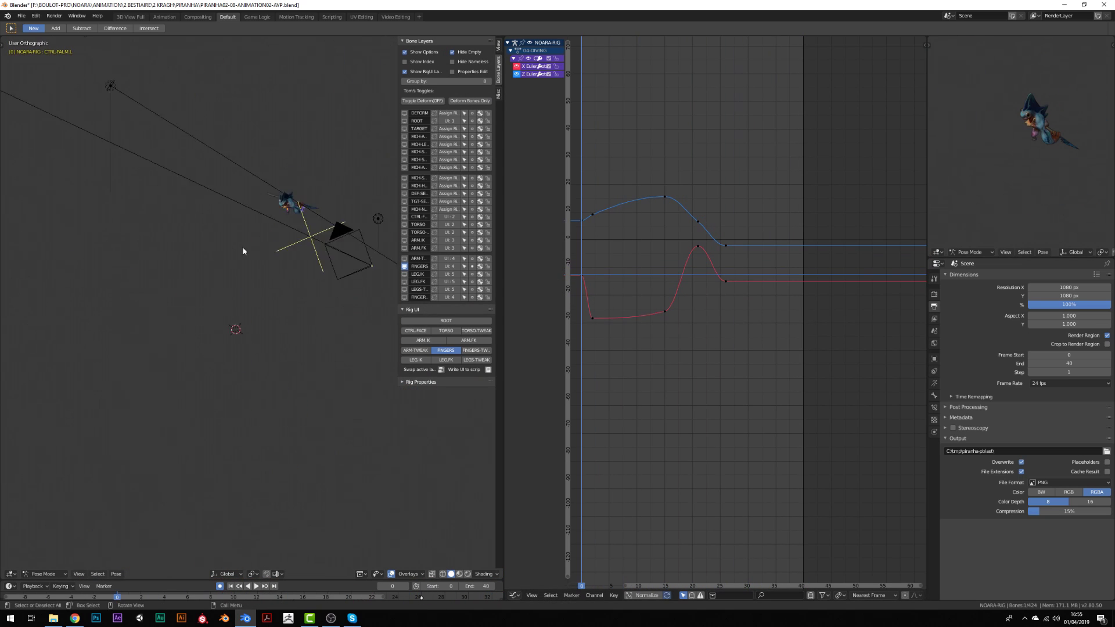
# - Reveal the hidden controls, show only the CTRL-FACE bone layer and select the necklace control in a side view
pyautogui.press('KP_Decimal')
pyautogui.hotkey('alt', 'h')
pyautogui.click(424, 340)
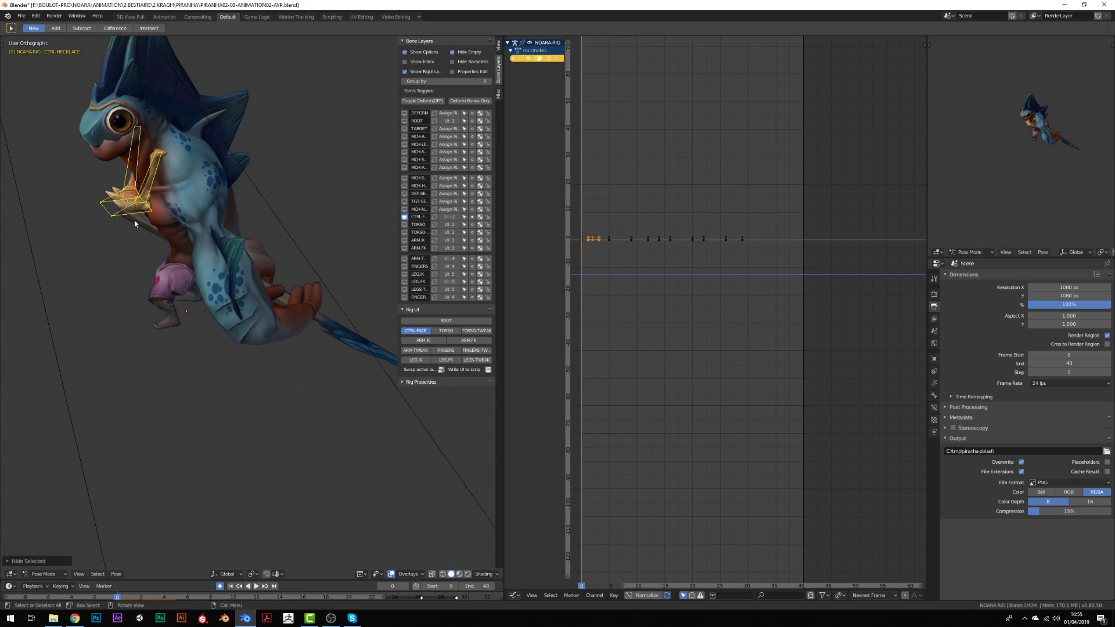
pyautogui.press('KP_3')
# - Clear the necklace control's intermediate keys and rotate it to key its swing at frame 4
pyautogui.moveTo(588, 273)
pyautogui.mouseDown()
pyautogui.moveTo(612, 292)
pyautogui.moveTo(604, 262)
pyautogui.mouseUp()
pyautogui.press('r')
pyautogui.click(729, 266)
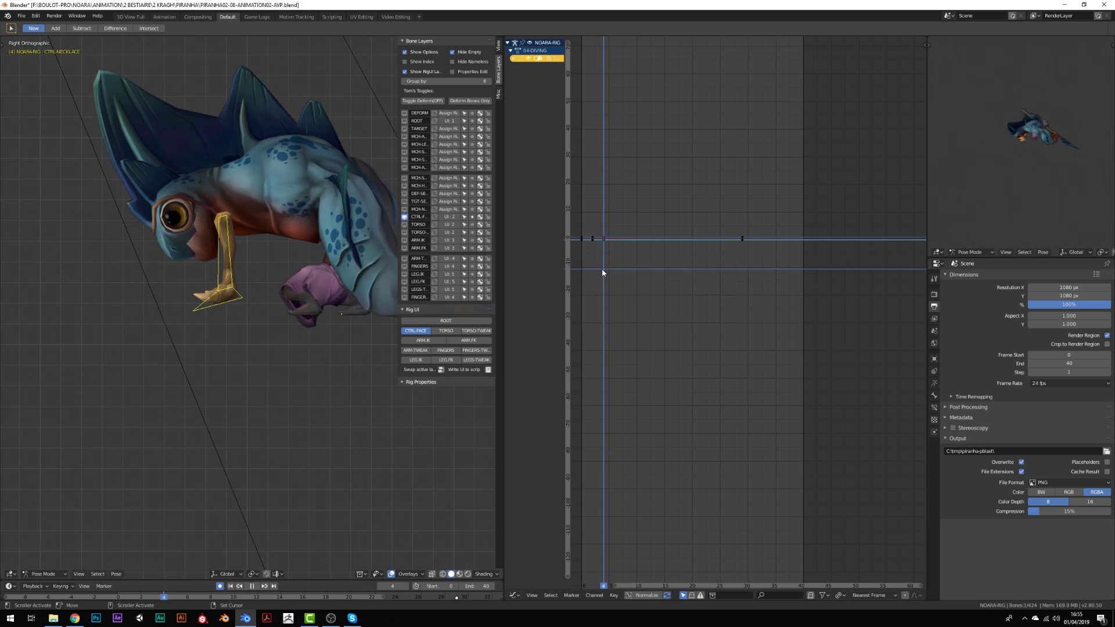
pyautogui.press('r')
pyautogui.click(297, 345)
pyautogui.click(644, 292)
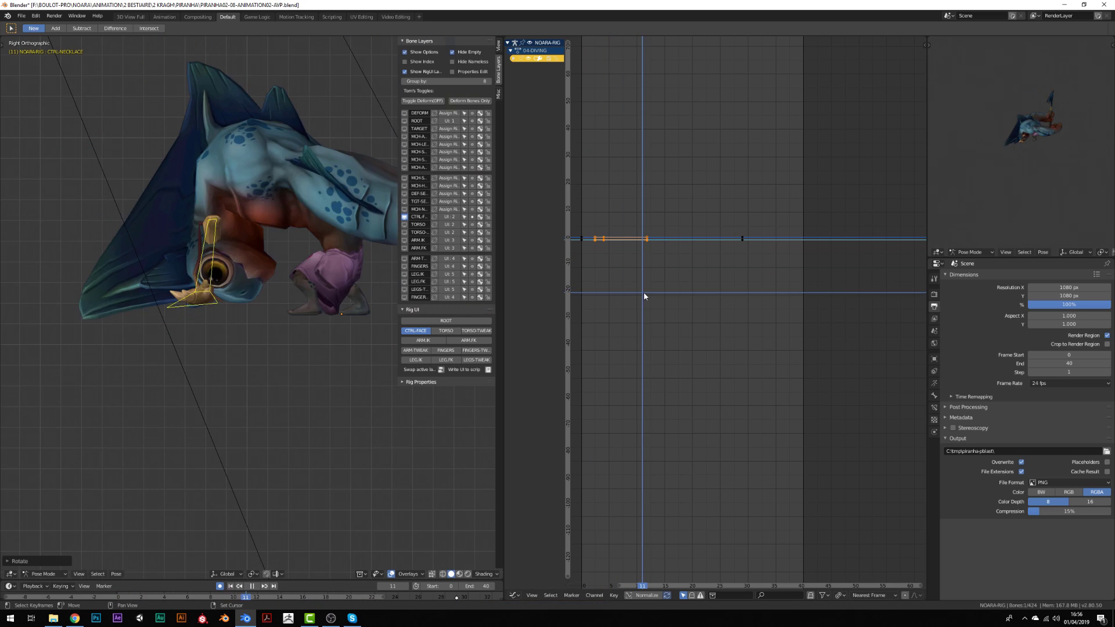
# - Pose the necklace control's swing with keys at frames 12, 14, 19 and 23
pyautogui.press('r')
pyautogui.click(659, 259)
pyautogui.press('r')
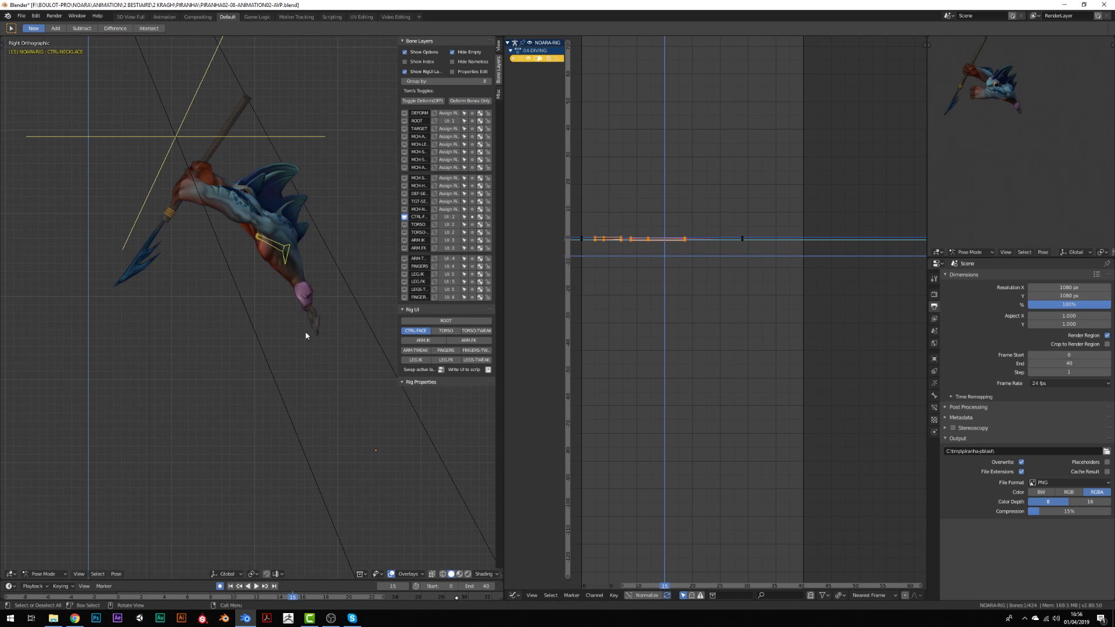
pyautogui.click(359, 371)
pyautogui.press('space')
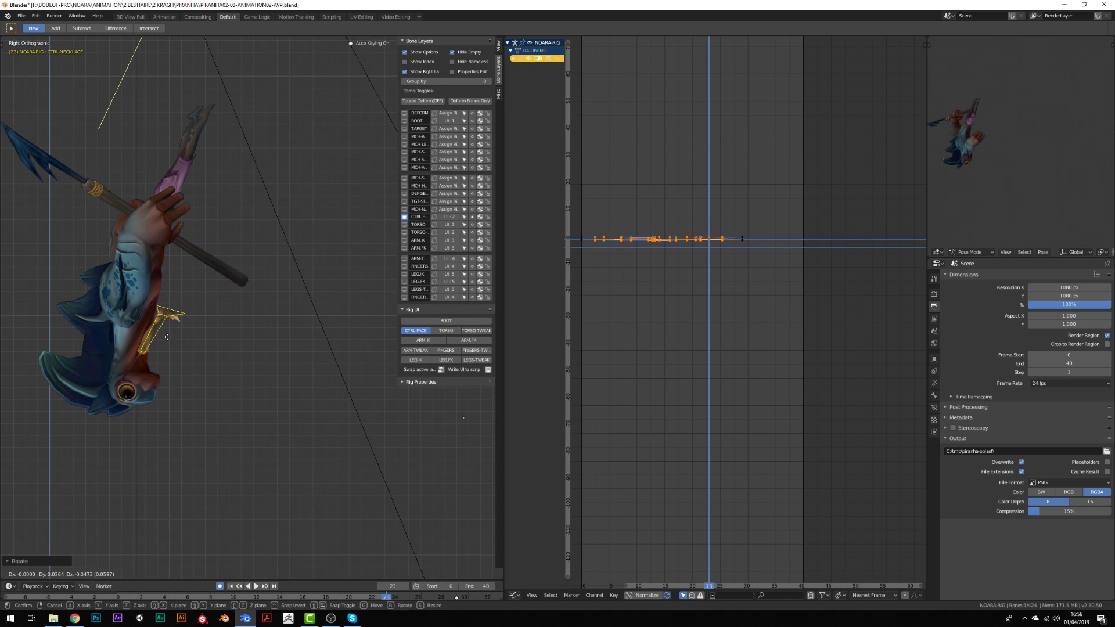
pyautogui.click(262, 291)
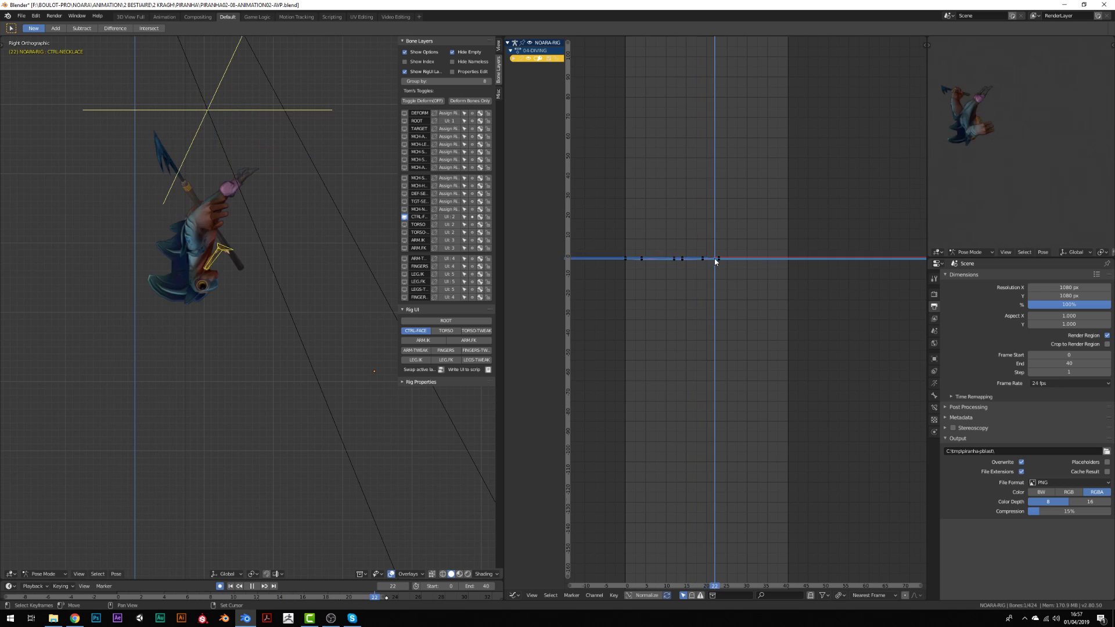
# - Move the necklace control's last key to frame 25 and key a corrected pose at frame 16
pyautogui.scroll(3, 642, 239)
pyautogui.press('space')
pyautogui.press('Escape')
pyautogui.scroll(-1, 661, 241)
pyautogui.press('space')
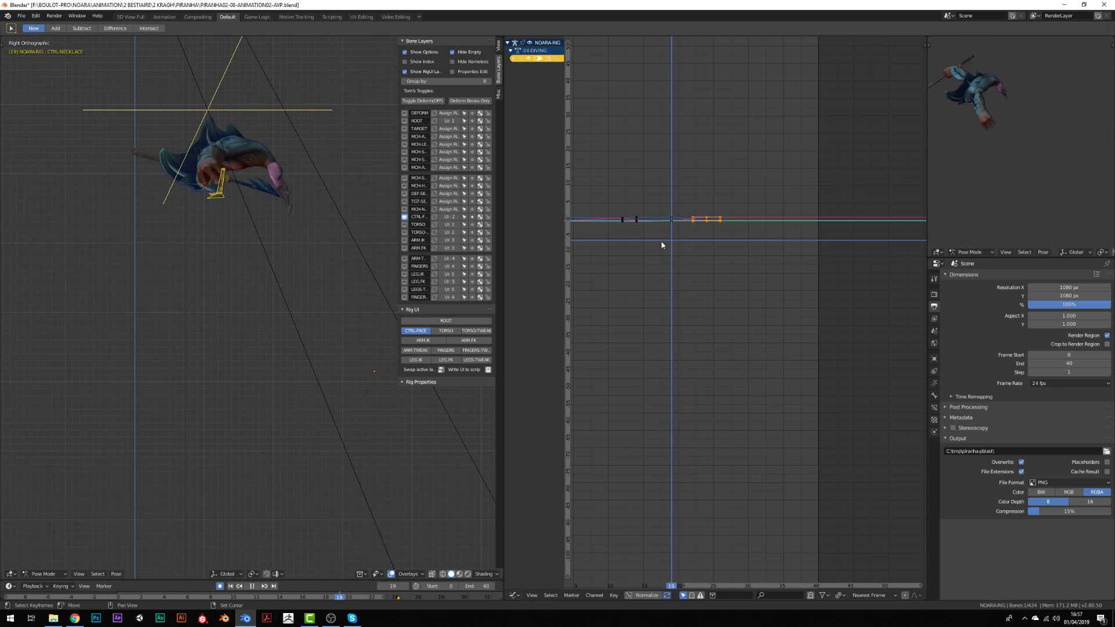
pyautogui.scroll(-2, 598, 258)
pyautogui.press('space')
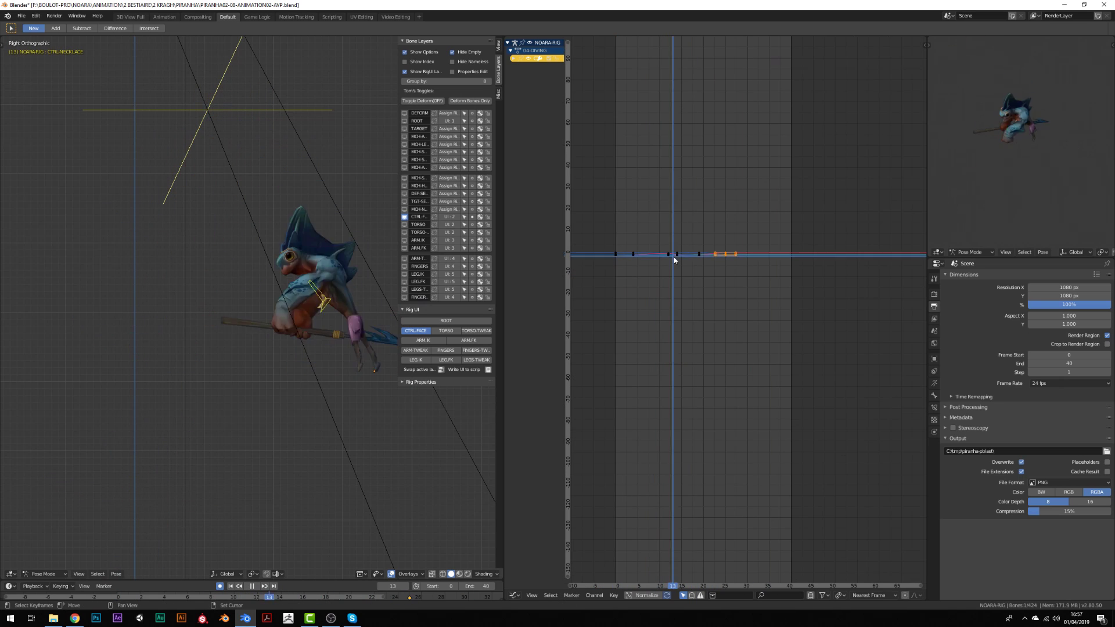
pyautogui.click(319, 254)
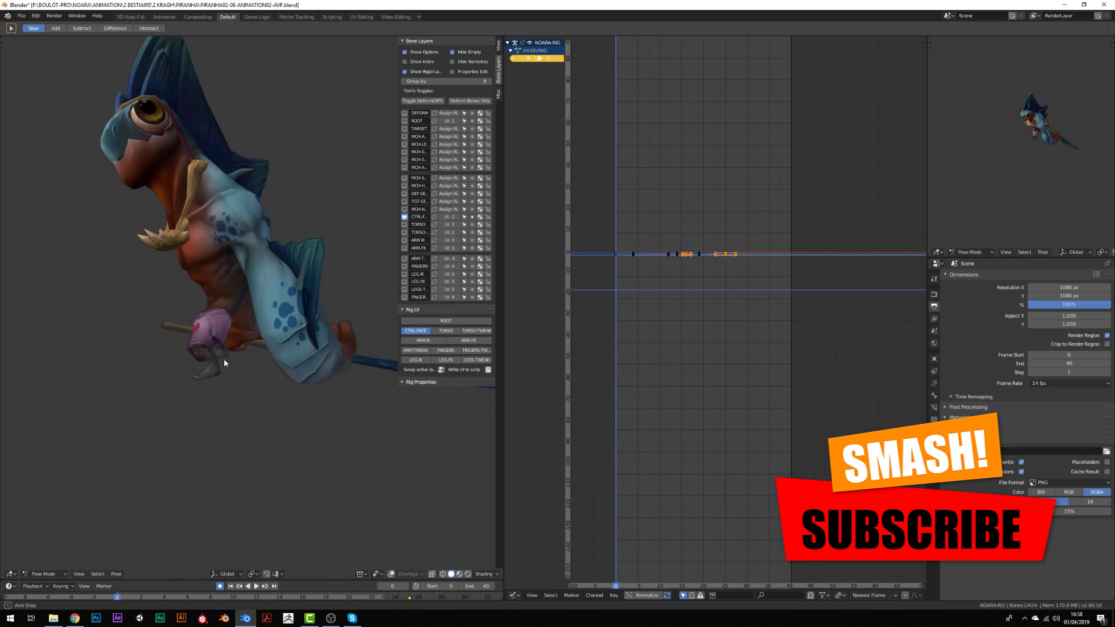
# - Select the jaw control and rotate it about its local X axis at frame 14 to open the mouth
pyautogui.press('Escape')
pyautogui.click(284, 336)
pyautogui.moveTo(294, 138); pyautogui.dragTo(220, 214, button='middle')
pyautogui.click(219, 214)
pyautogui.press('Return')
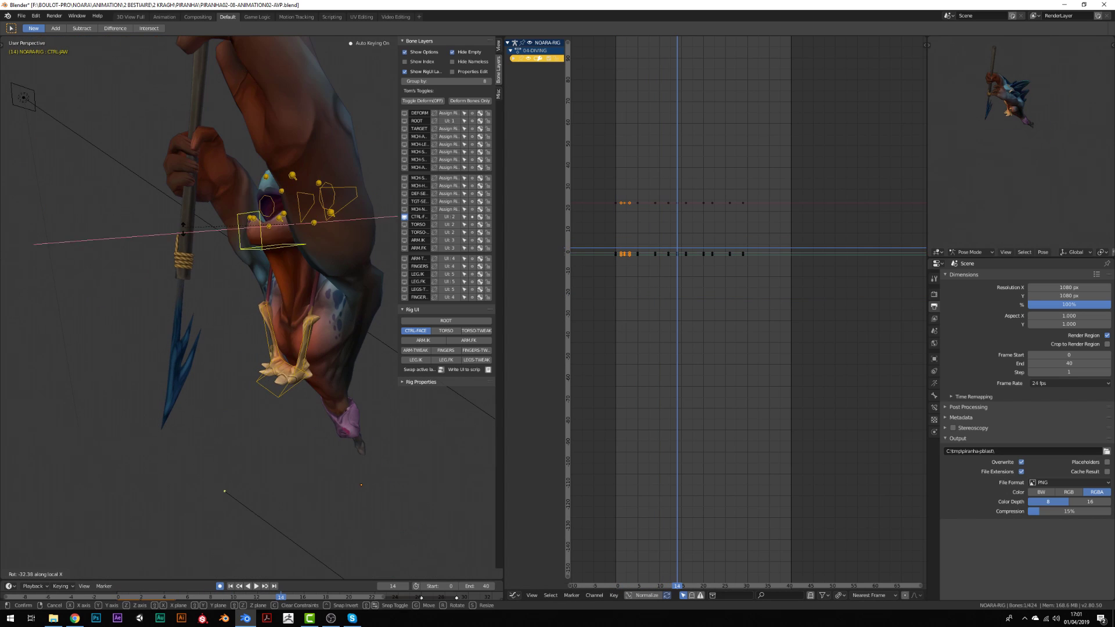
pyautogui.click(217, 277)
# - Hold the jaw's open pose to frame 15, close it by frame 18 and play back the action
pyautogui.press('g')
pyautogui.click(220, 264)
pyautogui.moveTo(220, 263); pyautogui.dragTo(209, 252, button='middle')
pyautogui.press('Right')
pyautogui.press('Right')
pyautogui.scroll(1, 742, 308)
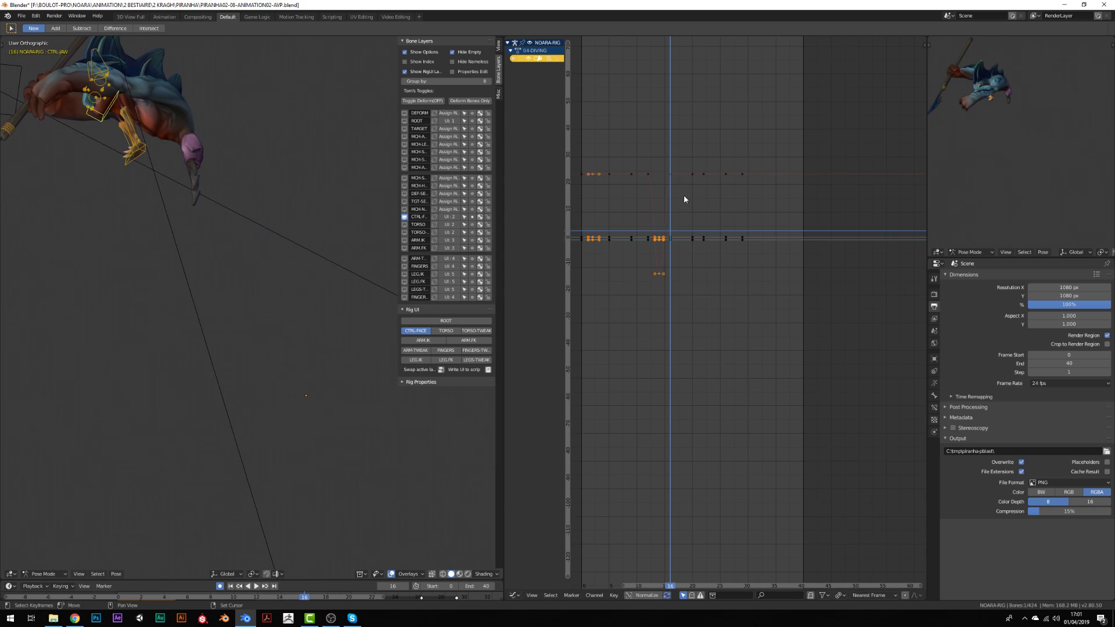
pyautogui.click(671, 286)
pyautogui.press('space')
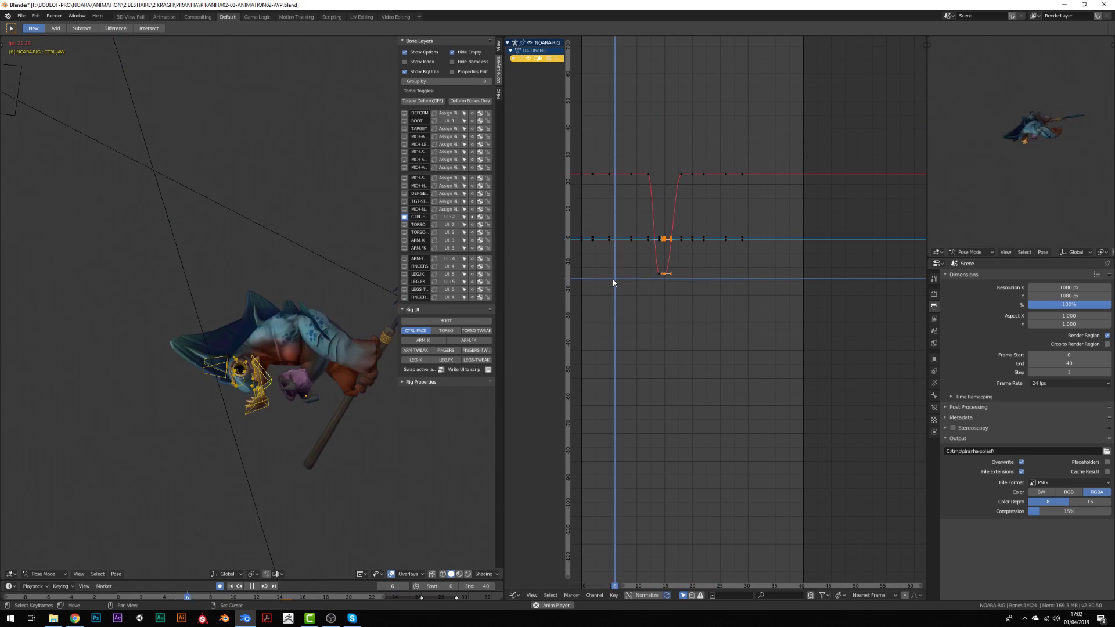
# - Move the right eye control and key its new position at frame 3
pyautogui.scroll(-2, 853, 211)
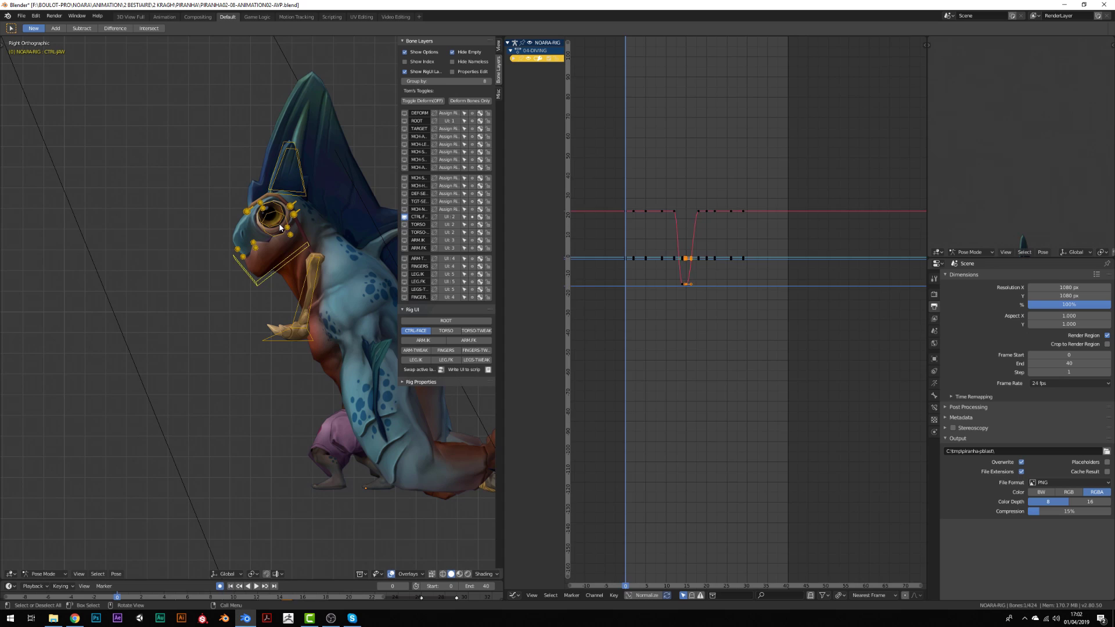
pyautogui.moveTo(671, 244); pyautogui.dragTo(823, 304)
pyautogui.press('g')
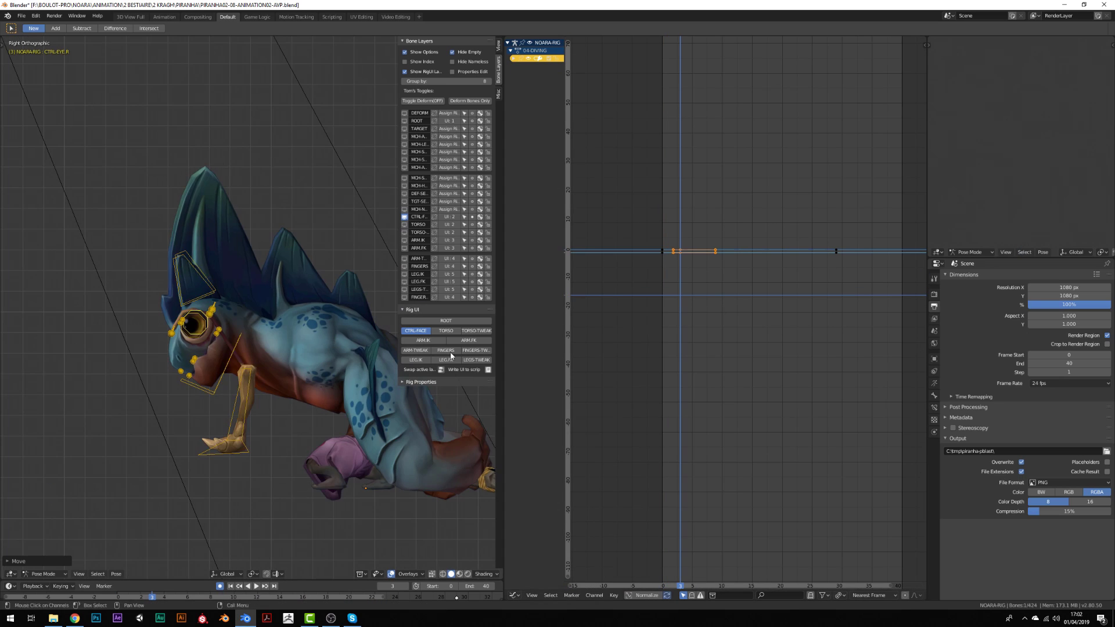
pyautogui.moveTo(677, 325); pyautogui.dragTo(698, 306, button='right')
pyautogui.press('space')
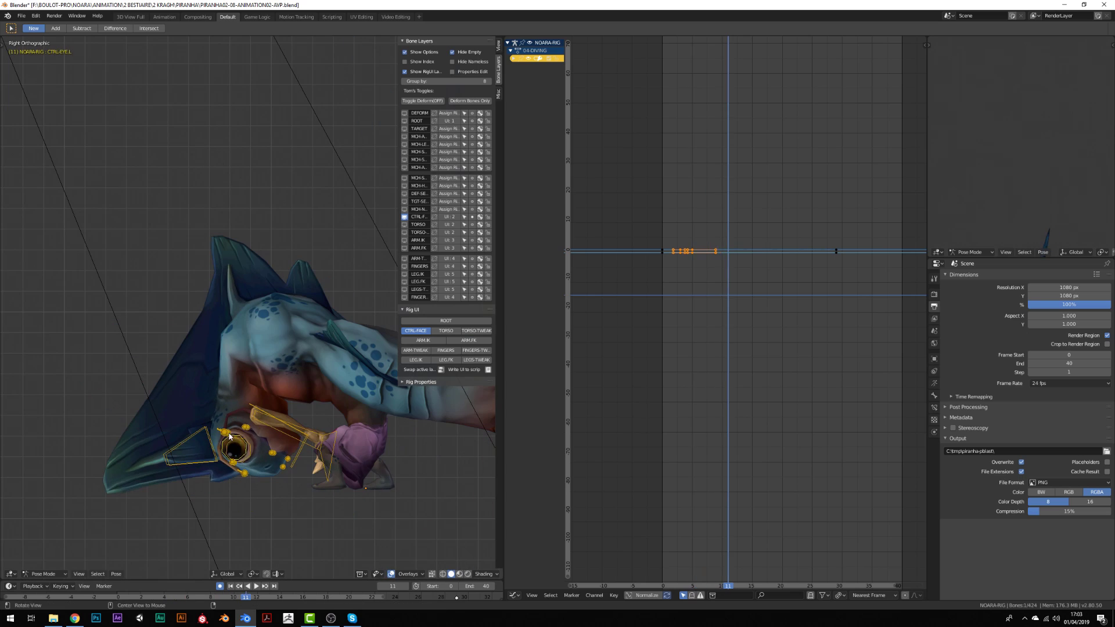
# - Reposition the eye controls on the poses between frames 11 and 20, playing back the action to check them
pyautogui.press('Home')
pyautogui.press('space')
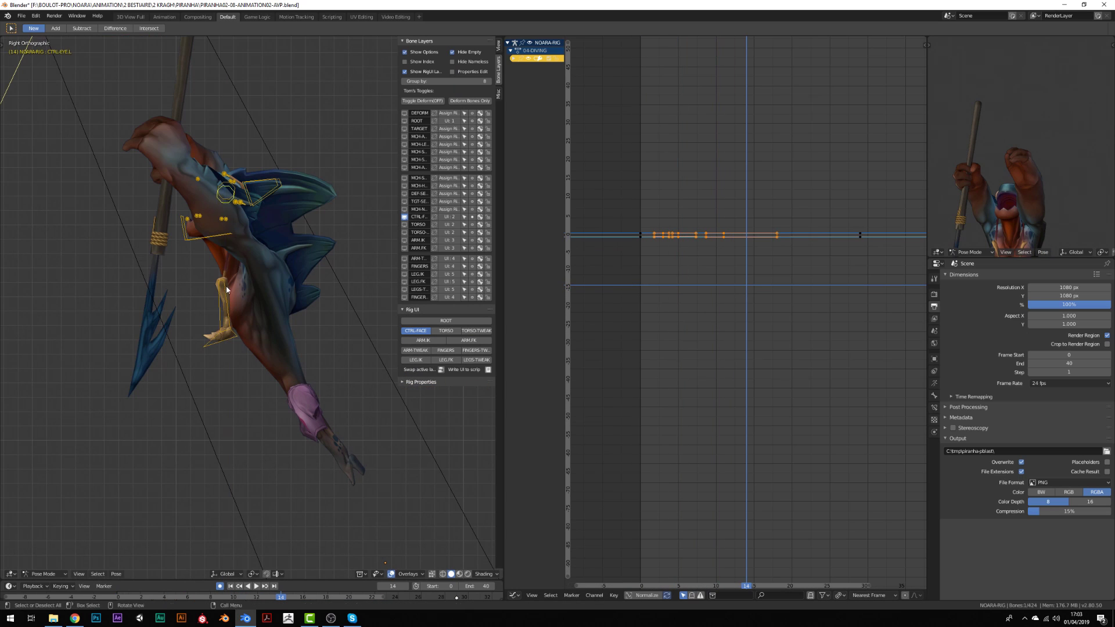
pyautogui.press('space')
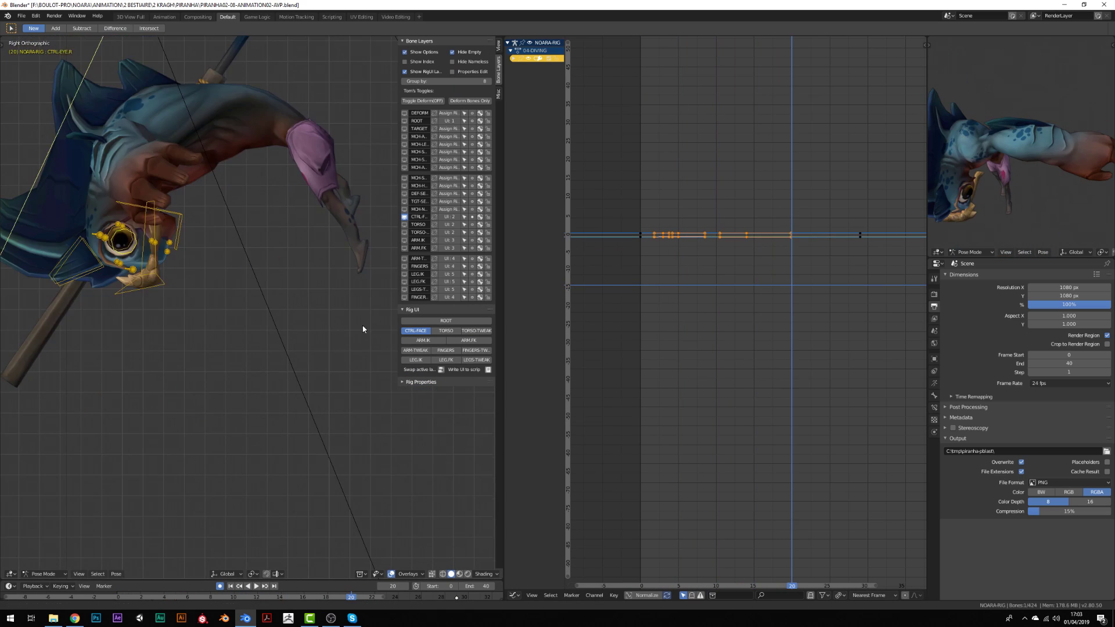
pyautogui.press('space')
# - Show the torso controls alongside the face controls and correct the right eye control's pose around frames 14 to 16
pyautogui.scroll(-4, 246, 267)
pyautogui.click(446, 330)
pyautogui.click(267, 172)
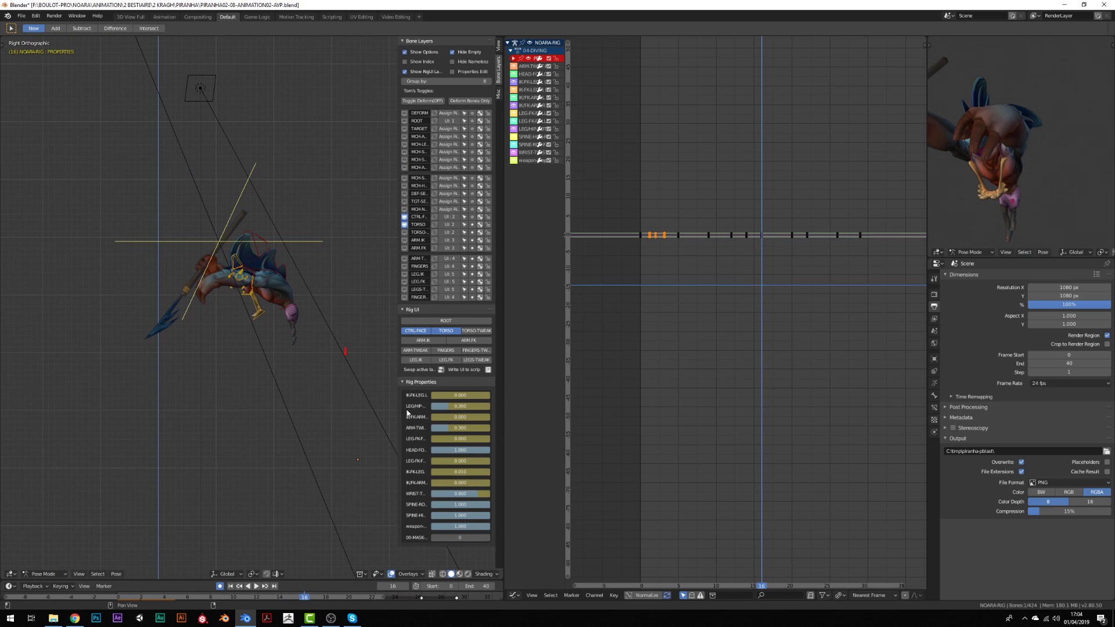
pyautogui.press('Right')
pyautogui.scroll(4, 210, 212)
pyautogui.click(210, 212)
pyautogui.press('Right')
pyautogui.press('Right')
pyautogui.press('Right')
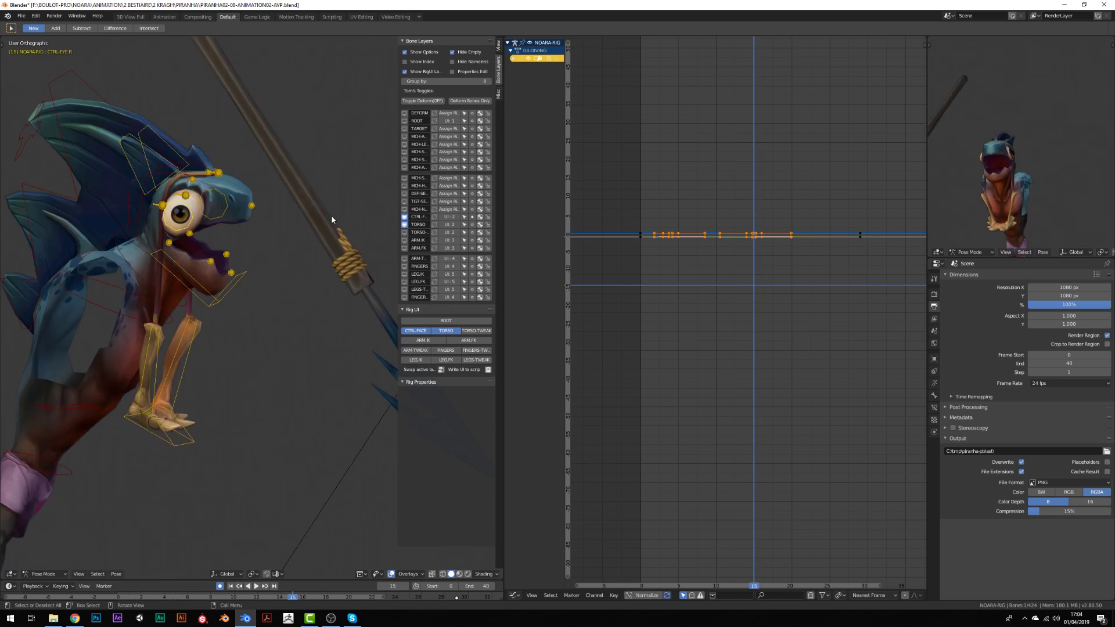
# - Retime the eye controls' last keys to frames 19 and 24 and play back the action
pyautogui.moveTo(784, 250); pyautogui.dragTo(845, 248, button='right')
pyautogui.click(855, 223)
pyautogui.hotkey('shift', 'Left')
pyautogui.press('space')
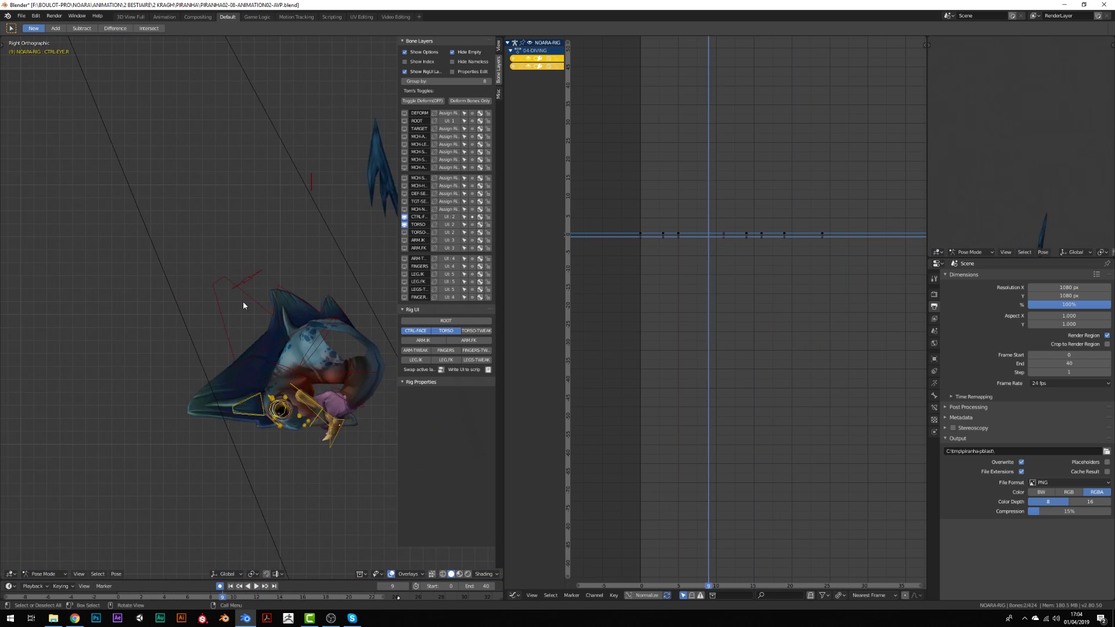
# - Select the back fin's master curl control to examine its curve and play back the action
pyautogui.moveTo(229, 310); pyautogui.dragTo(239, 249, button='middle')
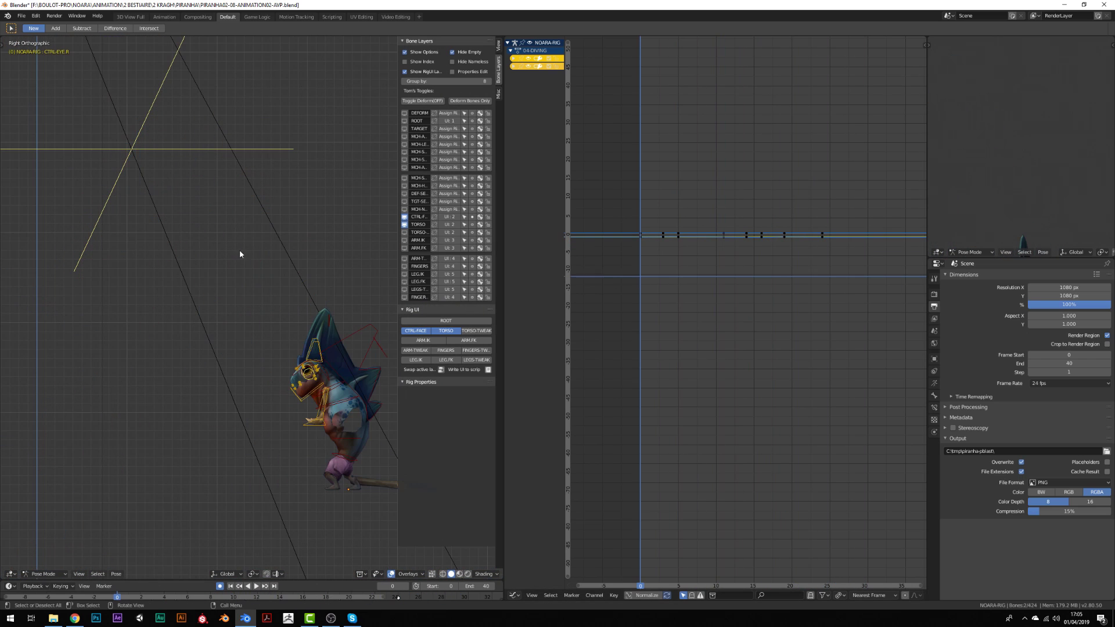
pyautogui.press('Escape')
pyautogui.click(330, 375)
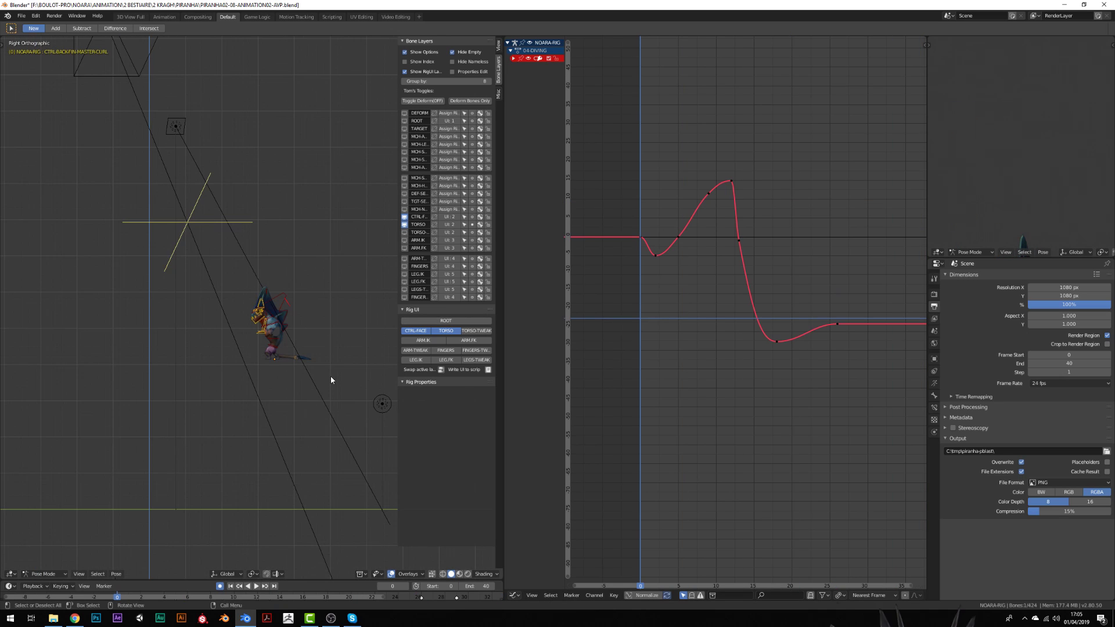
pyautogui.press('space')
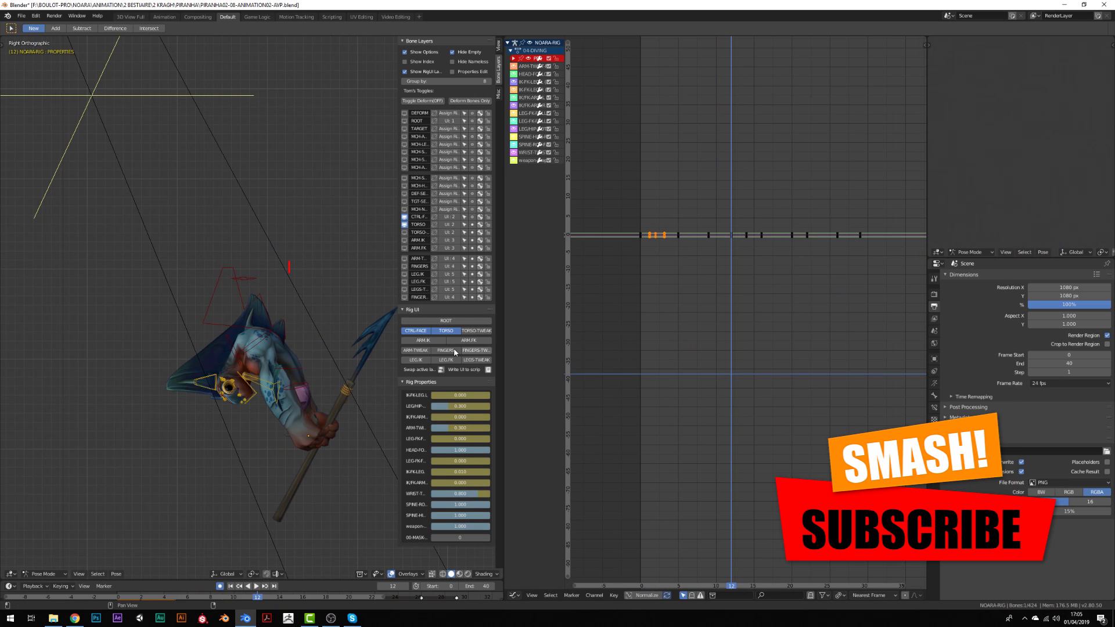
# - Show only the arm tweak controls and frame the arm at frame 12
pyautogui.click(449, 335)
pyautogui.click(415, 330)
pyautogui.moveTo(233, 325); pyautogui.dragTo(148, 259, button='middle')
pyautogui.scroll(4, 147, 259)
pyautogui.click(288, 392)
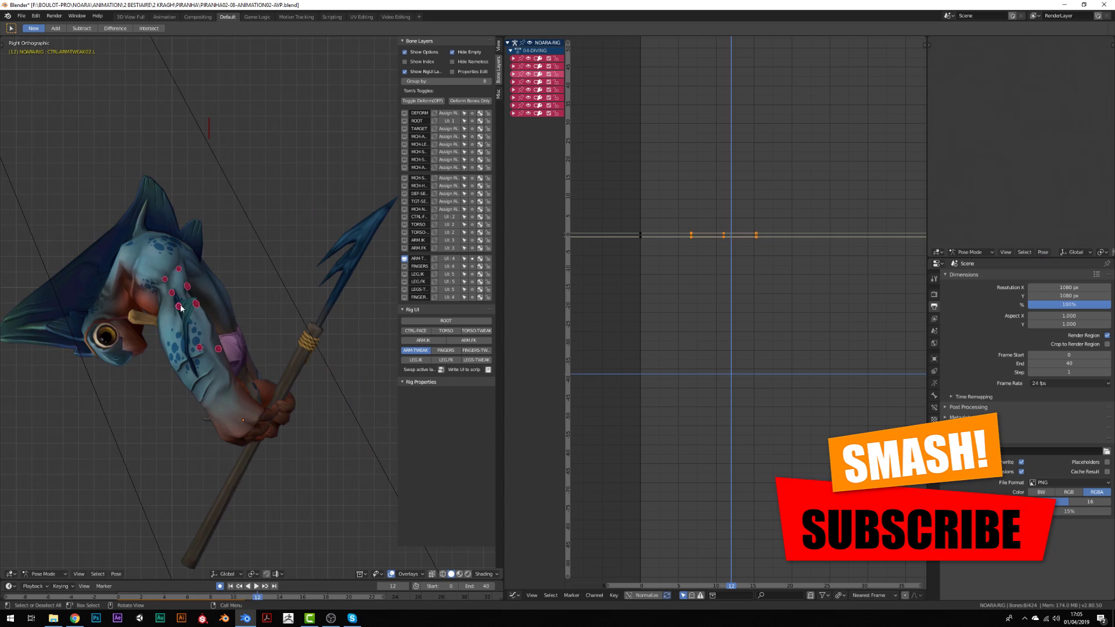
# - Move the left arm's tweak controls on frames 12 to 14 to refine the arm's silhouette
pyautogui.moveTo(180, 313)
pyautogui.mouseDown()
pyautogui.moveTo(188, 341)
pyautogui.moveTo(176, 294)
pyautogui.mouseUp()
pyautogui.press('ctrl+KP_3')
pyautogui.click(320, 318)
pyautogui.moveTo(302, 364); pyautogui.dragTo(238, 240, button='middle')
pyautogui.click(237, 240)
pyautogui.press('Right')
pyautogui.press('KP_7')
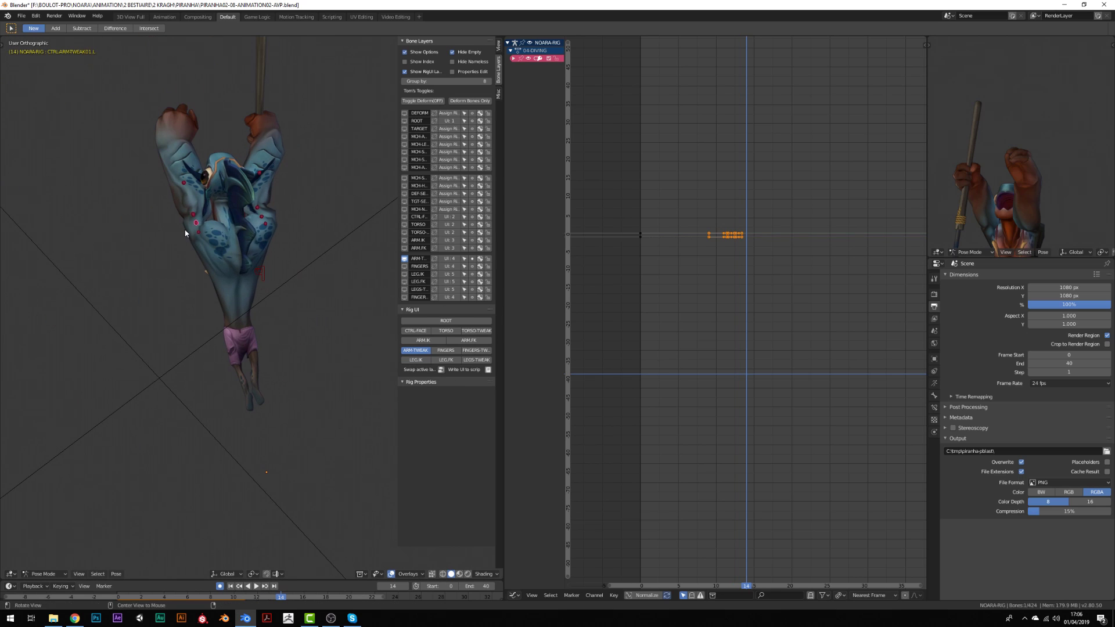
# - Select all arm tweak controls and play back the action to review the arm deformation
pyautogui.press('a')
pyautogui.press('KP_3')
pyautogui.press('space')
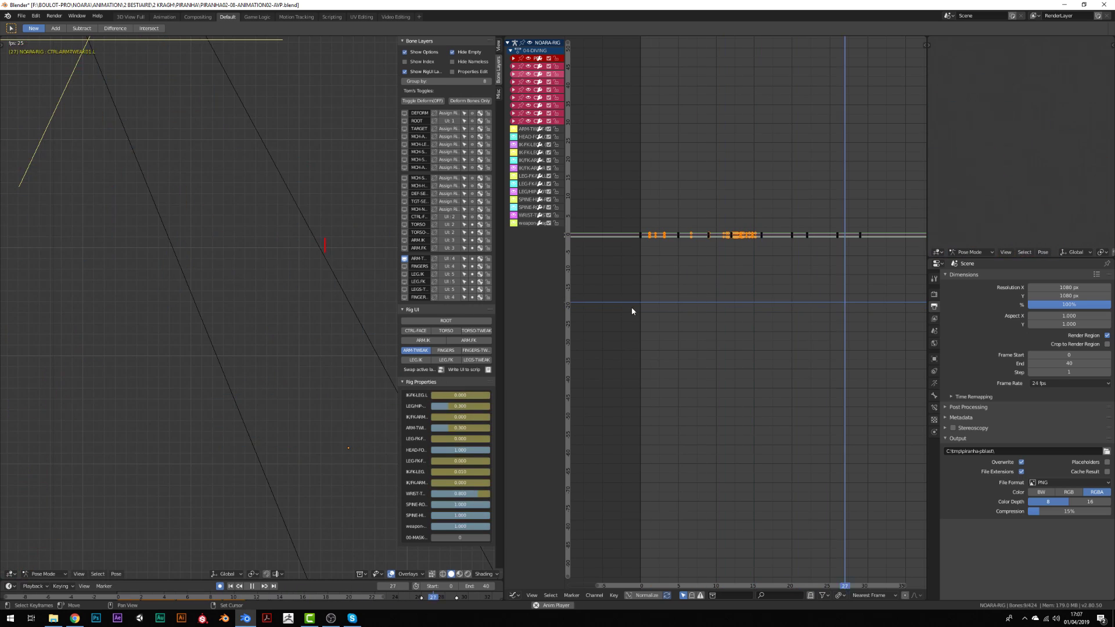
pyautogui.press('space')
# - Show only the torso tweak controls, select them together and go to frame 21
pyautogui.moveTo(186, 302); pyautogui.dragTo(166, 314, button='middle')
pyautogui.scroll(5, 166, 314)
pyautogui.click(166, 314)
pyautogui.moveTo(62, 145); pyautogui.dragTo(205, 351)
pyautogui.press('KP_3')
pyautogui.scroll(-3, 209, 354)
pyautogui.press('Left')
pyautogui.press('Left')
pyautogui.press('Left')
pyautogui.press('Right')
pyautogui.press('Right')
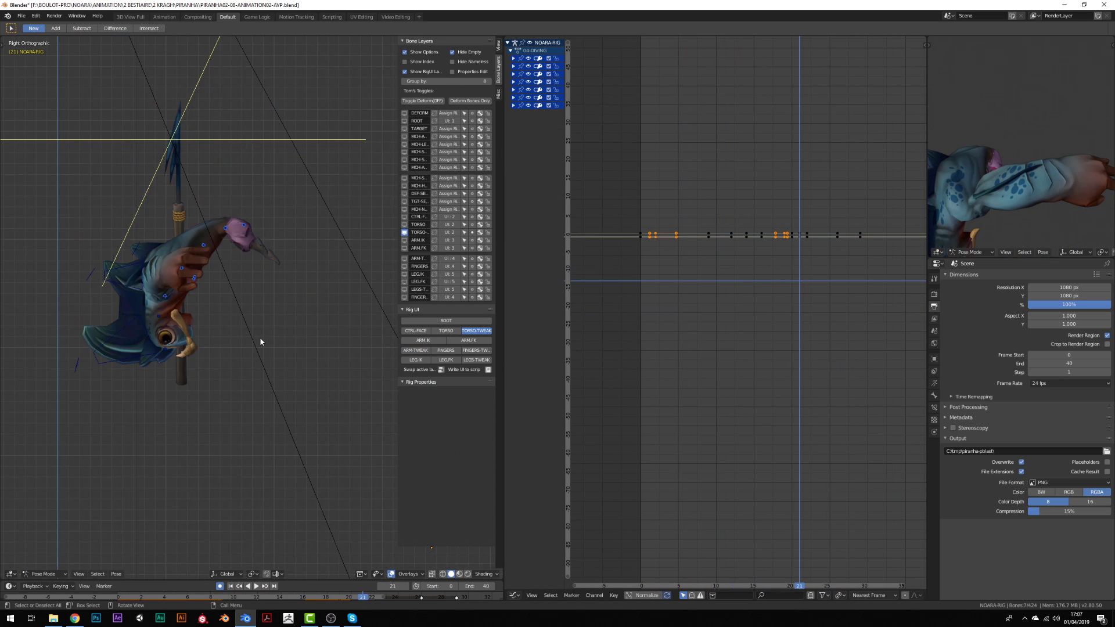
# - Move the spine tweak controls on frames 22 and 23 to smooth the body's bend
pyautogui.scroll(3, 215, 244)
pyautogui.click(159, 194)
pyautogui.press('g')
pyautogui.press('Right')
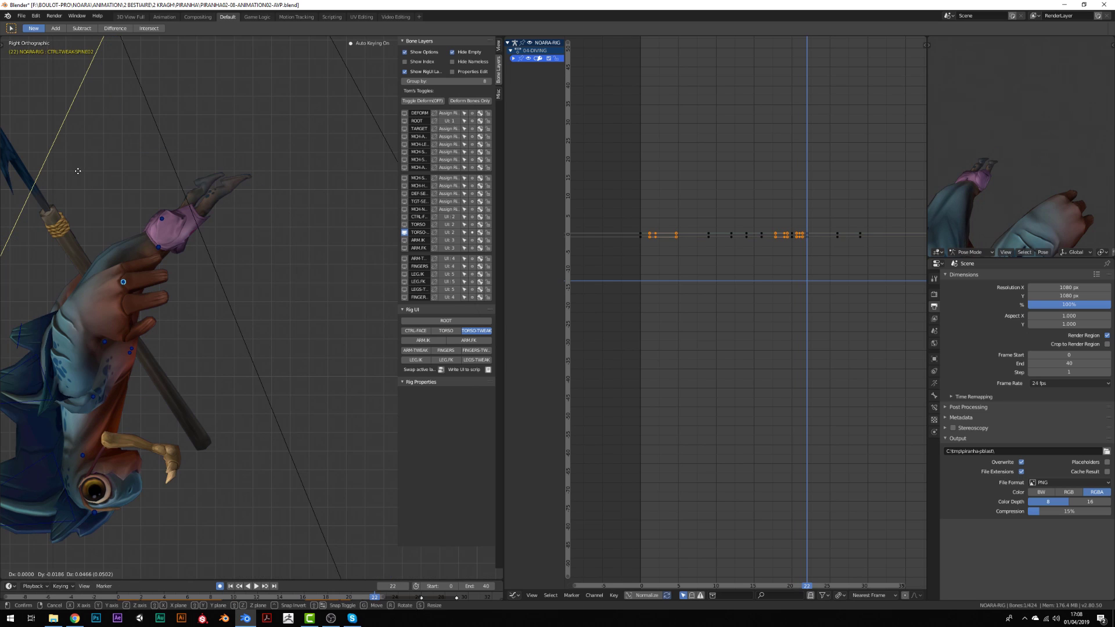
pyautogui.press('Right')
pyautogui.moveTo(145, 243); pyautogui.dragTo(182, 412, button='middle')
pyautogui.hotkey('alt', 'a')
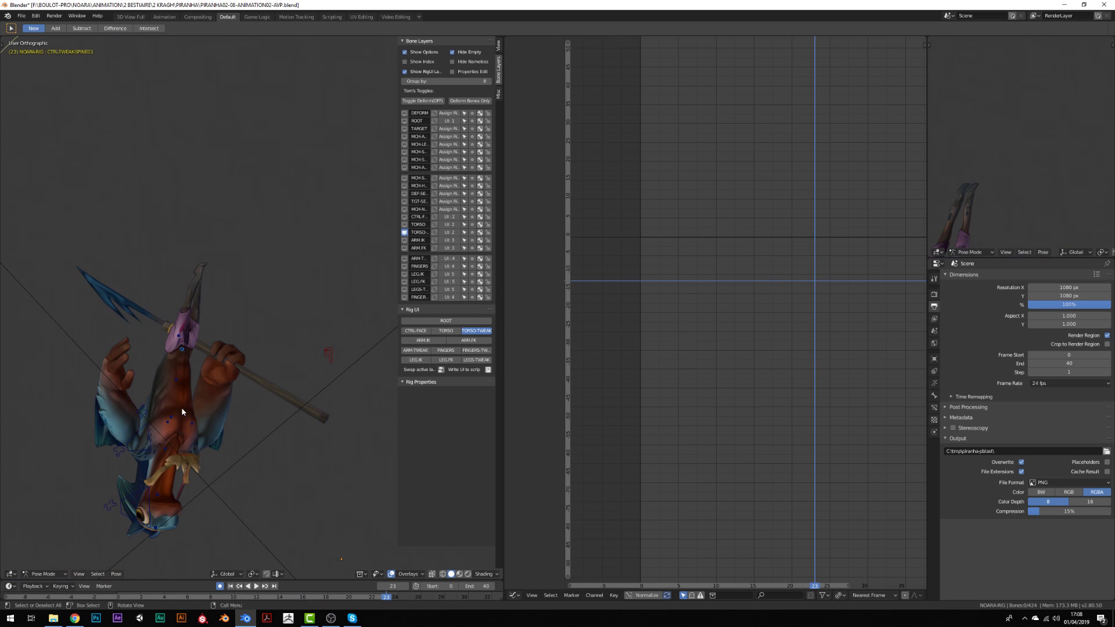
# - Play back the whole diving action to review the torso adjustments
pyautogui.press('KP_3')
pyautogui.hotkey('shift', 'Left')
pyautogui.press('space')
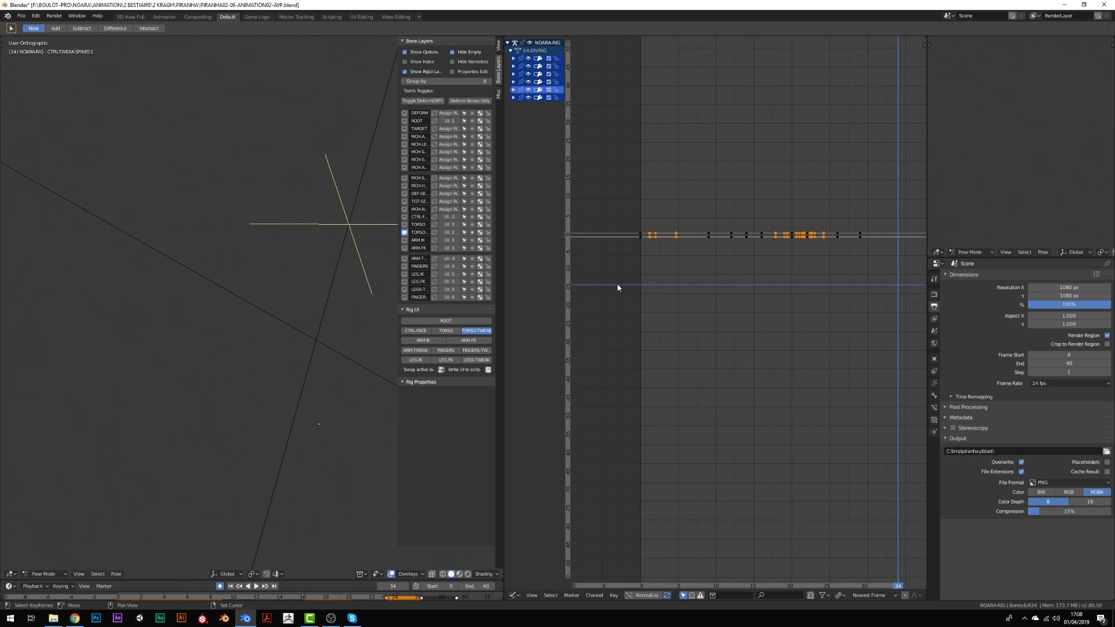
pyautogui.moveTo(638, 267); pyautogui.dragTo(576, 320)
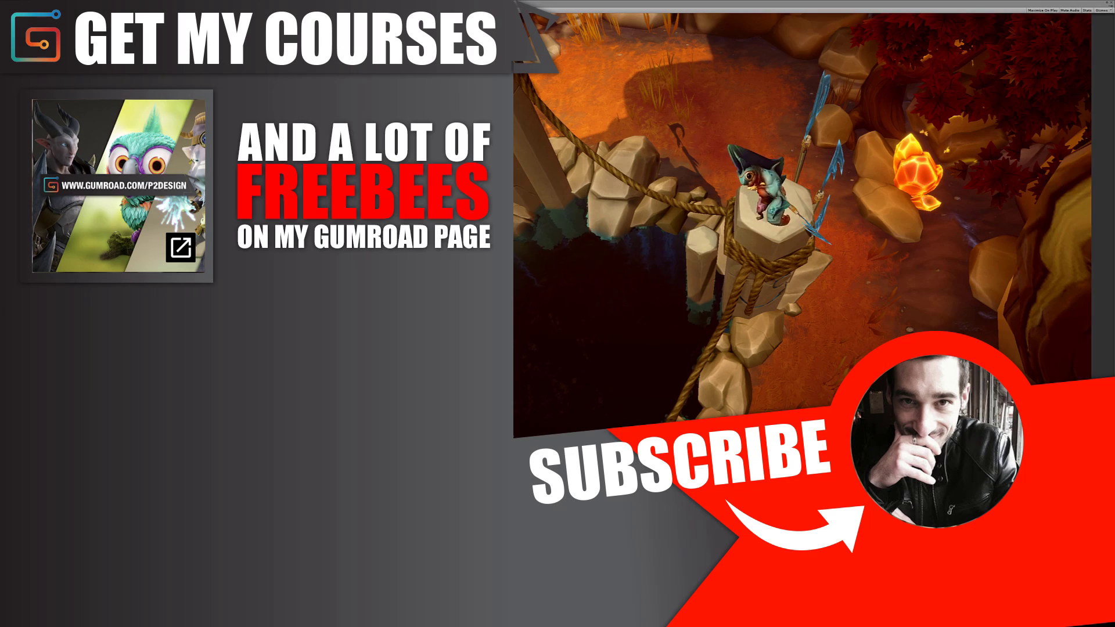